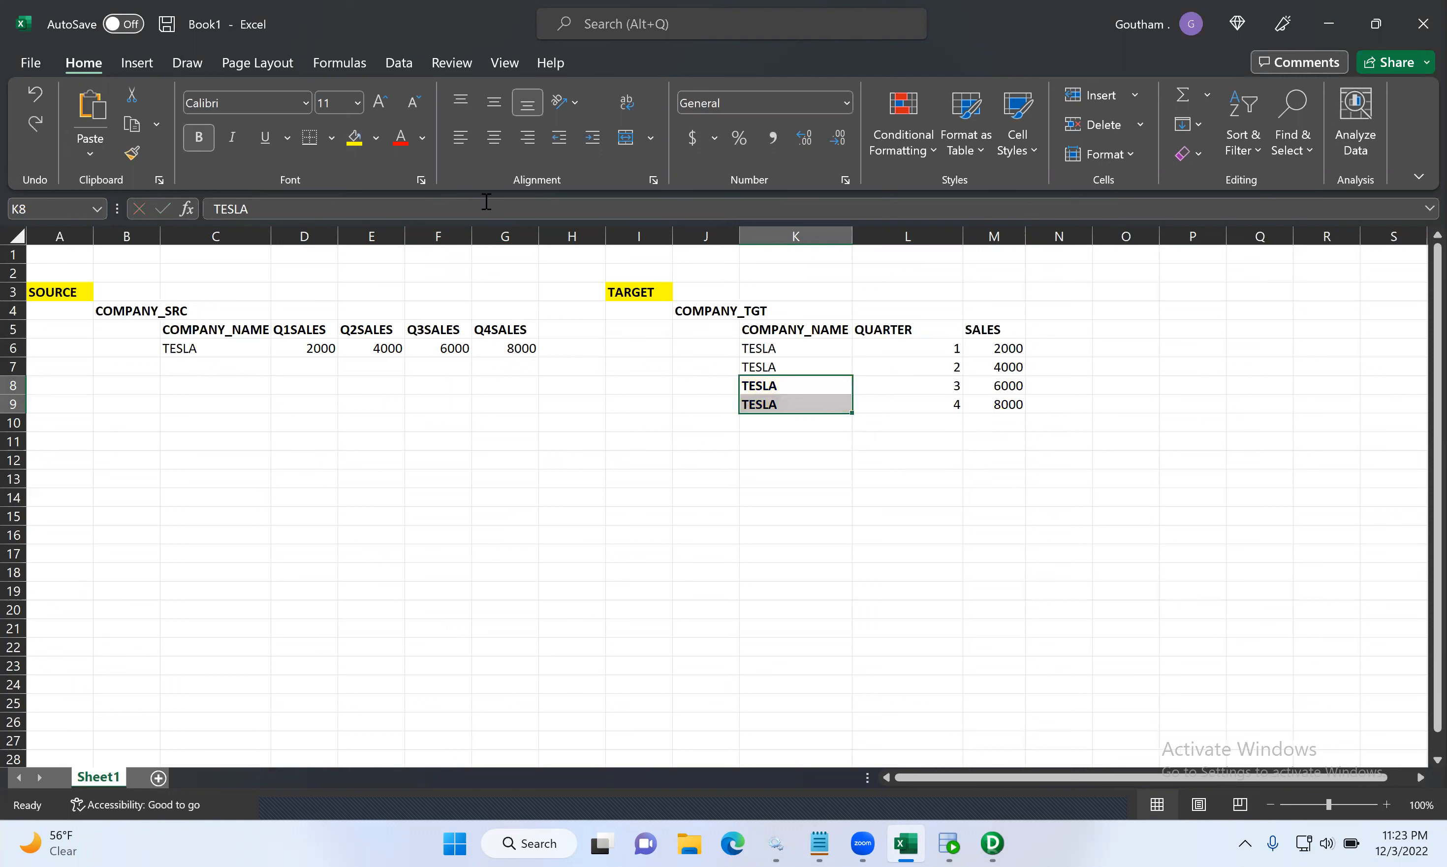
- Remove the bold formatting from the TESLA entries in cells K8:K9 of the target table
{"action": "left_click", "coordinate": [198, 138]}
{"action": "left_click", "coordinate": [793, 448]}
{"action": "left_click_drag", "start_coordinate": [778, 350], "coordinate": [985, 399]}
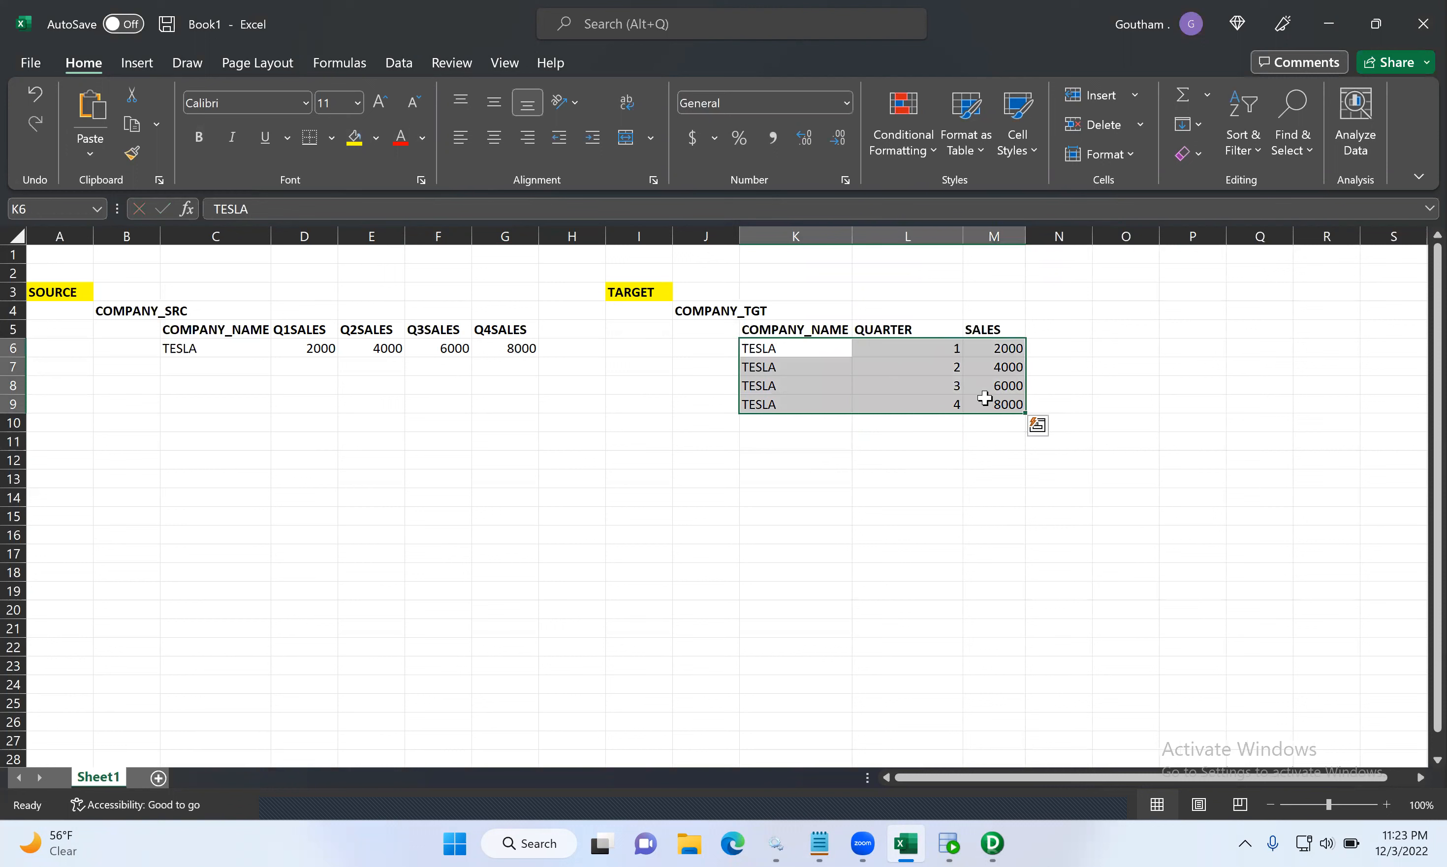
{"action": "left_click_drag", "start_coordinate": [236, 346], "coordinate": [521, 345]}
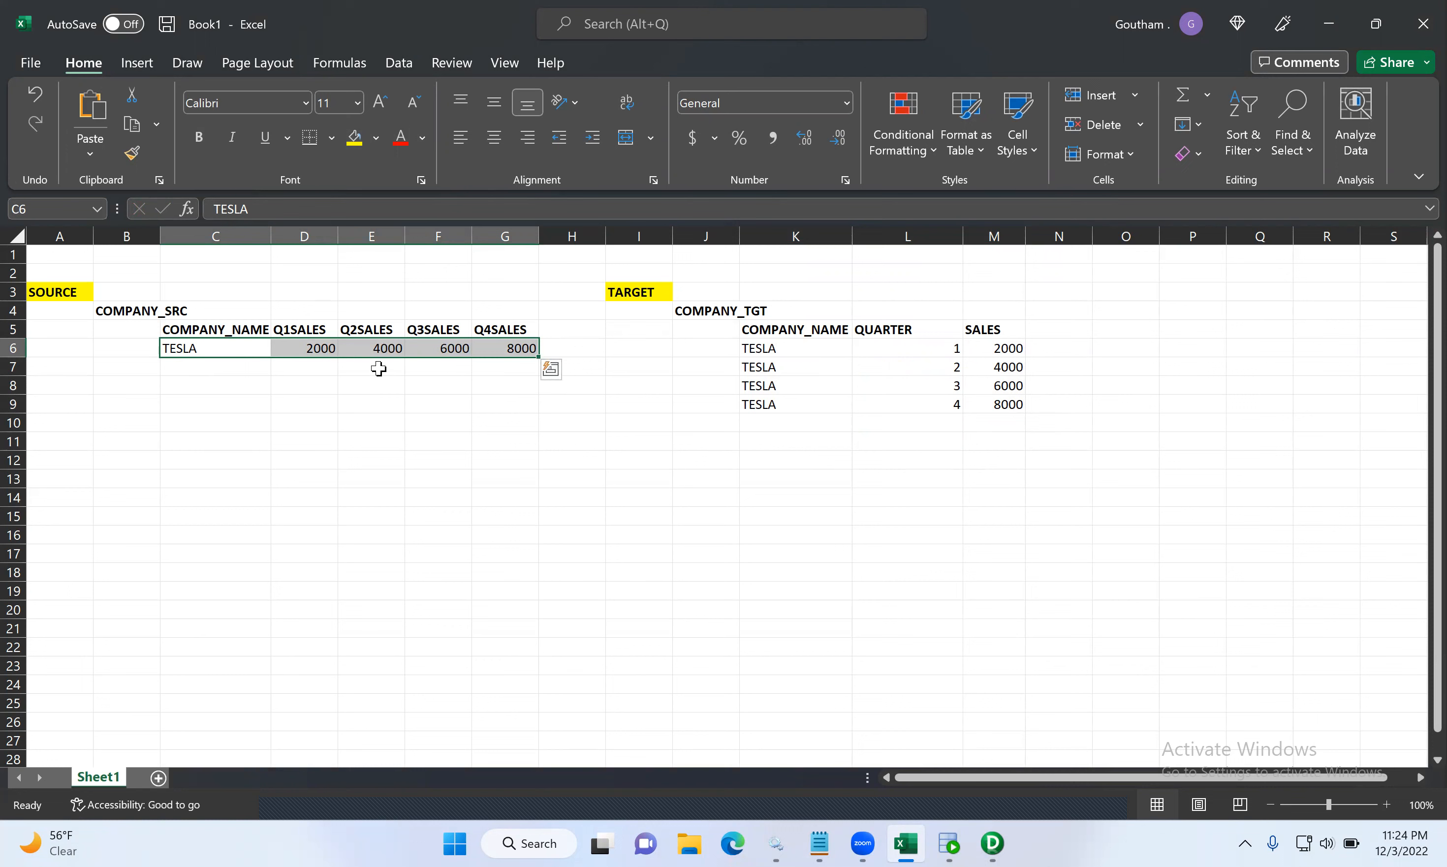
- Enter MICROSOFT as the company name in cell C7, below TESLA in the source table
{"action": "left_click", "coordinate": [343, 373]}
{"action": "left_click", "coordinate": [233, 366]}
{"action": "type", "text": "MICROSFT"}
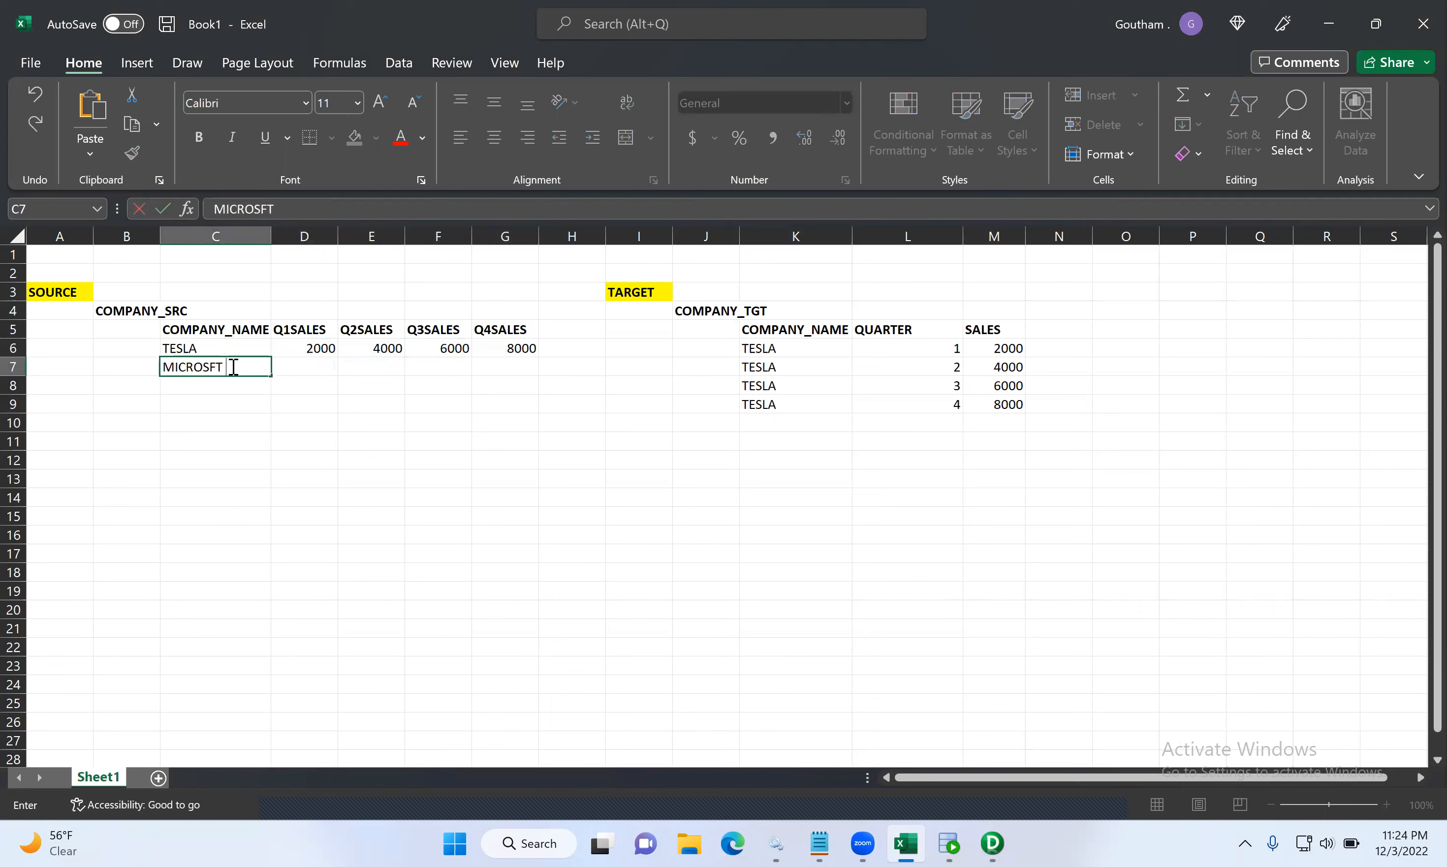
{"action": "key", "text": "BackSpace"}
{"action": "key", "text": "BackSpace"}
{"action": "type", "text": "O"}
- Fill MICROSOFT's Q1 to Q4 sales in the source table with 1000, 2000, 3000 and 4000
{"action": "left_click", "coordinate": [307, 367]}
{"action": "type", "text": "1000"}
{"action": "left_click", "coordinate": [367, 367]}
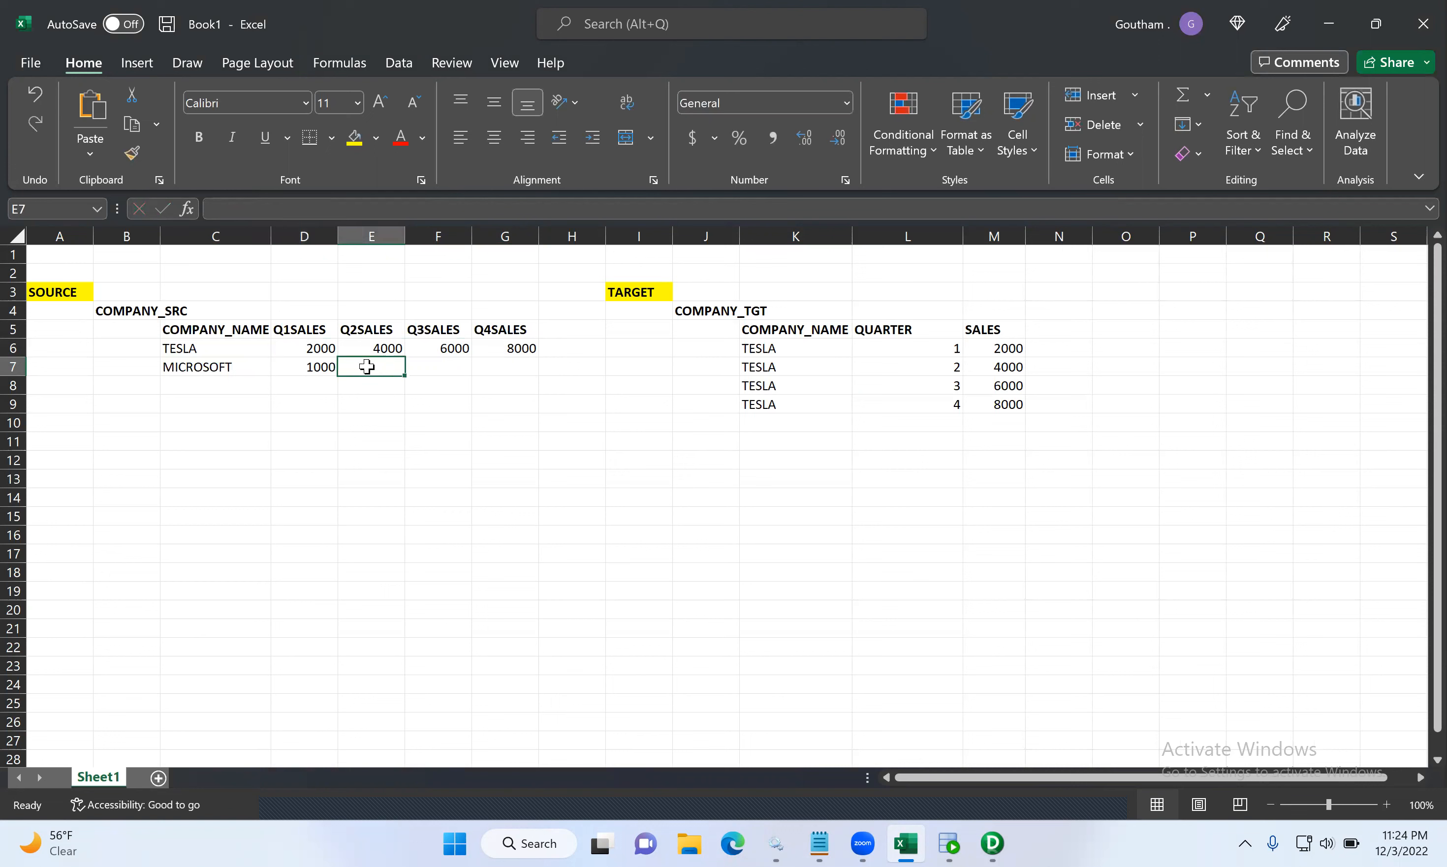
{"action": "type", "text": "2000"}
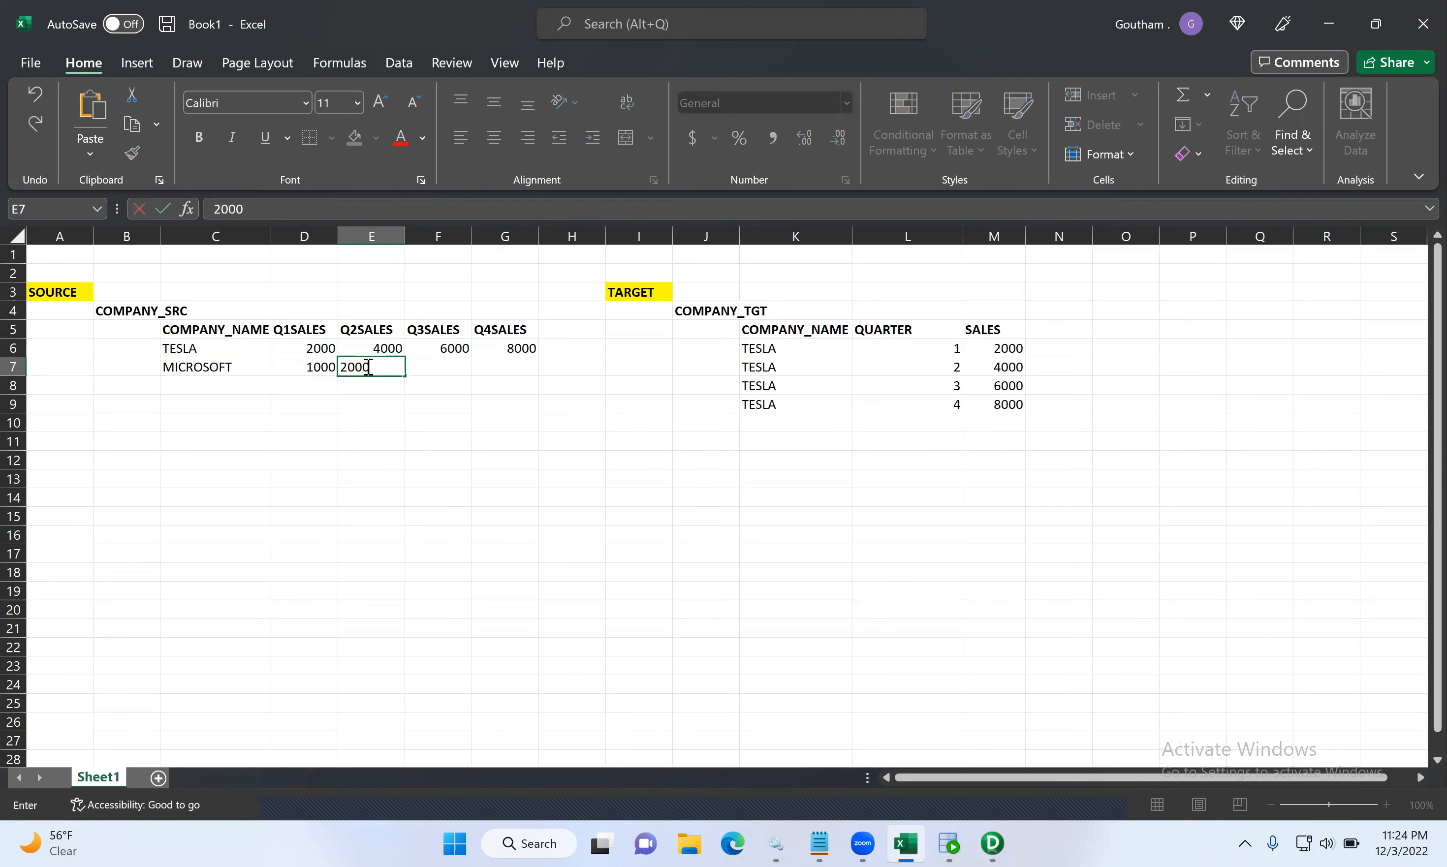
{"action": "left_click", "coordinate": [438, 375]}
{"action": "type", "text": "3000"}
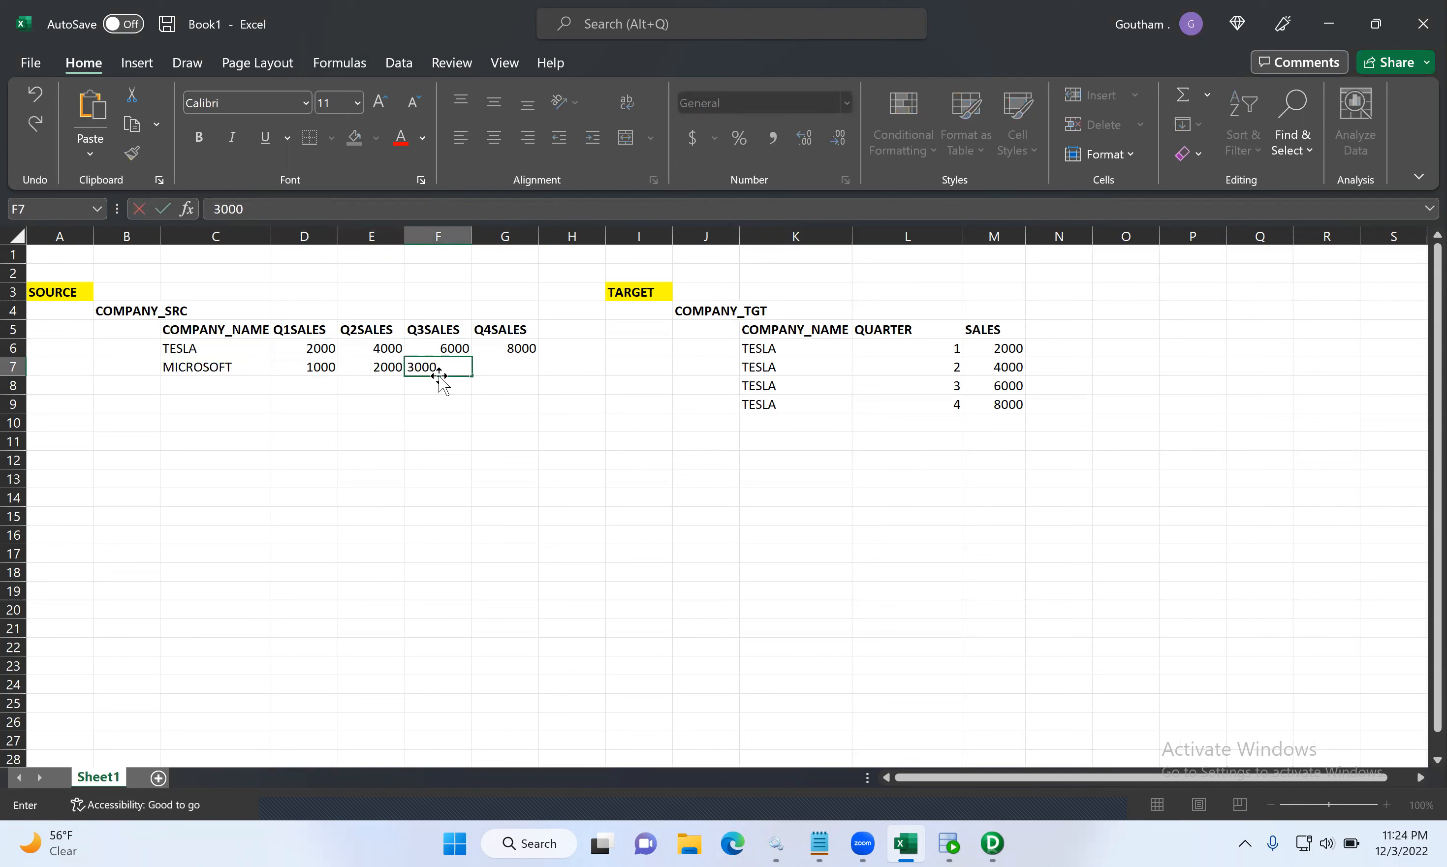
{"action": "left_click", "coordinate": [507, 370]}
{"action": "type", "text": "40000"}
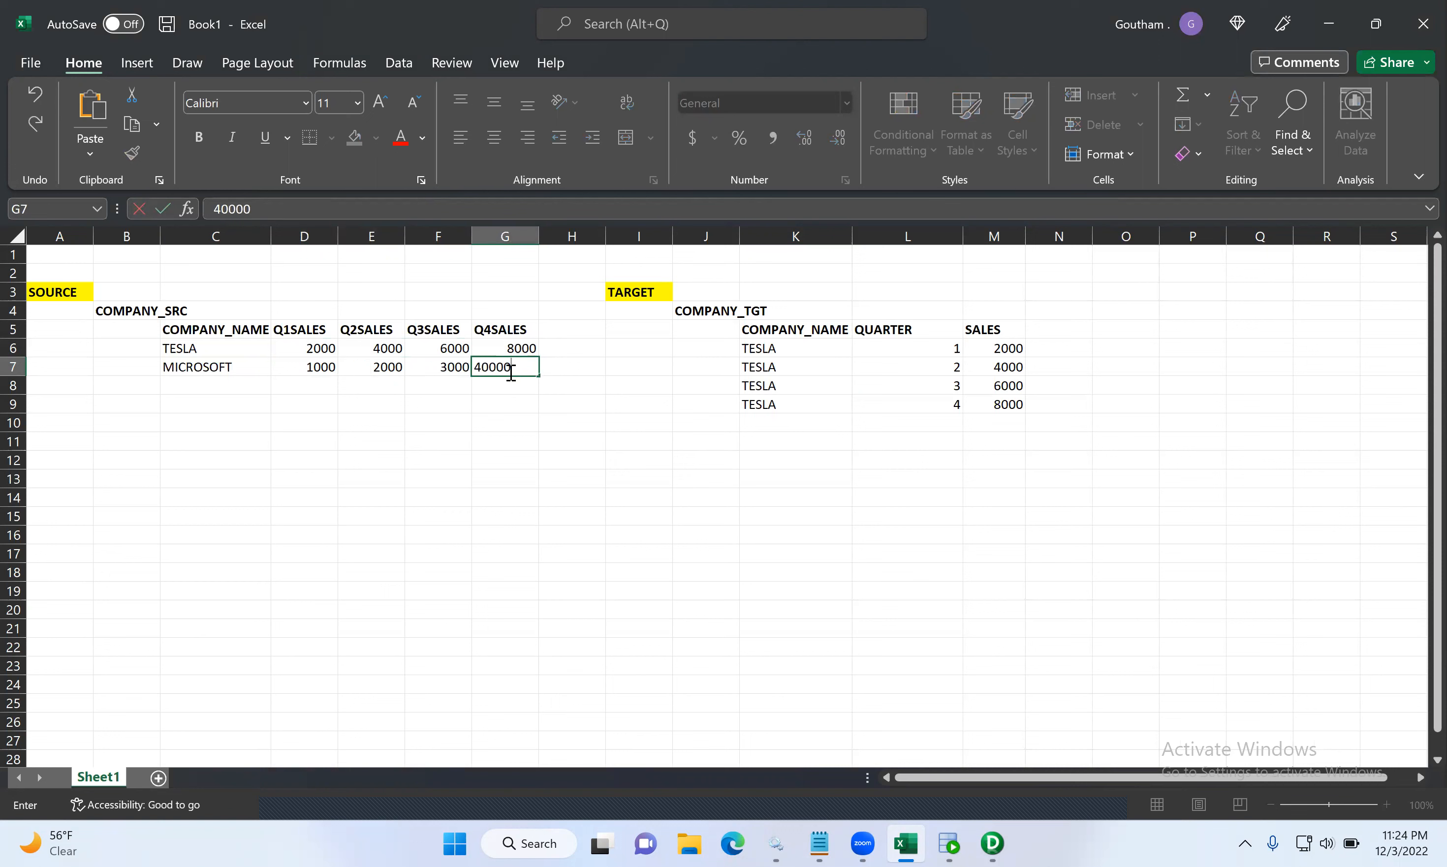
{"action": "key", "text": "BackSpace"}
{"action": "left_click", "coordinate": [663, 434]}
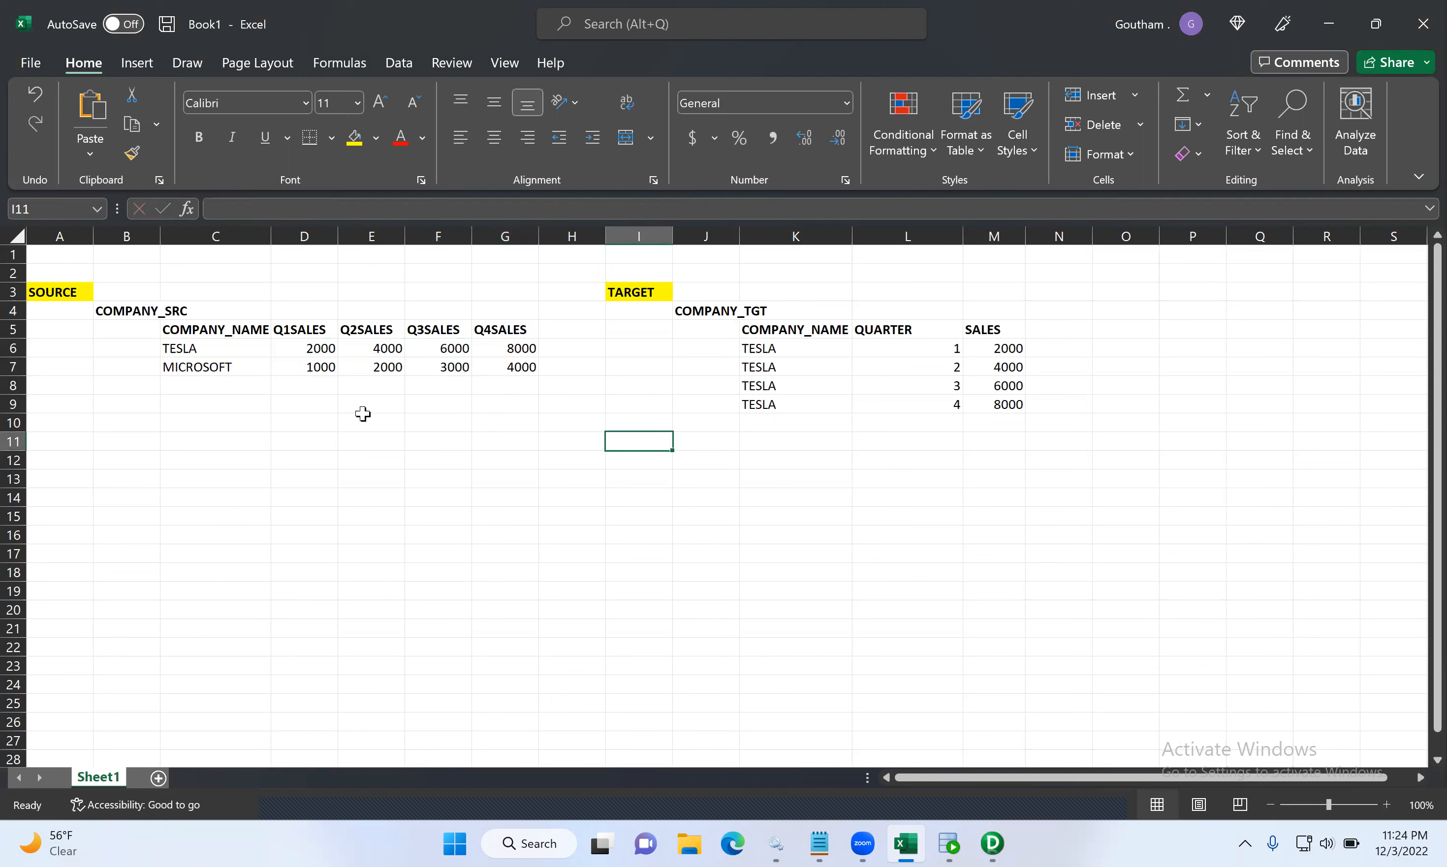
- Enter MICROSOFT as the company name in cell K10, below the TESLA rows of the target table
{"action": "left_click_drag", "start_coordinate": [219, 367], "coordinate": [516, 363]}
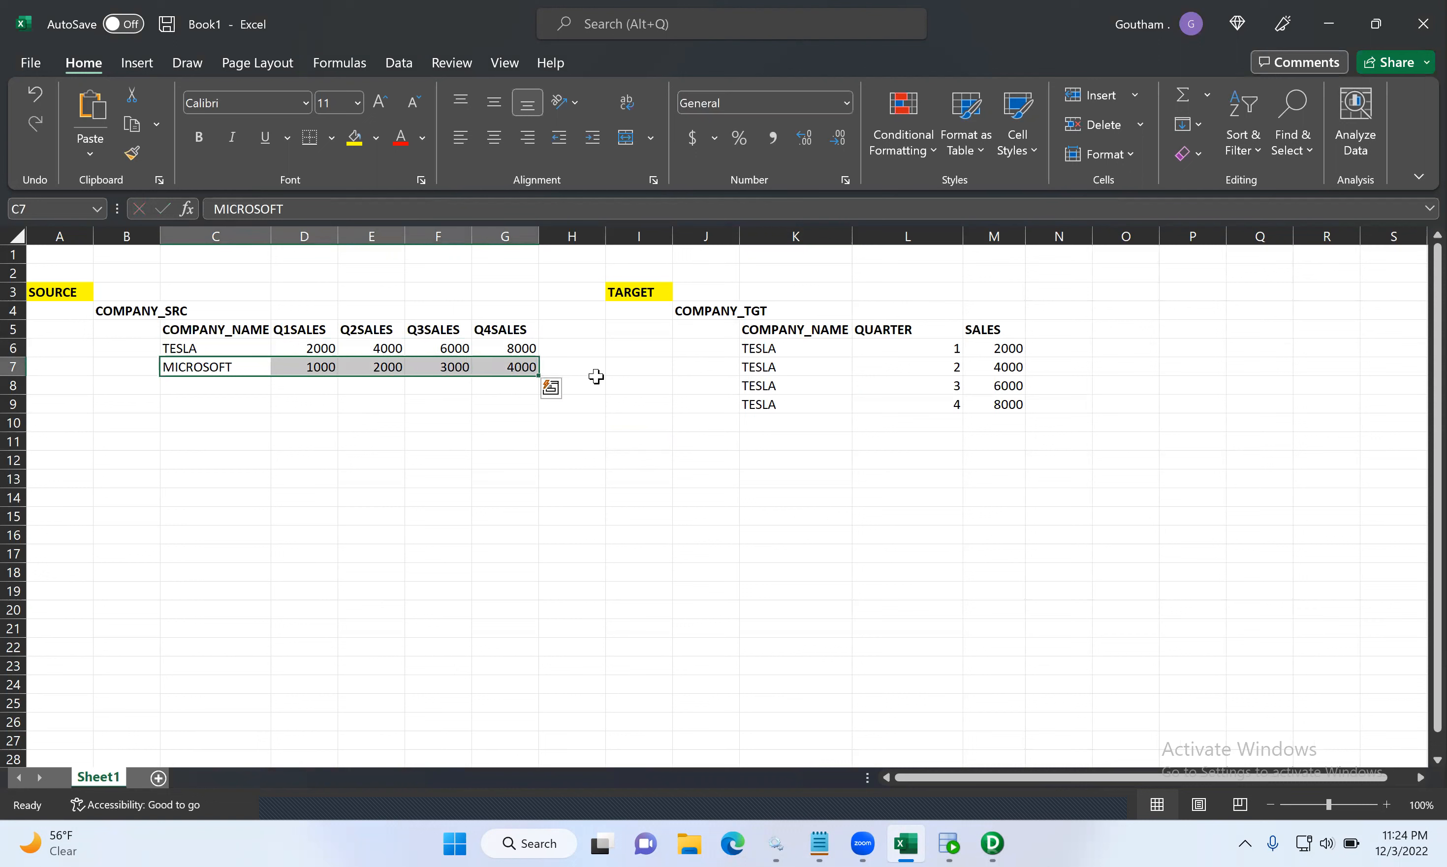
{"action": "left_click_drag", "start_coordinate": [772, 425], "coordinate": [986, 478]}
{"action": "left_click", "coordinate": [787, 424]}
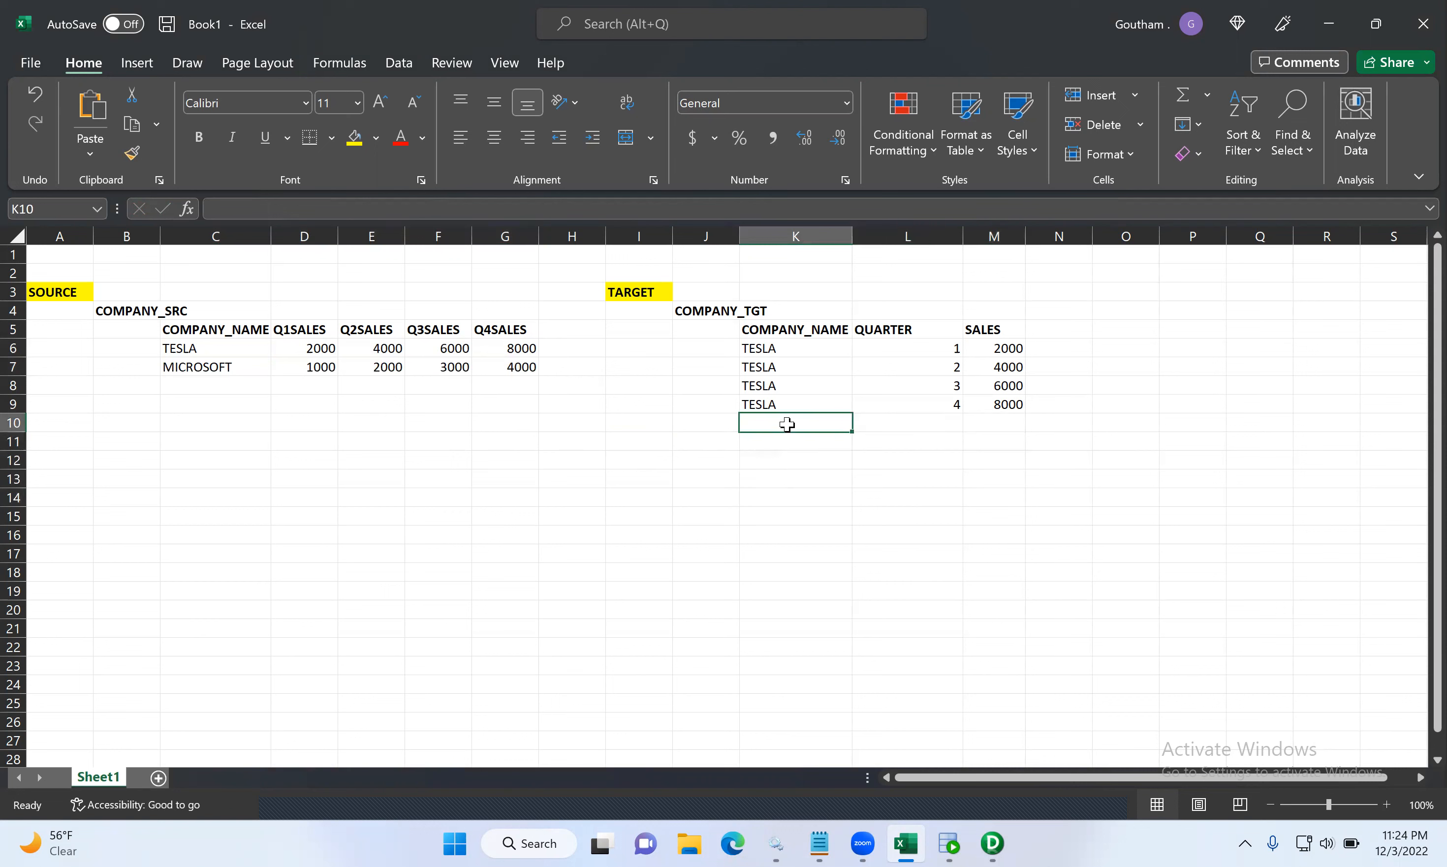
{"action": "type", "text": "MICROS"}
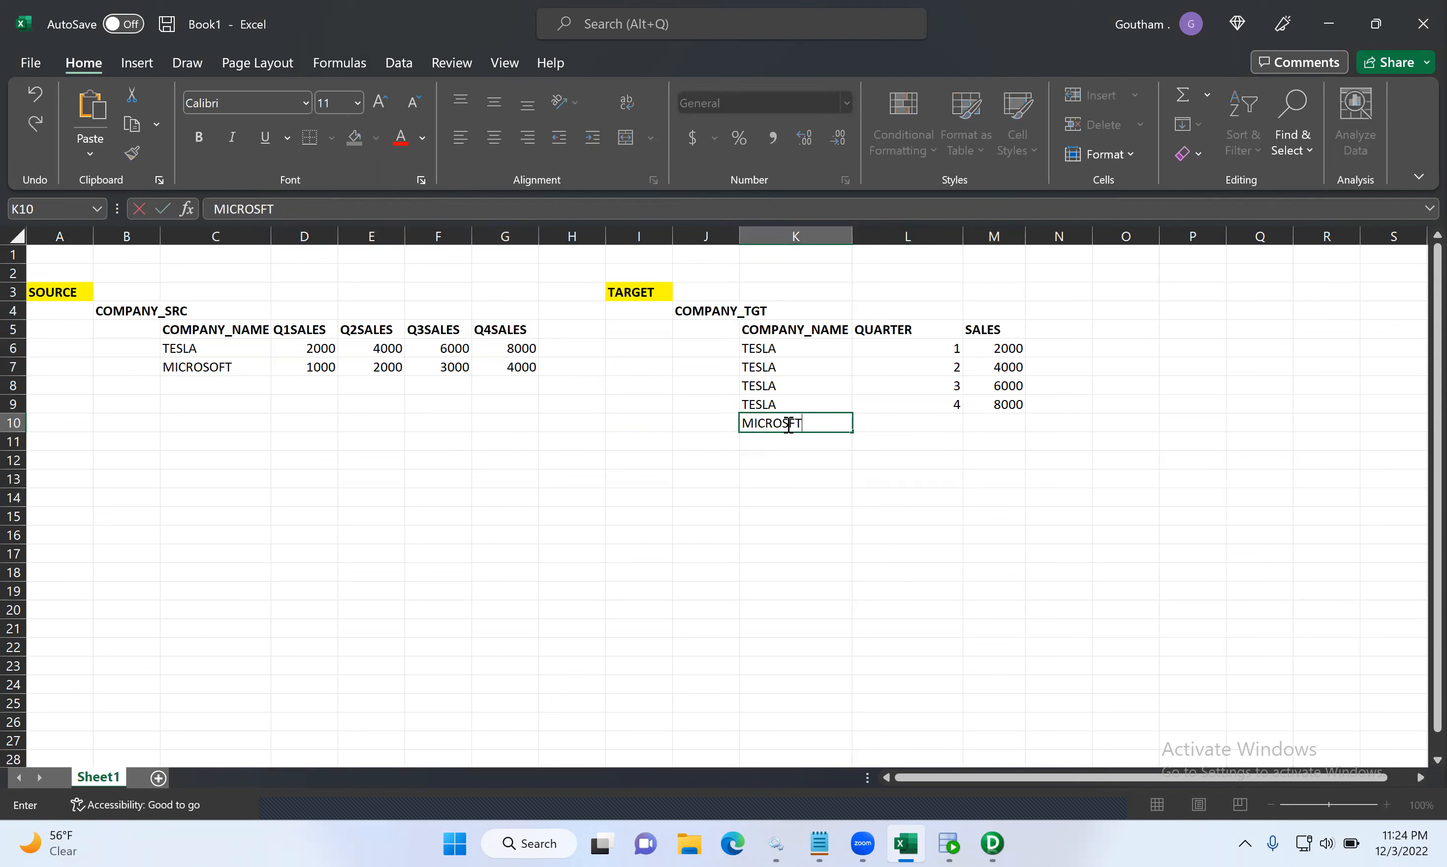
{"action": "type", "text": "FT"}
{"action": "key", "text": "Left"}
{"action": "key", "text": "Left"}
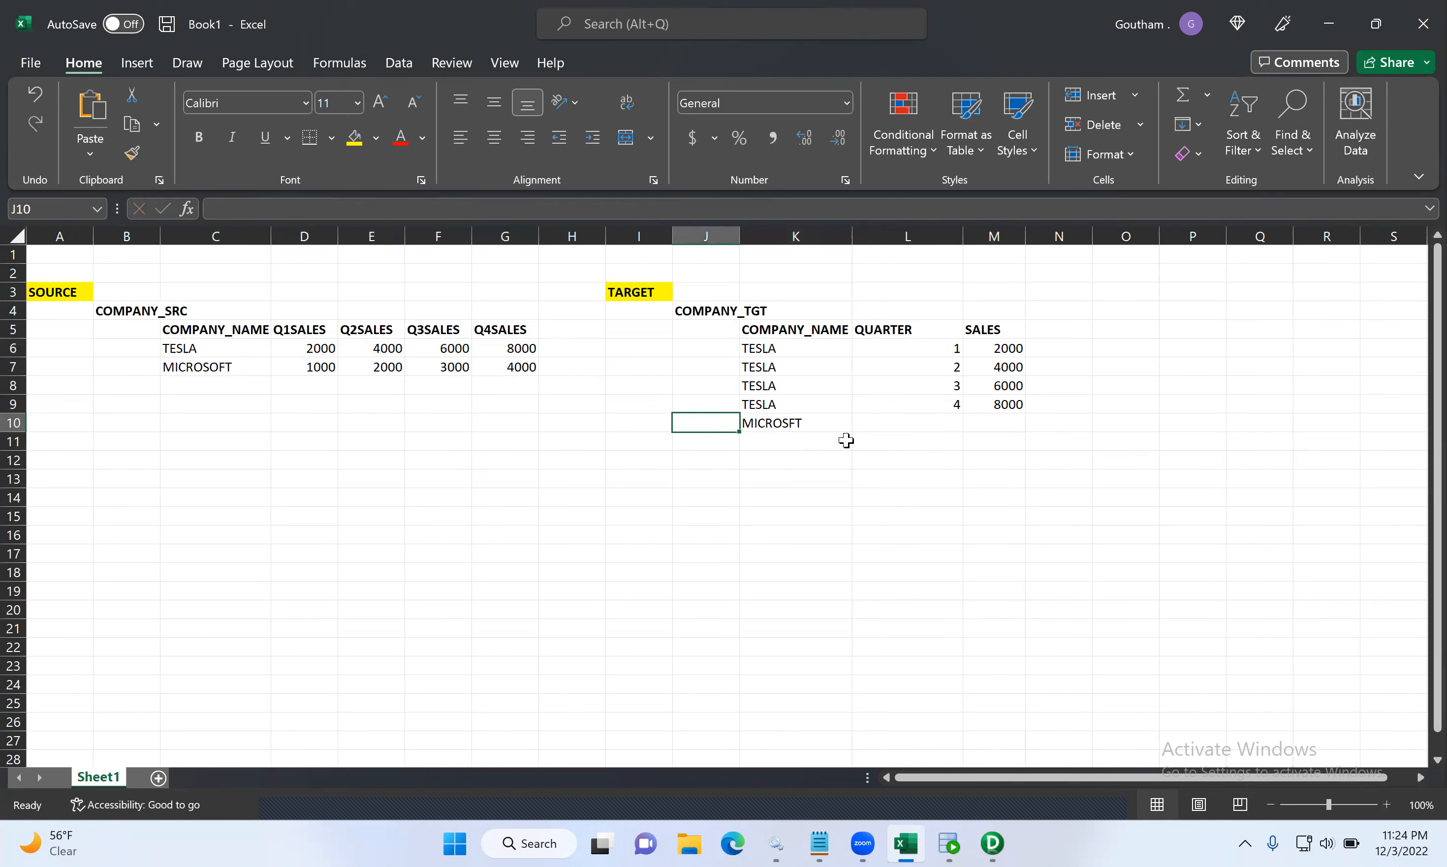
{"action": "double_click", "coordinate": [790, 423]}
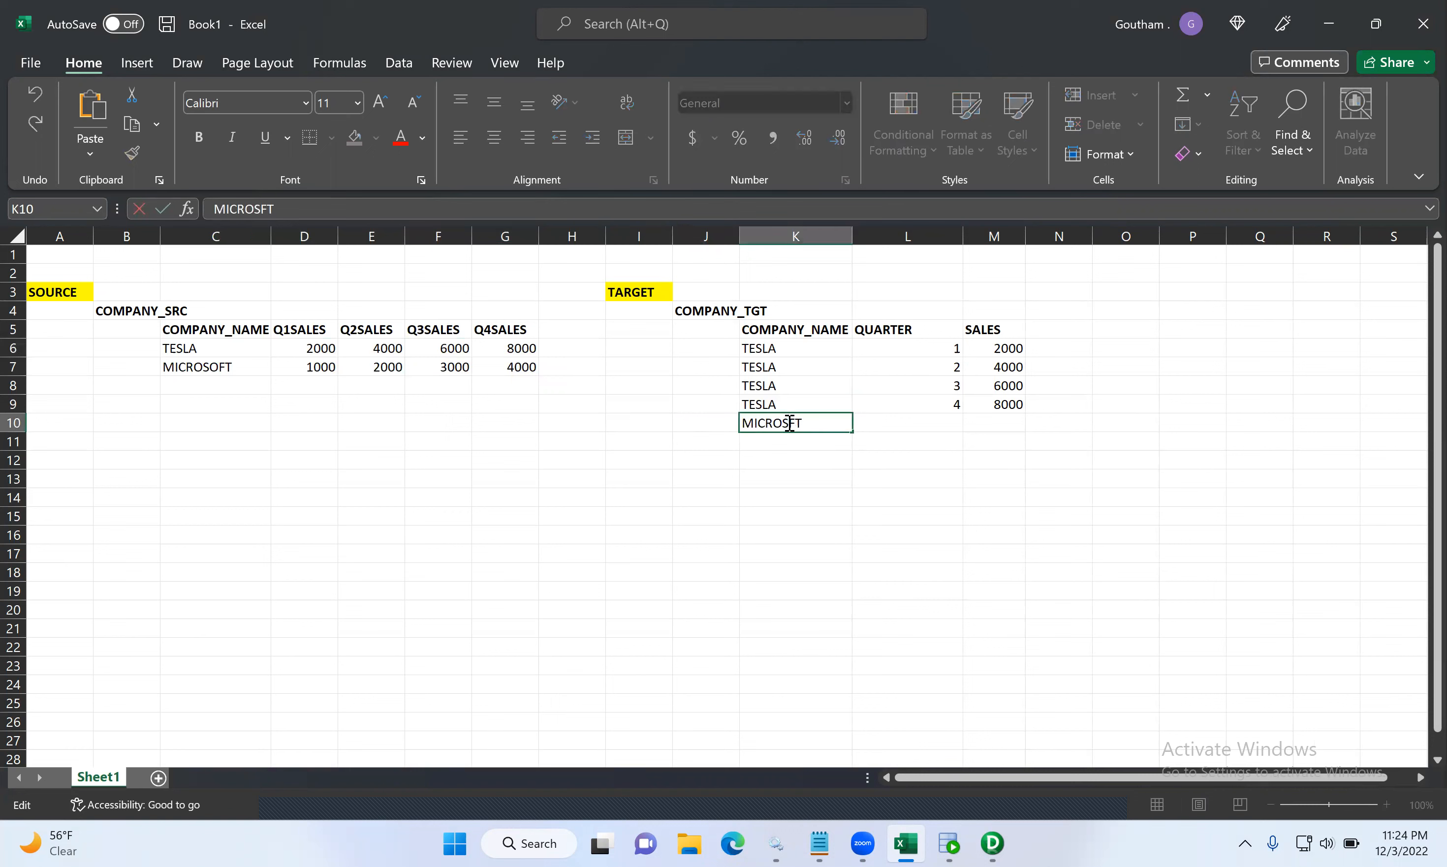
{"action": "type", "text": "O"}
- Complete the MICROSOFT row in row 10 with quarter 1 and sales 1000
{"action": "left_click", "coordinate": [884, 423]}
{"action": "type", "text": "1"}
{"action": "left_click", "coordinate": [1027, 420]}
{"action": "left_click", "coordinate": [1004, 422]}
{"action": "type", "text": "1000"}
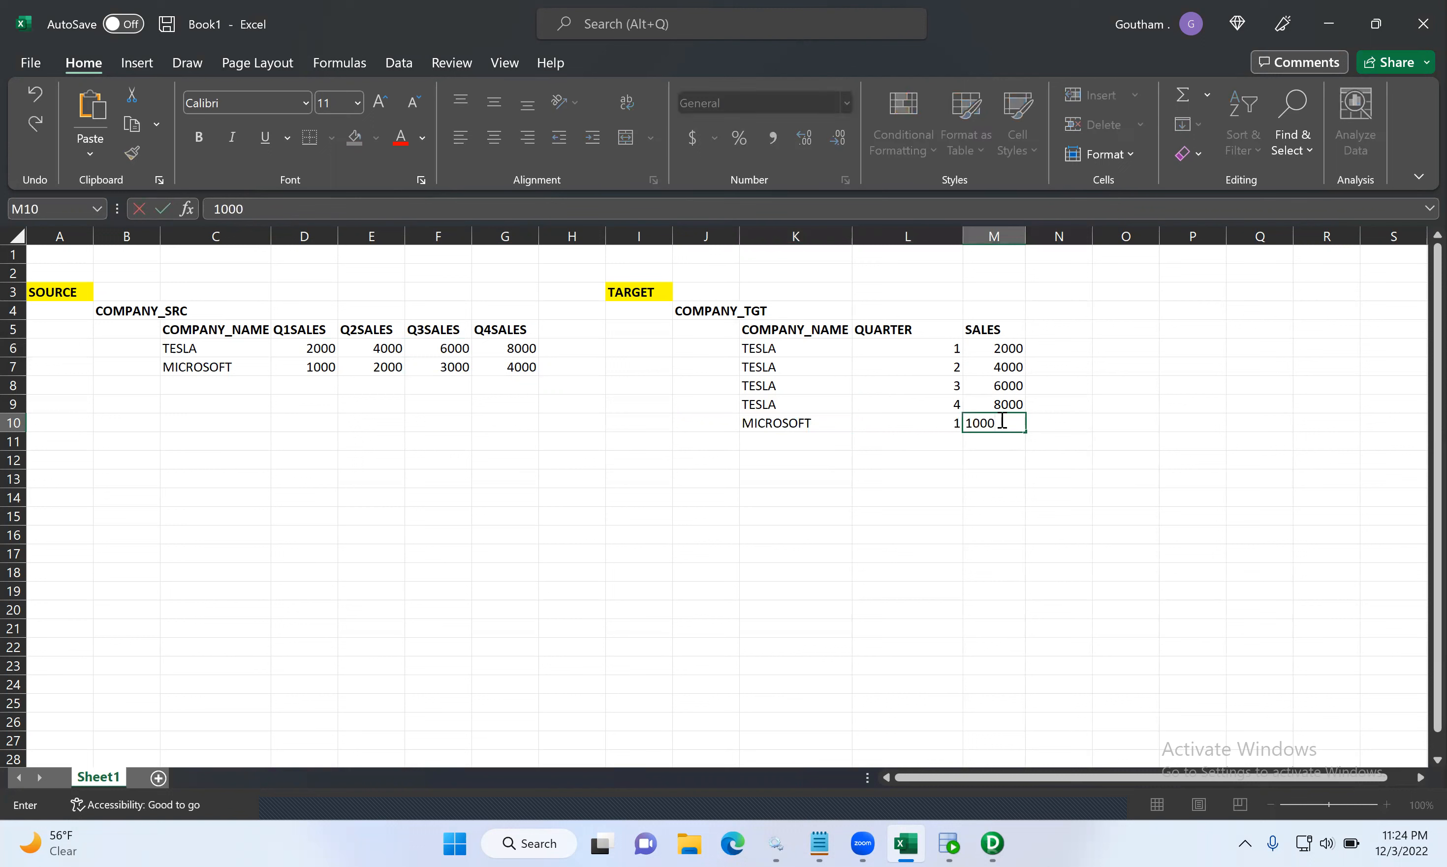
- Add a target row in row 11 with company MICROSOFT, quarter 2 and sales 2000
{"action": "left_click", "coordinate": [799, 440]}
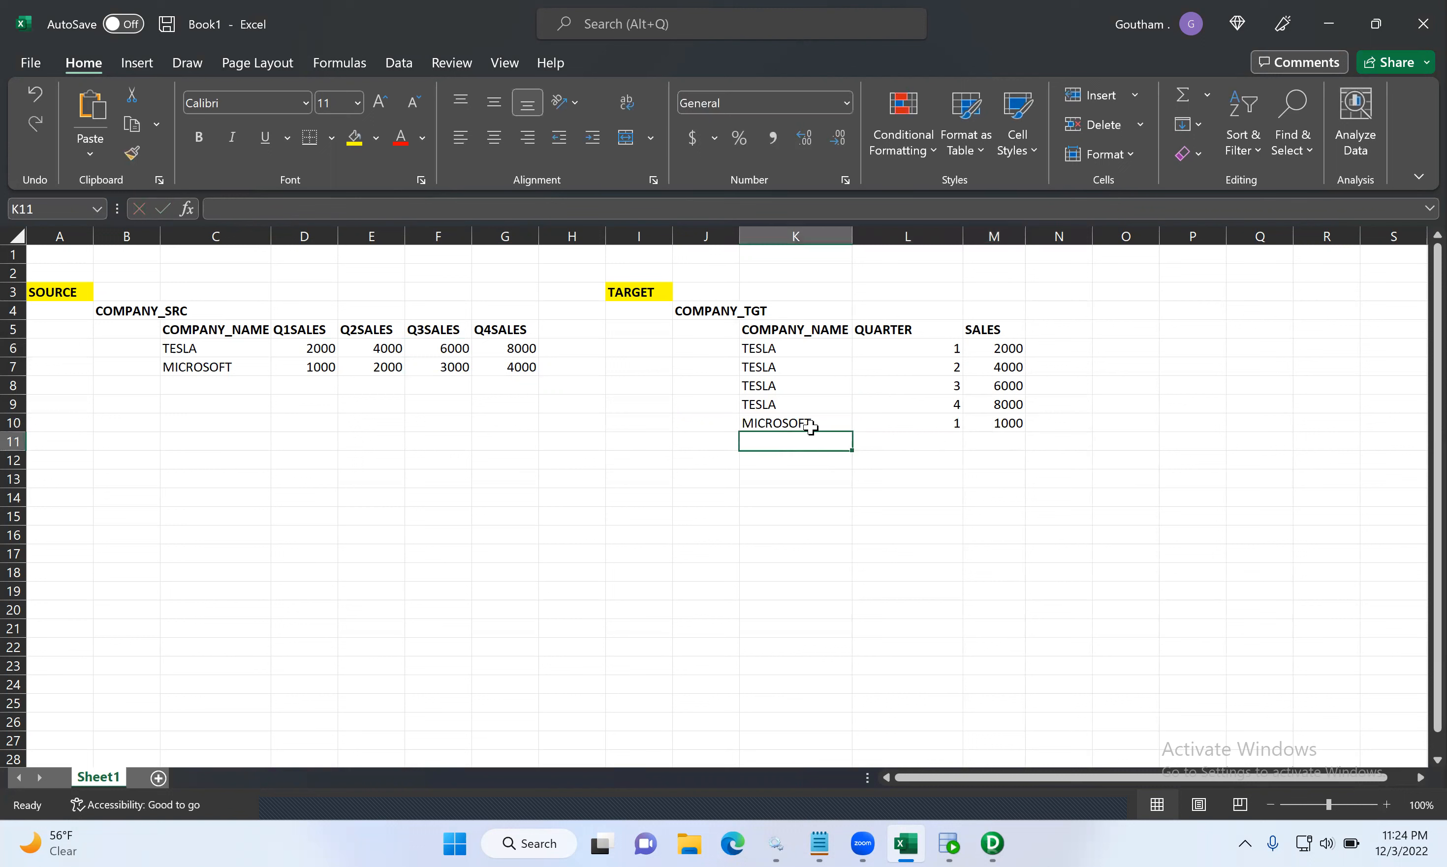
{"action": "type", "text": "MICROSFT"}
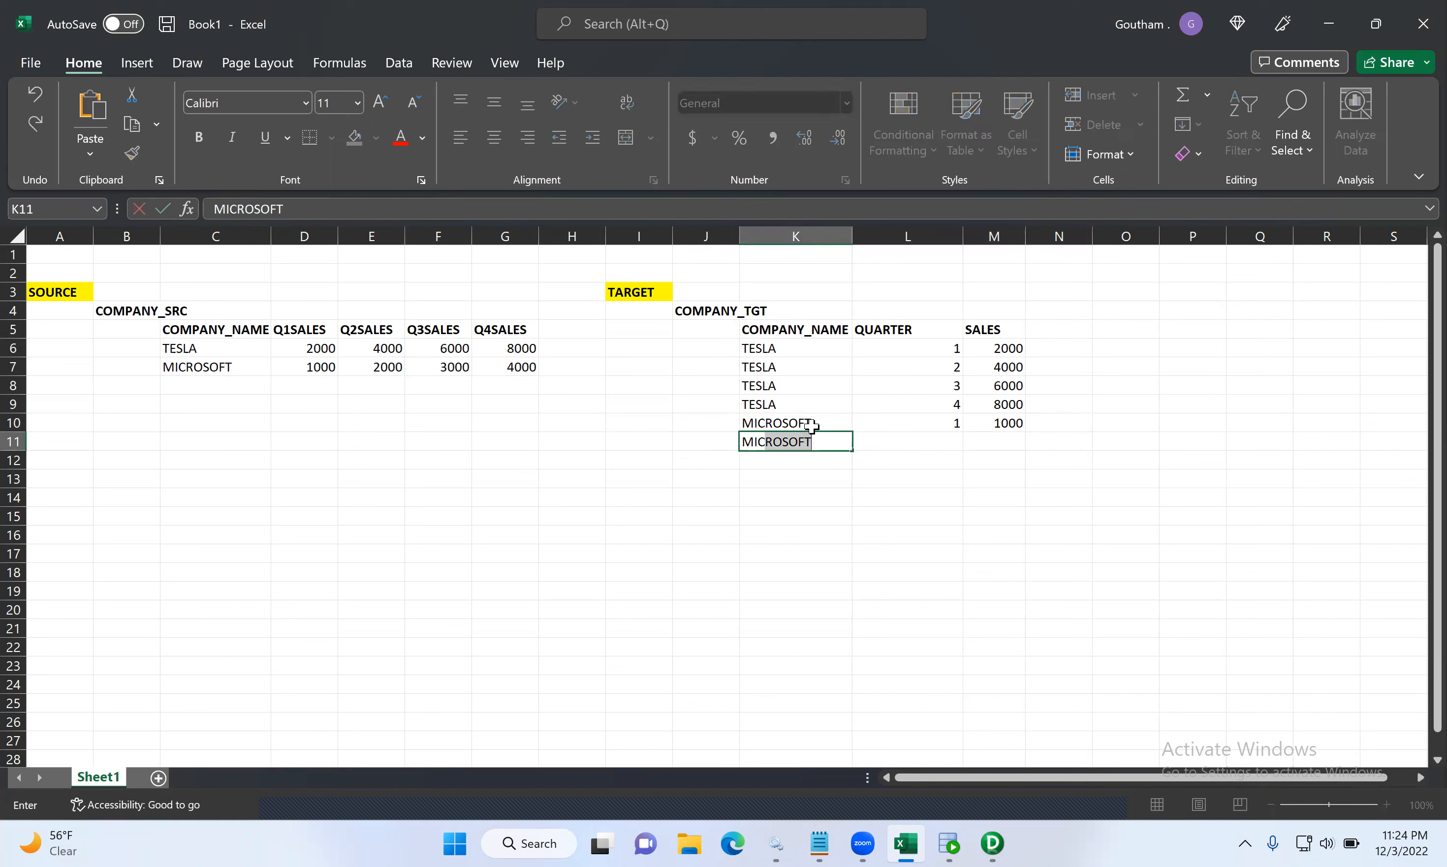
{"action": "key", "text": "BackSpace"}
{"action": "key", "text": "BackSpace"}
{"action": "type", "text": "OFT"}
{"action": "left_click", "coordinate": [944, 439]}
{"action": "type", "text": "2"}
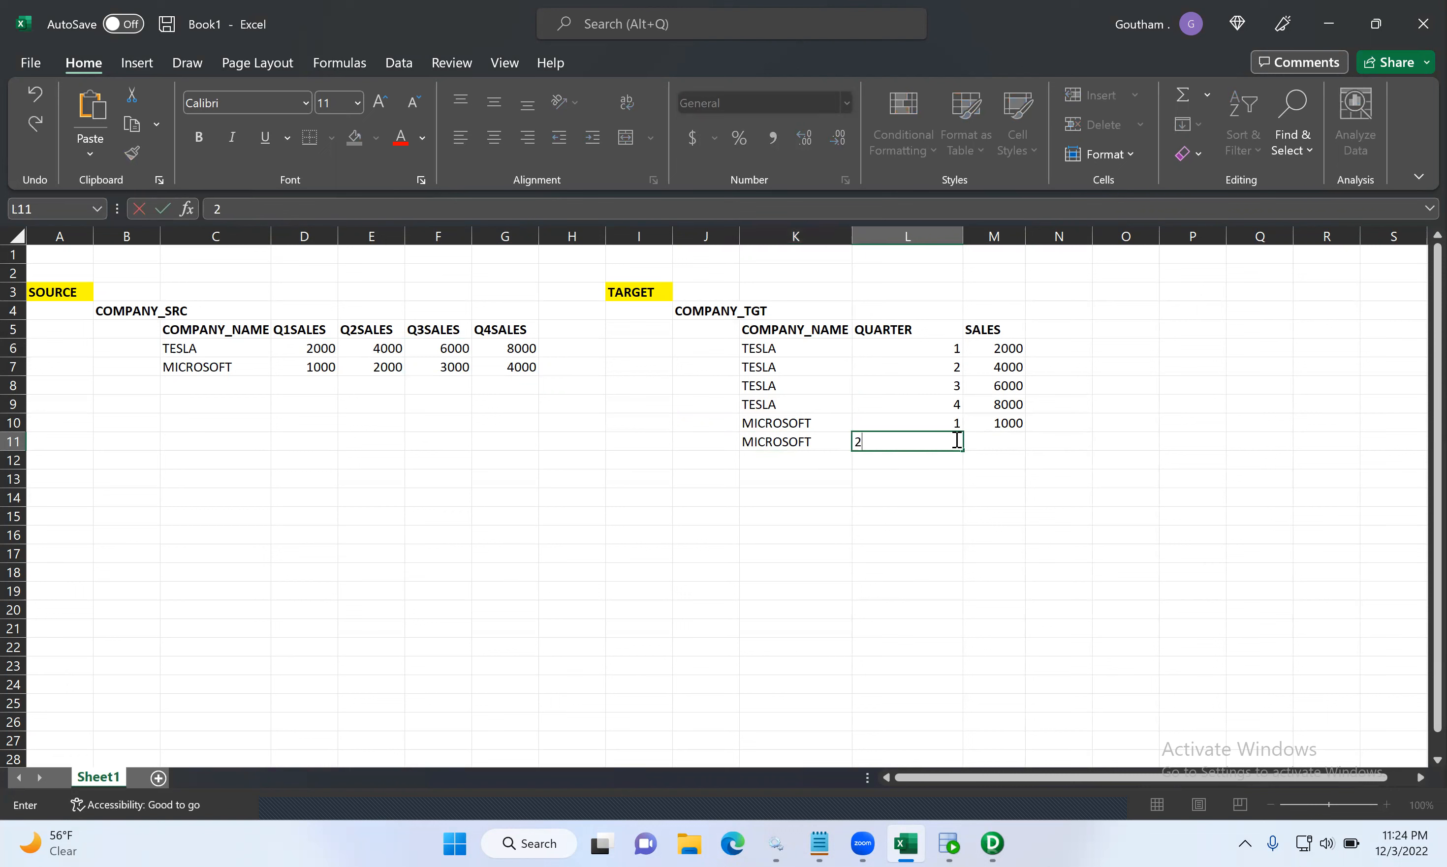
{"action": "left_click", "coordinate": [1015, 444]}
{"action": "type", "text": "2000"}
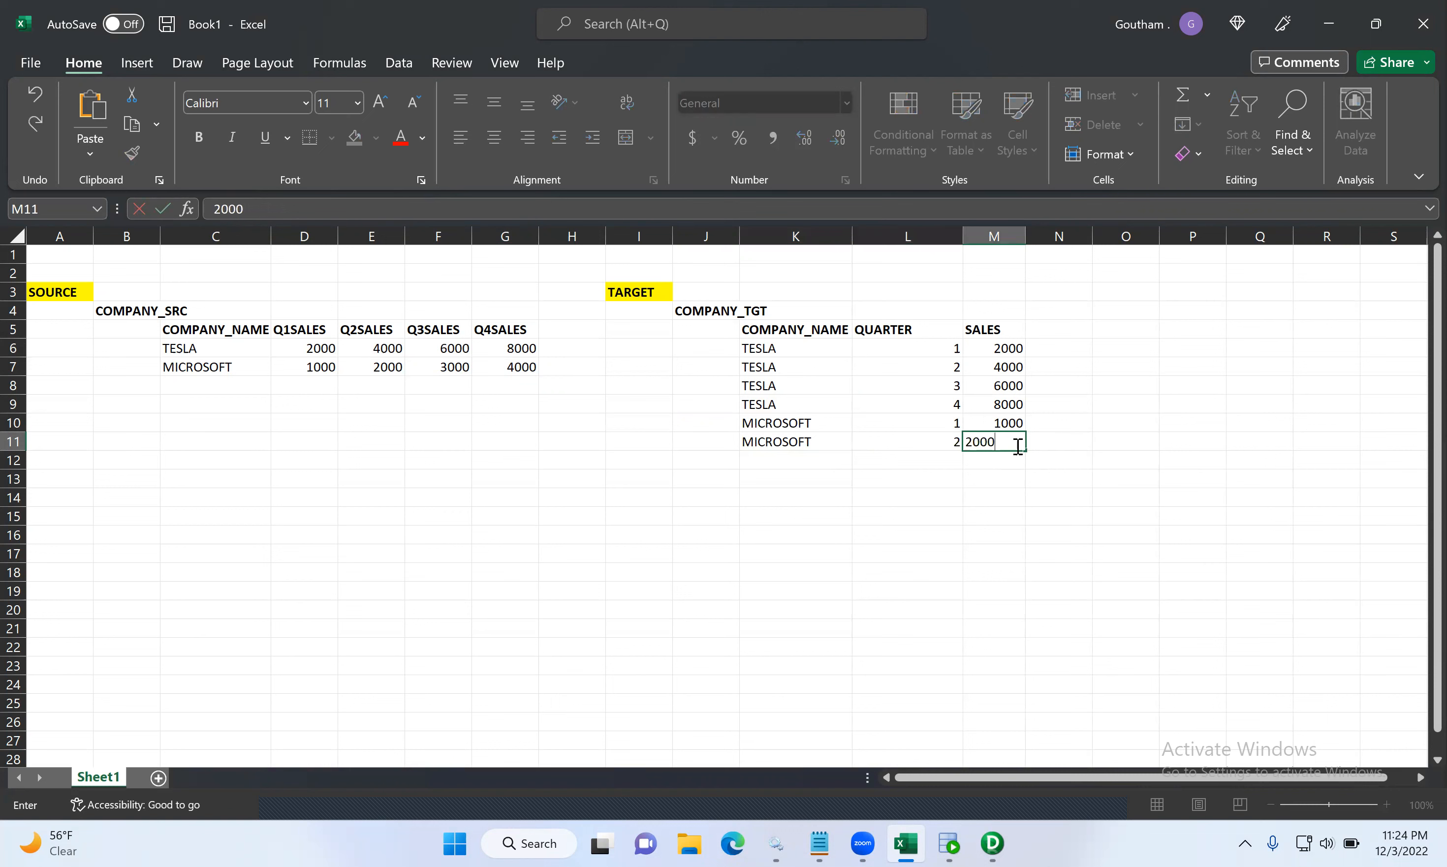
- Fill MICROSOFT down into K12 and enter quarter 3 and sales 3000 for that row
{"action": "left_click", "coordinate": [825, 449]}
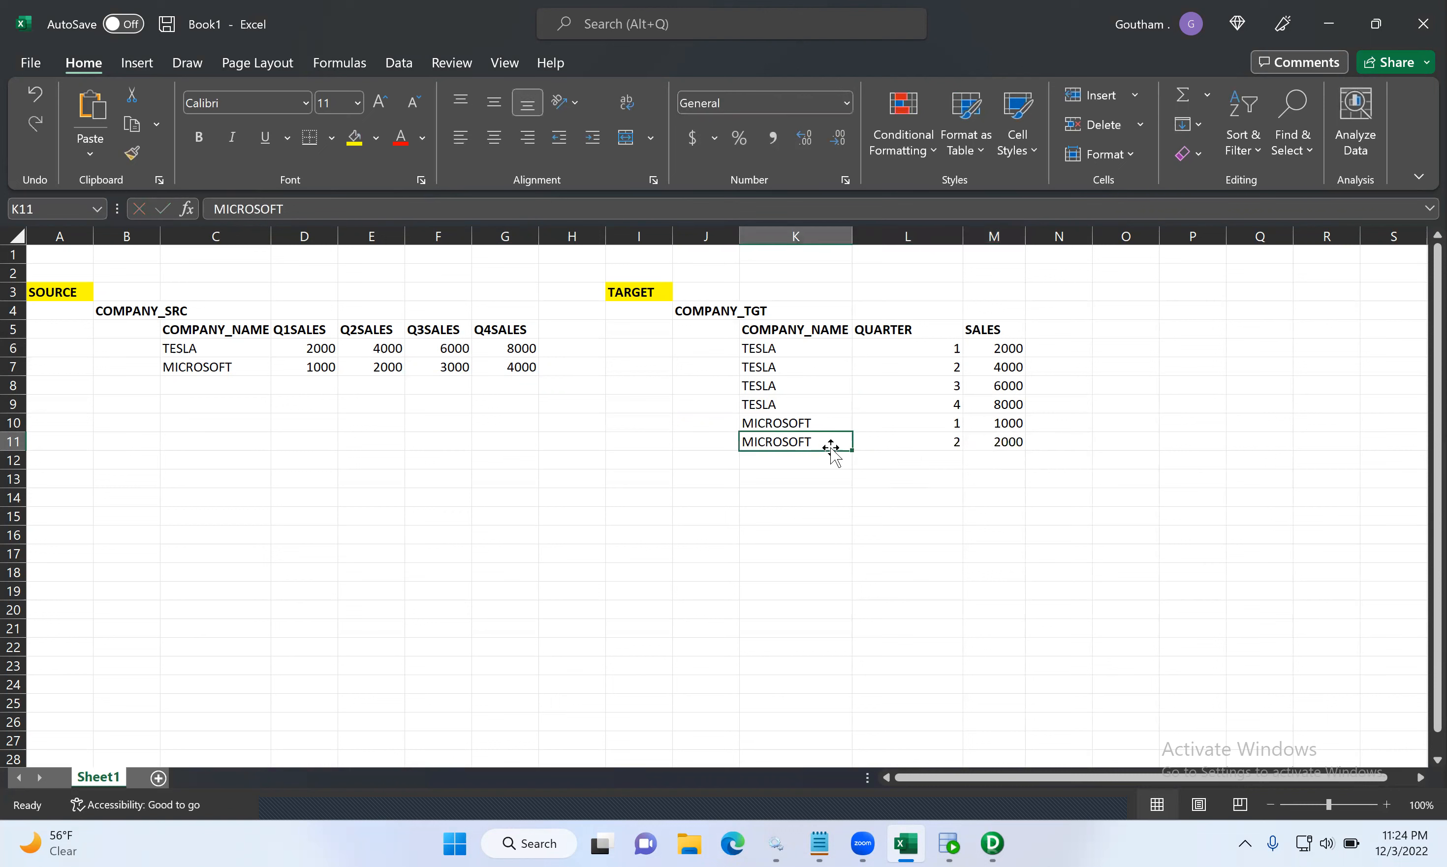
{"action": "left_click_drag", "start_coordinate": [850, 452], "coordinate": [857, 464]}
{"action": "left_click", "coordinate": [885, 461]}
{"action": "type", "text": "3"}
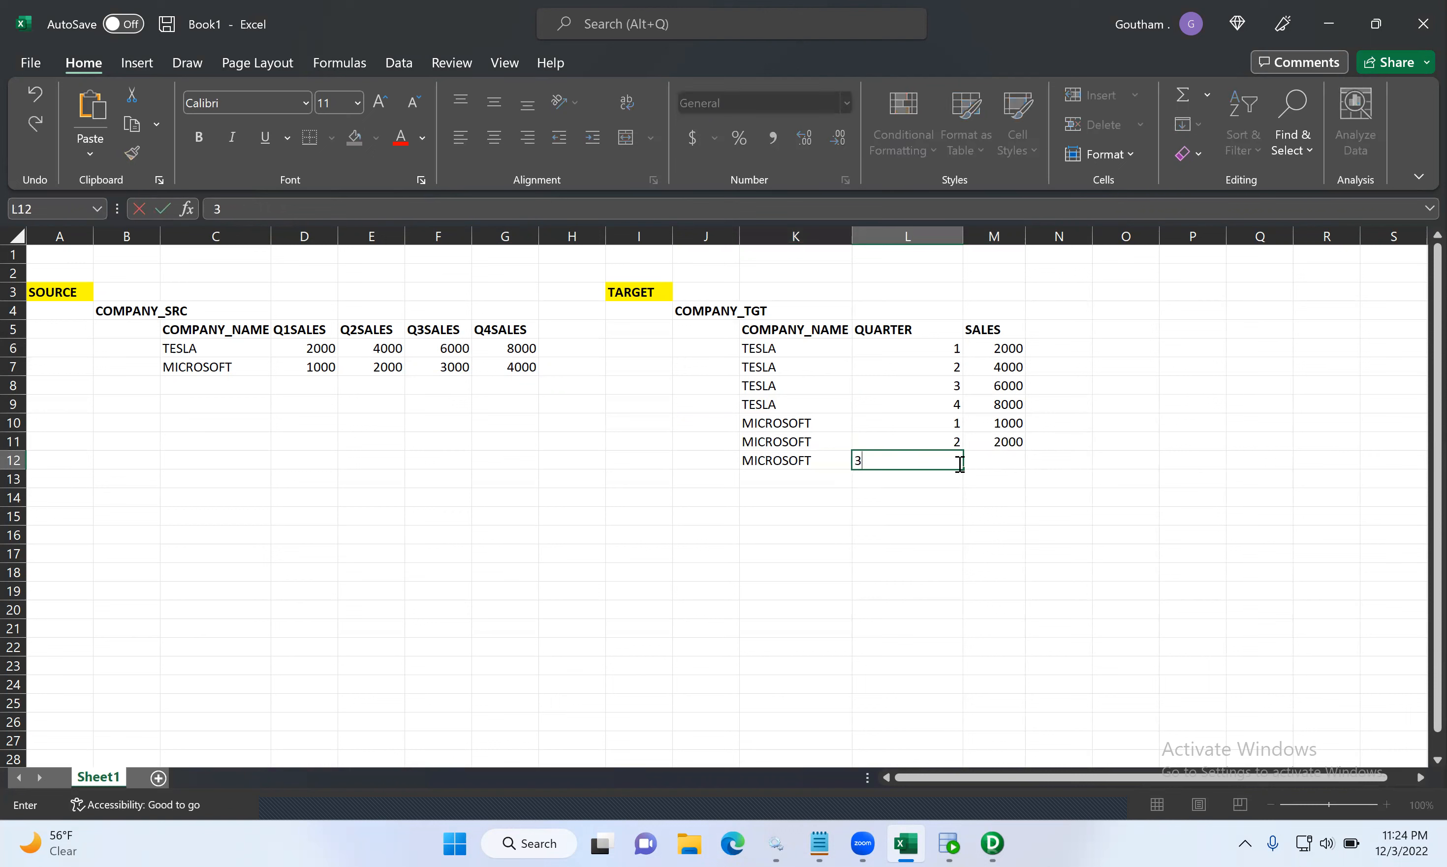
{"action": "left_click", "coordinate": [992, 460]}
{"action": "type", "text": "3000"}
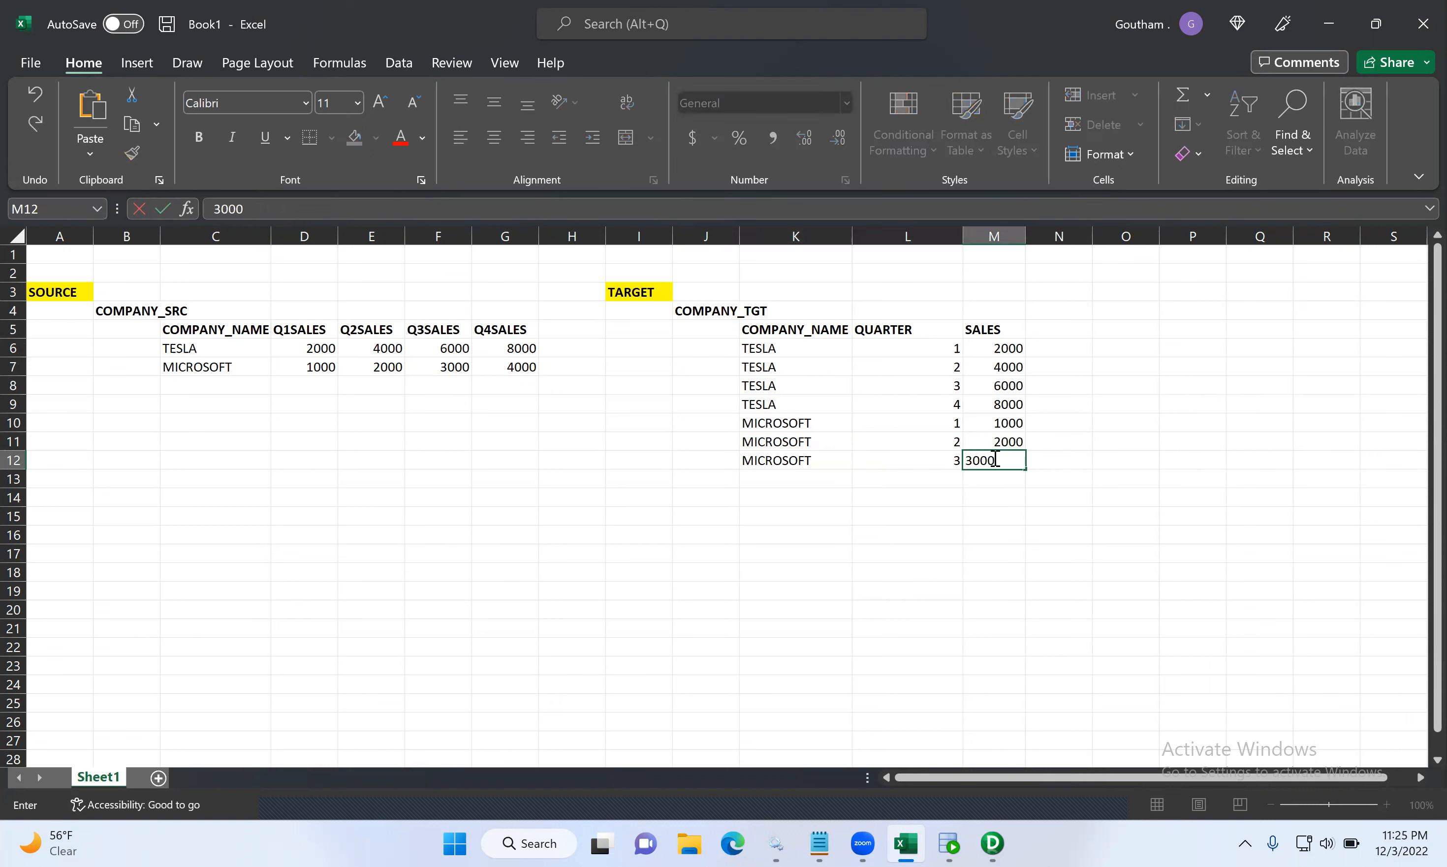
- Add a target row in row 13 with company MICROSOFT, quarter 4 and sales 4000
{"action": "left_click", "coordinate": [814, 475]}
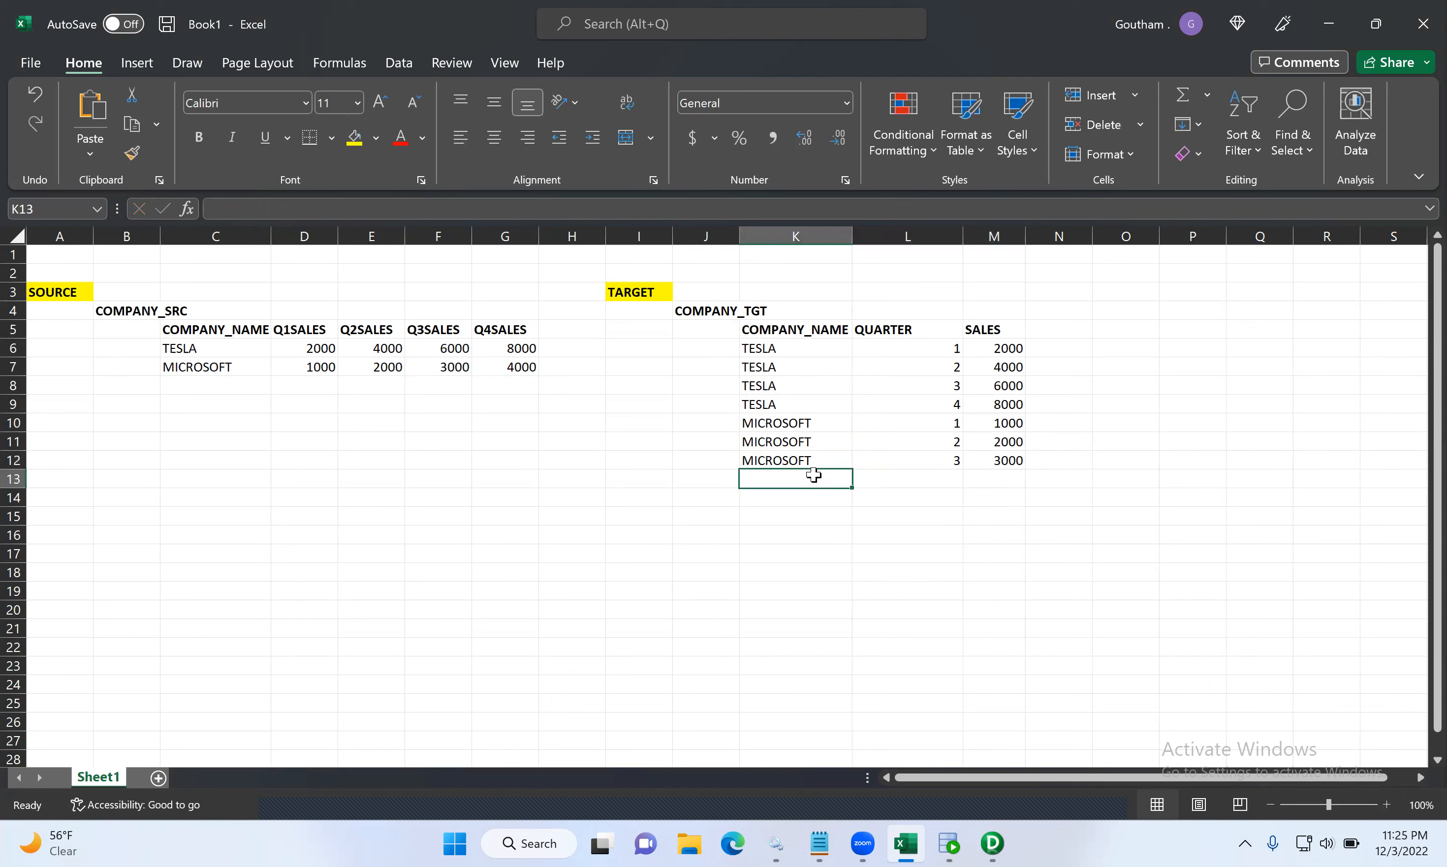
{"action": "type", "text": "MICROSFT"}
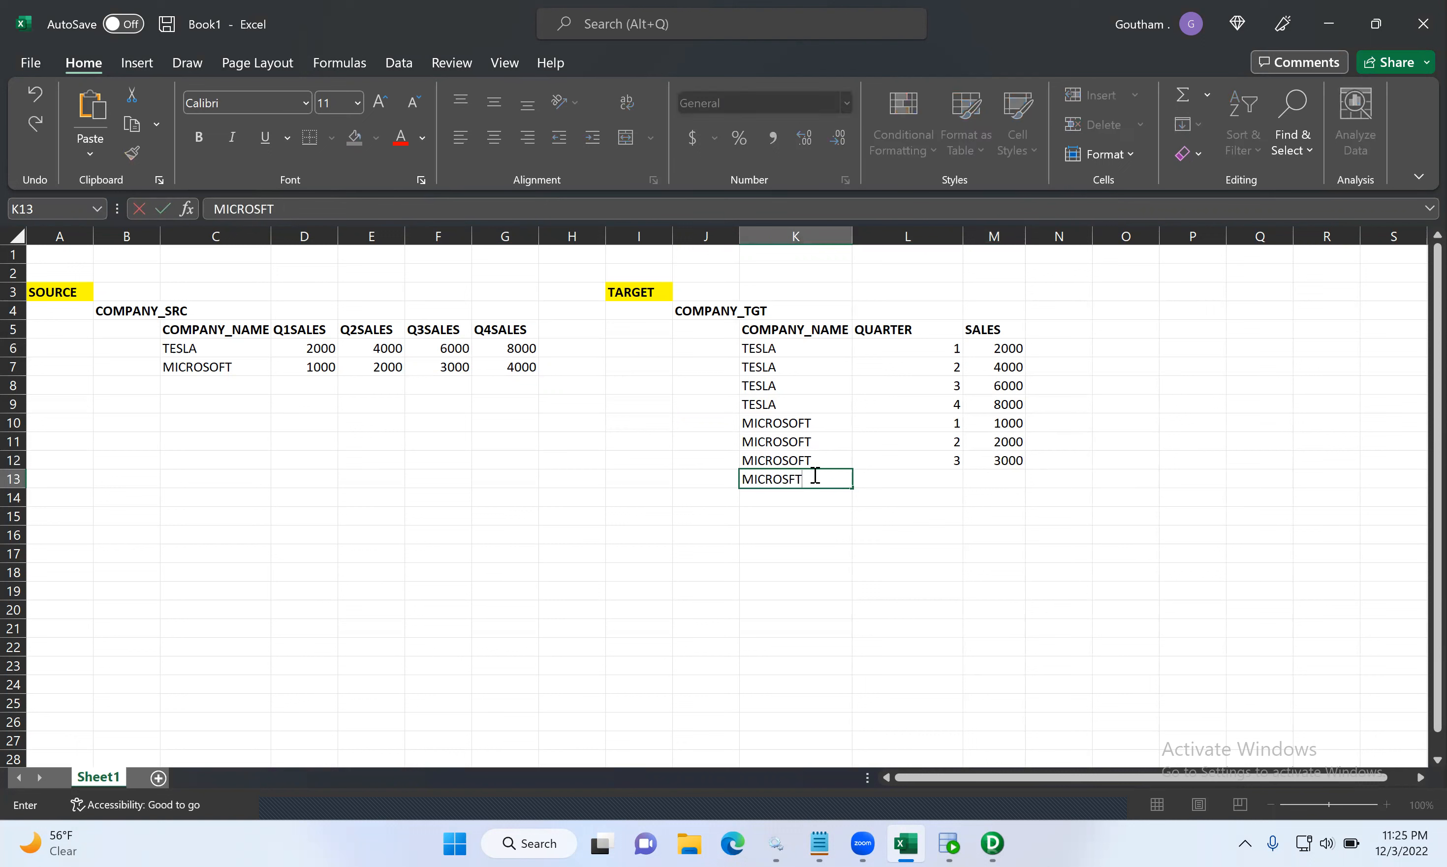
{"action": "key", "text": "BackSpace"}
{"action": "key", "text": "BackSpace"}
{"action": "type", "text": "SOFT"}
{"action": "left_click", "coordinate": [896, 477]}
{"action": "type", "text": "4"}
{"action": "left_click", "coordinate": [1013, 481]}
{"action": "type", "text": "40000"}
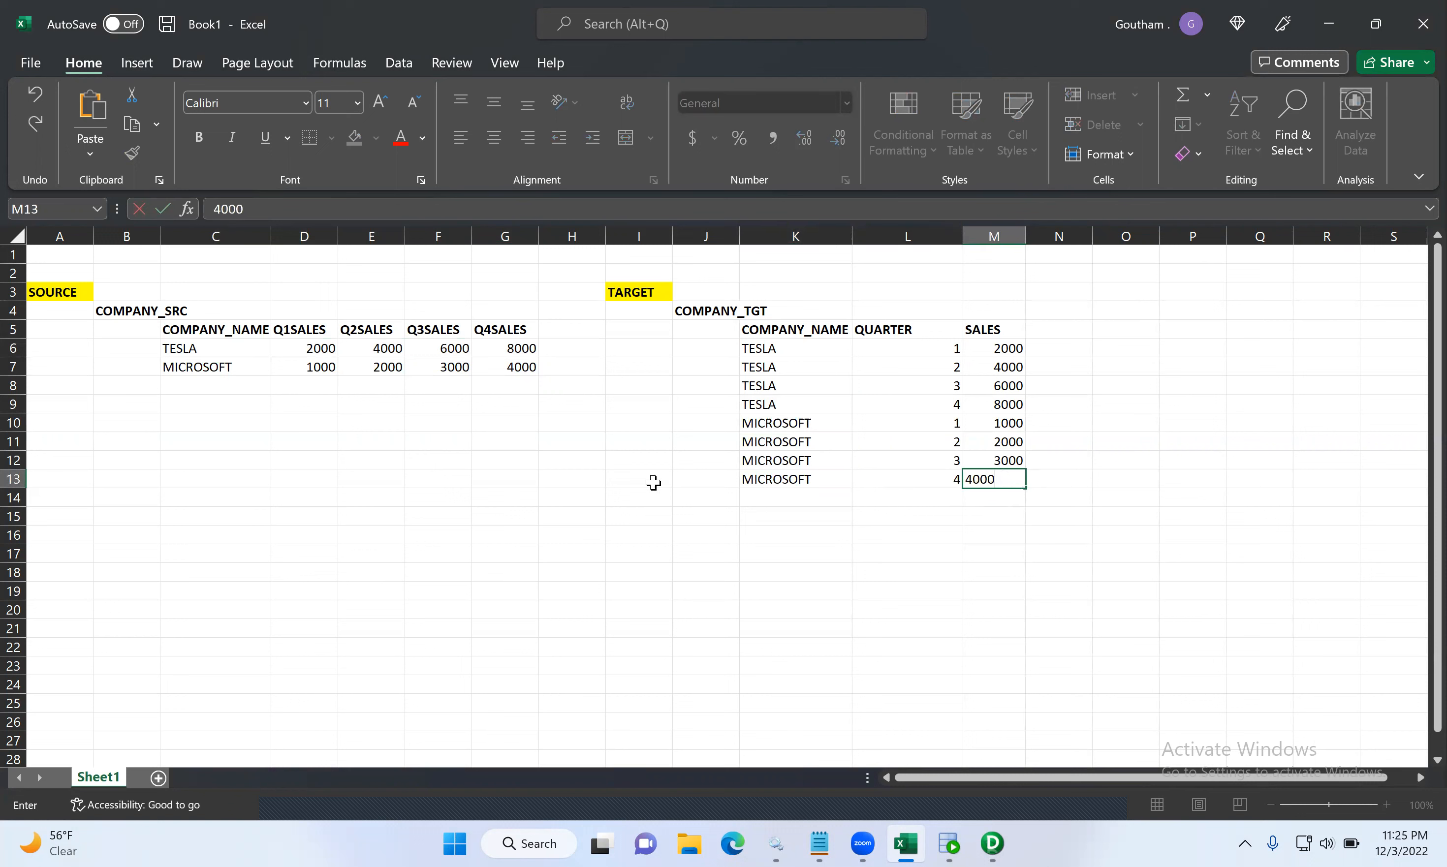
{"action": "left_click", "coordinate": [224, 348]}
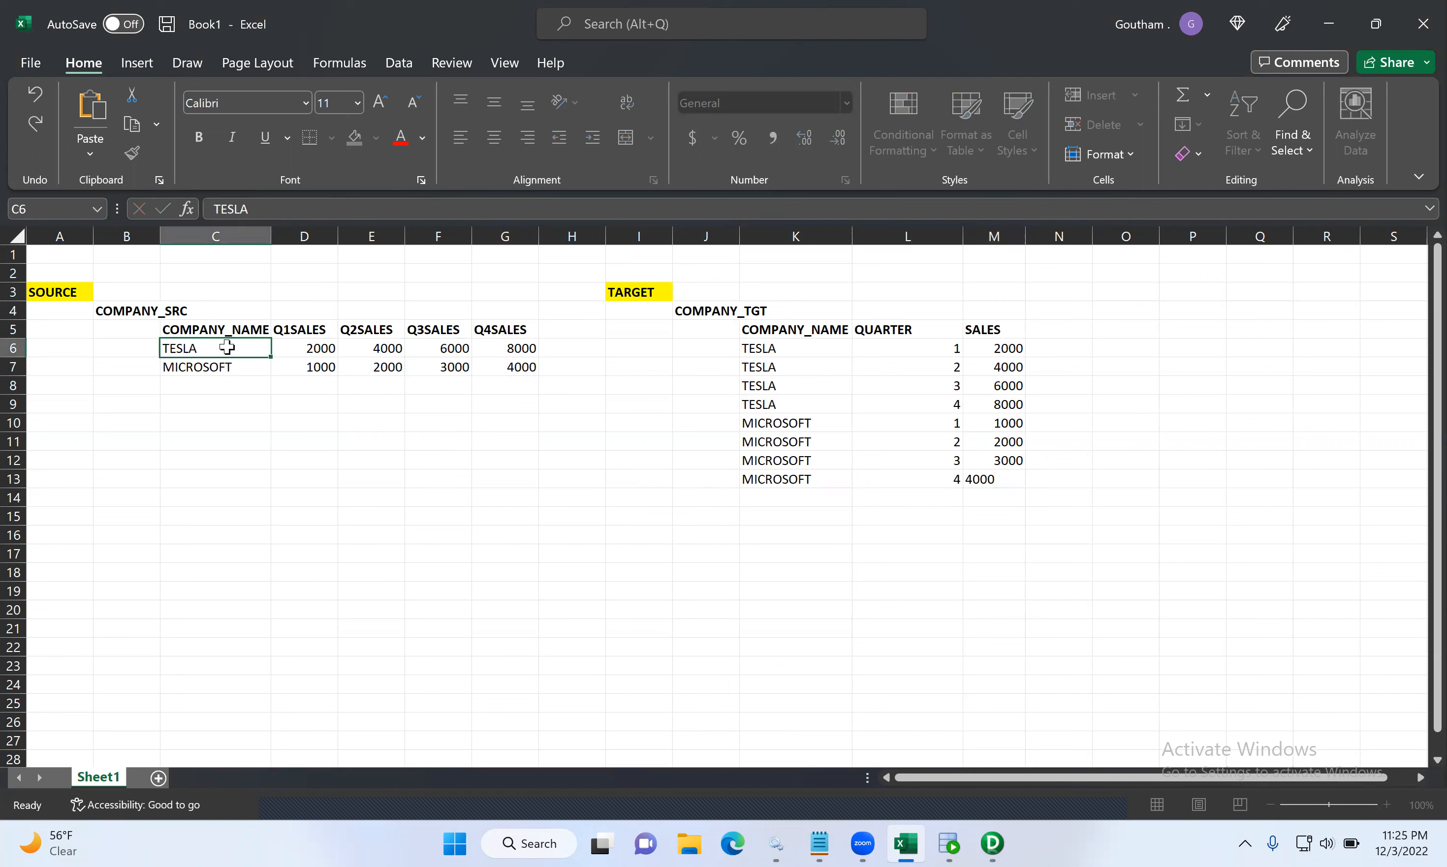
- Compare TESLA's source row with its target rows, and highlight the text of point 2 in the Notepad notes
{"action": "mouse_move", "coordinate": [226, 348]}
{"action": "left_mouse_down"}
{"action": "mouse_move", "coordinate": [523, 328]}
{"action": "mouse_move", "coordinate": [532, 347]}
{"action": "left_mouse_up"}
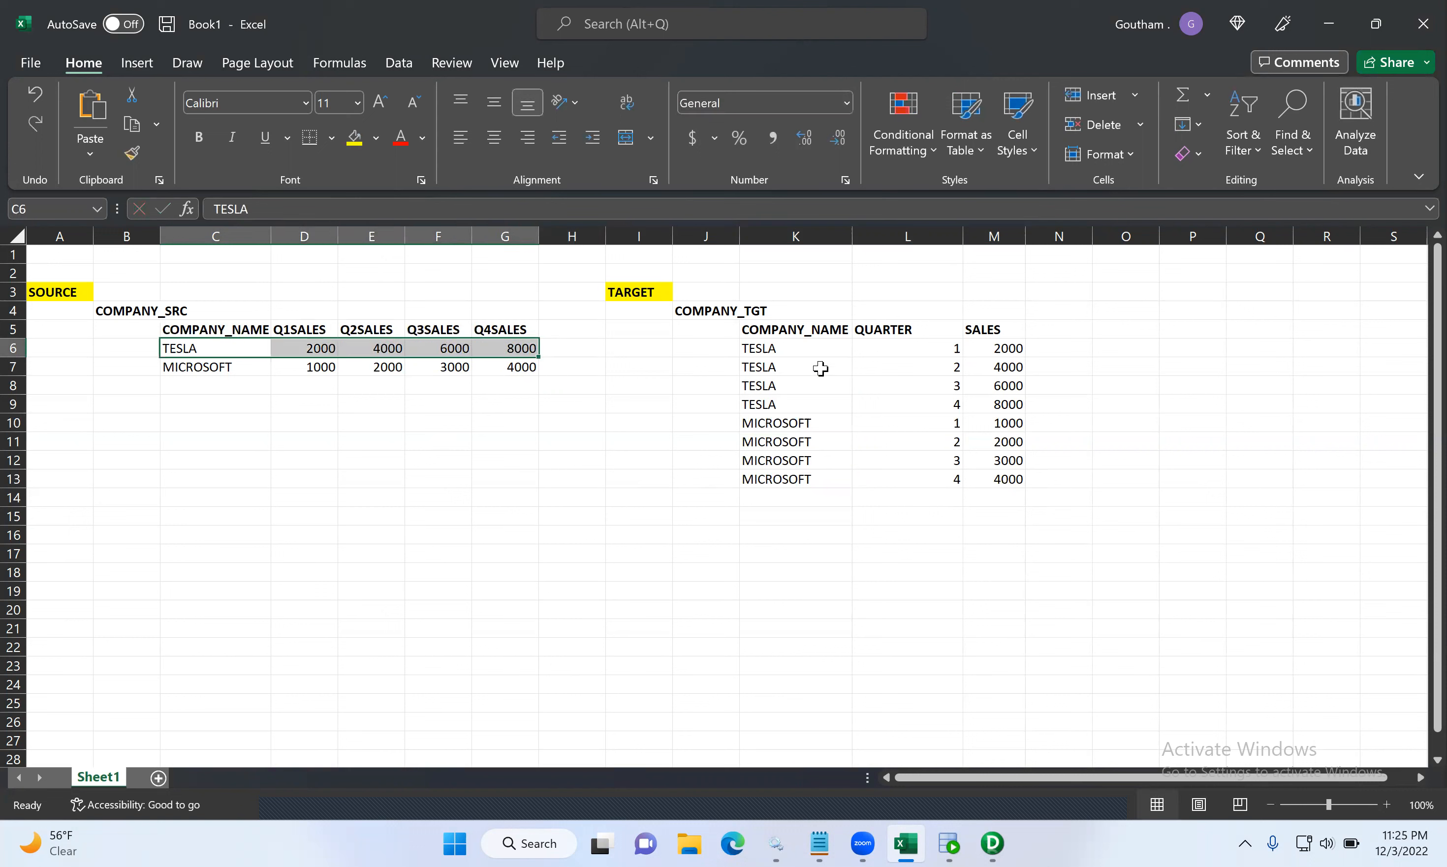
{"action": "left_click", "coordinate": [799, 347]}
{"action": "left_click_drag", "start_coordinate": [799, 379], "coordinate": [998, 402]}
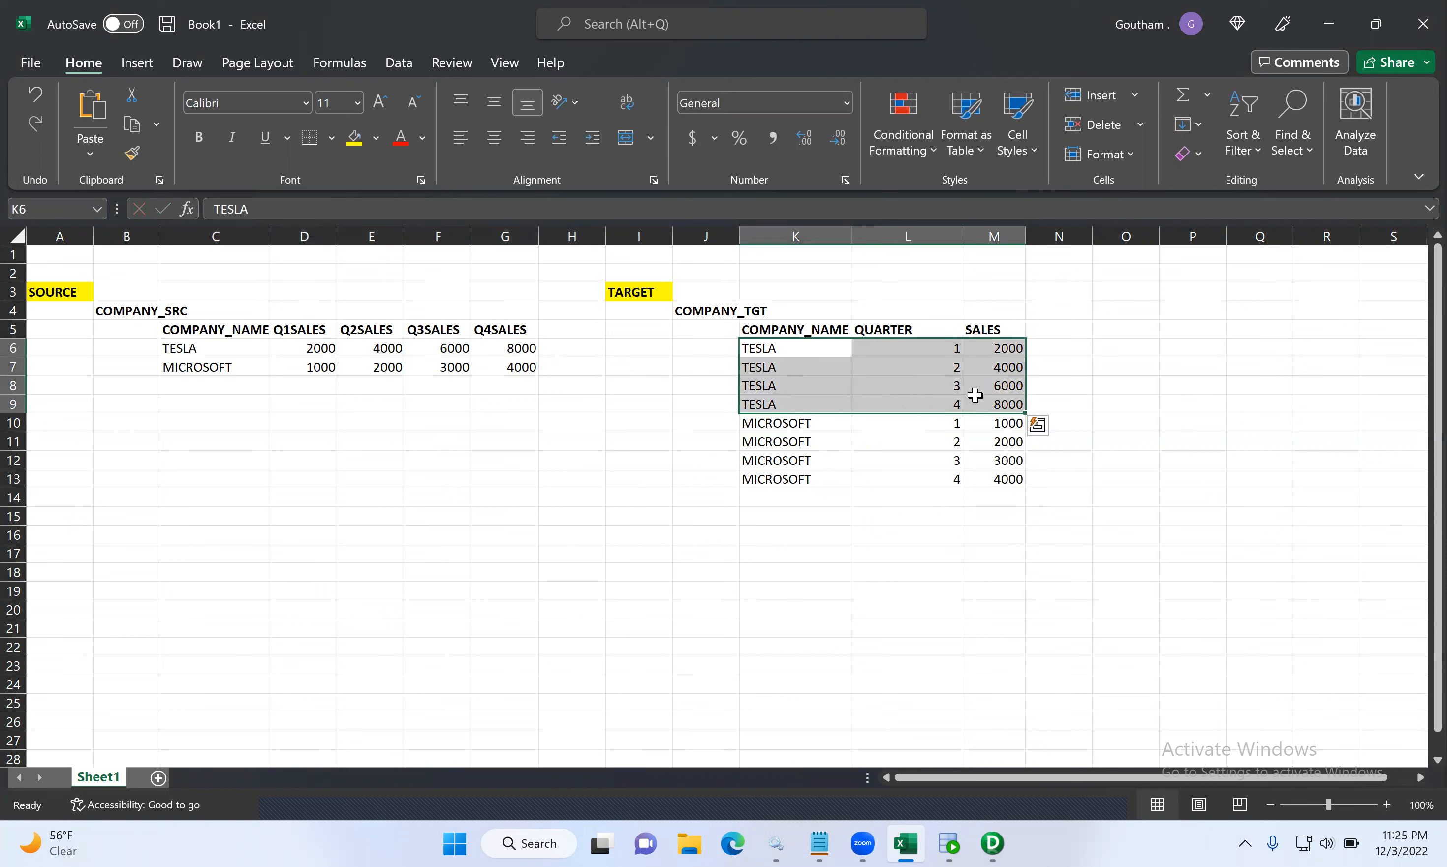
{"action": "left_click", "coordinate": [819, 843]}
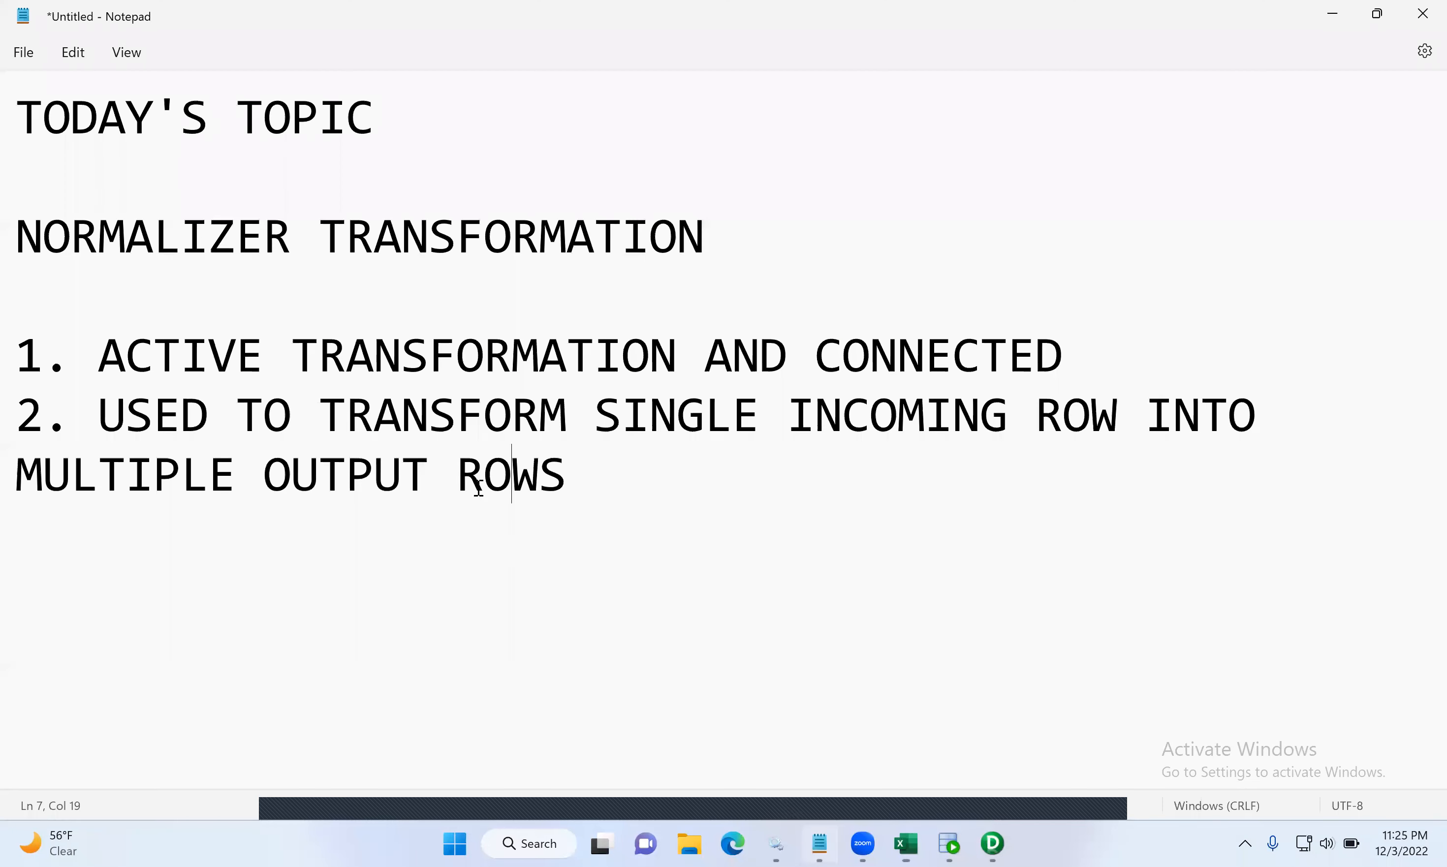
{"action": "left_click_drag", "start_coordinate": [98, 415], "coordinate": [649, 476]}
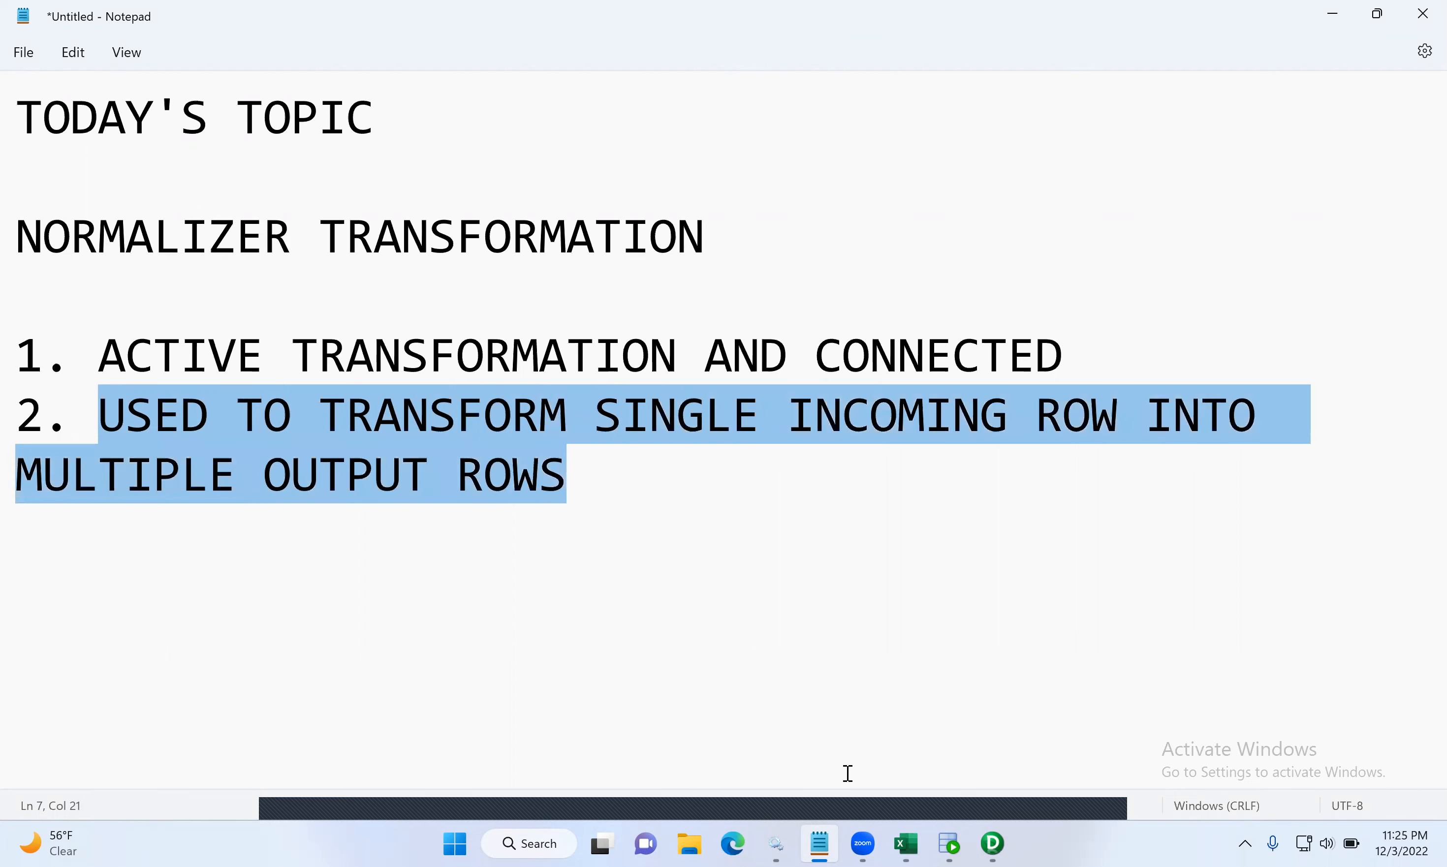
- Return to Excel and compare the TESLA and MICROSOFT source rows with their matching target rows
{"action": "key", "text": "alt+Tab"}
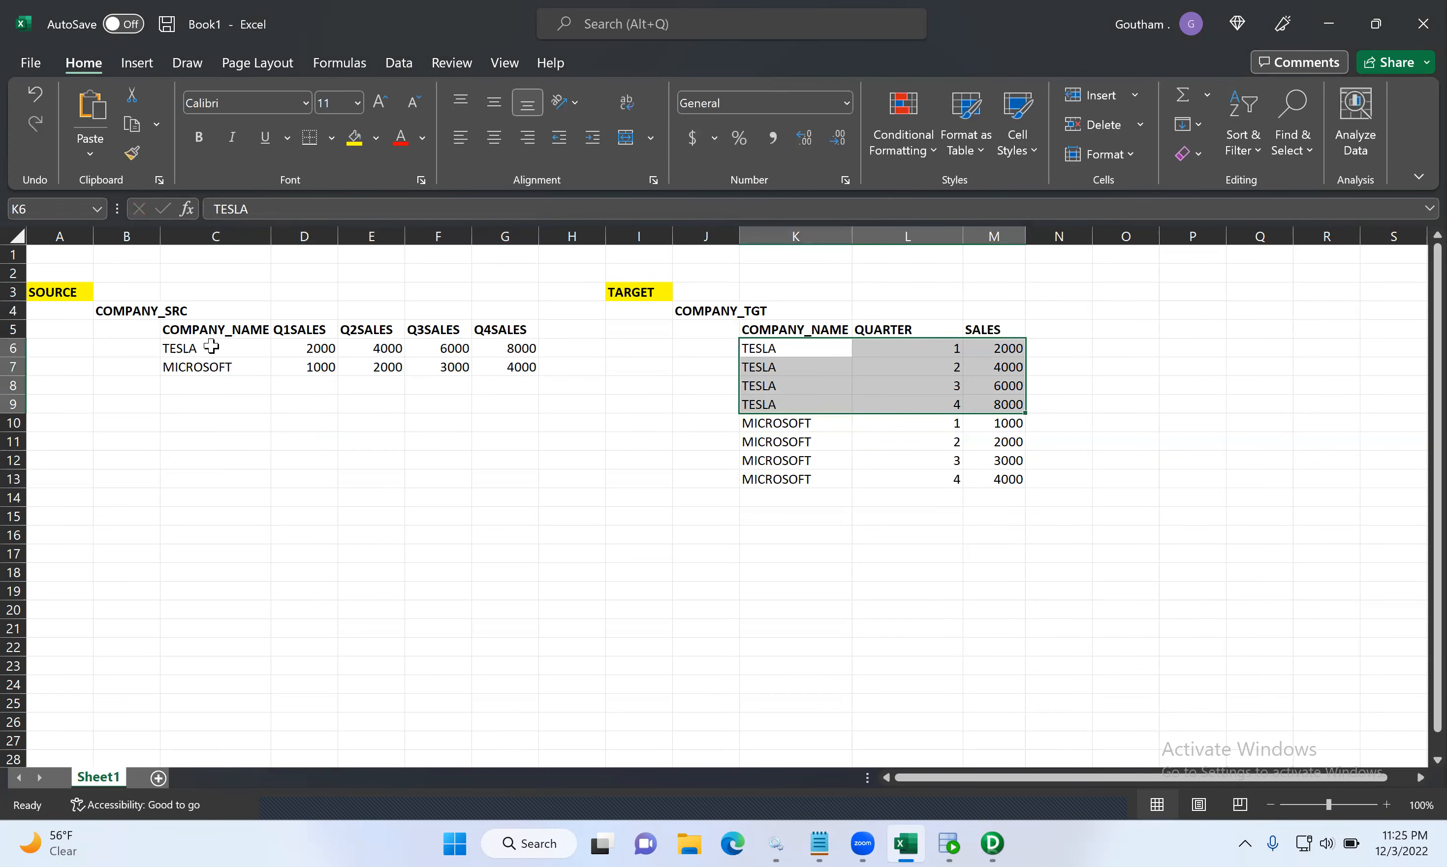
{"action": "left_click", "coordinate": [266, 349]}
{"action": "left_click_drag", "start_coordinate": [266, 350], "coordinate": [523, 352]}
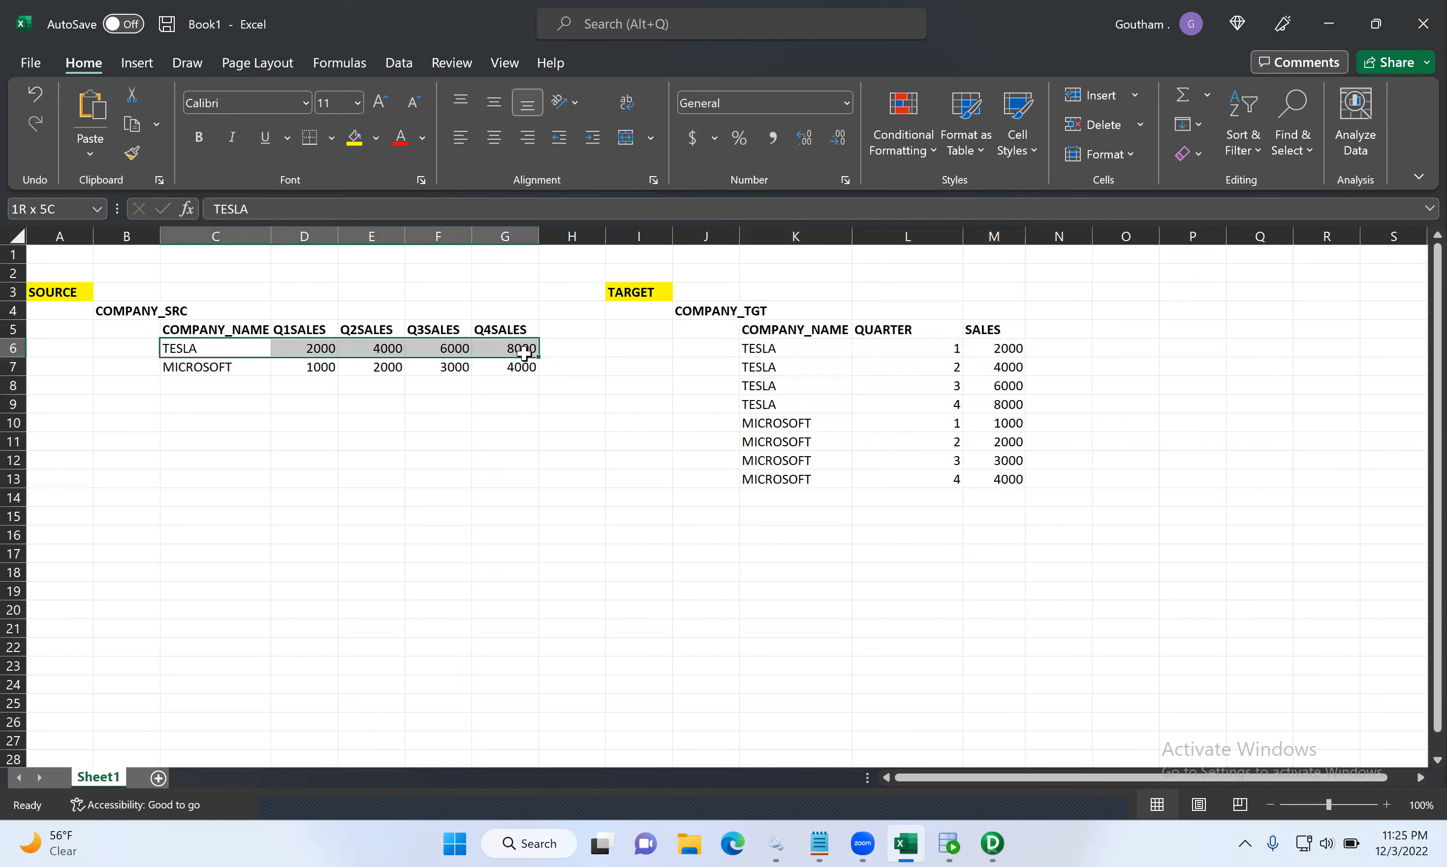
{"action": "left_click_drag", "start_coordinate": [784, 351], "coordinate": [914, 399]}
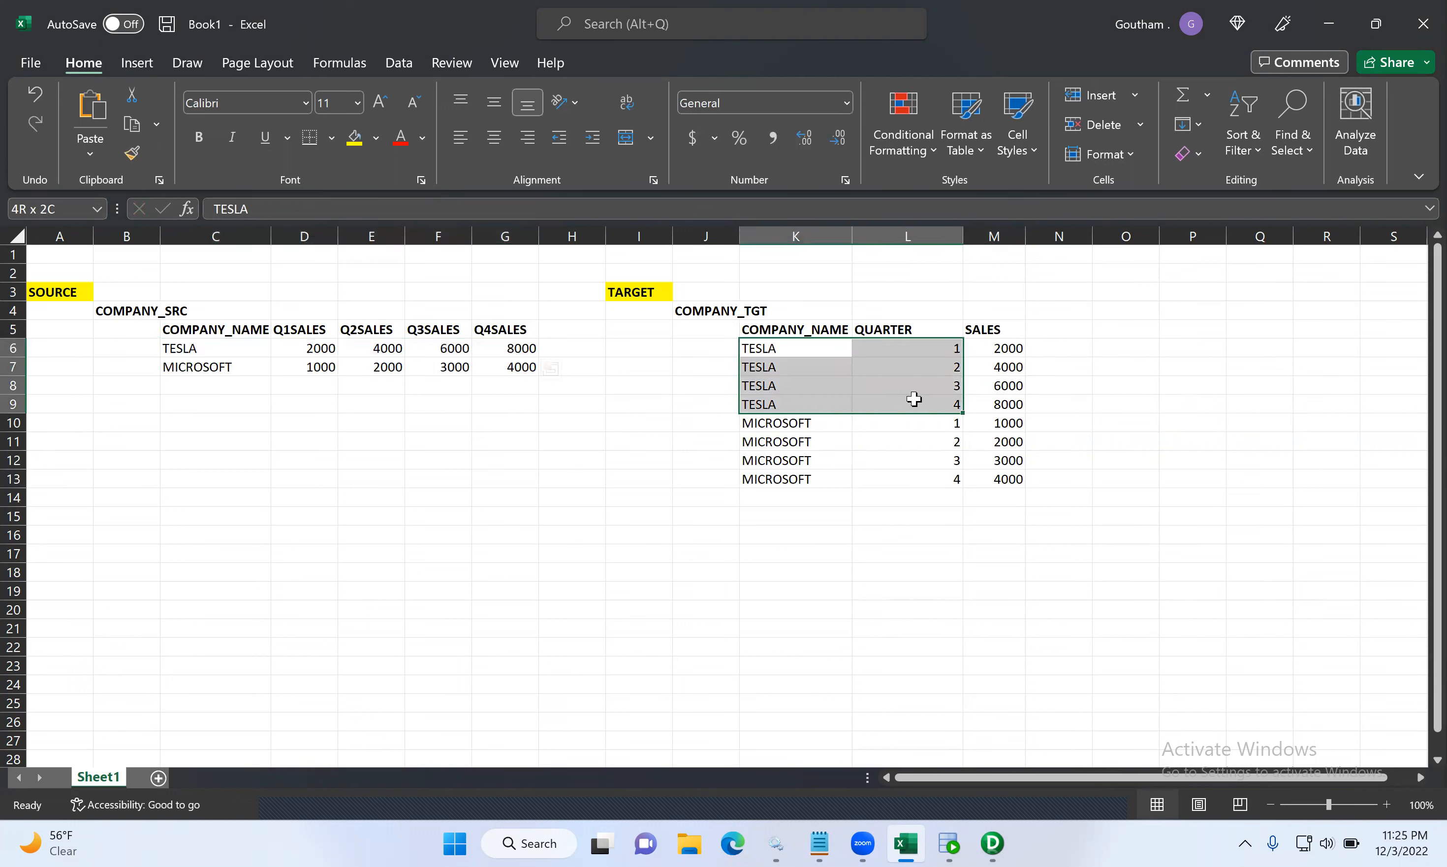
{"action": "left_click", "coordinate": [229, 367]}
{"action": "left_click_drag", "start_coordinate": [229, 370], "coordinate": [496, 374]}
{"action": "left_click_drag", "start_coordinate": [763, 427], "coordinate": [972, 479]}
- Switch to the Notepad notes, append "OR" after "MULTIPLE OUTPUT ROWS" and start a new line
{"action": "left_click", "coordinate": [818, 843]}
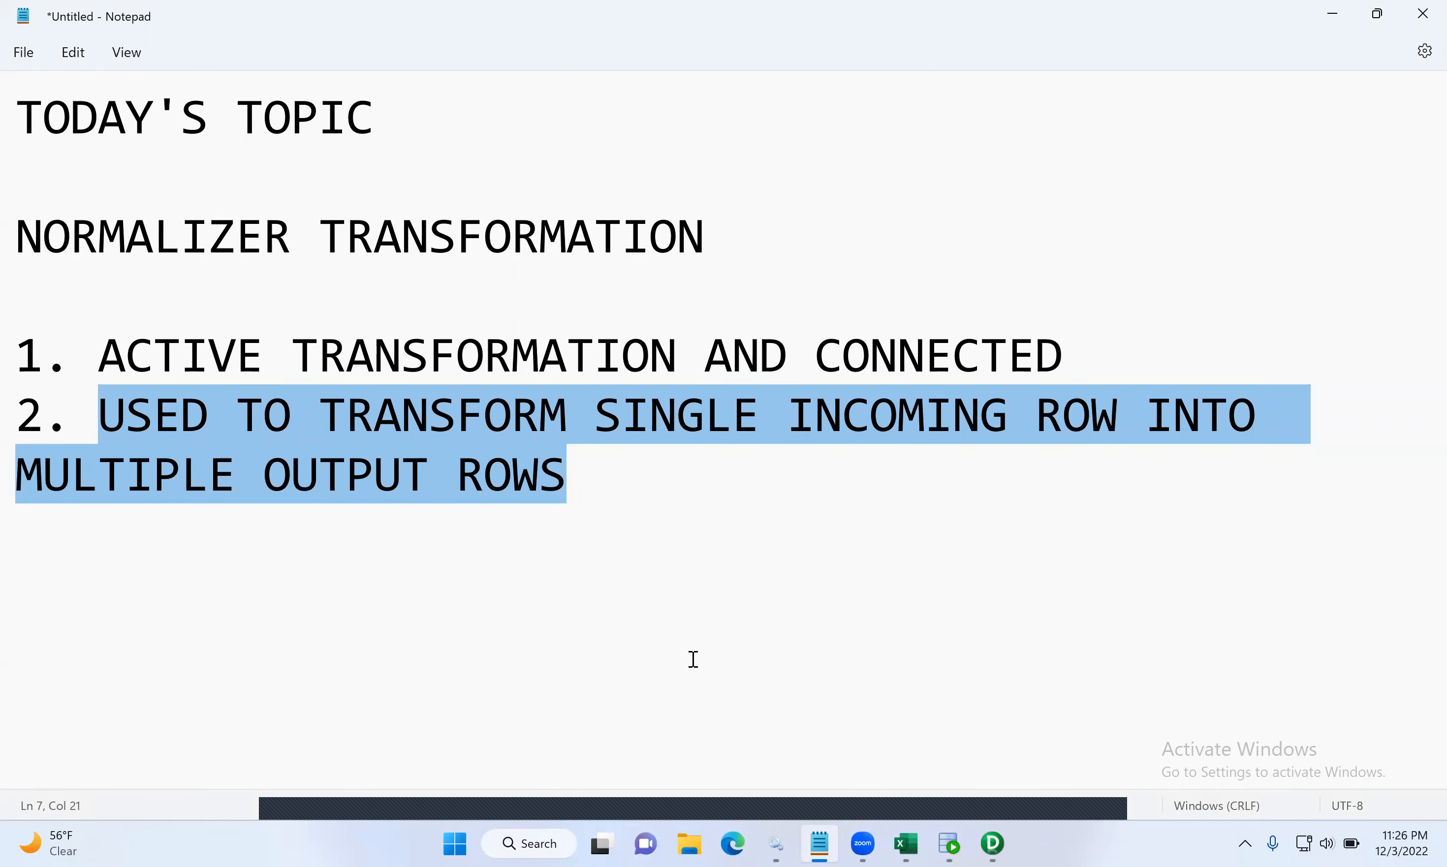
{"action": "left_click", "coordinate": [648, 475]}
{"action": "type", "text": "OR"}
{"action": "key", "text": "Return"}
{"action": "key", "text": "Return"}
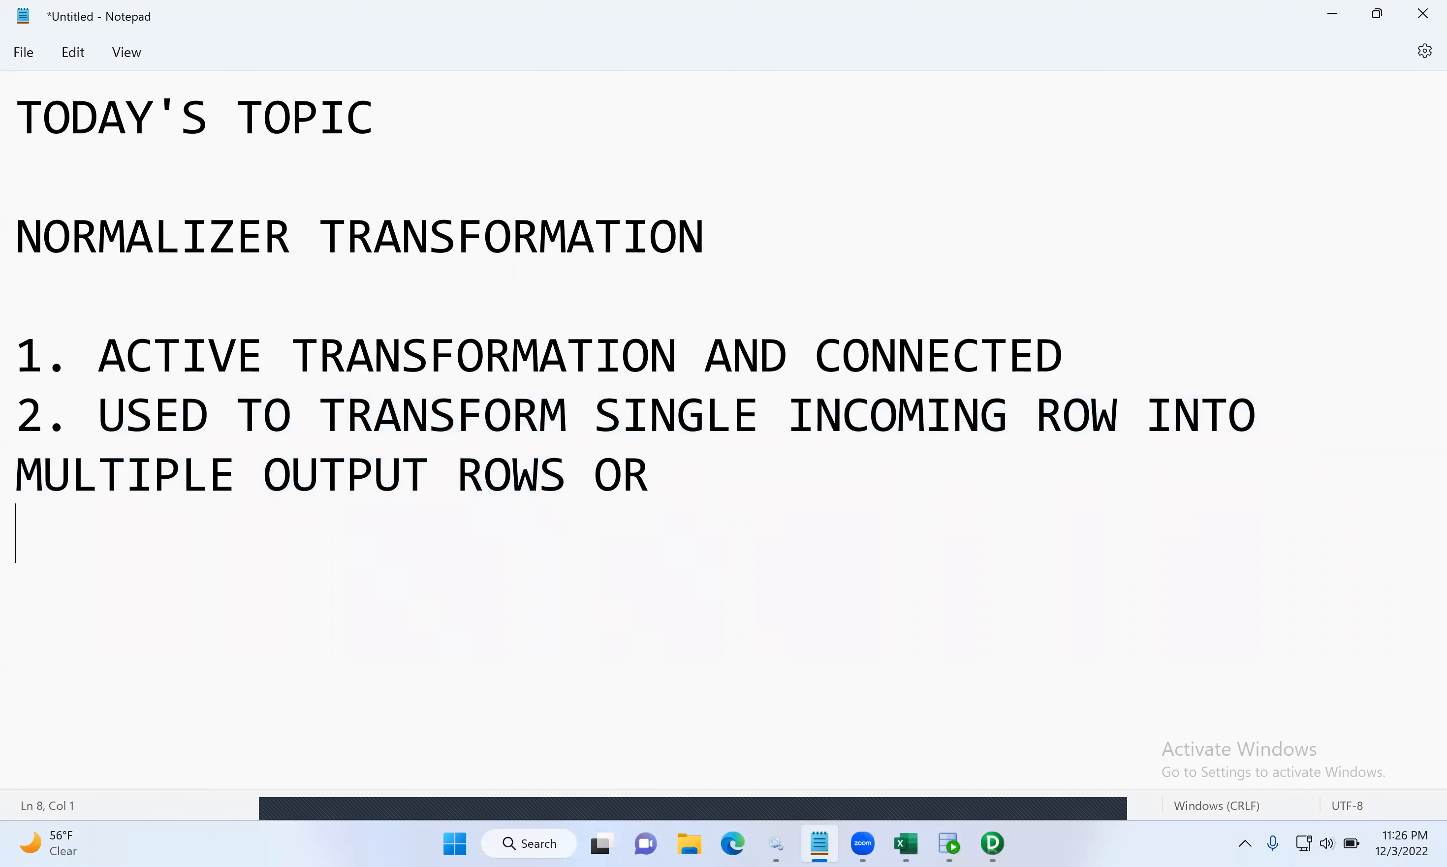
- Add the line "USED TO CONVERT COLUMN INTO ROWS" below point 2 of the notes
{"action": "type", "text": "CON"}
{"action": "key", "text": "BackSpace"}
{"action": "key", "text": "BackSpace"}
{"action": "key", "text": "BackSpace"}
{"action": "key", "text": "BackSpace"}
{"action": "type", "text": "USED TO C"}
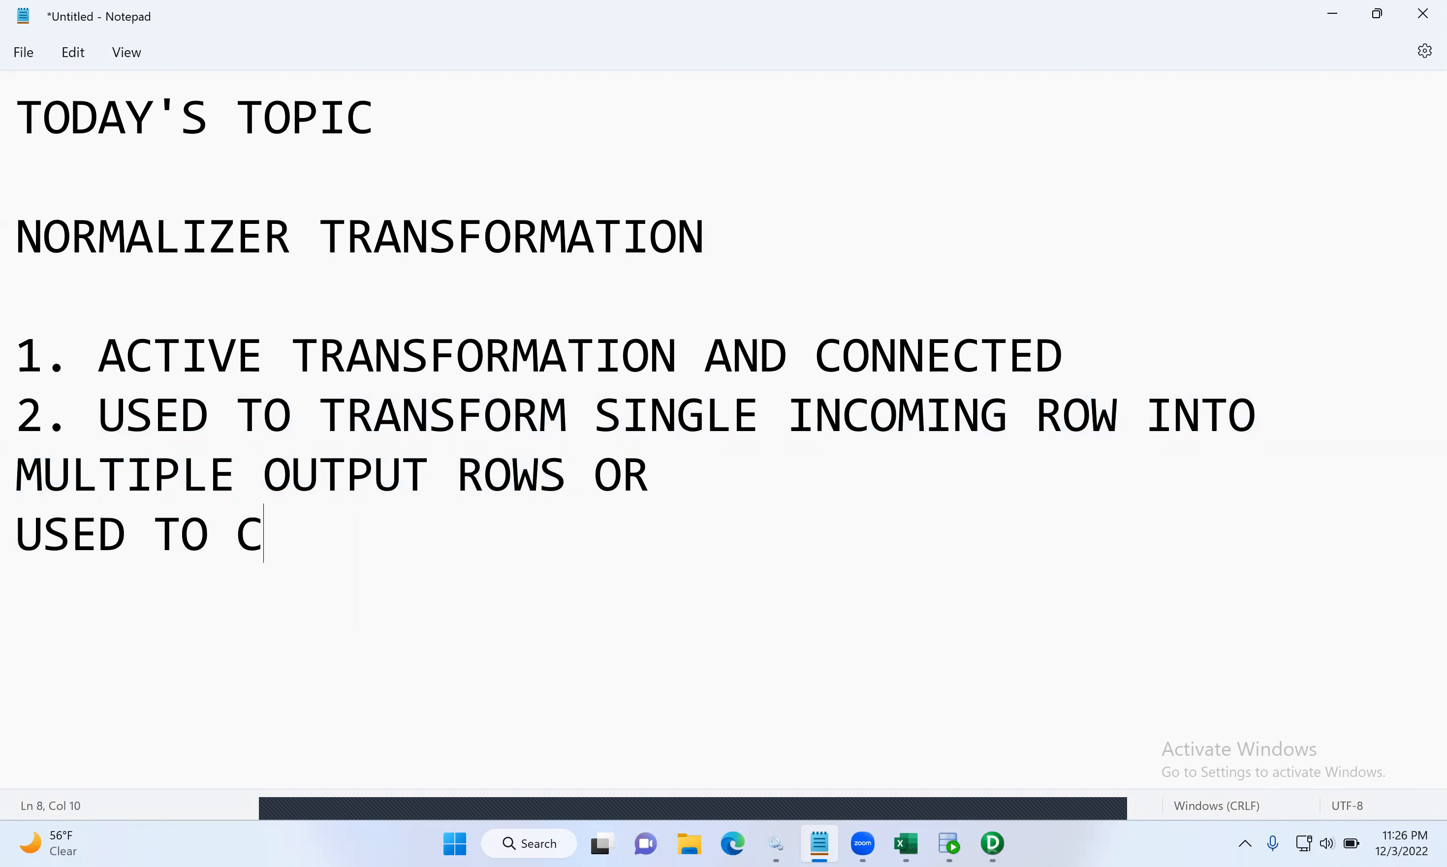
{"action": "type", "text": "ONVERT COLU"}
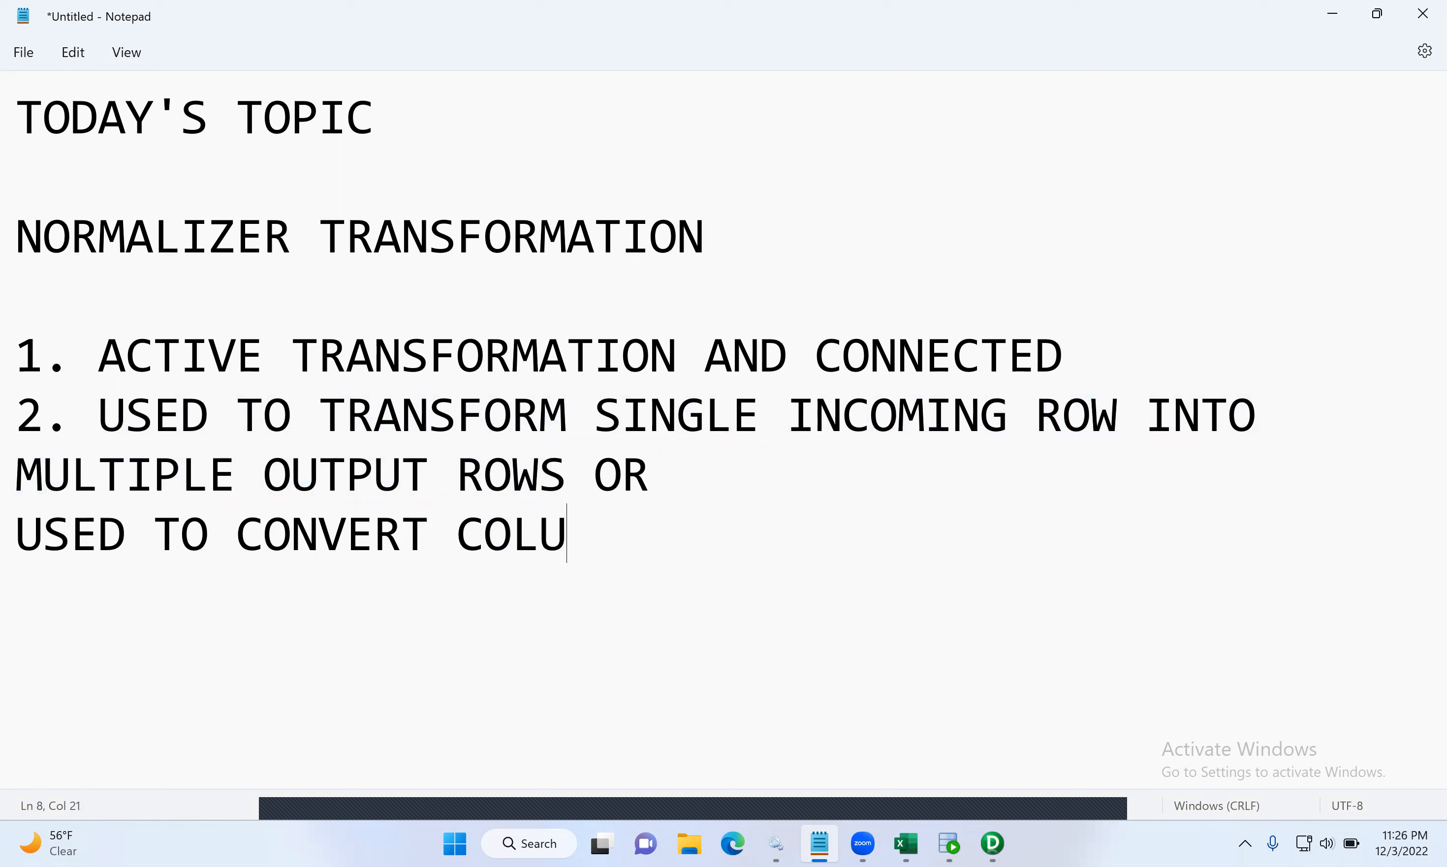
{"action": "type", "text": "MN INTO"}
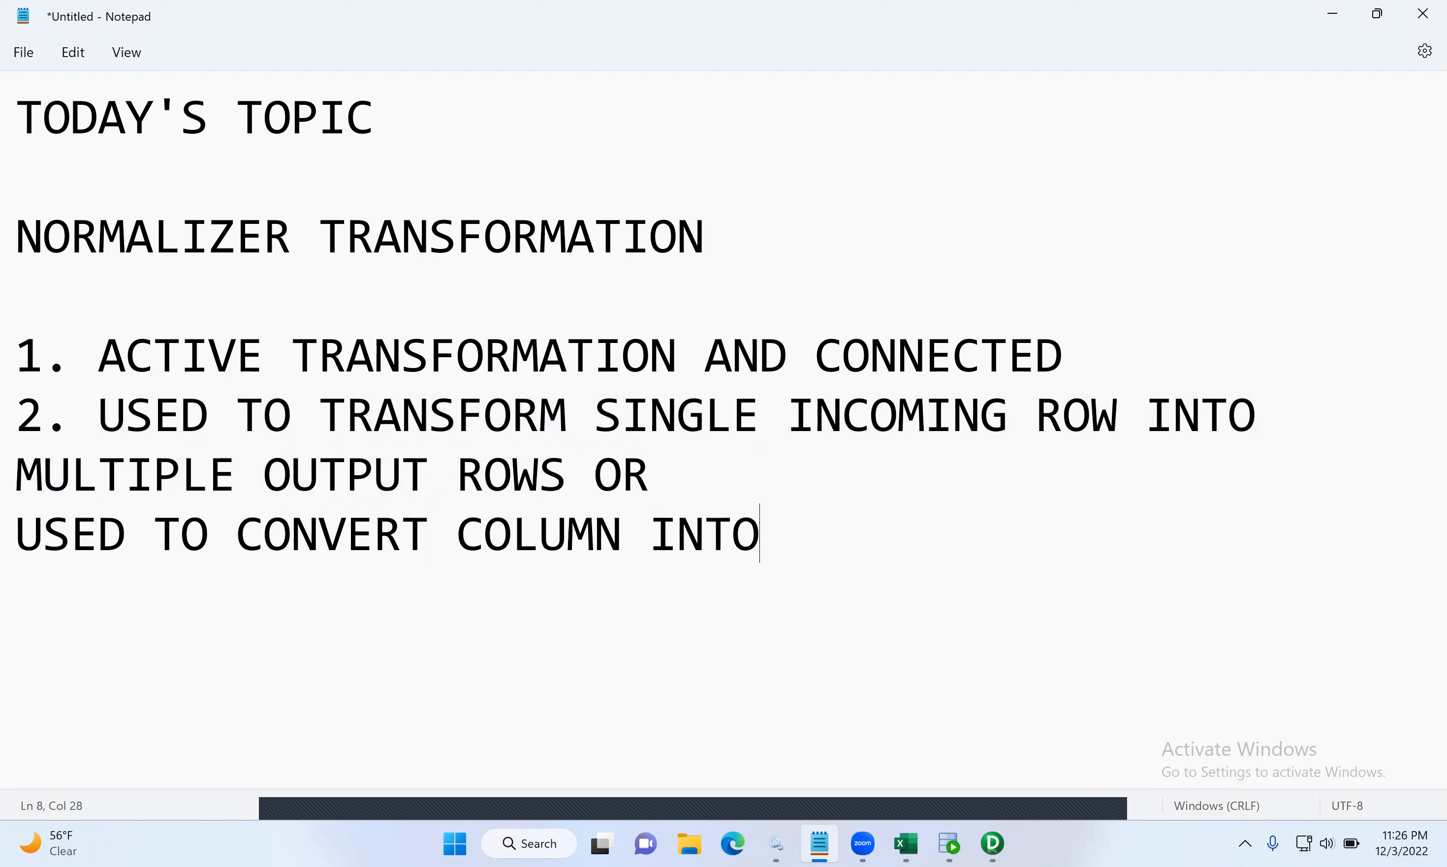
{"action": "type", "text": " ROWS"}
{"action": "key", "text": "BackSpace"}
{"action": "type", "text": "WS"}
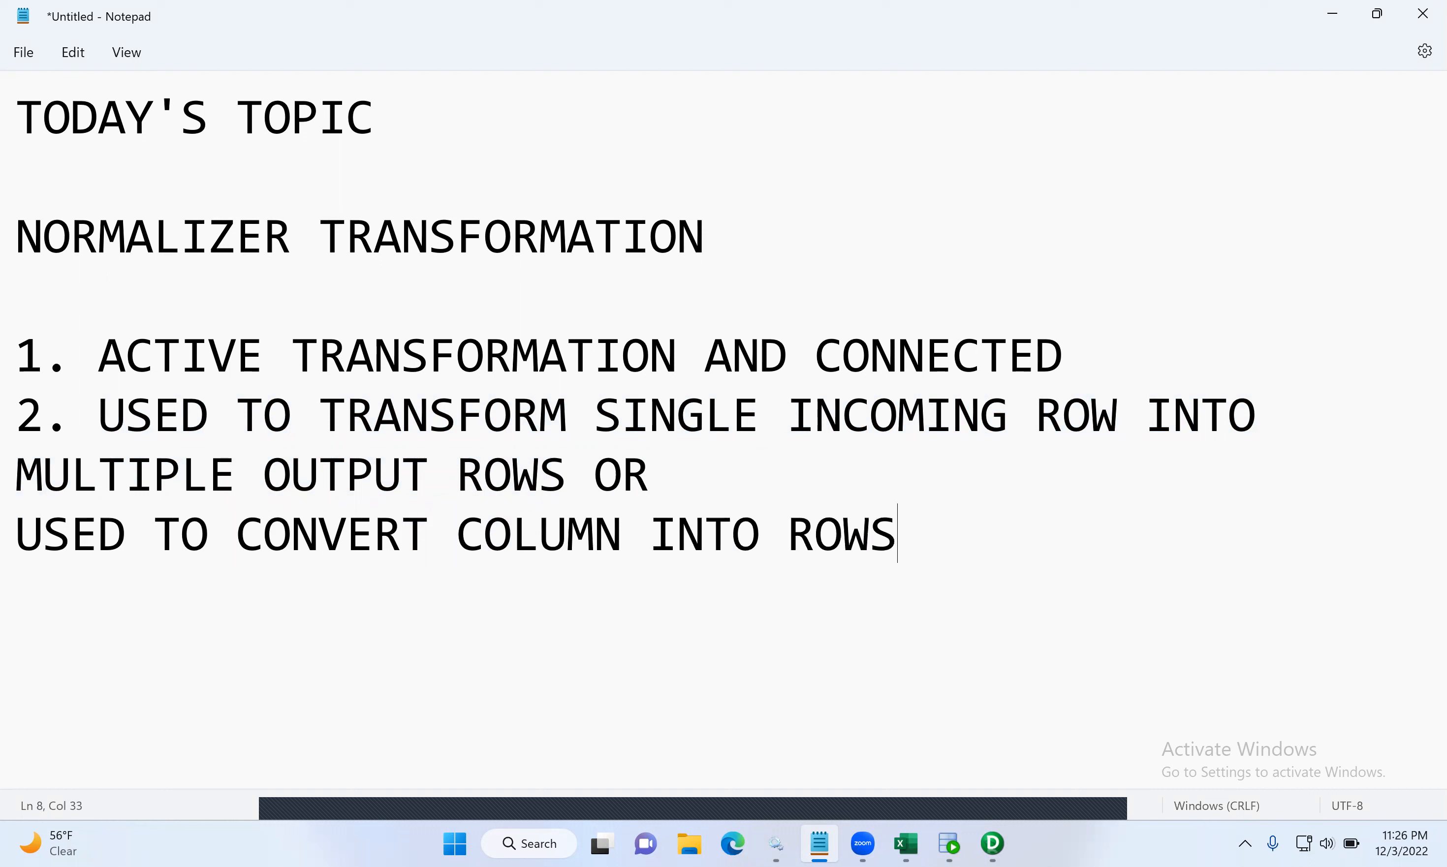
{"action": "left_click", "coordinate": [772, 465]}
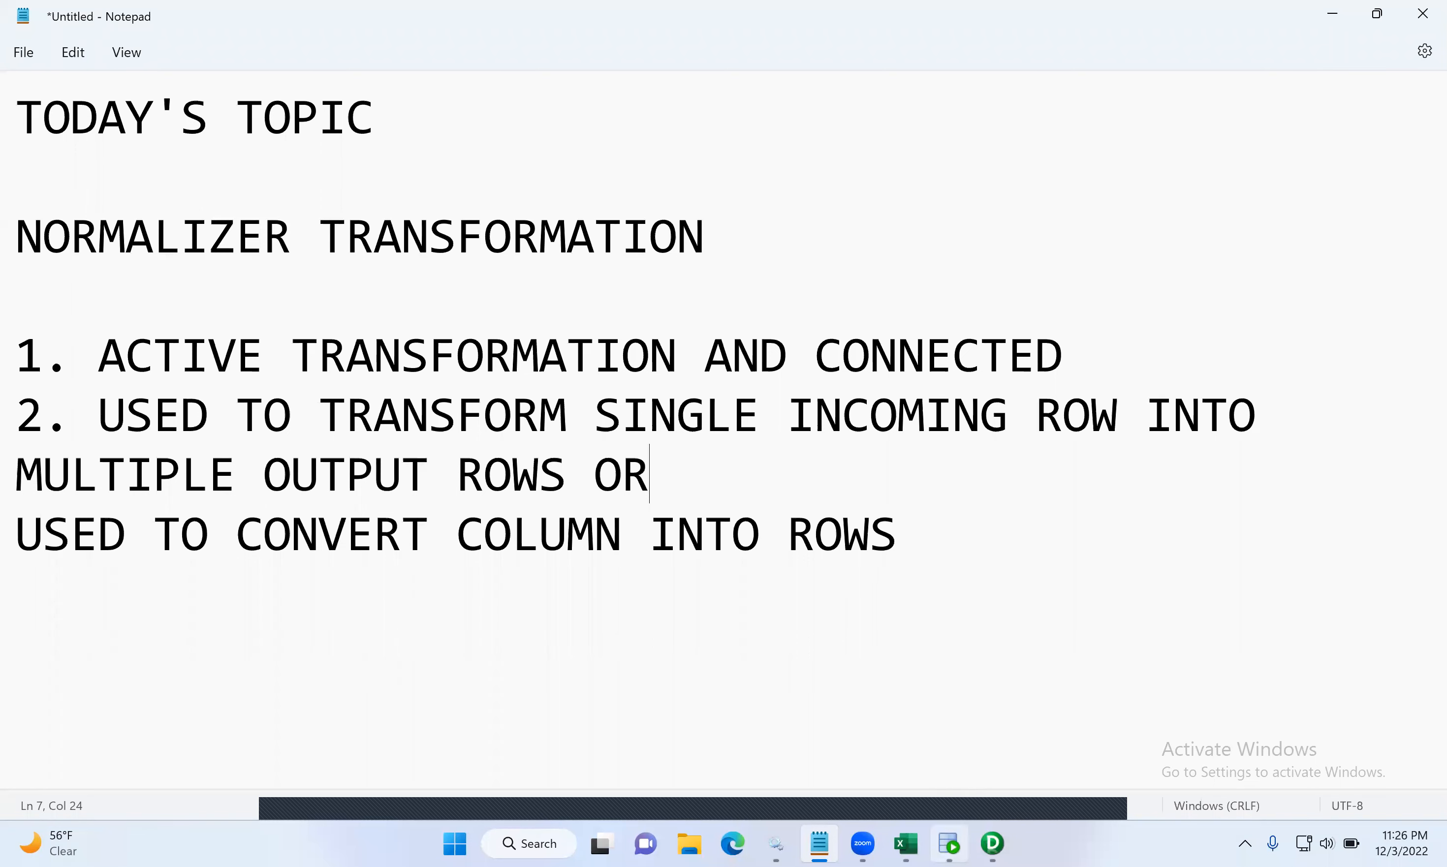
- Switch to Oracle SQL Developer, run "SELECT * FROM COMPANY" in the SRCDB worksheet and highlight the TESLA row of the result
{"action": "left_click", "coordinate": [949, 844]}
{"action": "type", "text": "SELE"}
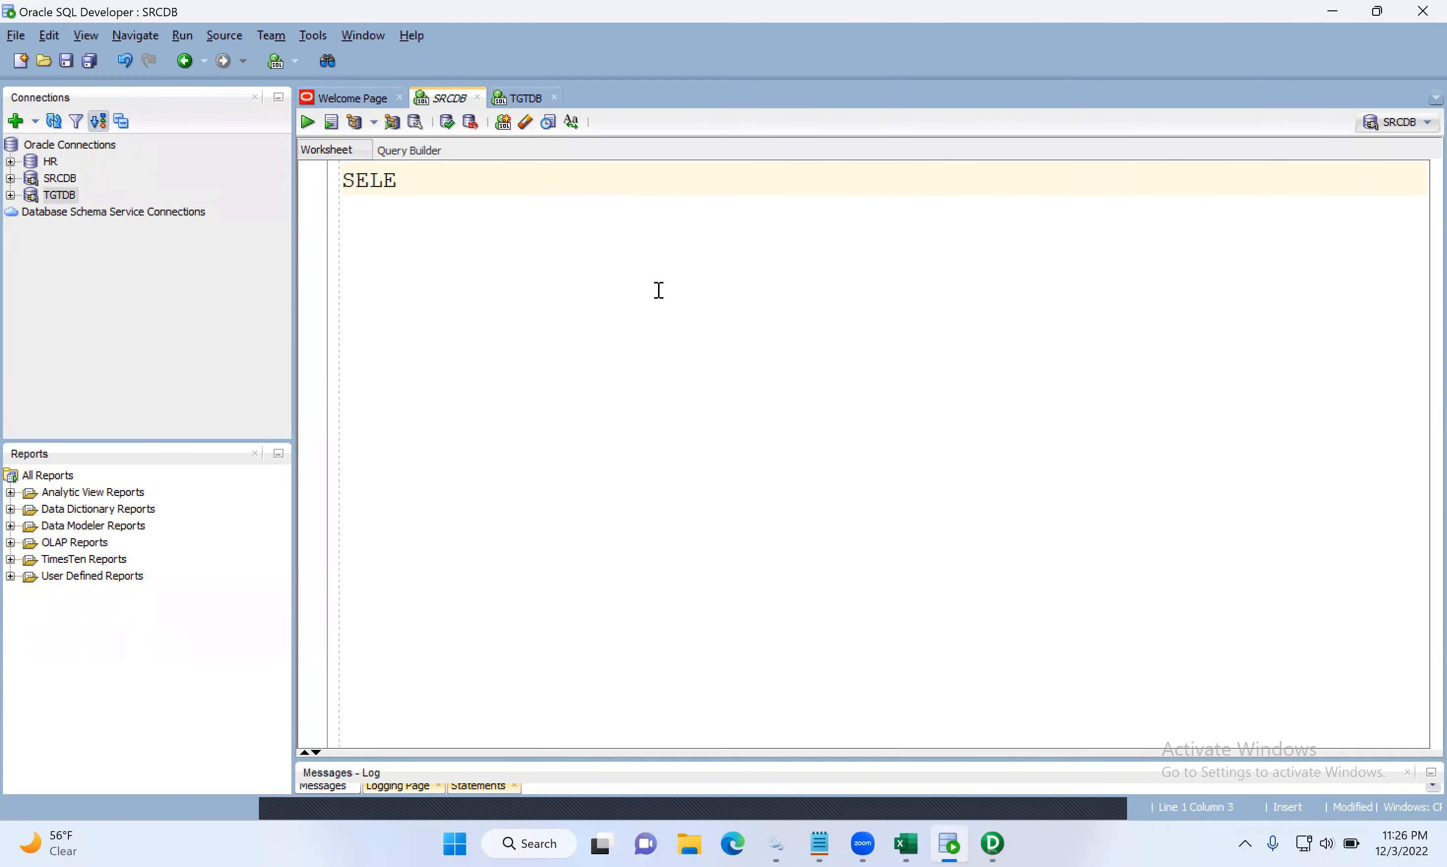
{"action": "type", "text": "CT * FROM "}
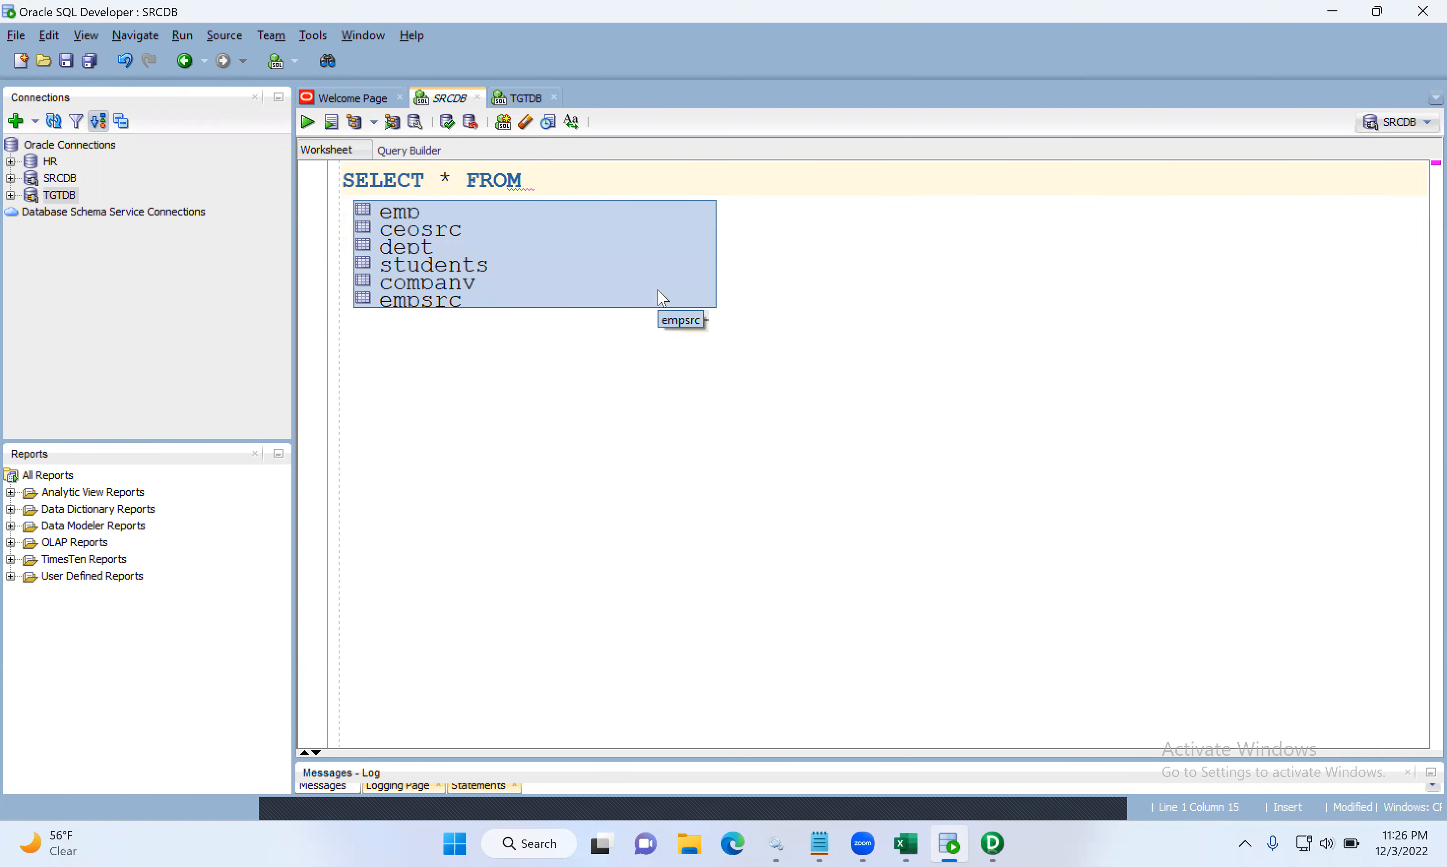
{"action": "type", "text": "COMPANY"}
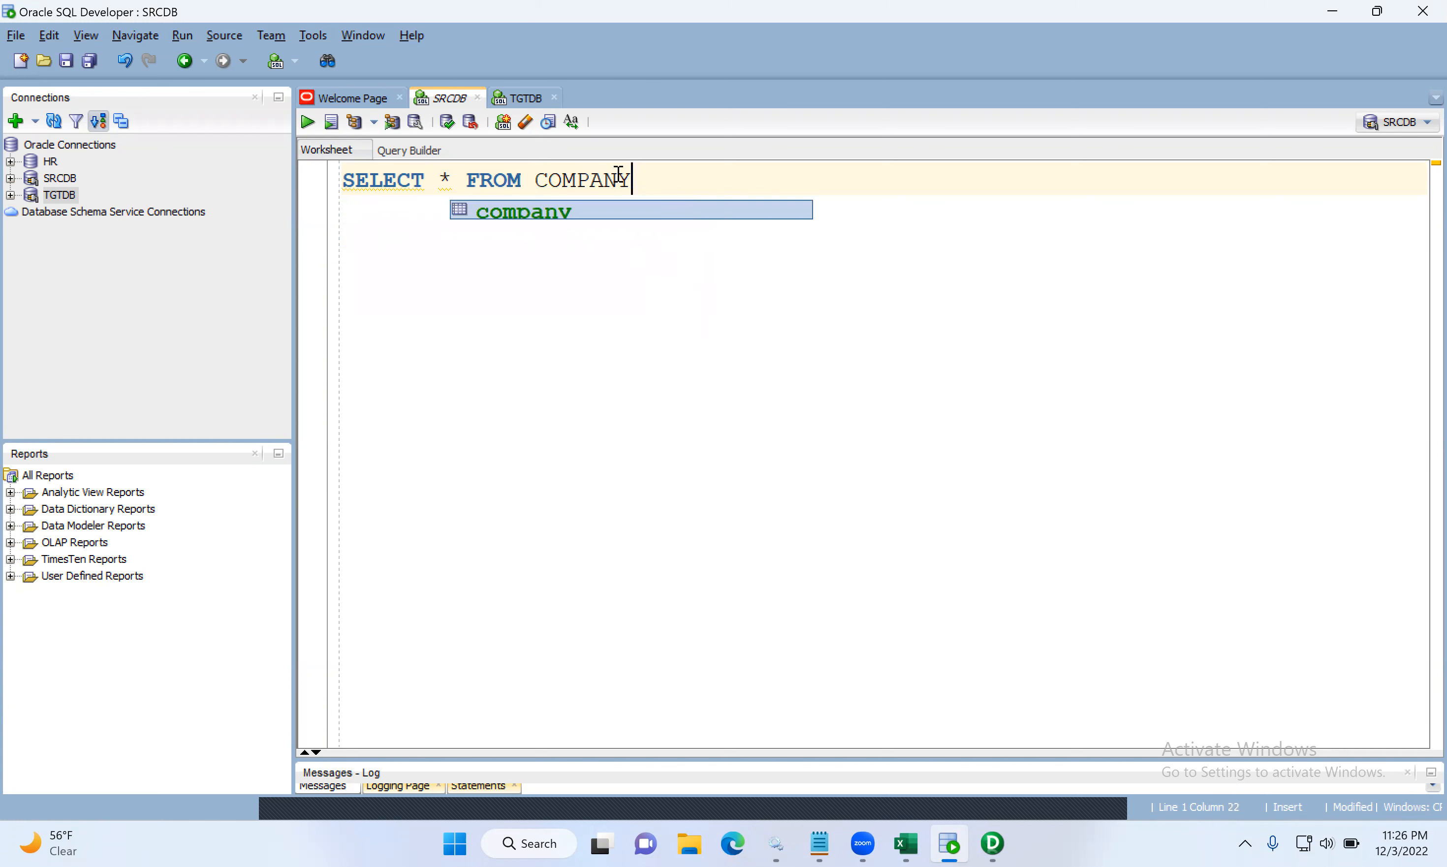
{"action": "left_click_drag", "start_coordinate": [695, 184], "coordinate": [294, 173]}
{"action": "left_click", "coordinate": [307, 122]}
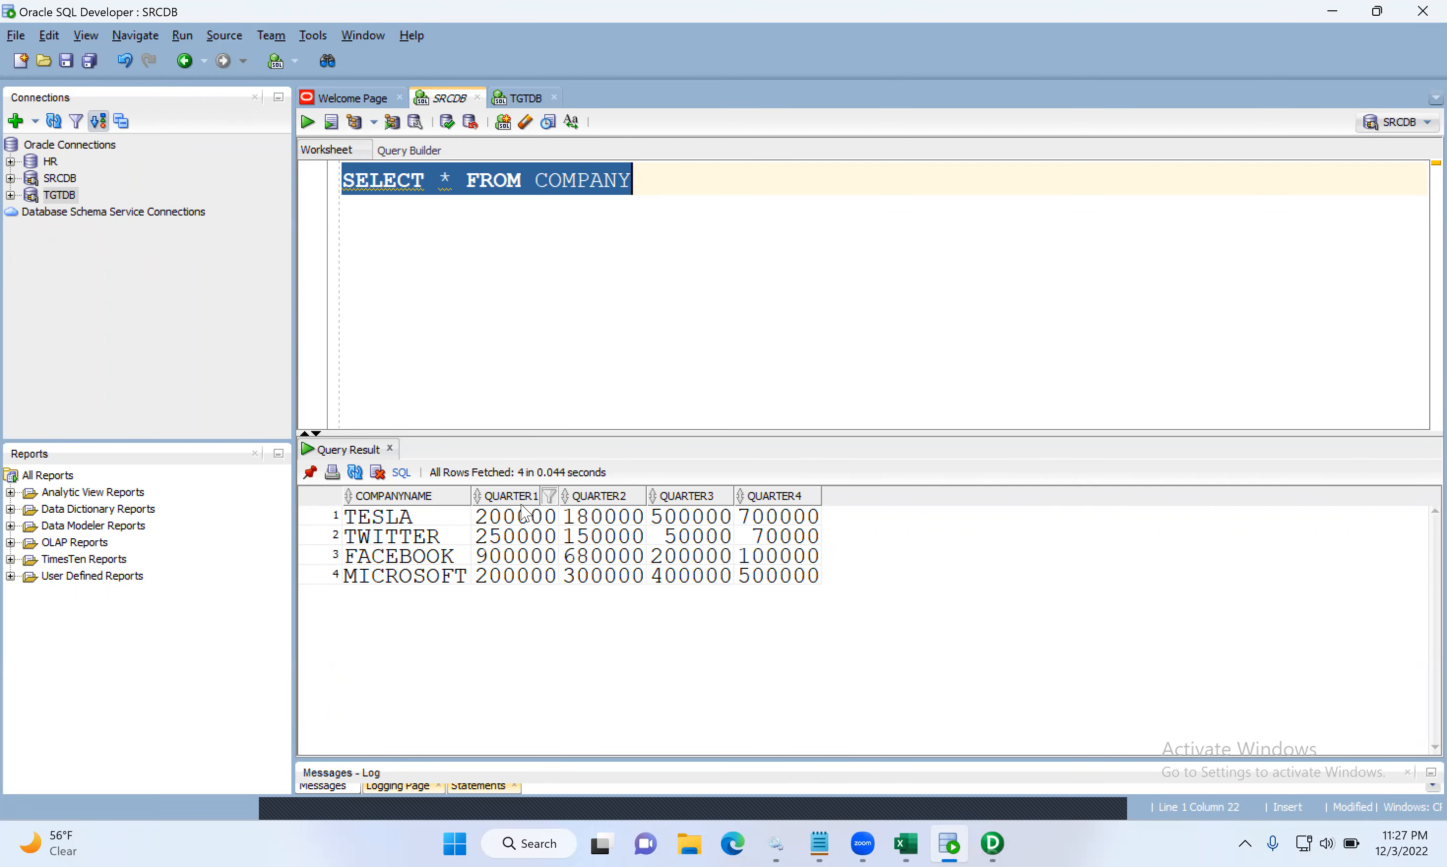
{"action": "left_click_drag", "start_coordinate": [395, 524], "coordinate": [564, 519]}
{"action": "left_click", "coordinate": [760, 519]}
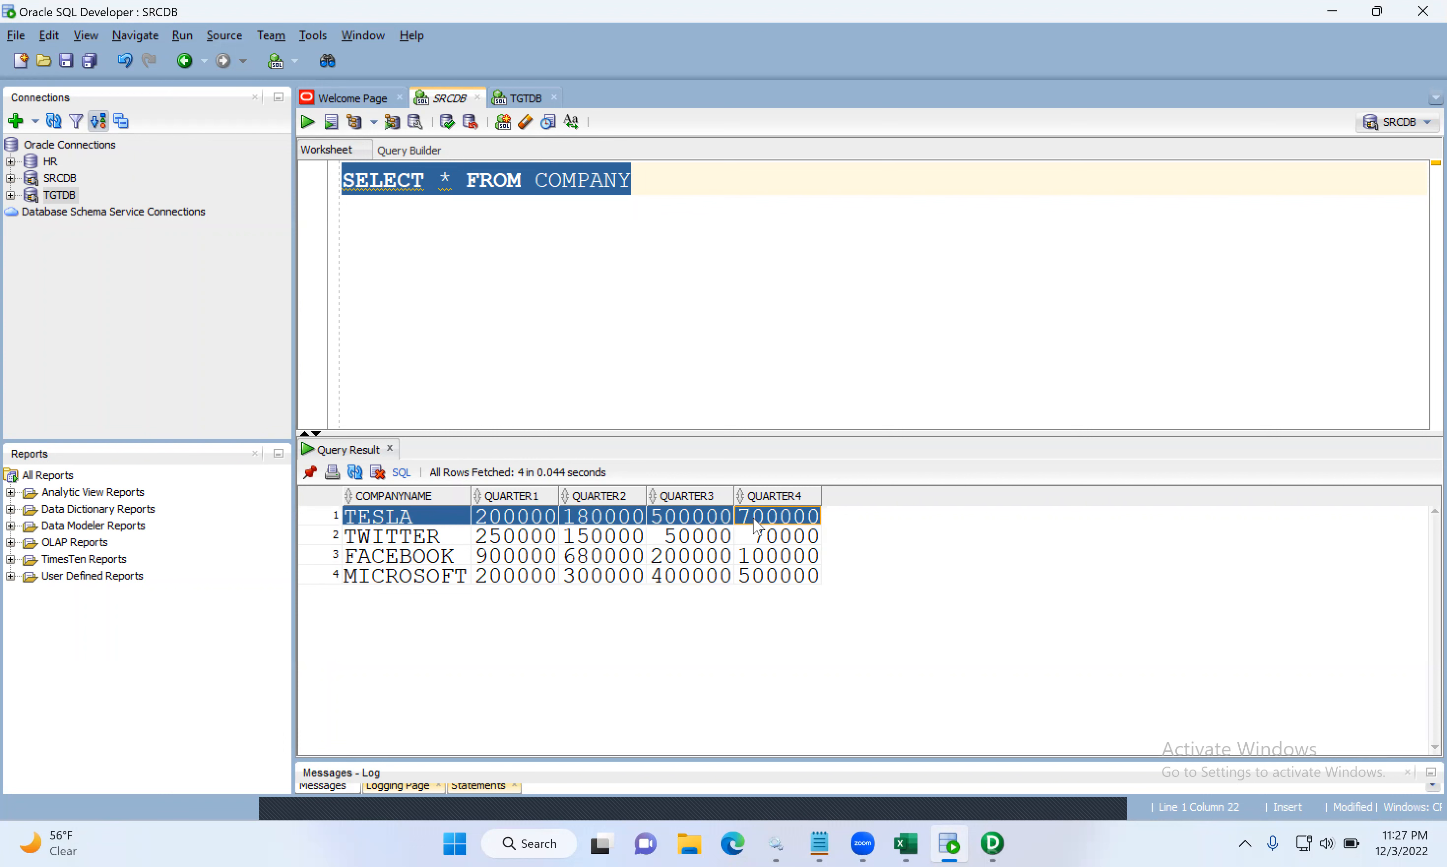
- Run "SELECT * FROM COMPANY_TGT" in the TGTDB worksheet
{"action": "left_click", "coordinate": [525, 97]}
{"action": "type", "text": "SELECT"}
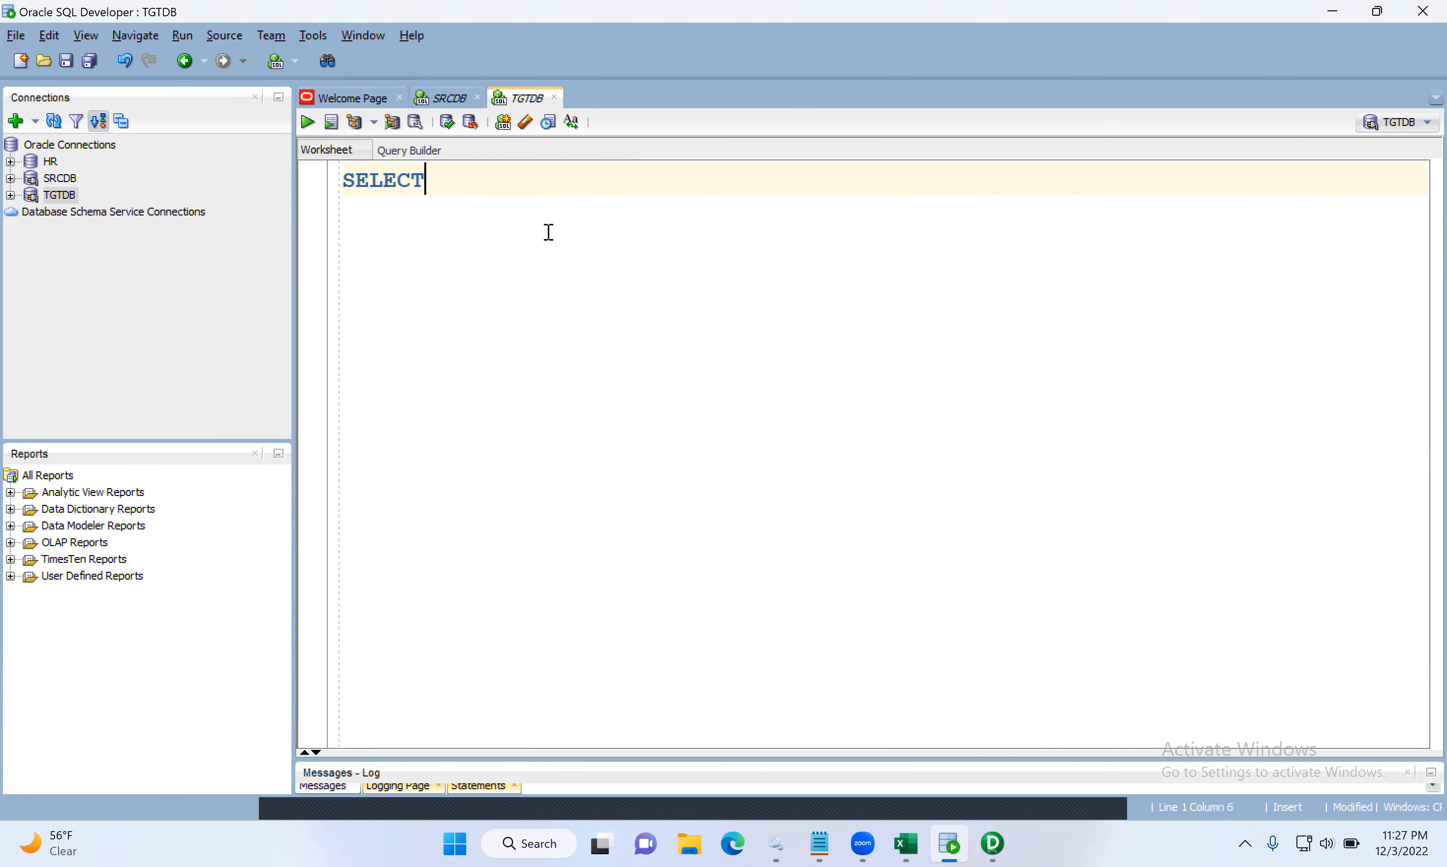
{"action": "type", "text": " * FROM CO"}
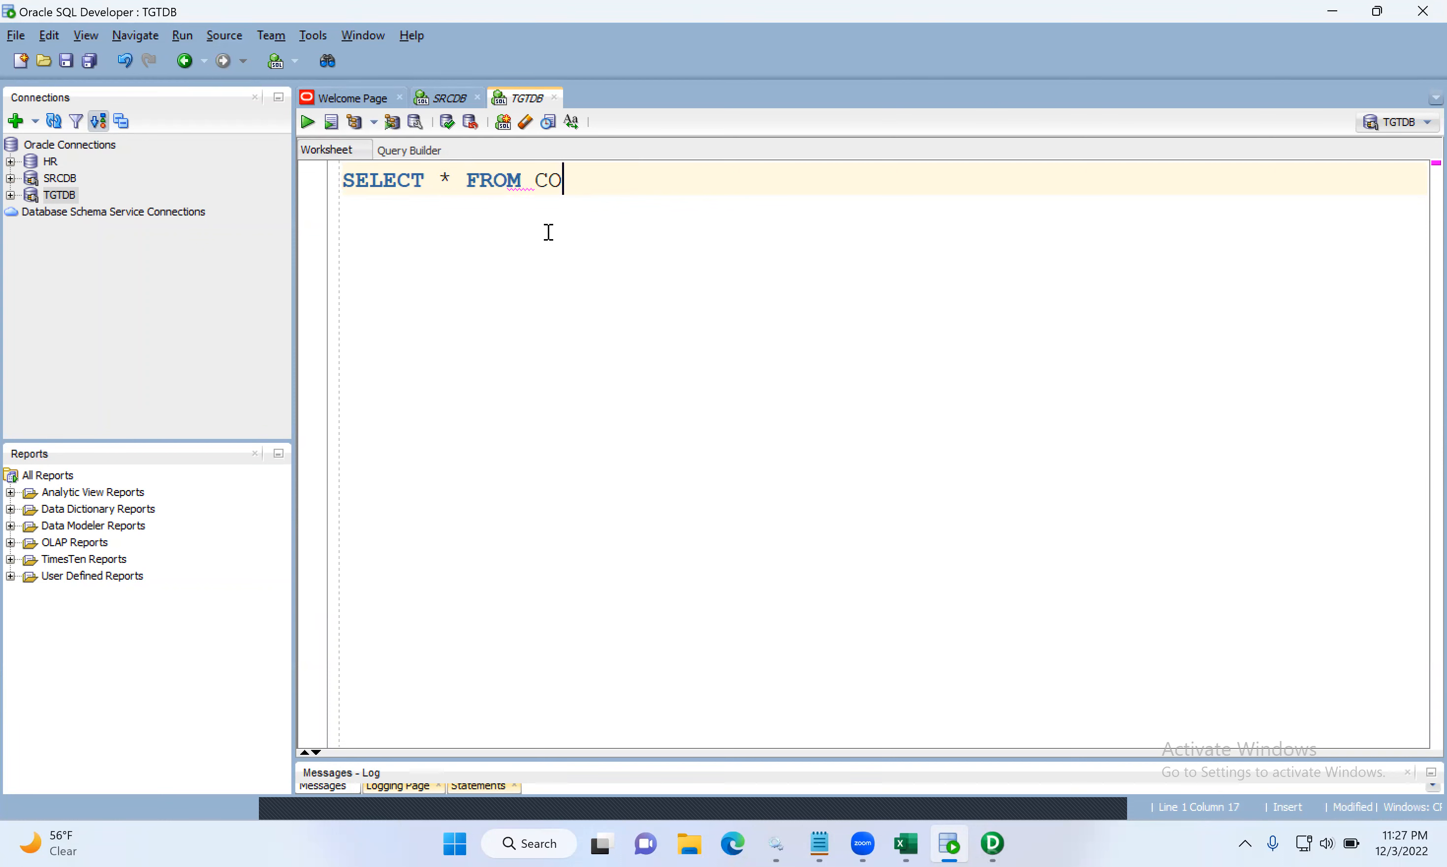
{"action": "type", "text": "MPANY_TGT"}
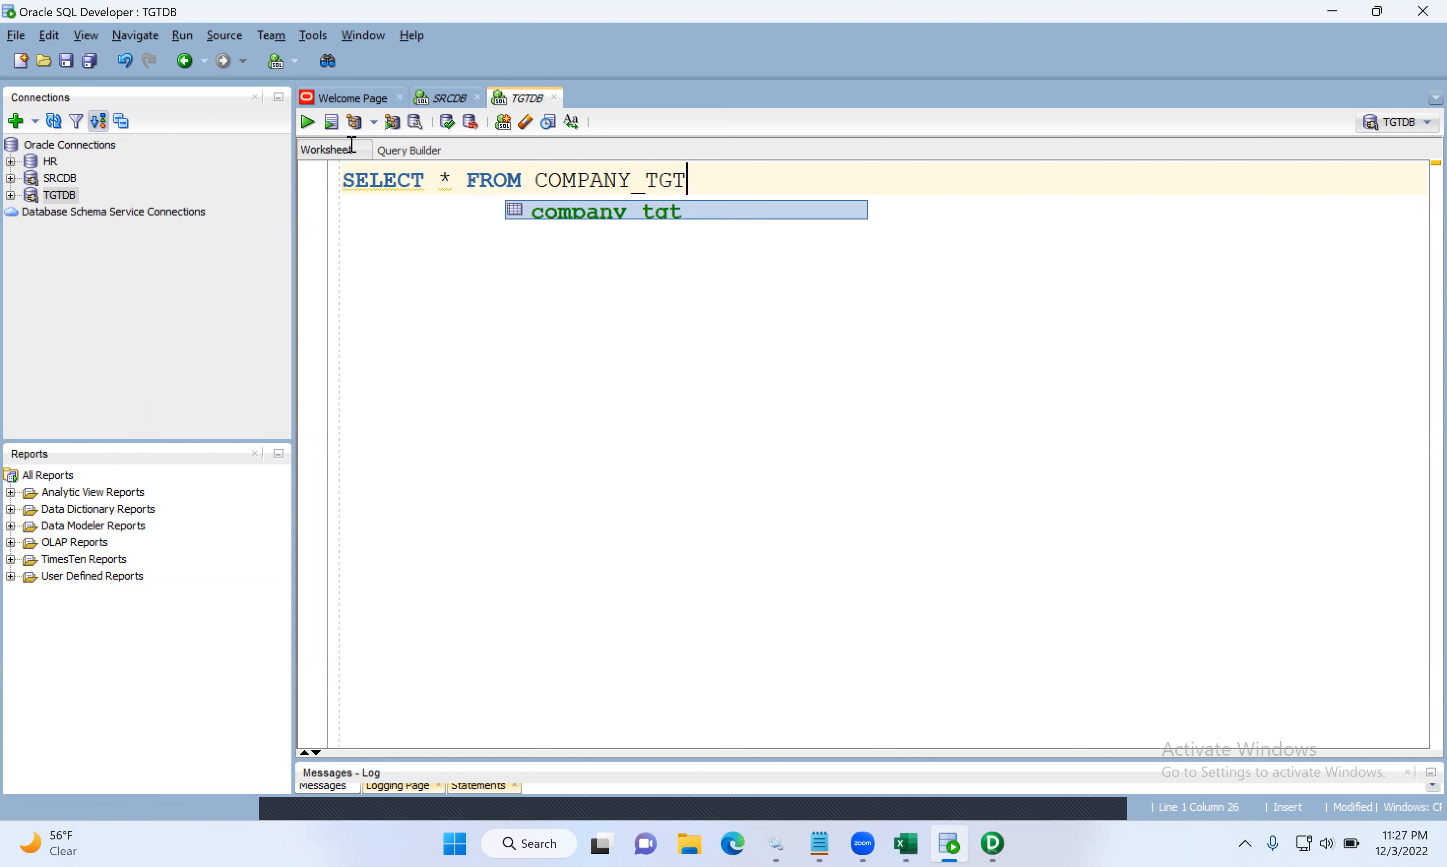
{"action": "key", "text": "ctrl+a"}
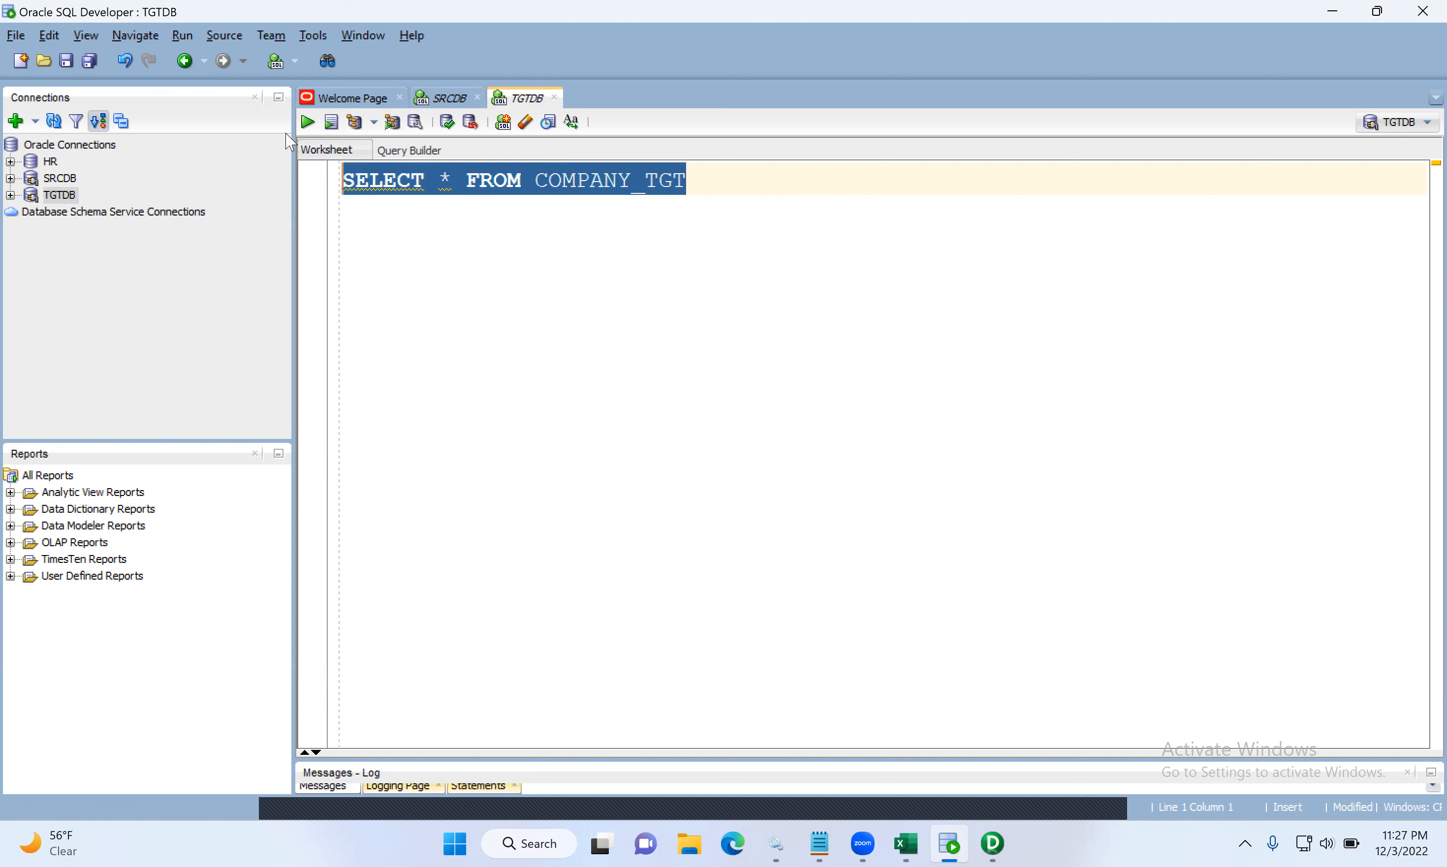
{"action": "left_click", "coordinate": [307, 122]}
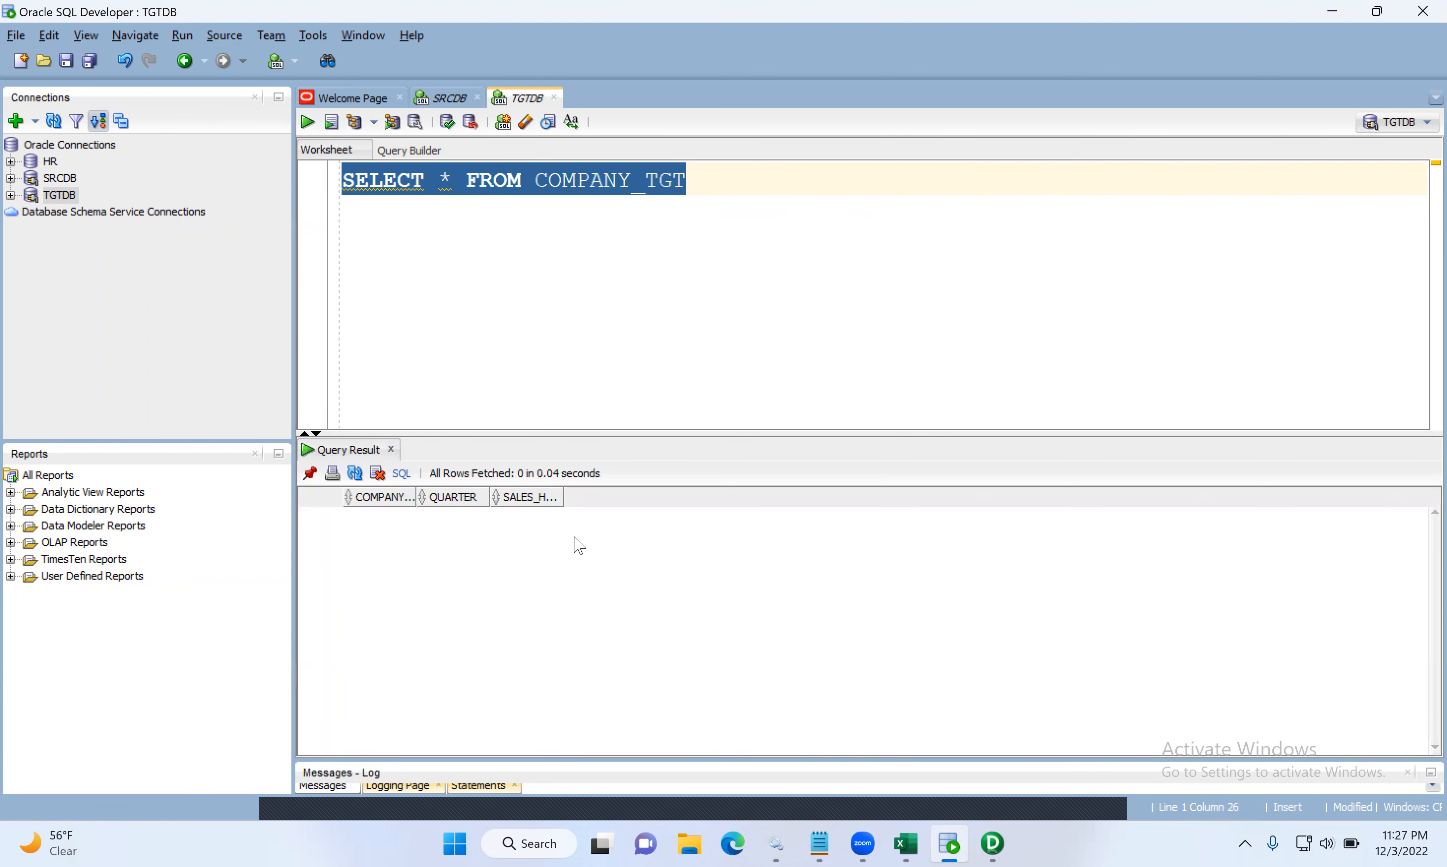
- Widen the COMPANYNAME, QUARTER and SALES_HAPPENED columns of the query result so their full headers fit
{"action": "left_click_drag", "start_coordinate": [561, 497], "coordinate": [669, 498]}
{"action": "left_click_drag", "start_coordinate": [488, 495], "coordinate": [581, 497]}
{"action": "left_click_drag", "start_coordinate": [430, 489], "coordinate": [492, 496]}
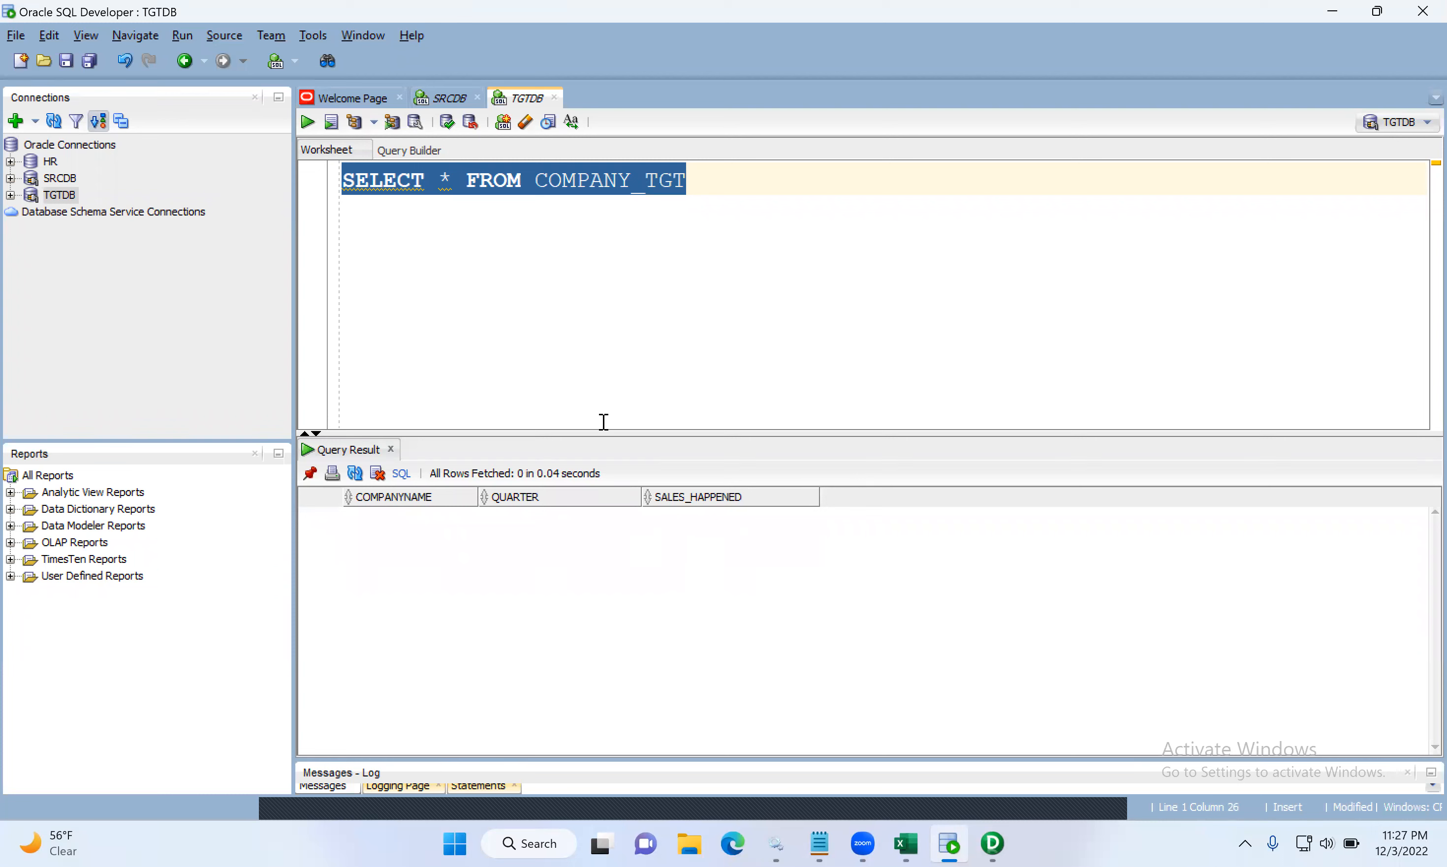
- Compare the SRCDB and TGTDB query results, and switch to Excel to review the example source and target tables
{"action": "left_click", "coordinate": [460, 105]}
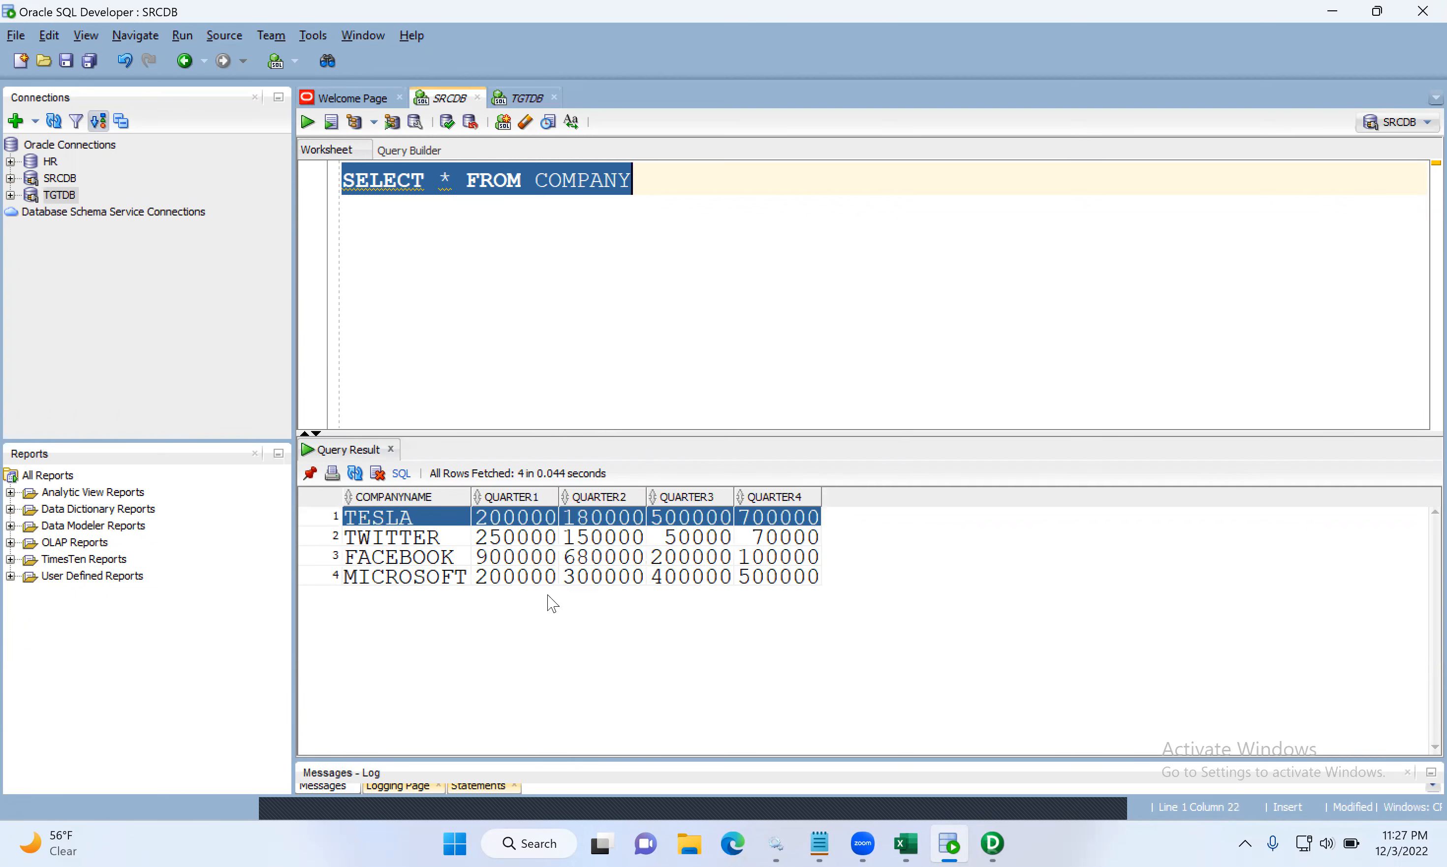
{"action": "left_click", "coordinate": [525, 101]}
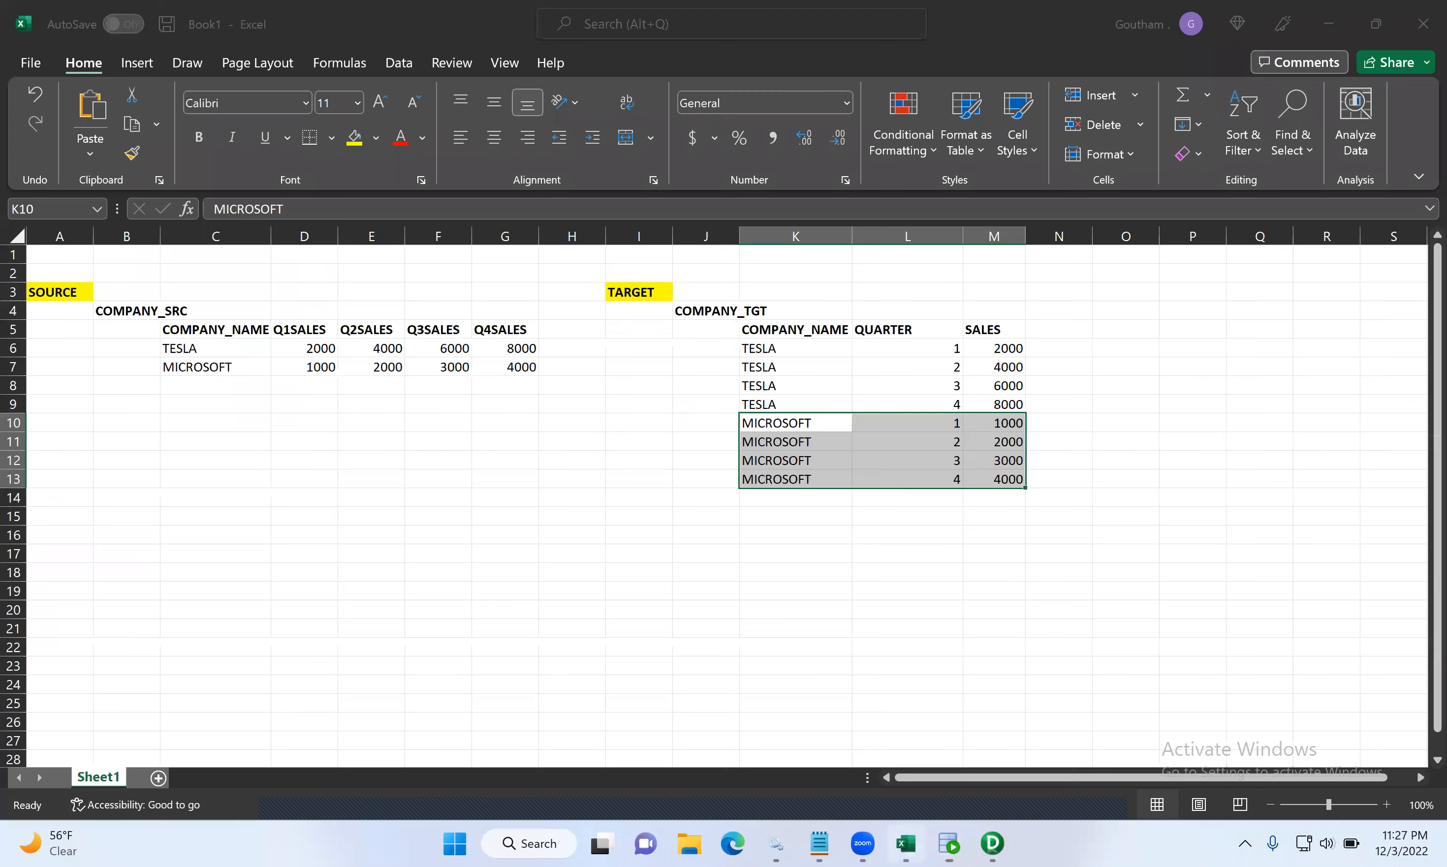
{"action": "left_click", "coordinate": [906, 844]}
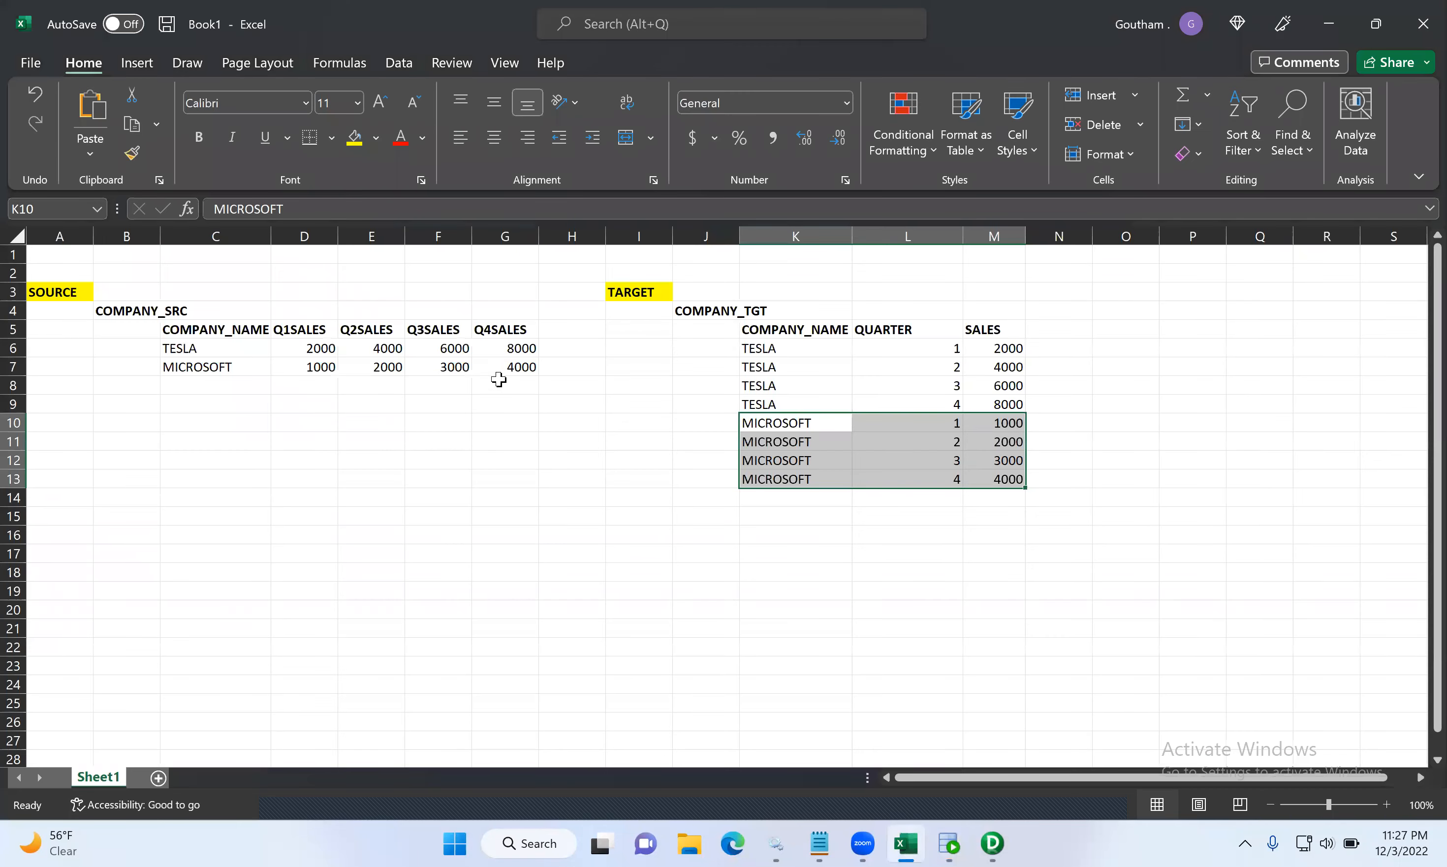
{"action": "left_click", "coordinate": [253, 347]}
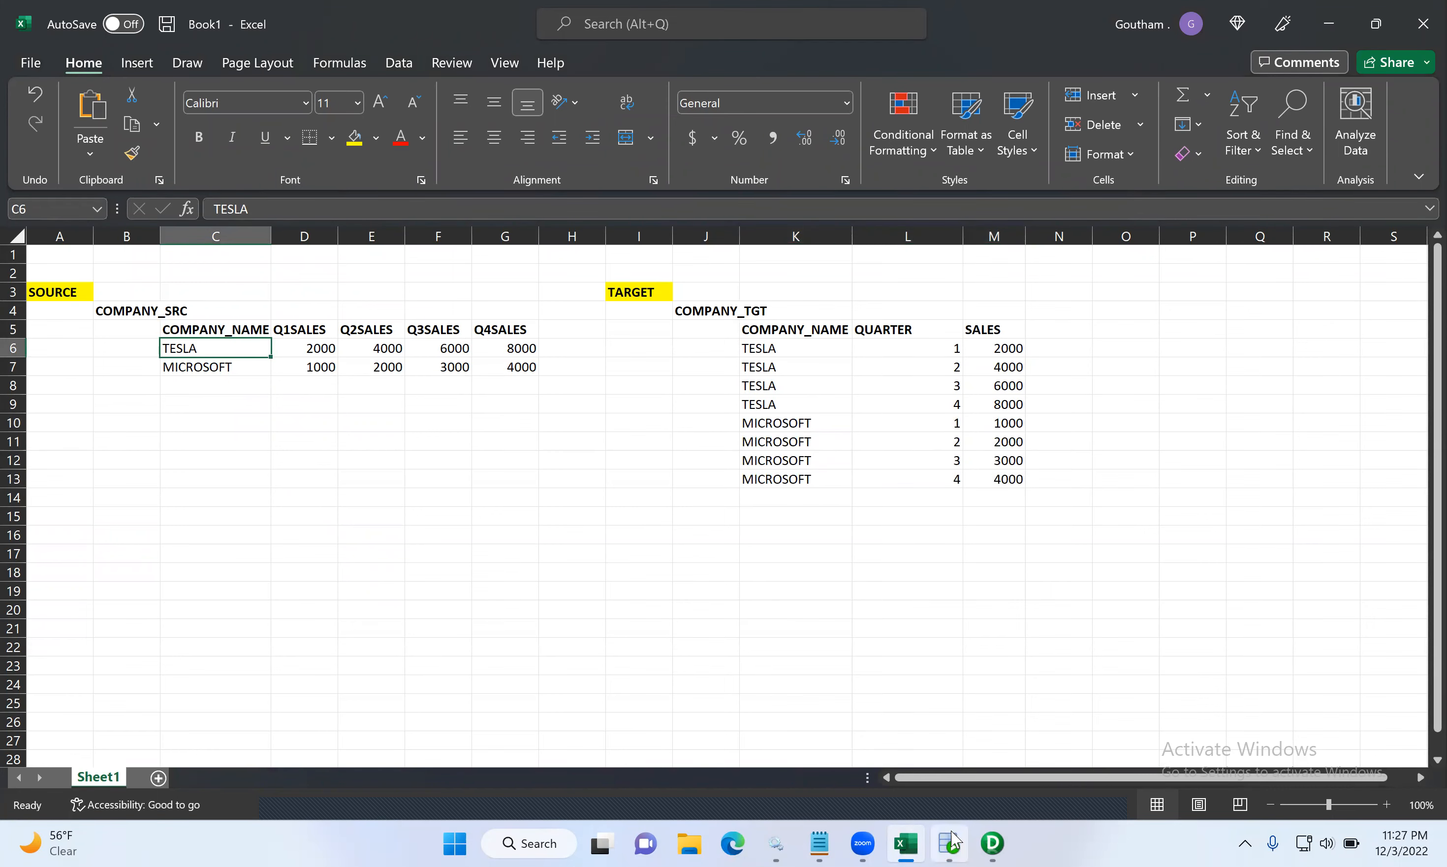
- Switch to Informatica PowerCenter Designer, expand the PROD folder's SRCDB sources and its targets, and widen the navigator
{"action": "left_click", "coordinate": [952, 796]}
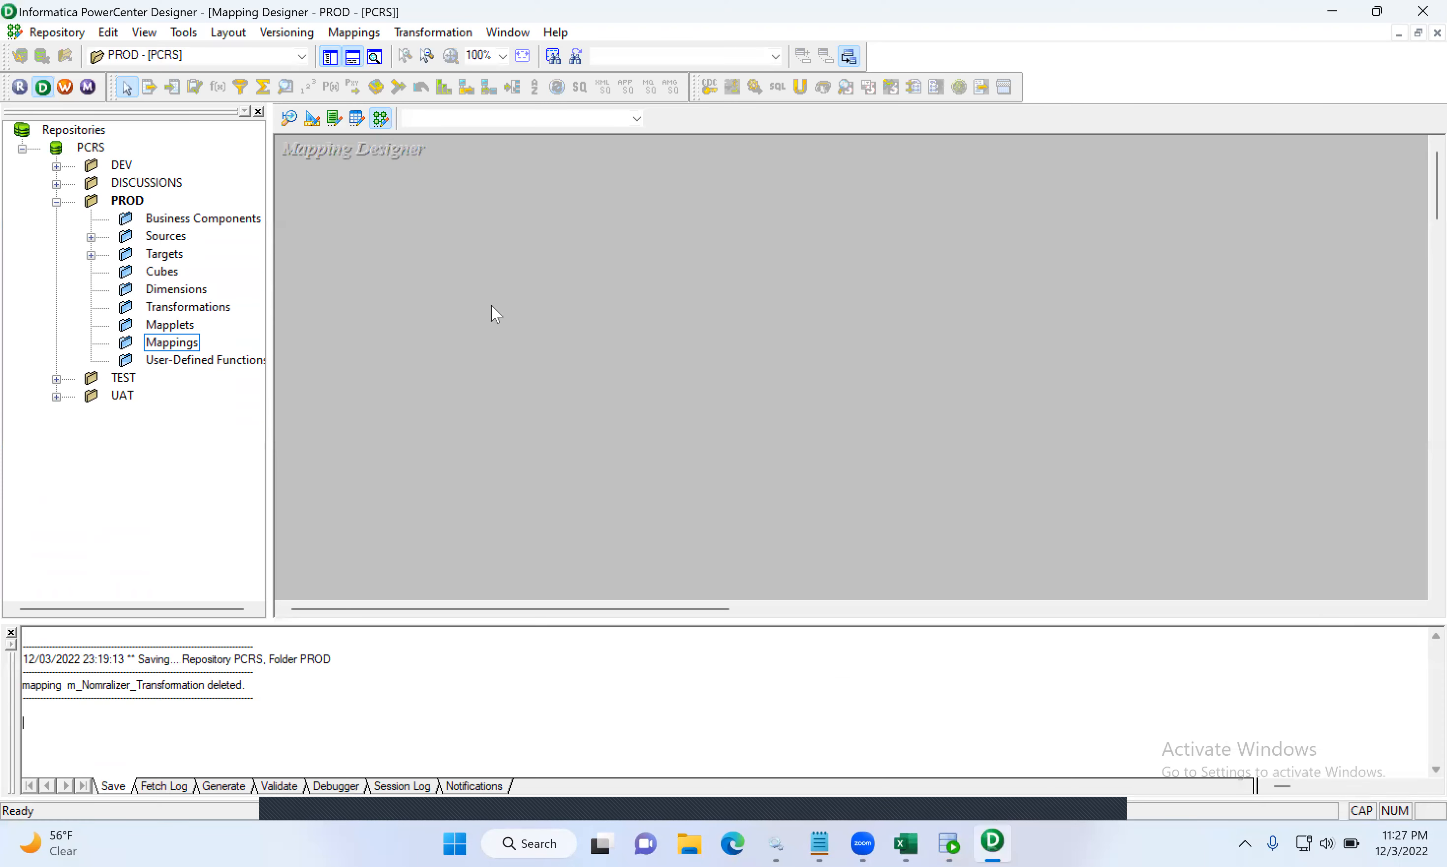
{"action": "left_click", "coordinate": [91, 237]}
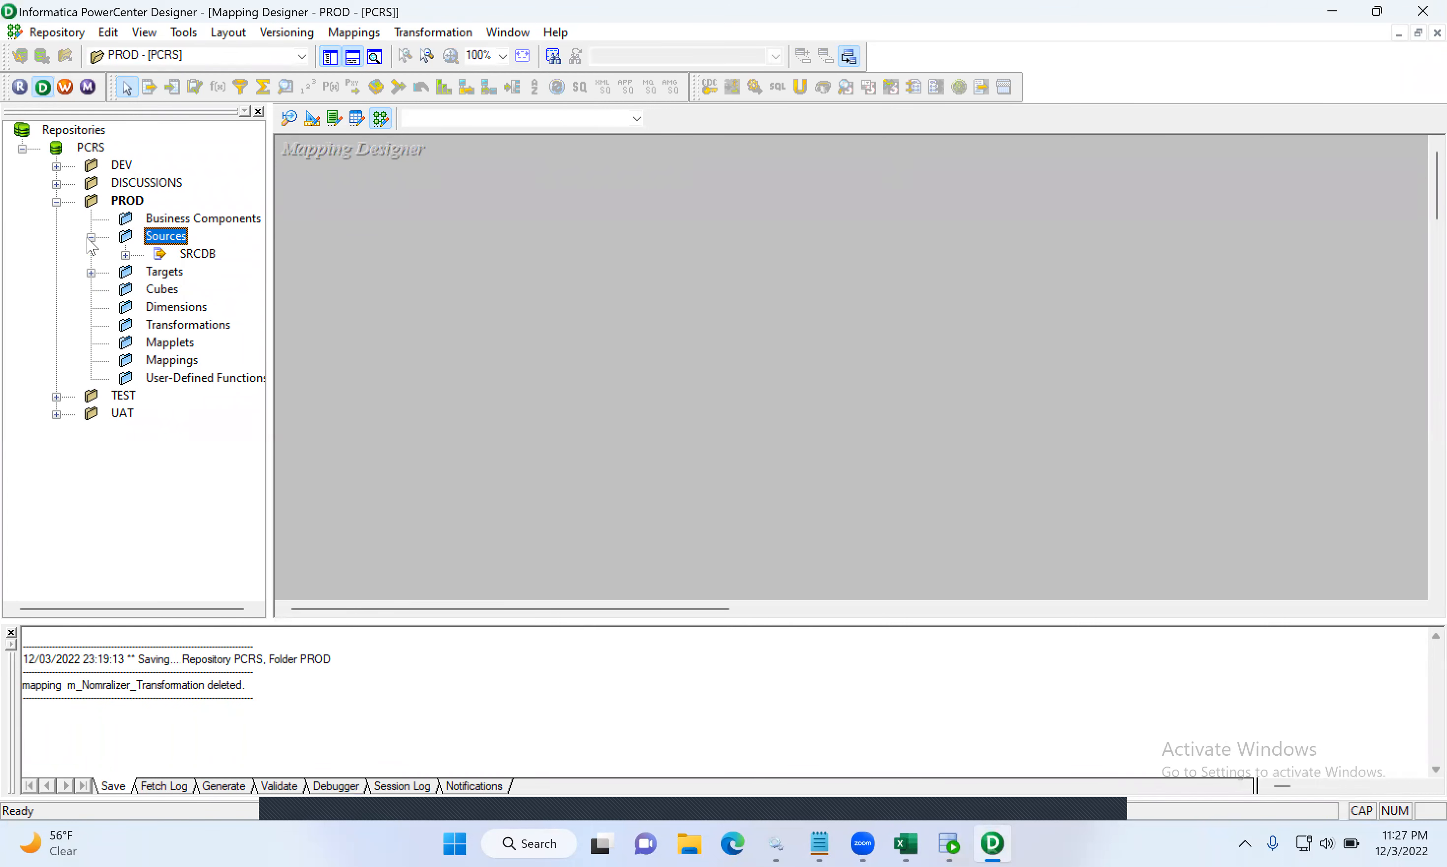
{"action": "left_click", "coordinate": [125, 255]}
{"action": "left_click_drag", "start_coordinate": [271, 281], "coordinate": [389, 288]}
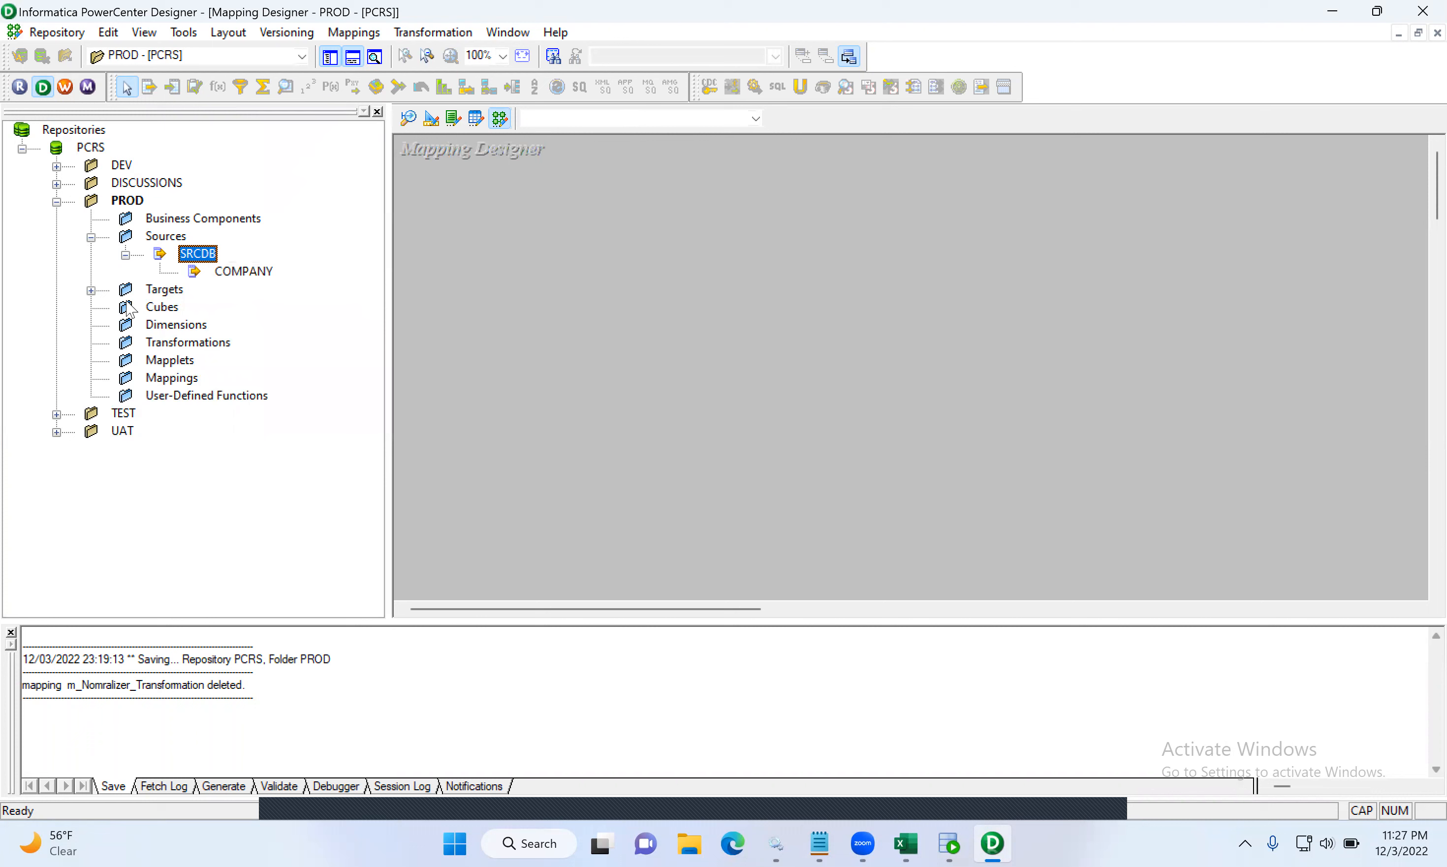
{"action": "left_click", "coordinate": [94, 290]}
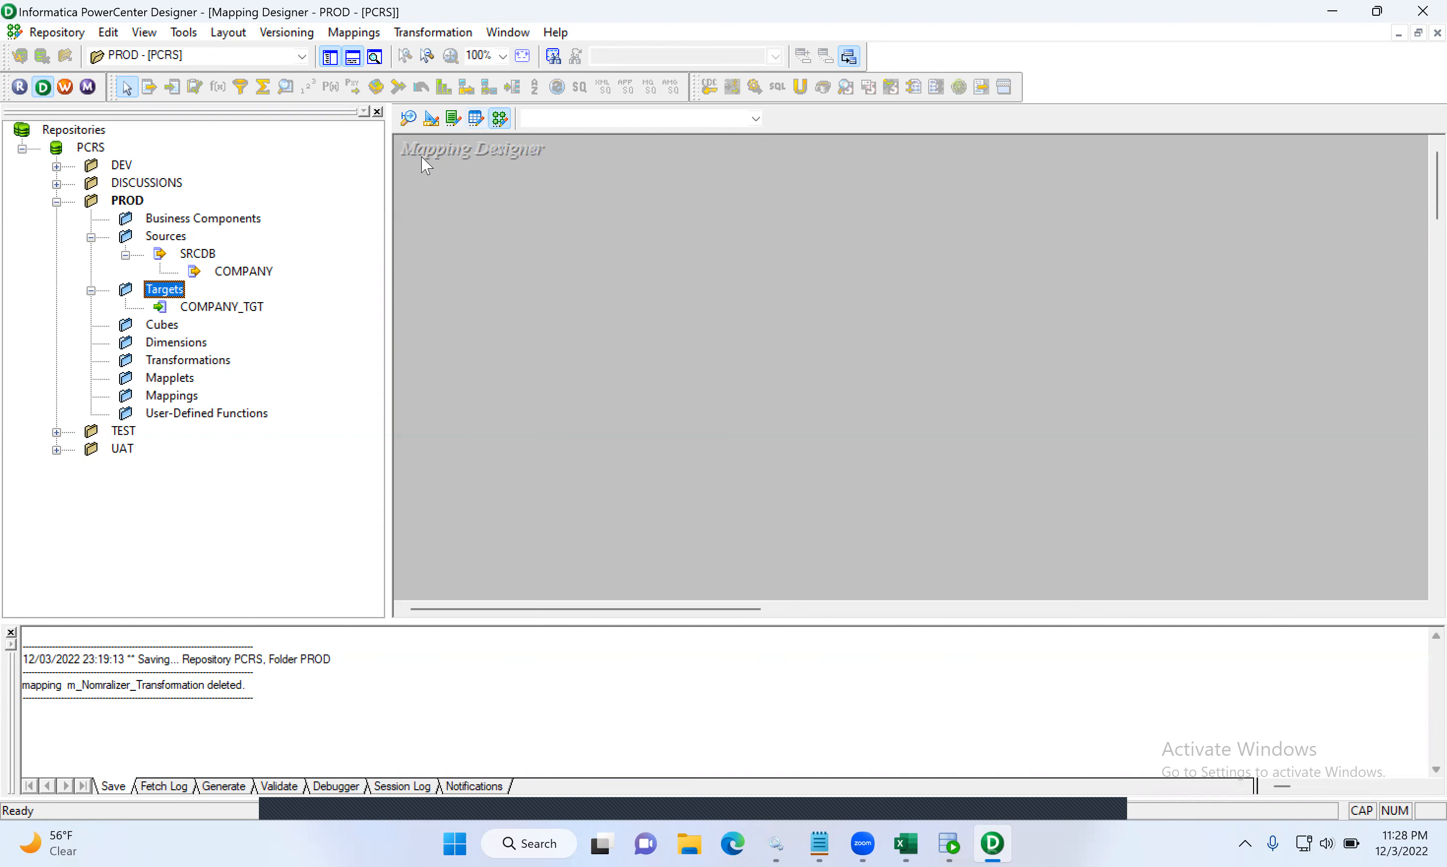
- Create a mapping named m_Nrmalizer_transfomration and add the COMPANY source and the COMPANY_TGT target to it
{"action": "left_click", "coordinate": [359, 33]}
{"action": "left_click", "coordinate": [390, 54]}
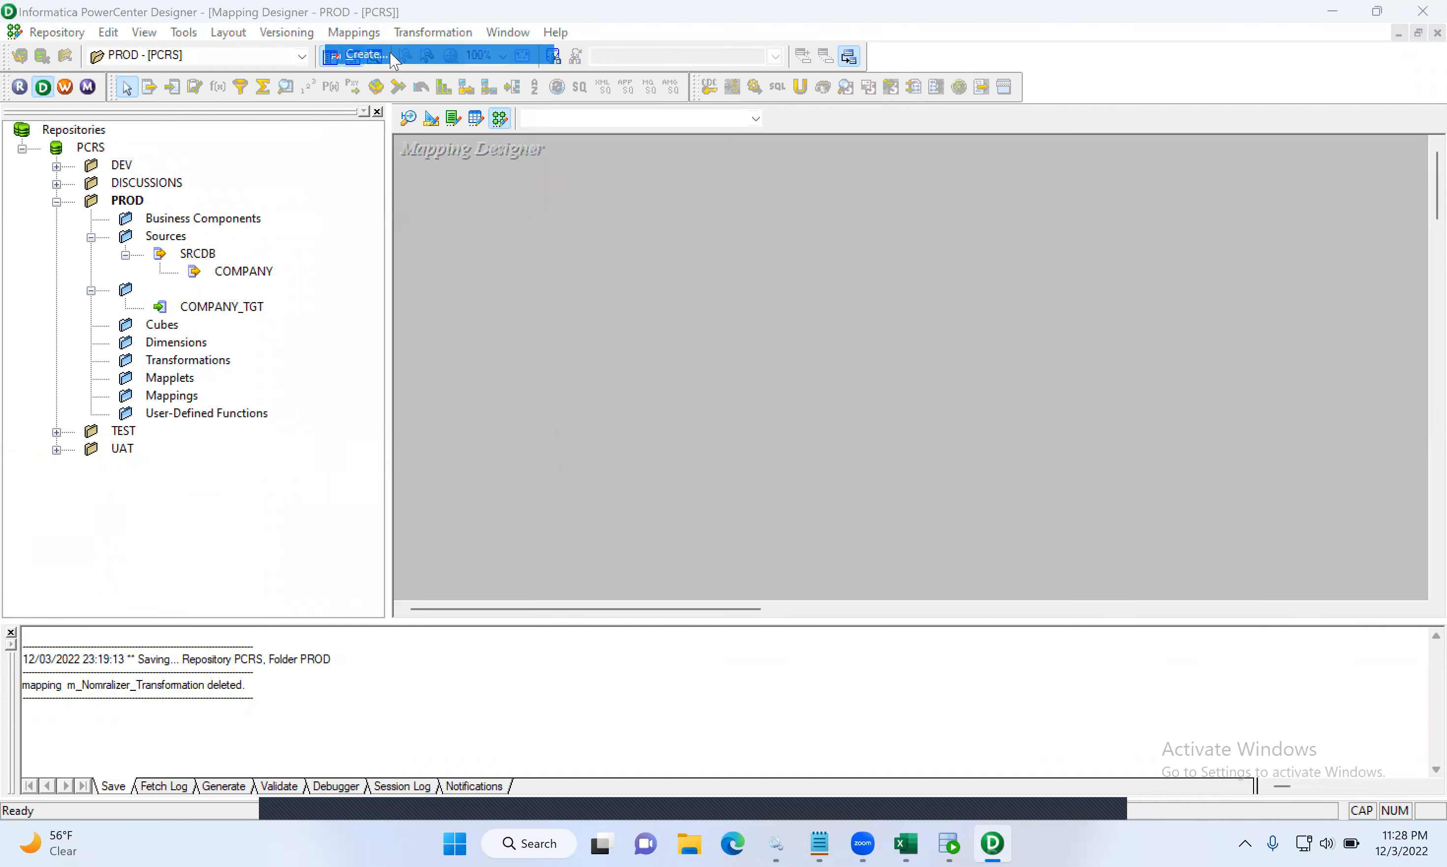
{"action": "type", "text": "m_Nrma"}
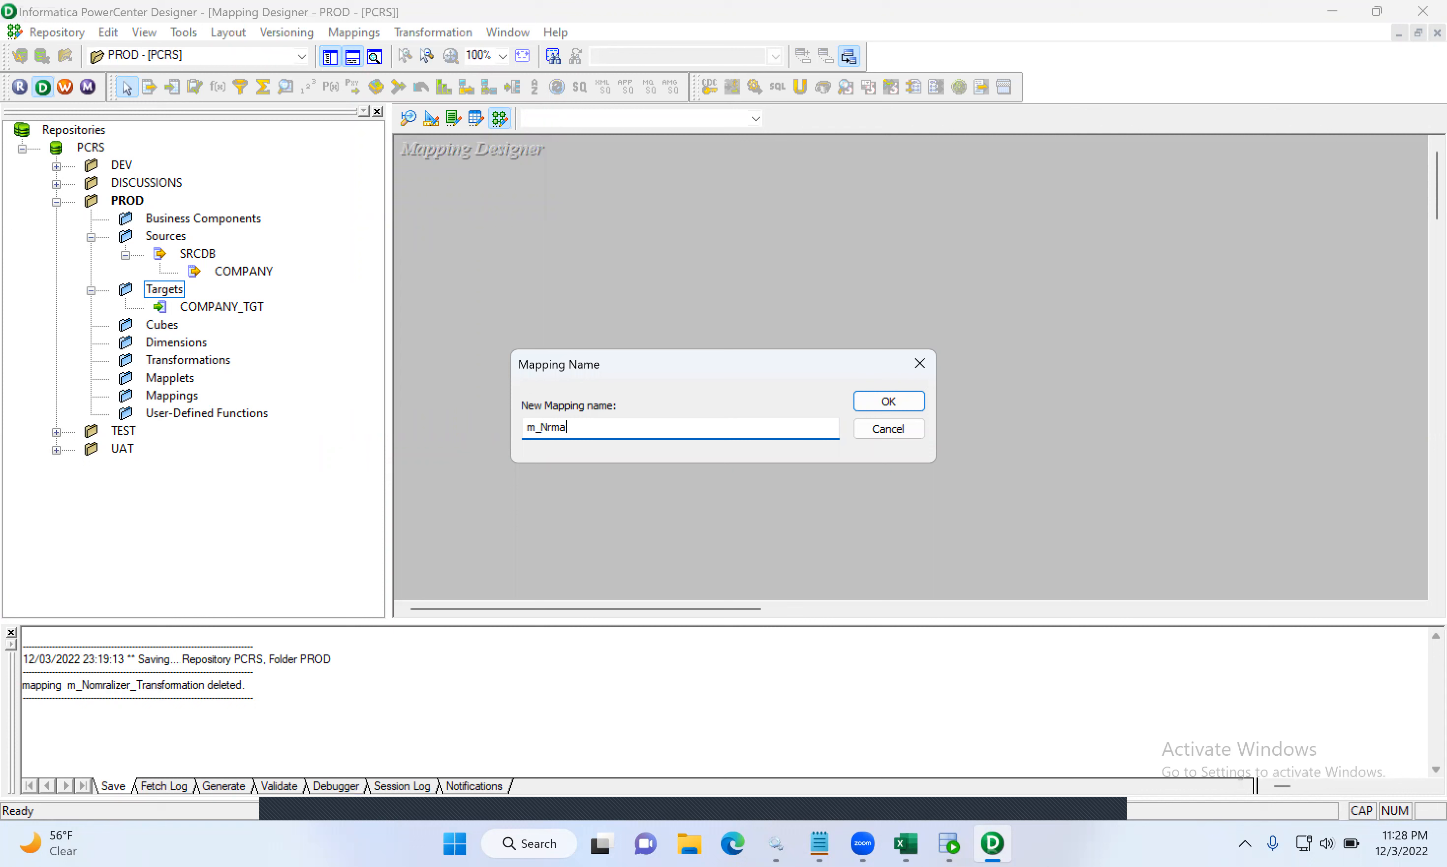
{"action": "type", "text": "lizer_transfomration"}
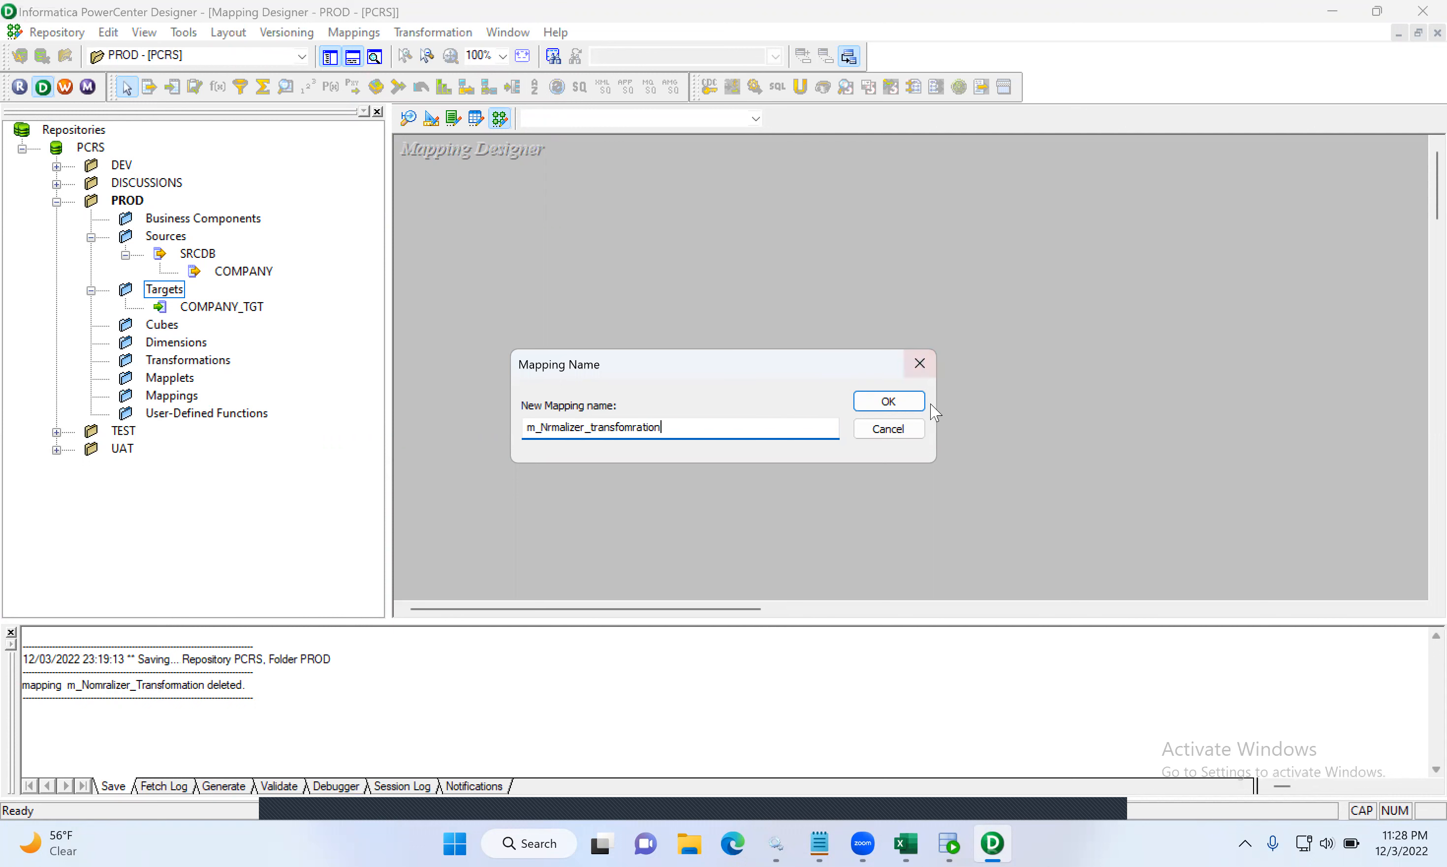
{"action": "left_click", "coordinate": [887, 401]}
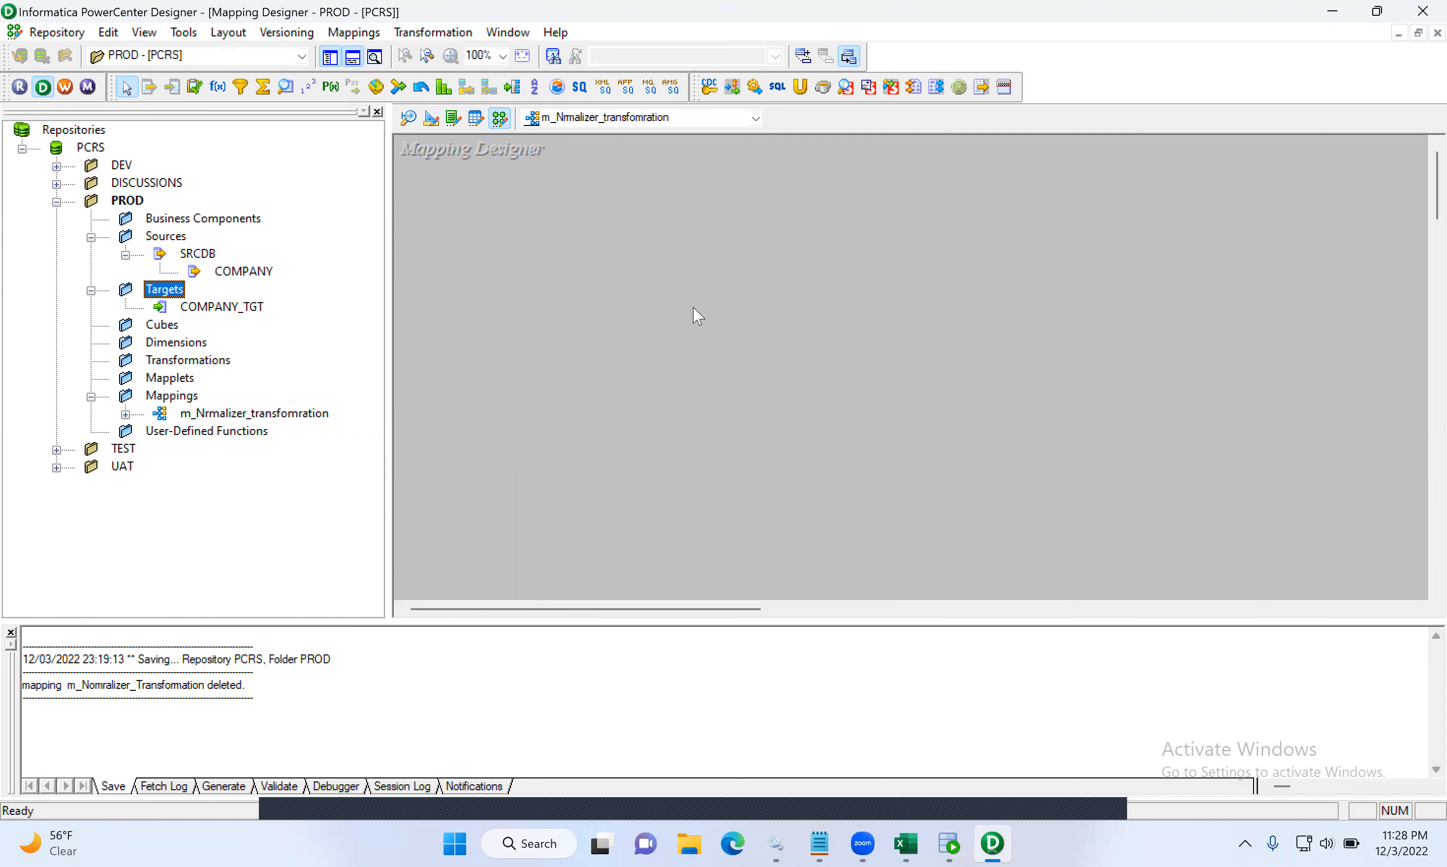
{"action": "left_click_drag", "start_coordinate": [252, 271], "coordinate": [529, 289]}
{"action": "left_click_drag", "start_coordinate": [234, 307], "coordinate": [1183, 327]}
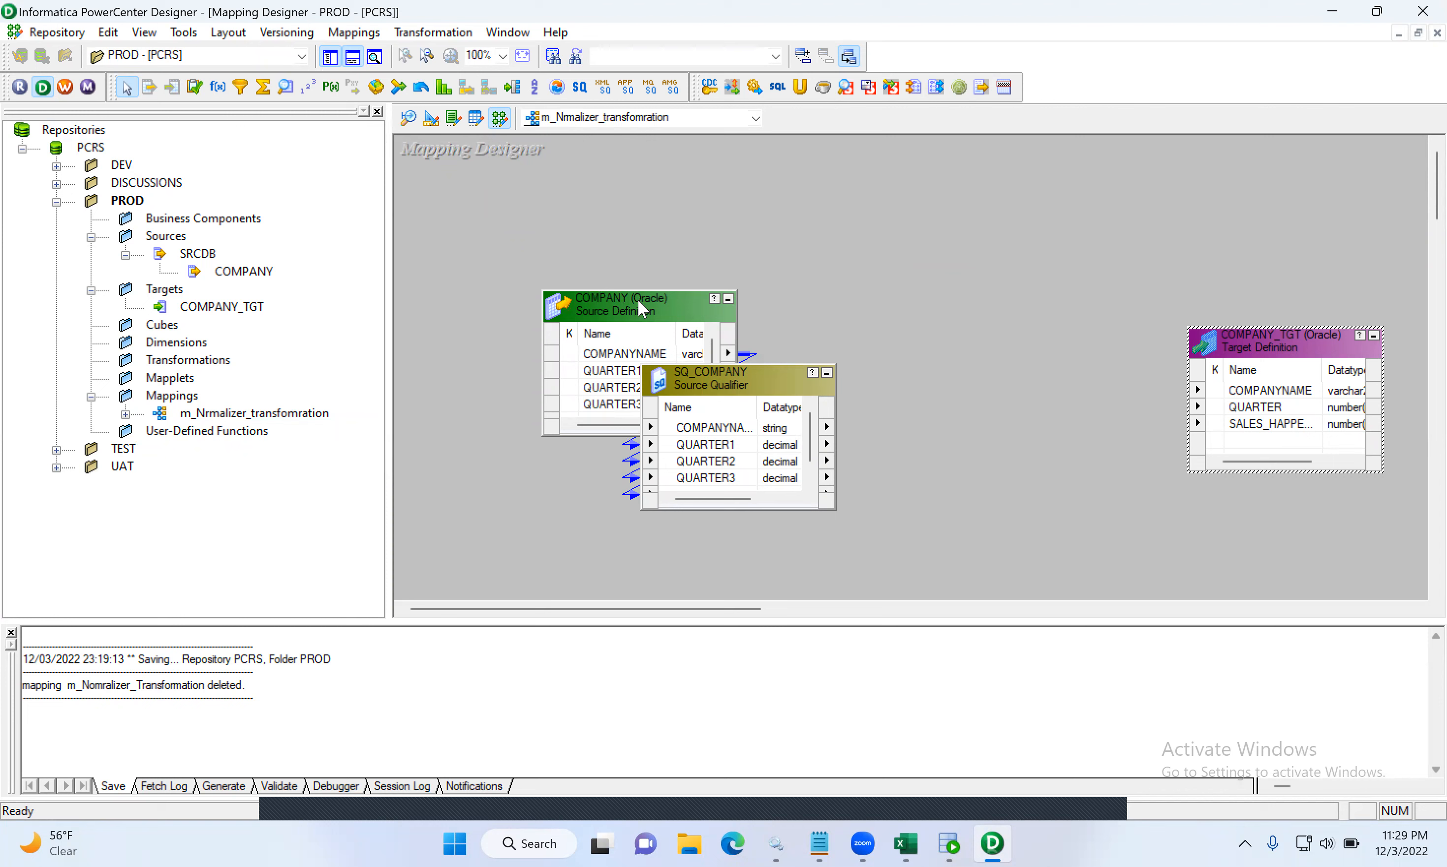
- Create a Normalizer transformation named NRM_SALES and place it between the source qualifier and the COMPANY_TGT target
{"action": "left_click", "coordinate": [435, 33]}
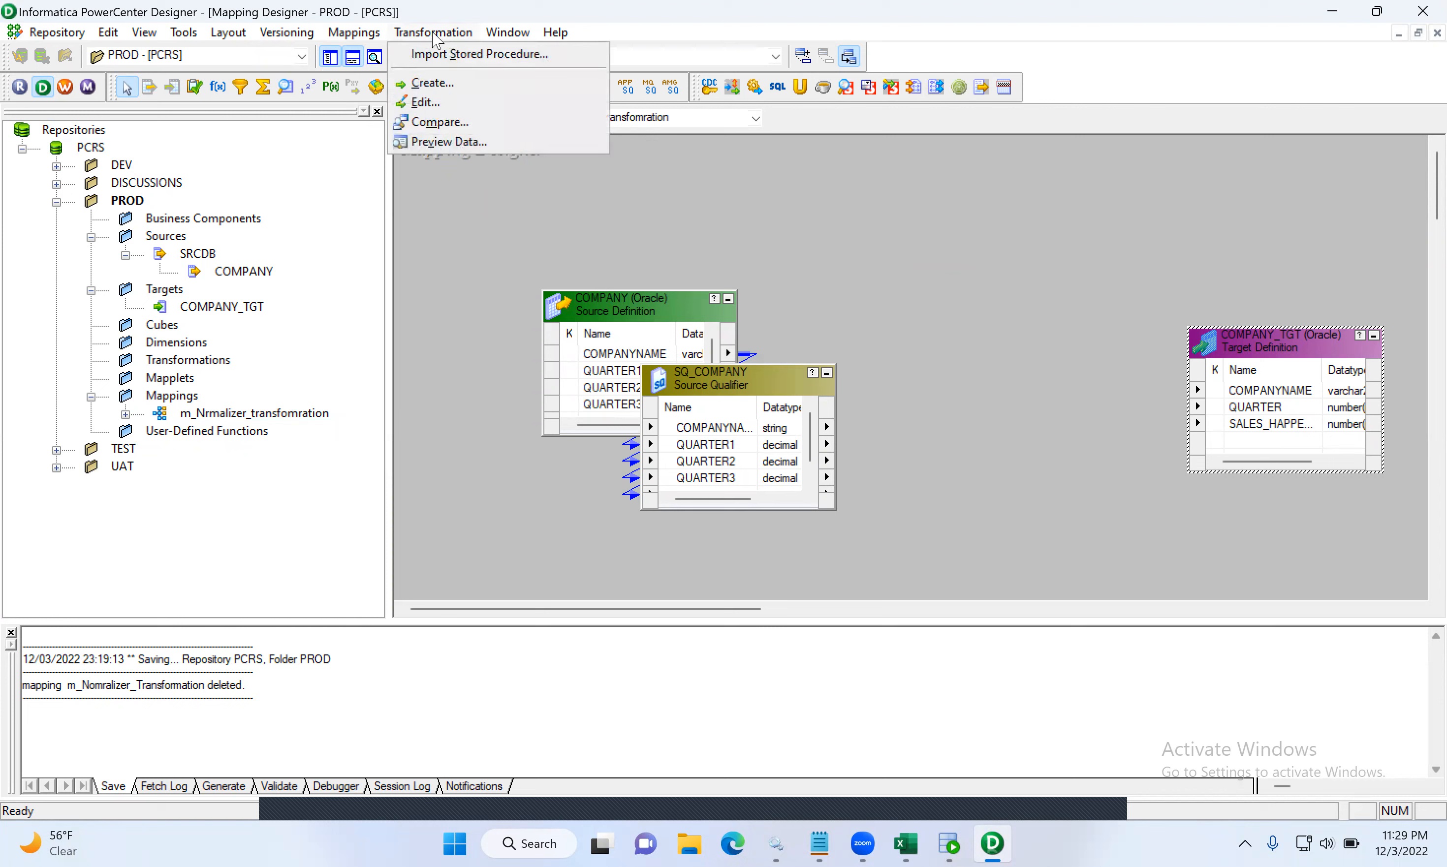
{"action": "left_click", "coordinate": [438, 84]}
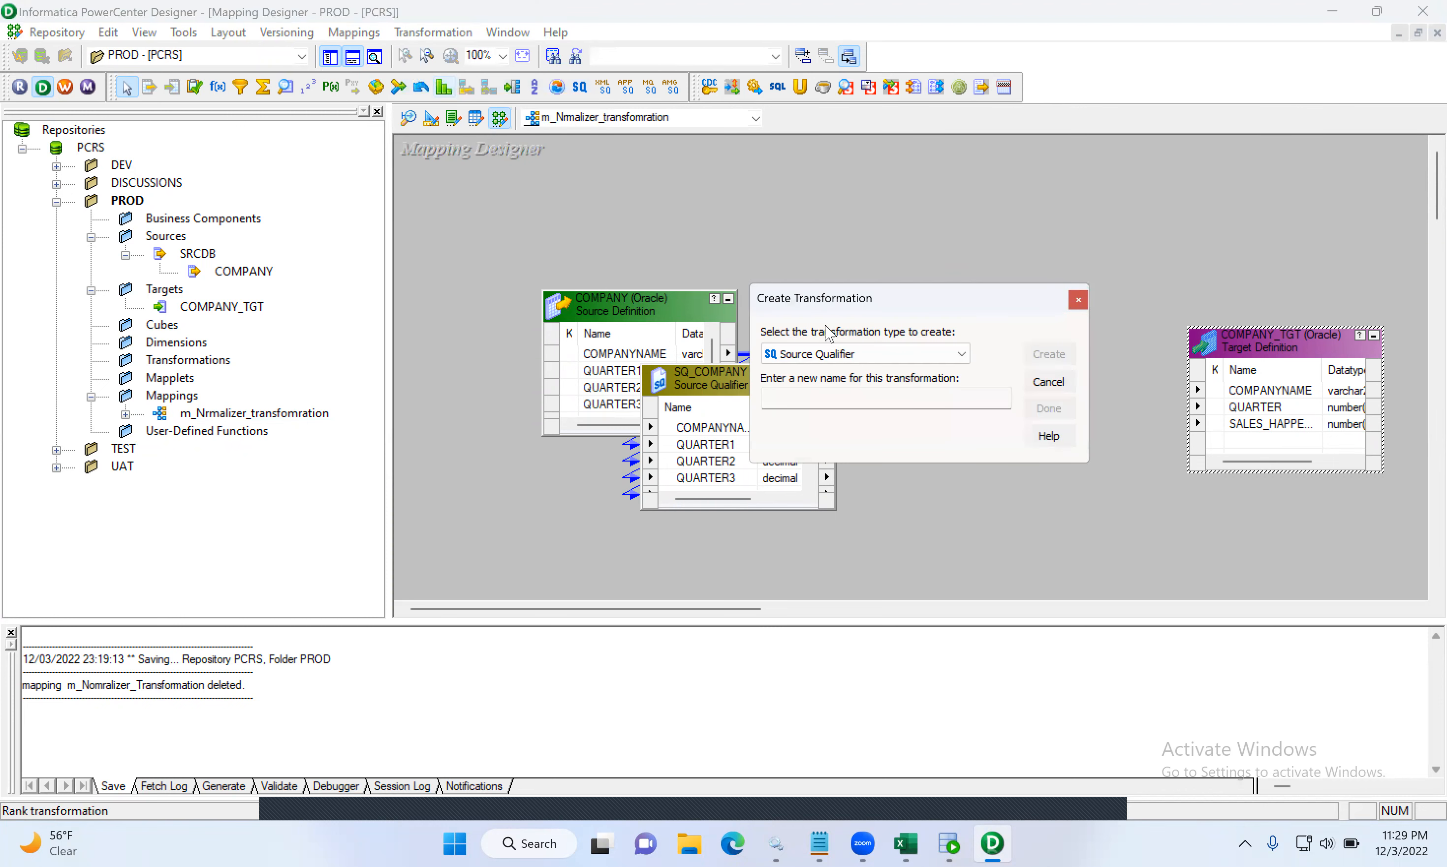
{"action": "left_click", "coordinate": [897, 355]}
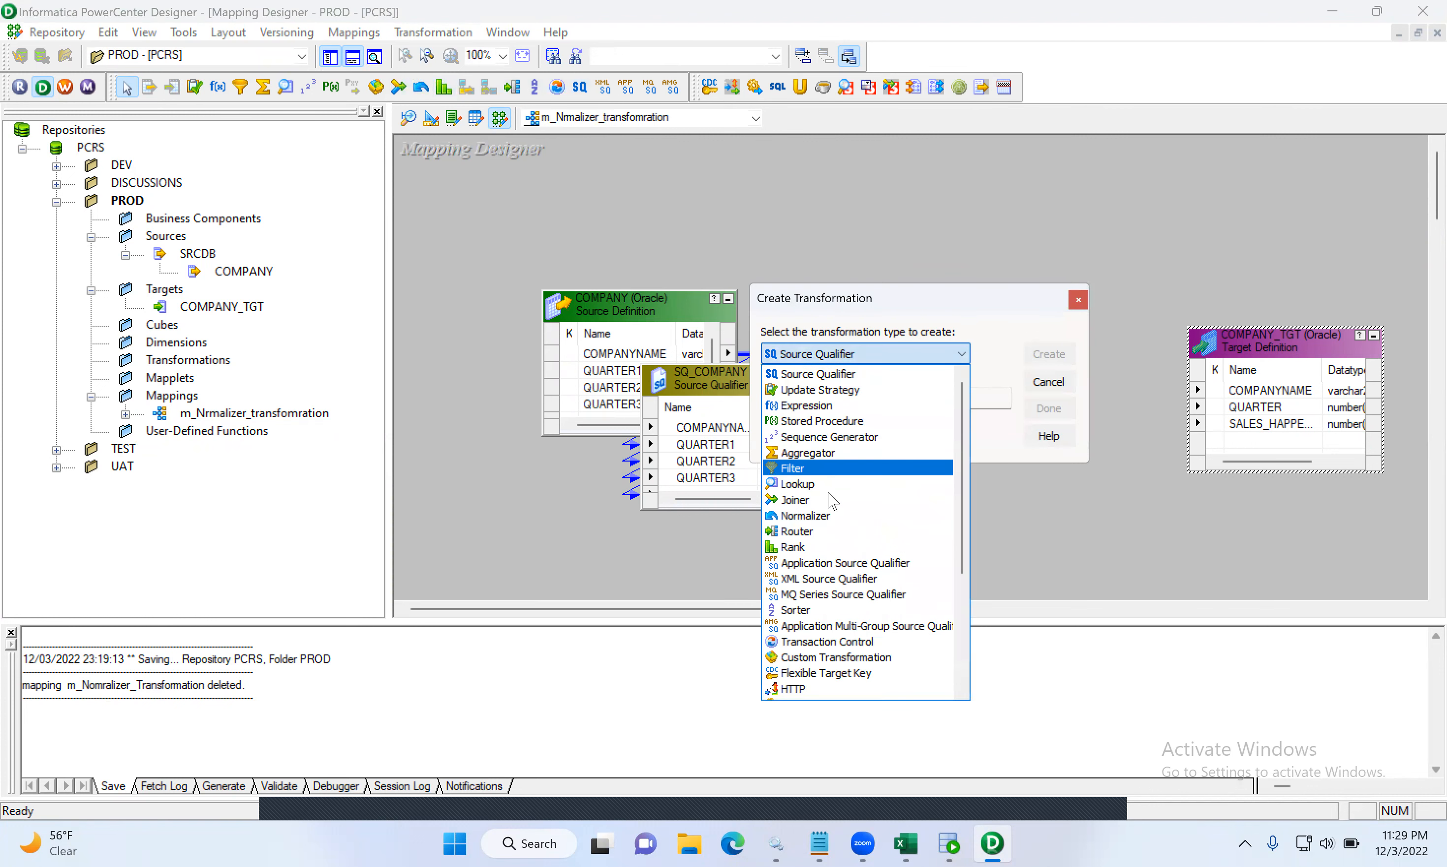
{"action": "left_click", "coordinate": [832, 521]}
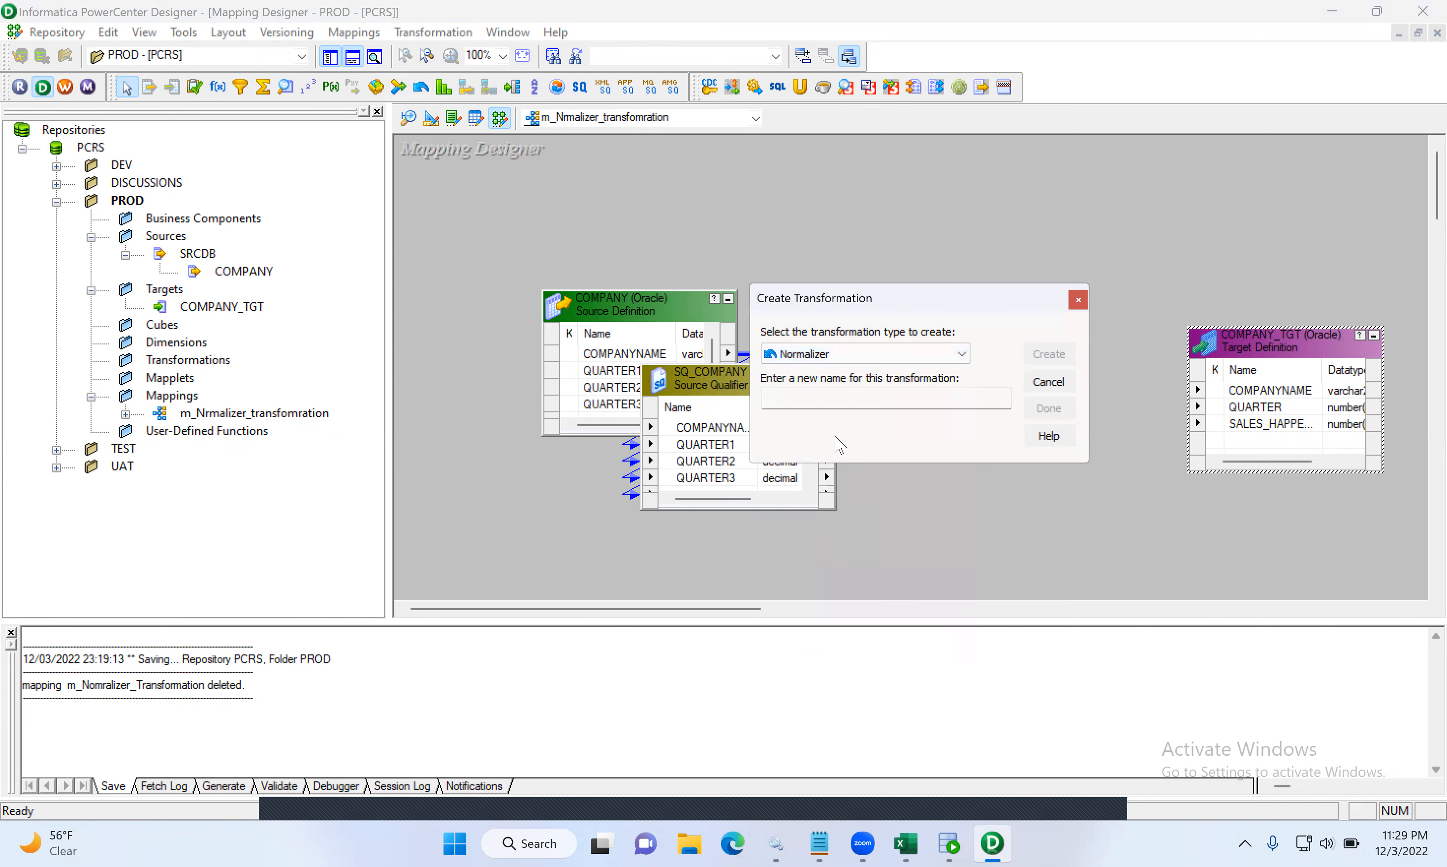
{"action": "left_click", "coordinate": [824, 404]}
{"action": "key", "text": "Caps_Lock"}
{"action": "type", "text": "NRM"}
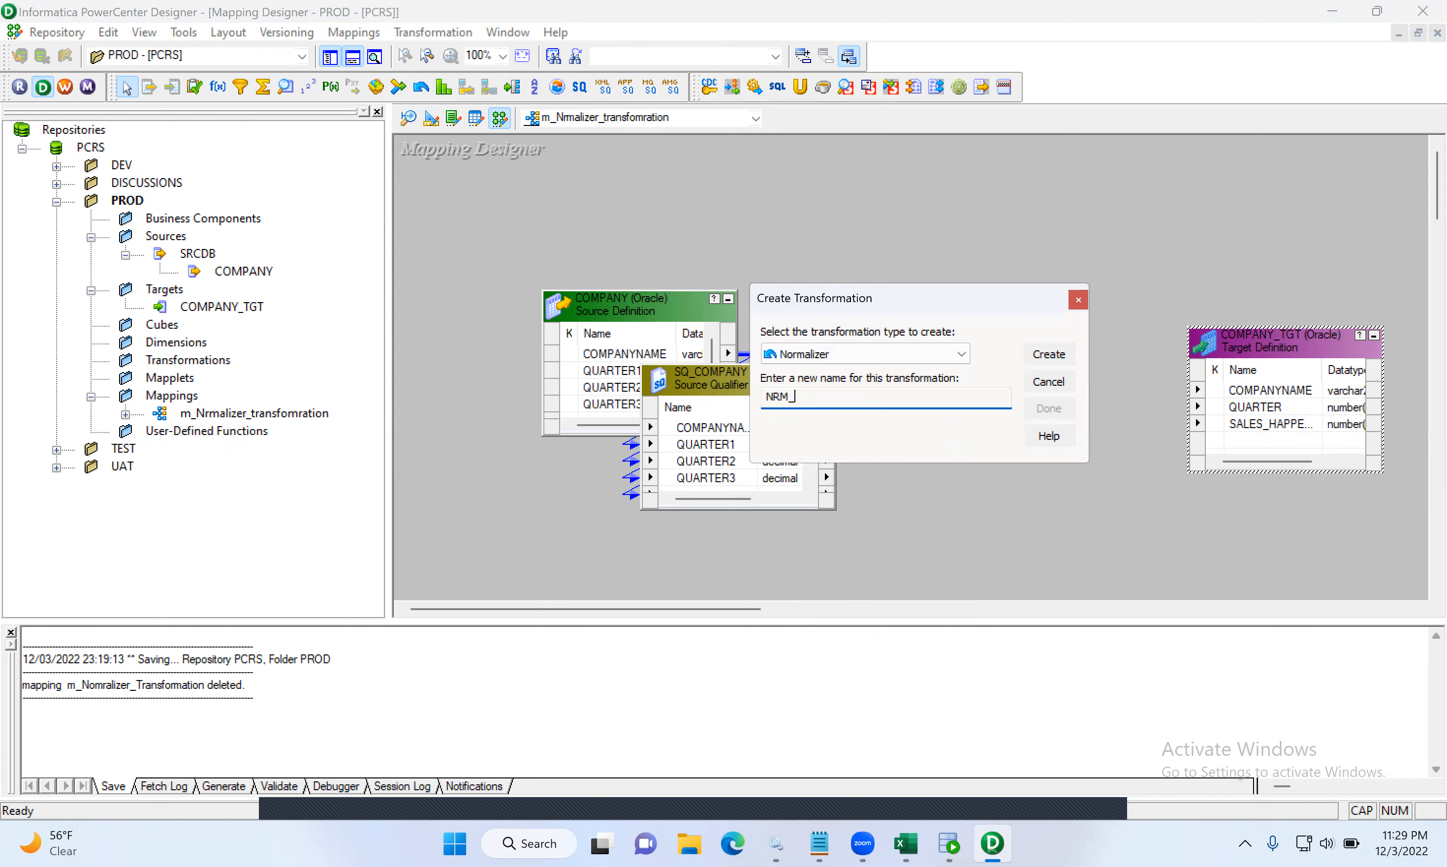
{"action": "type", "text": "_SALES"}
{"action": "left_click", "coordinate": [1028, 359]}
{"action": "left_click", "coordinate": [1049, 410]}
{"action": "left_click_drag", "start_coordinate": [571, 251], "coordinate": [973, 297]}
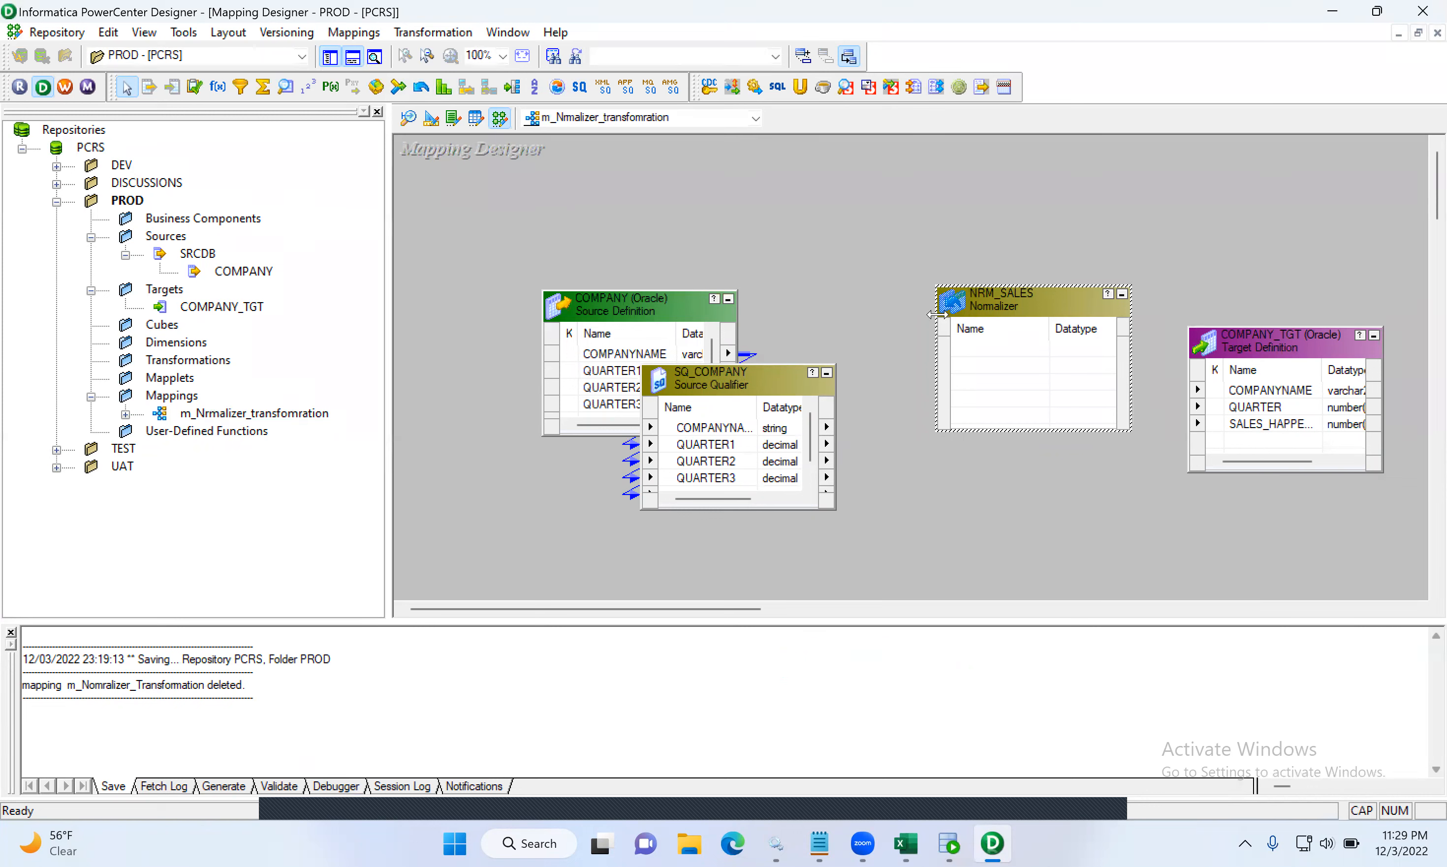
- Try to copy the COMPANYNAME and QUARTER1 to QUARTER4 ports from SQ_COMPANY into the NRM_SALES Normalizer
{"action": "left_click", "coordinate": [681, 433]}
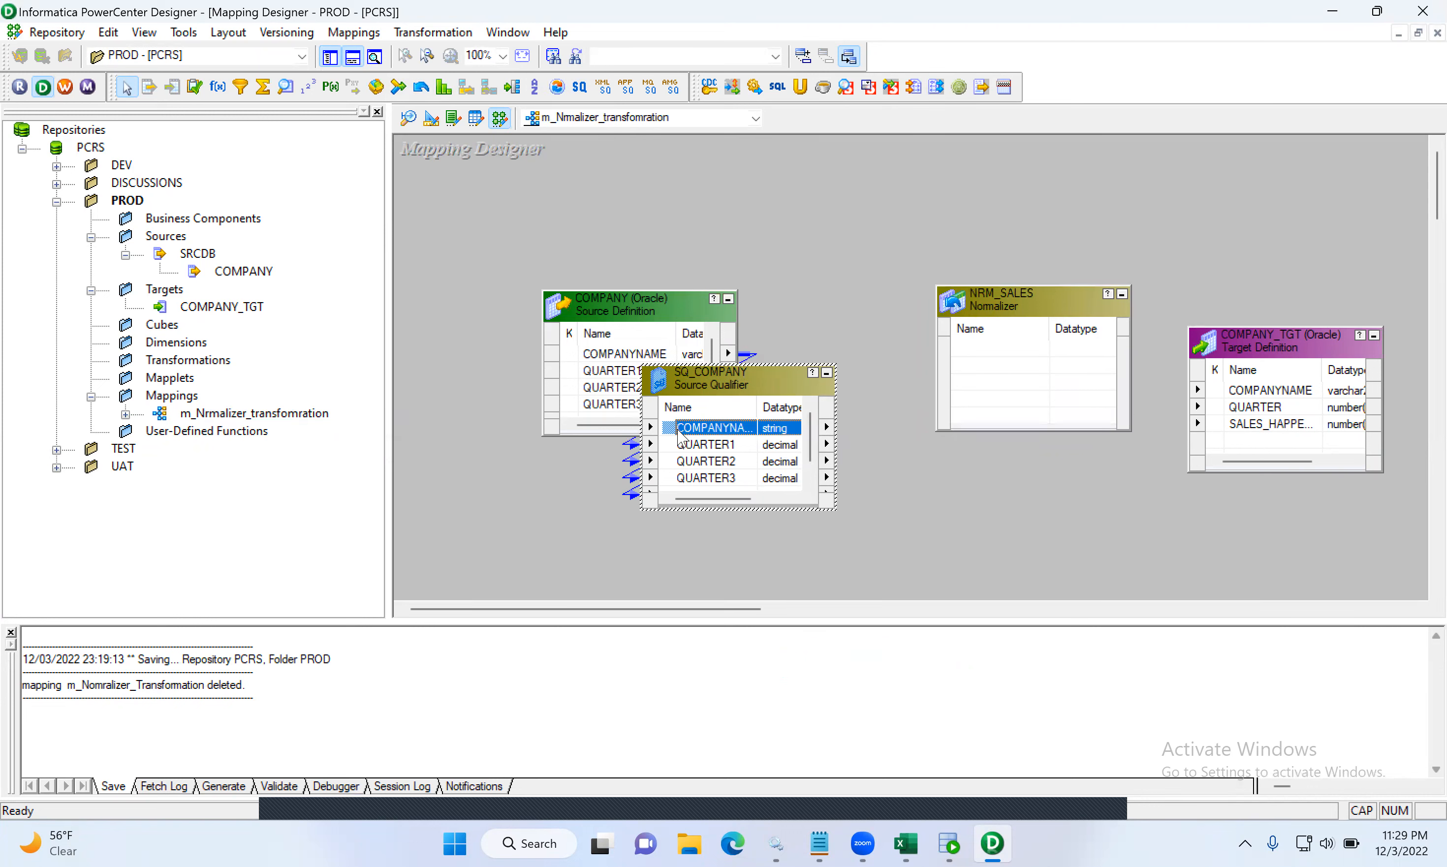
{"action": "key", "text": "shift+Down"}
{"action": "key", "text": "shift+Down"}
{"action": "key", "text": "shift+Down"}
{"action": "key", "text": "shift+Down"}
{"action": "left_click_drag", "start_coordinate": [674, 433], "coordinate": [954, 383]}
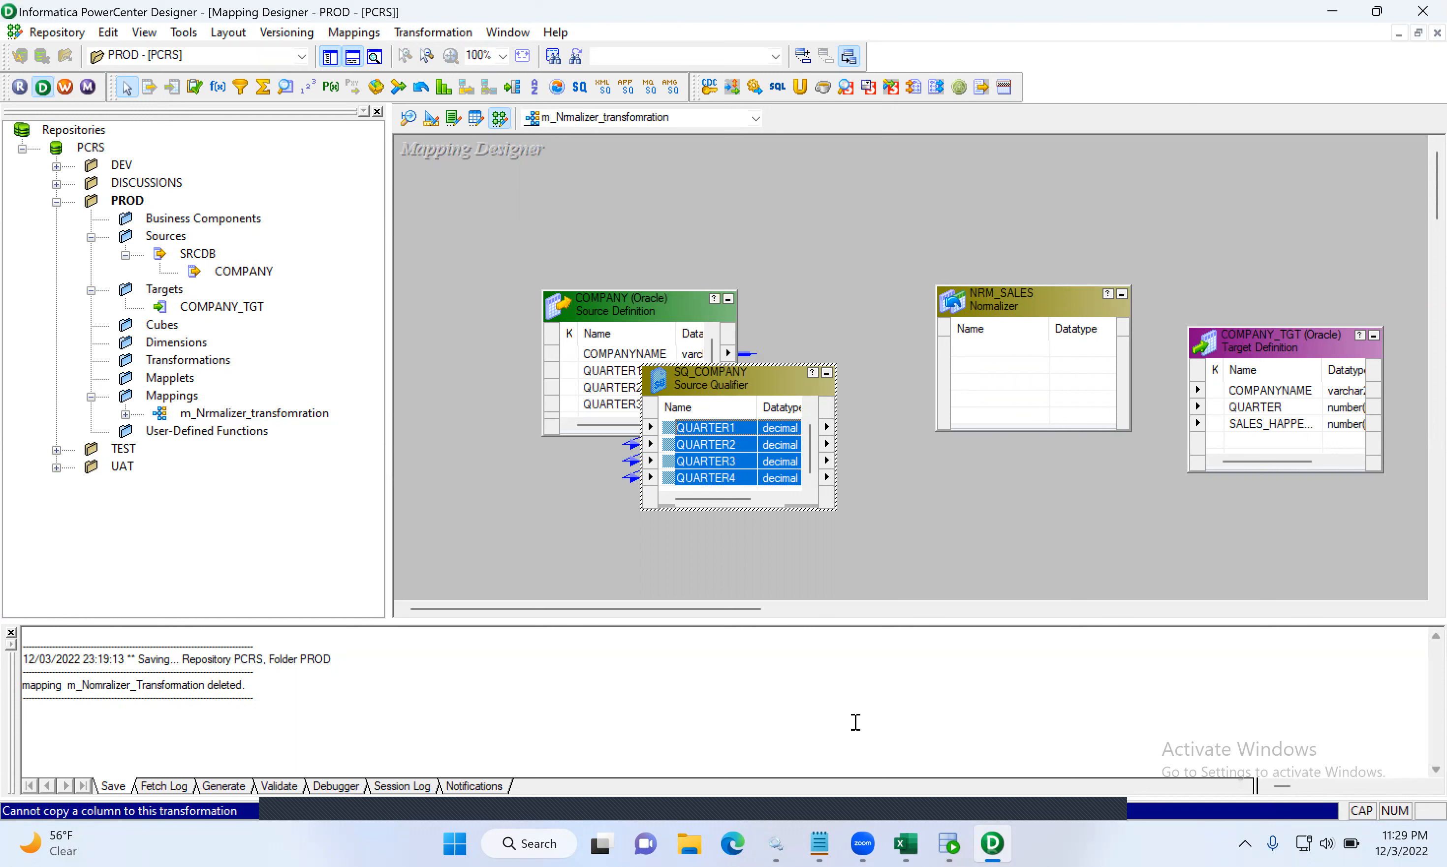
- Switch to Notepad and add the line "NOTE: BY DEFAULT WHEN WE CREATE A NRM TRANSFOMRATION" below the second point
{"action": "left_click", "coordinate": [818, 844]}
{"action": "left_click", "coordinate": [936, 570]}
{"action": "key", "text": "Return"}
{"action": "key", "text": "Return"}
{"action": "type", "text": "NORT"}
{"action": "key", "text": "BackSpace"}
{"action": "key", "text": "BackSpace"}
{"action": "type", "text": "TE"}
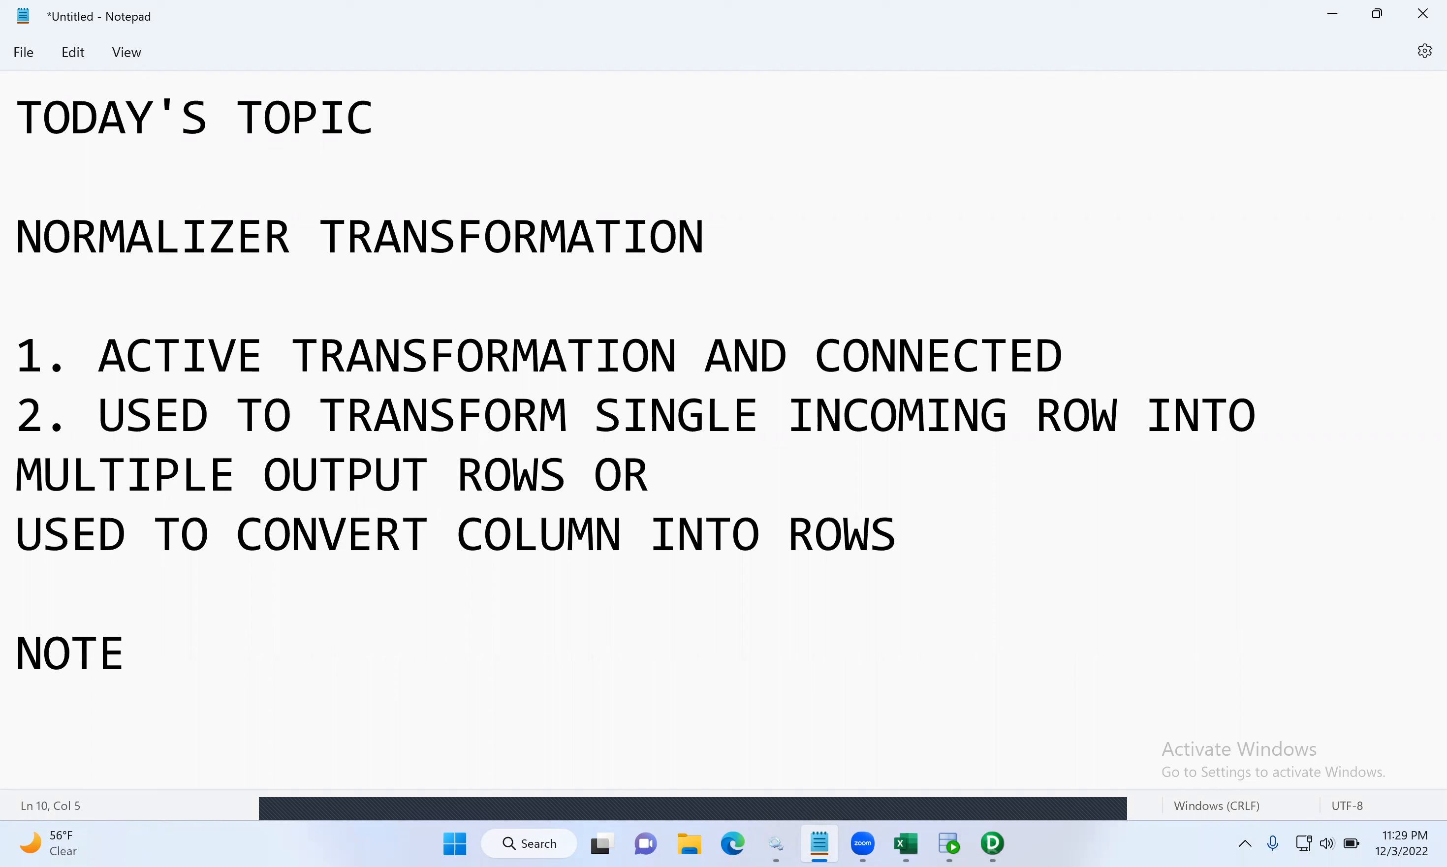
{"action": "type", "text": ": BY DE"}
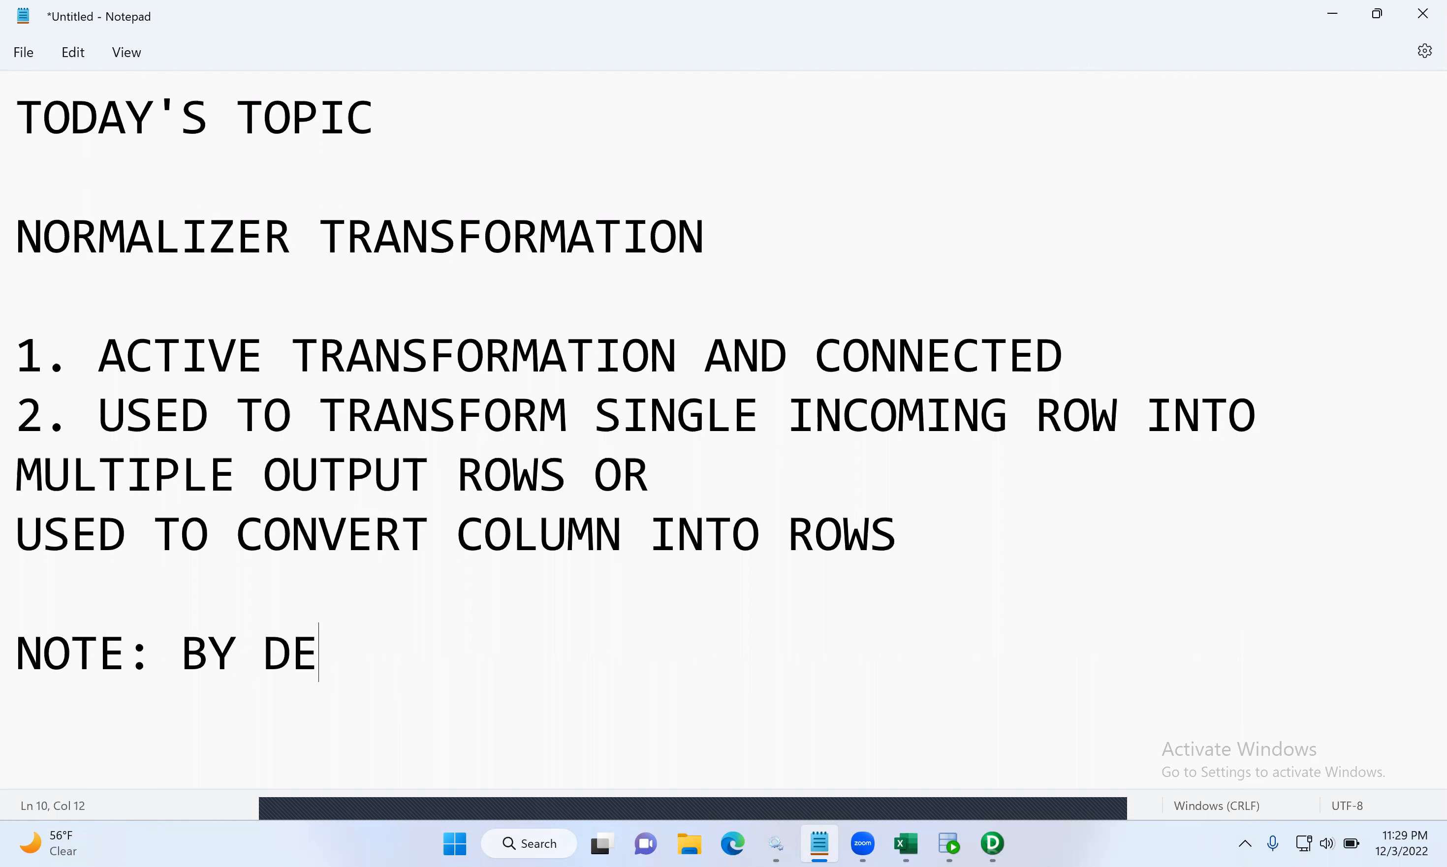
{"action": "type", "text": "FAULT W"}
{"action": "key", "text": "BackSpace"}
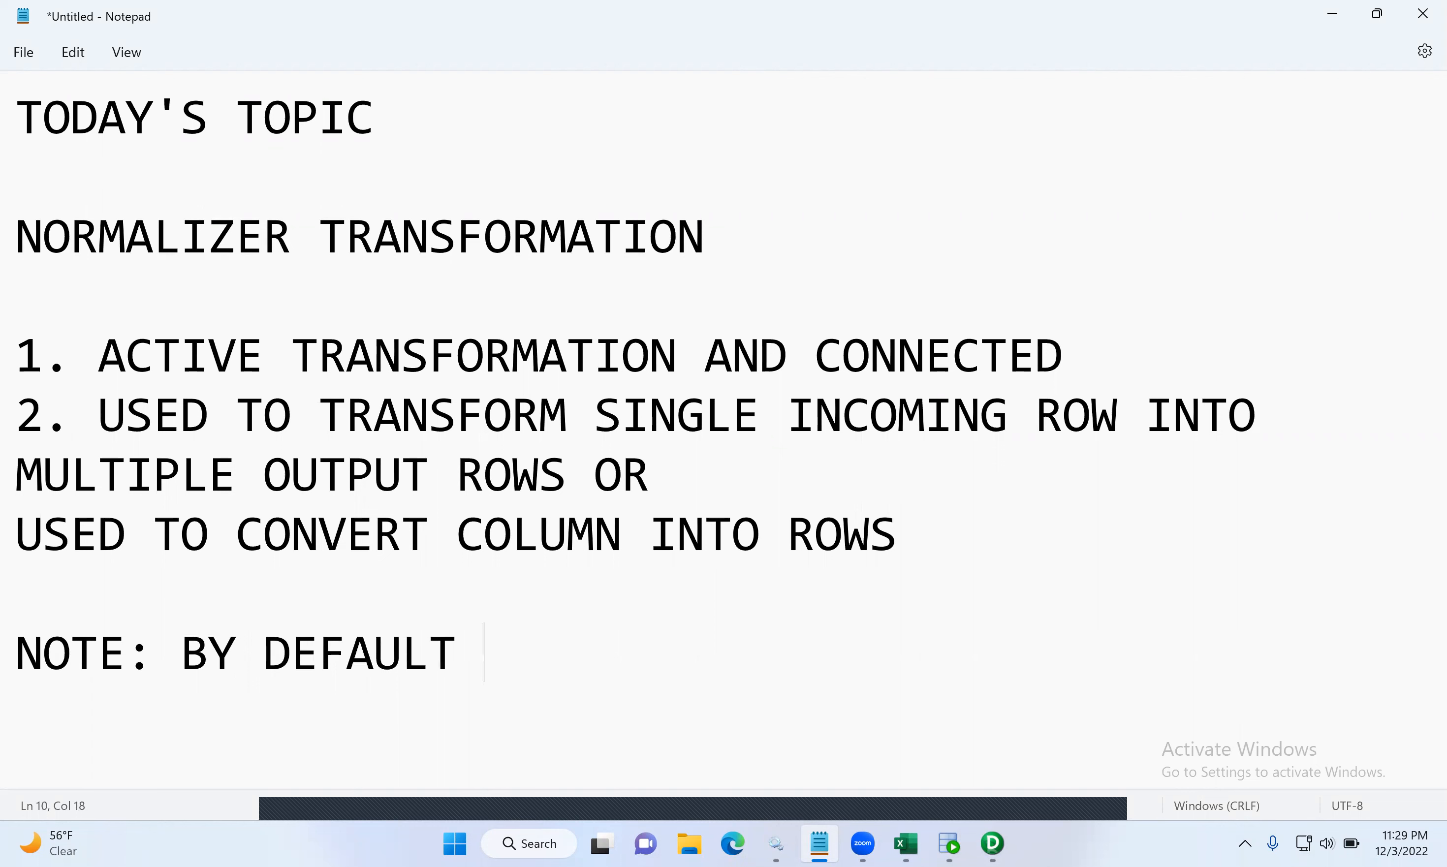
{"action": "type", "text": "WHEN WE CRE"}
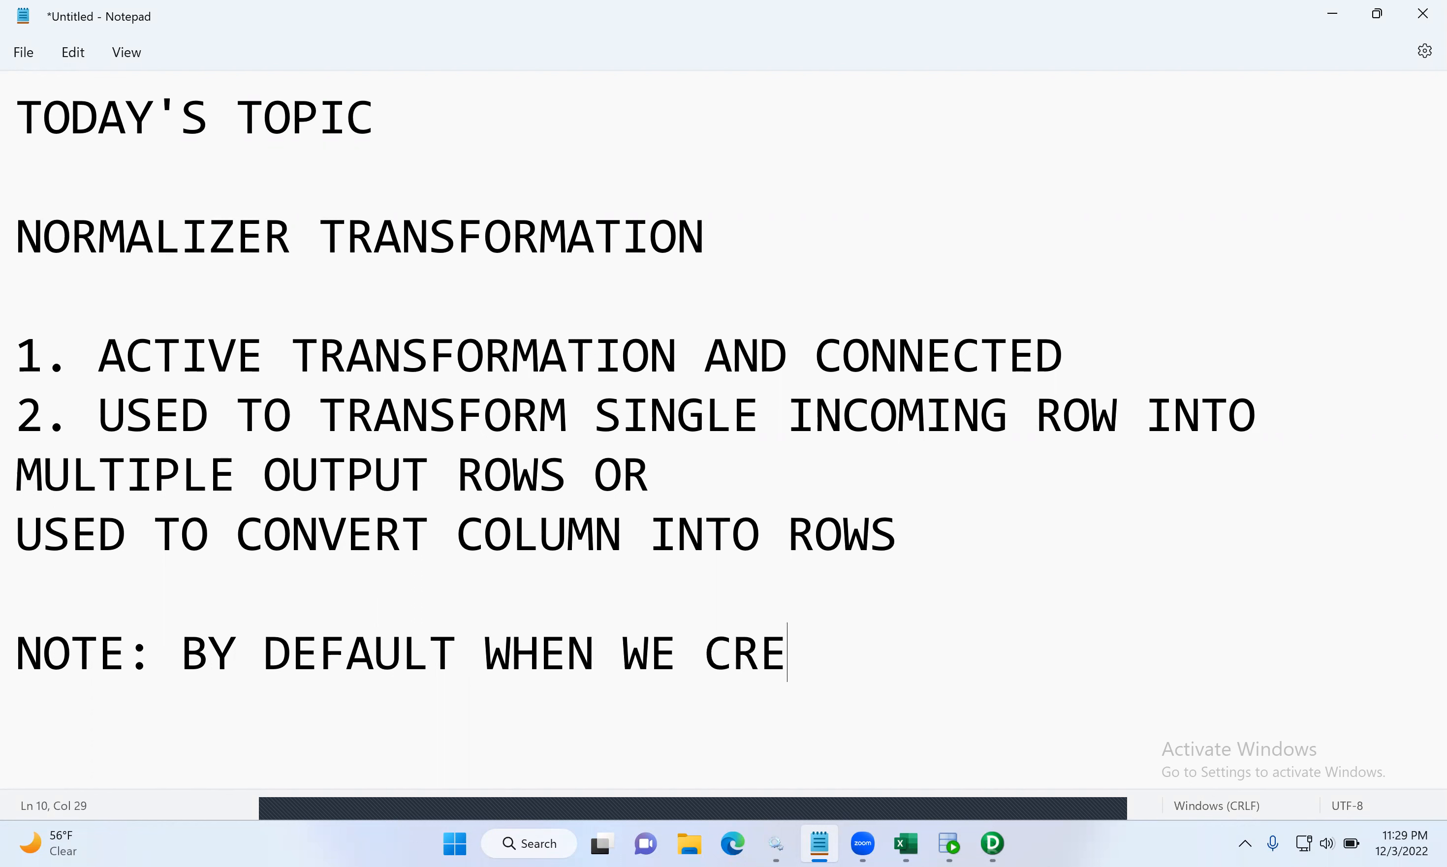
{"action": "type", "text": "ATE A NRM "}
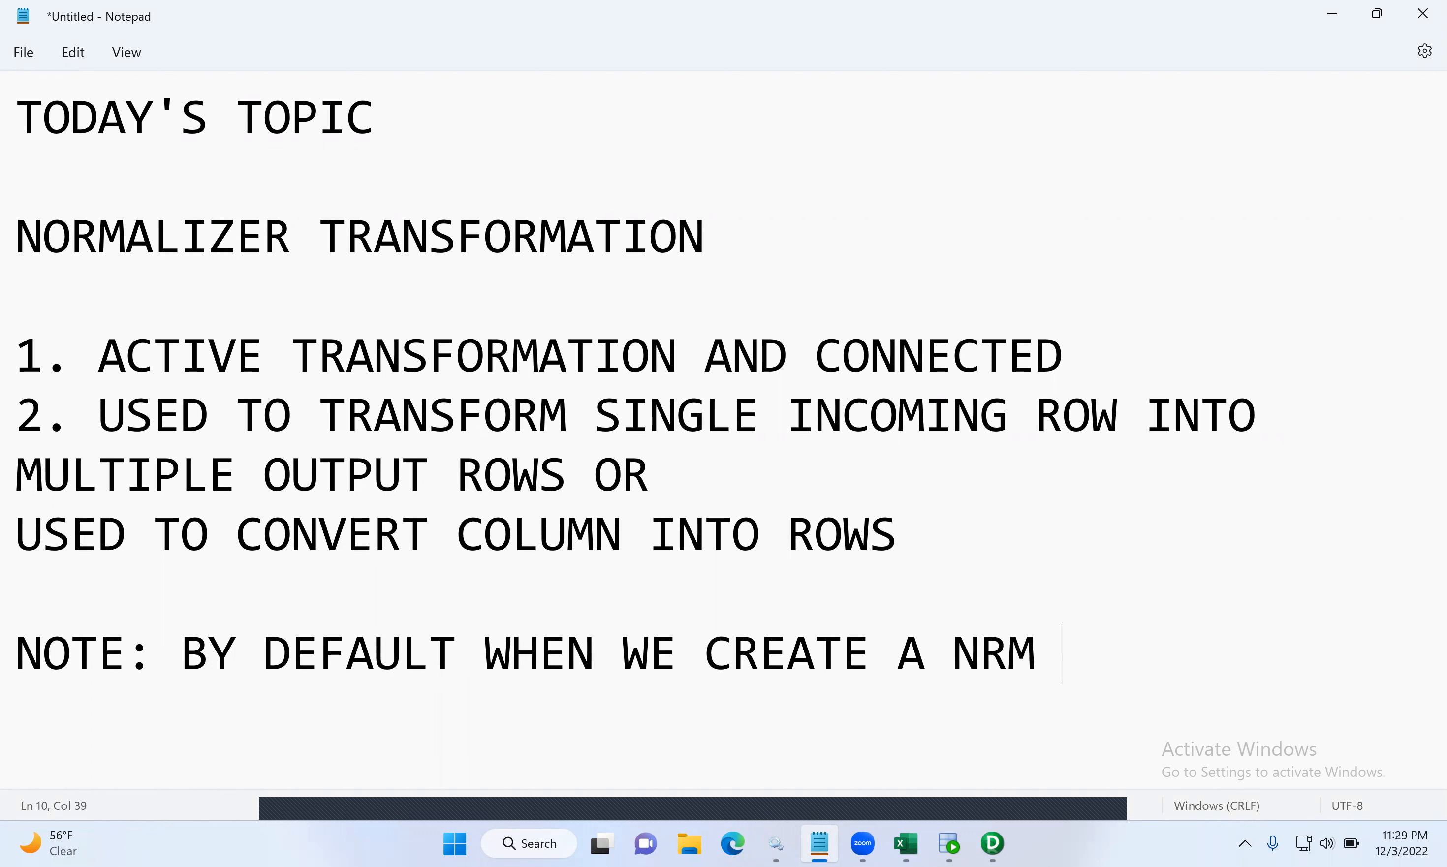
{"action": "type", "text": "TRANSFOMRATION"}
- Continue the note on a new line with "WE CANT DRAG THE"
{"action": "key", "text": "Return"}
{"action": "type", "text": "WE CAN"}
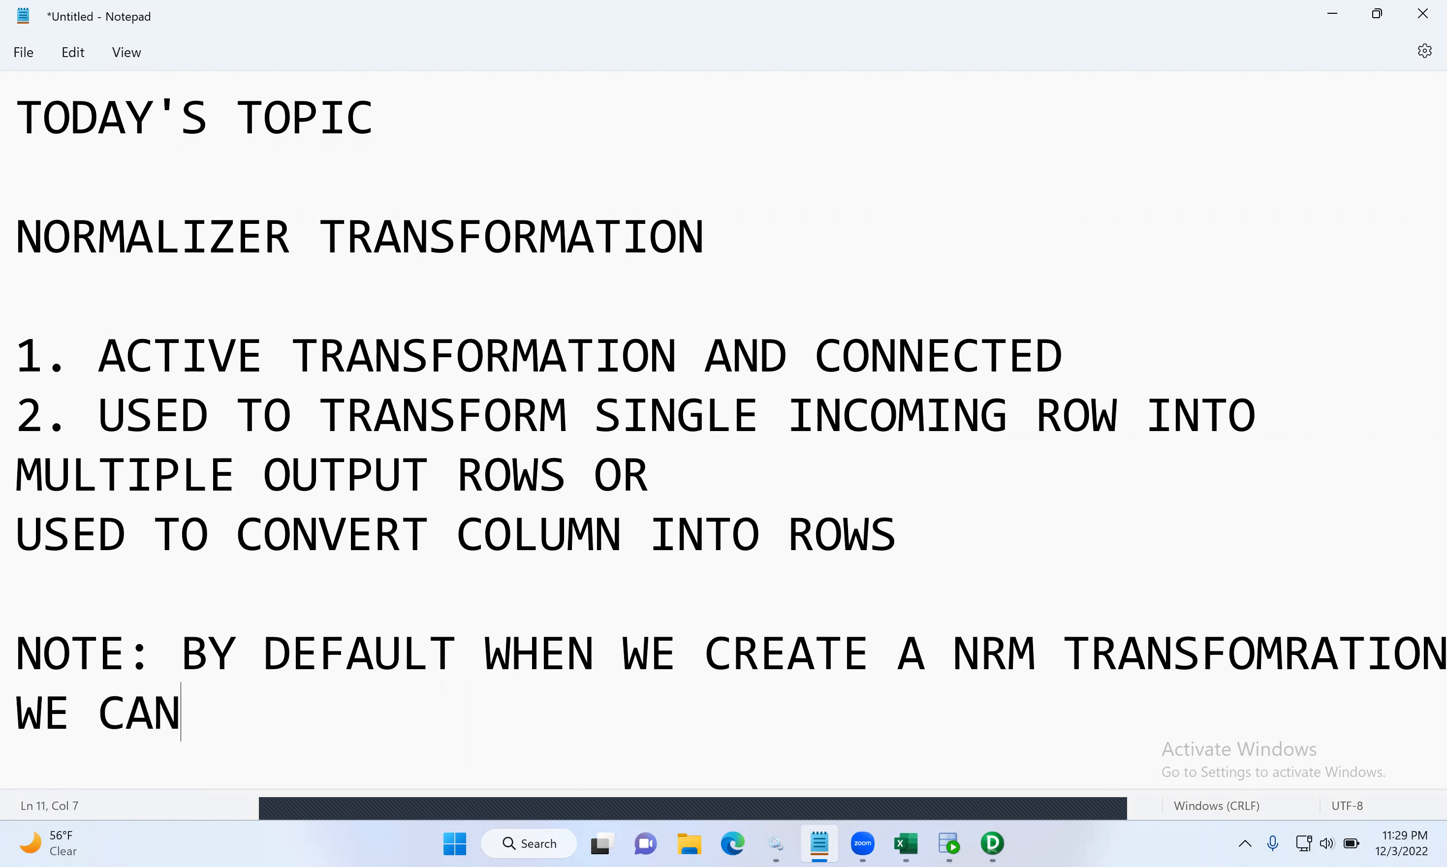
{"action": "key", "text": "BackSpace"}
{"action": "type", "text": "T DRAG THE"}
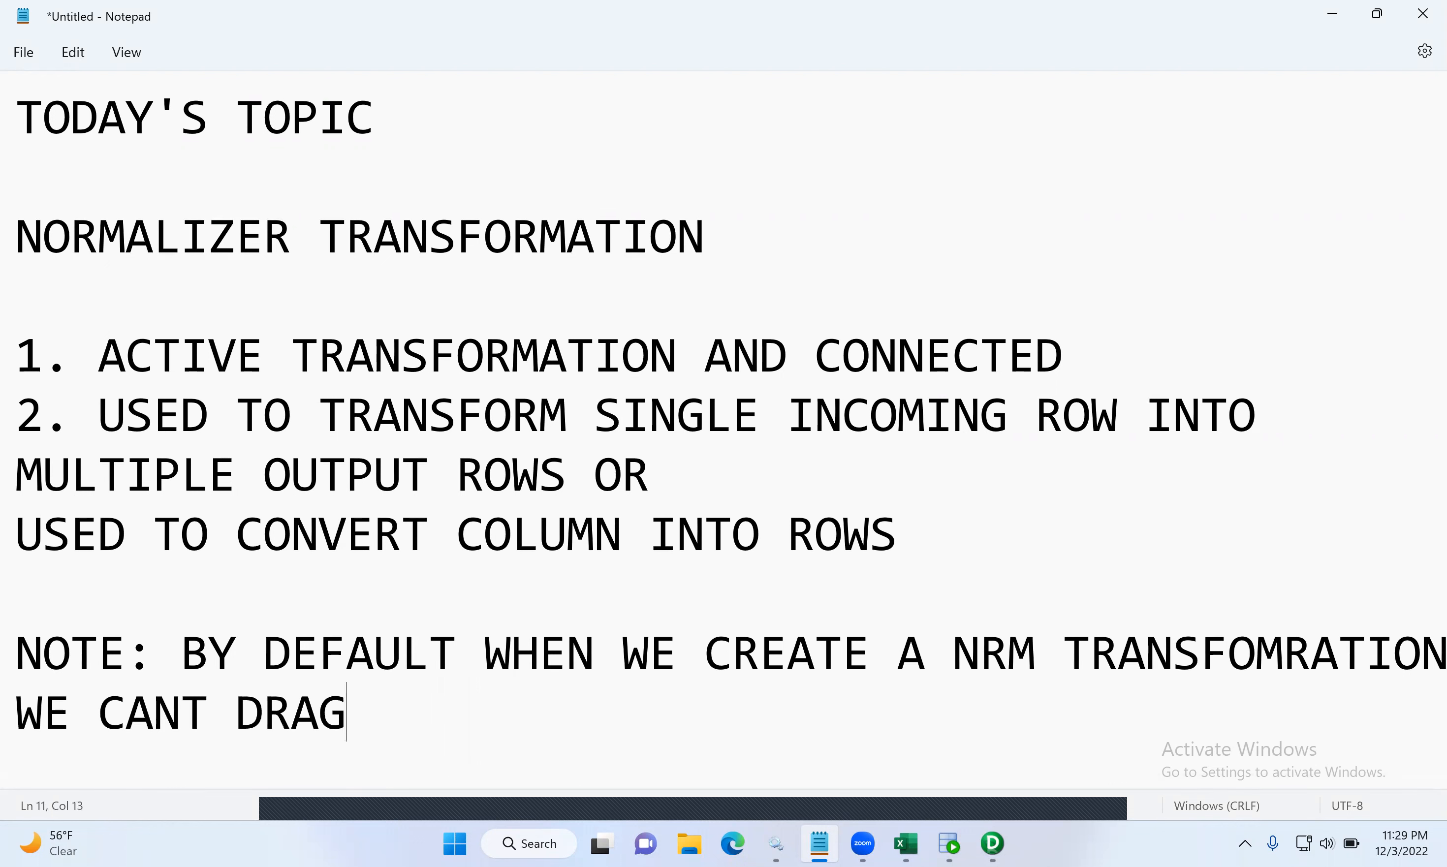
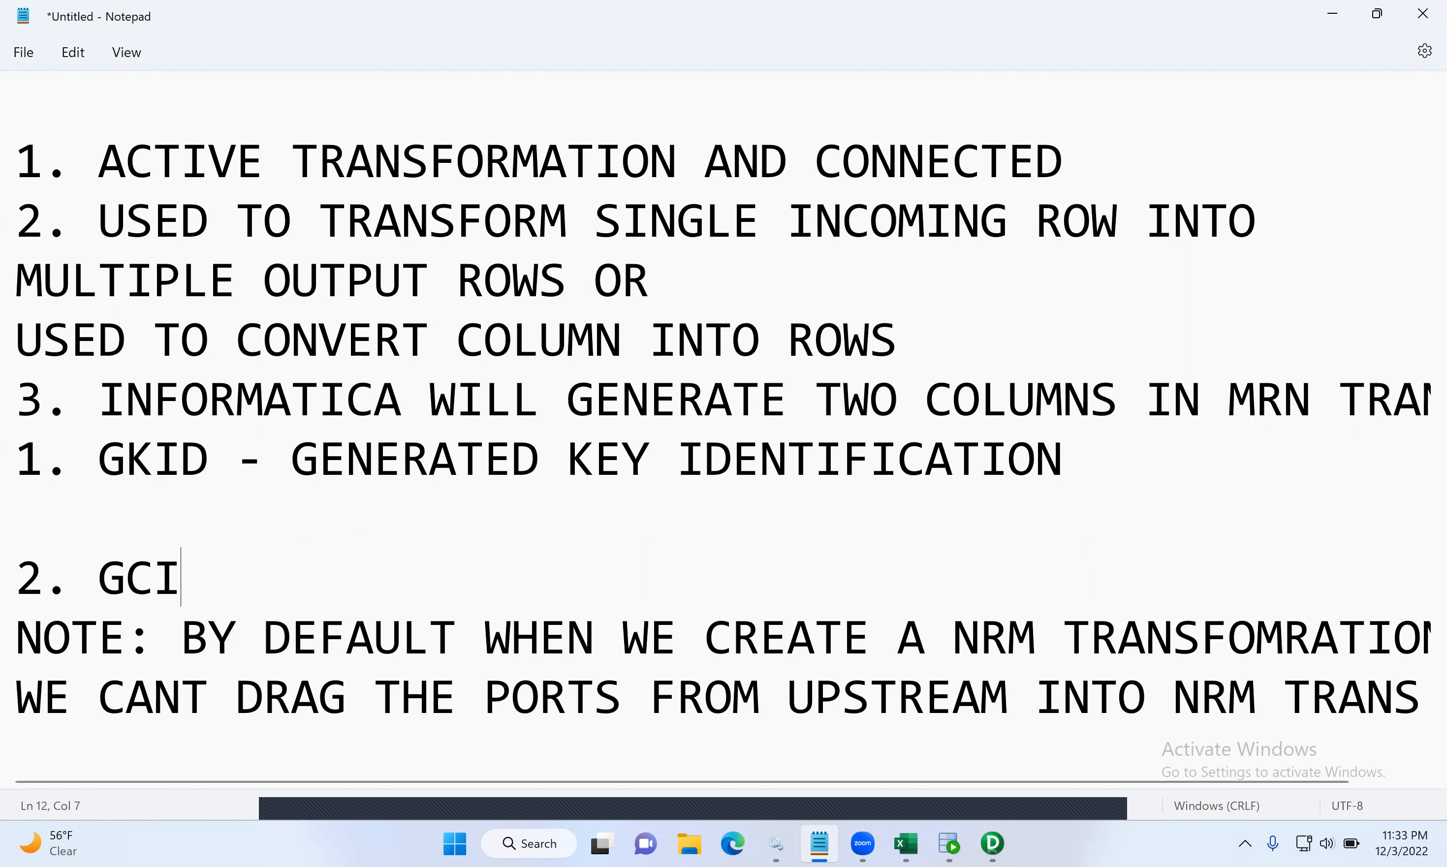
- Complete the second generated-column entry as "2. GCID - GENERATED COLUMN IDENTIFICATION"
{"action": "type", "text": "GENERATED "}
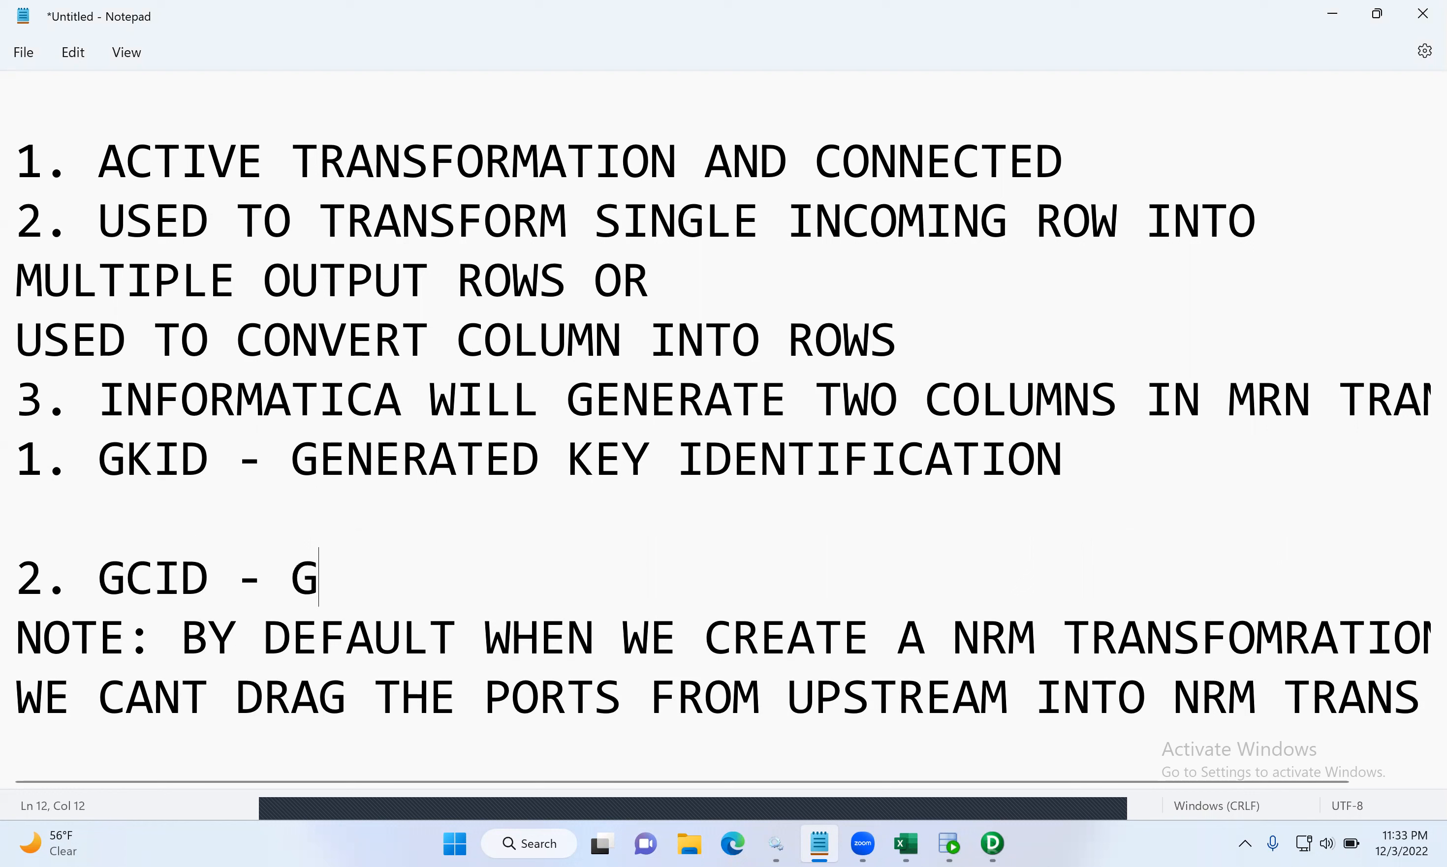
{"action": "type", "text": "C"}
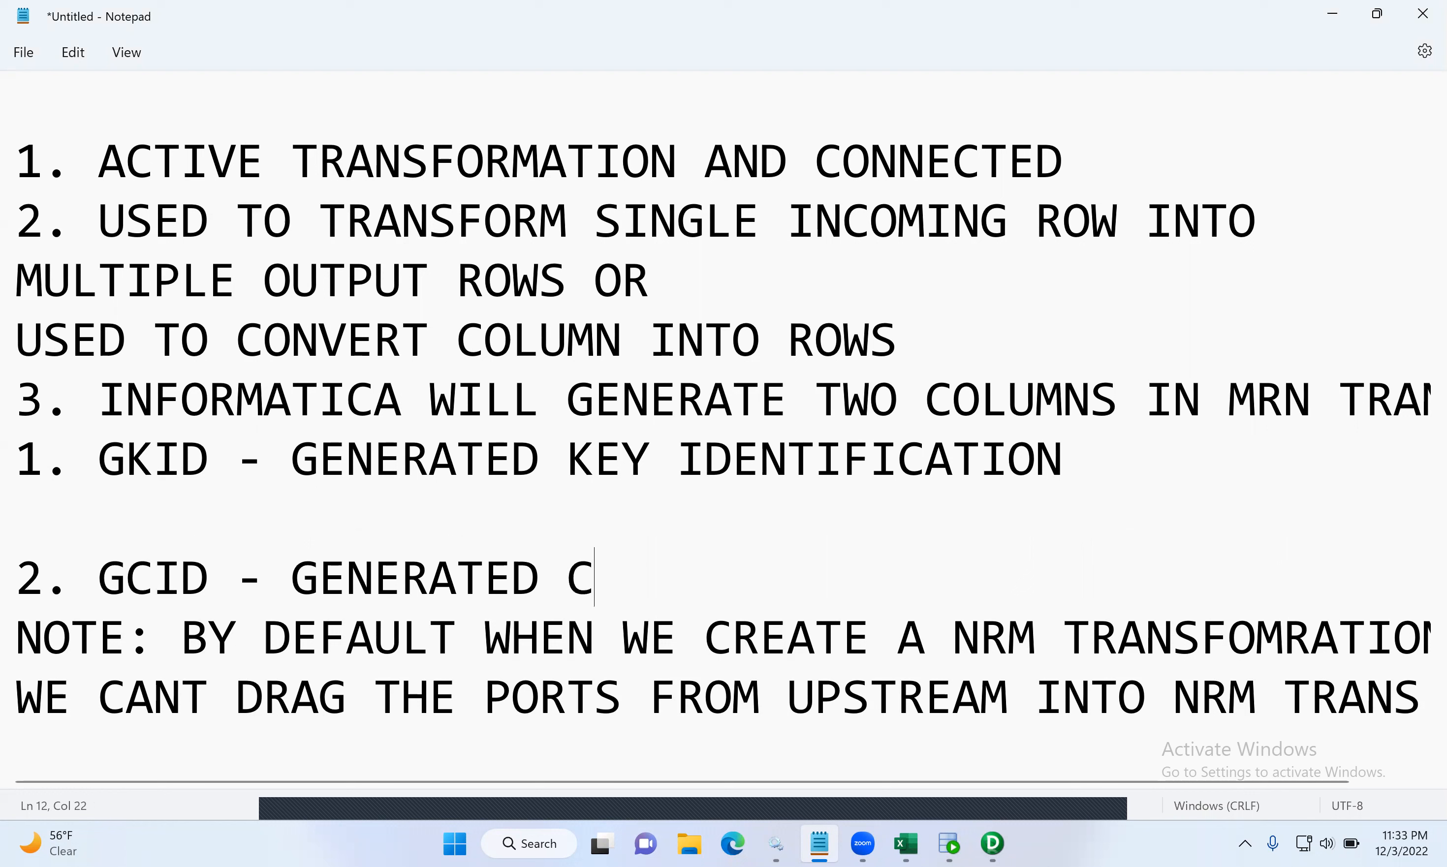
{"action": "type", "text": "OLUMN ID"}
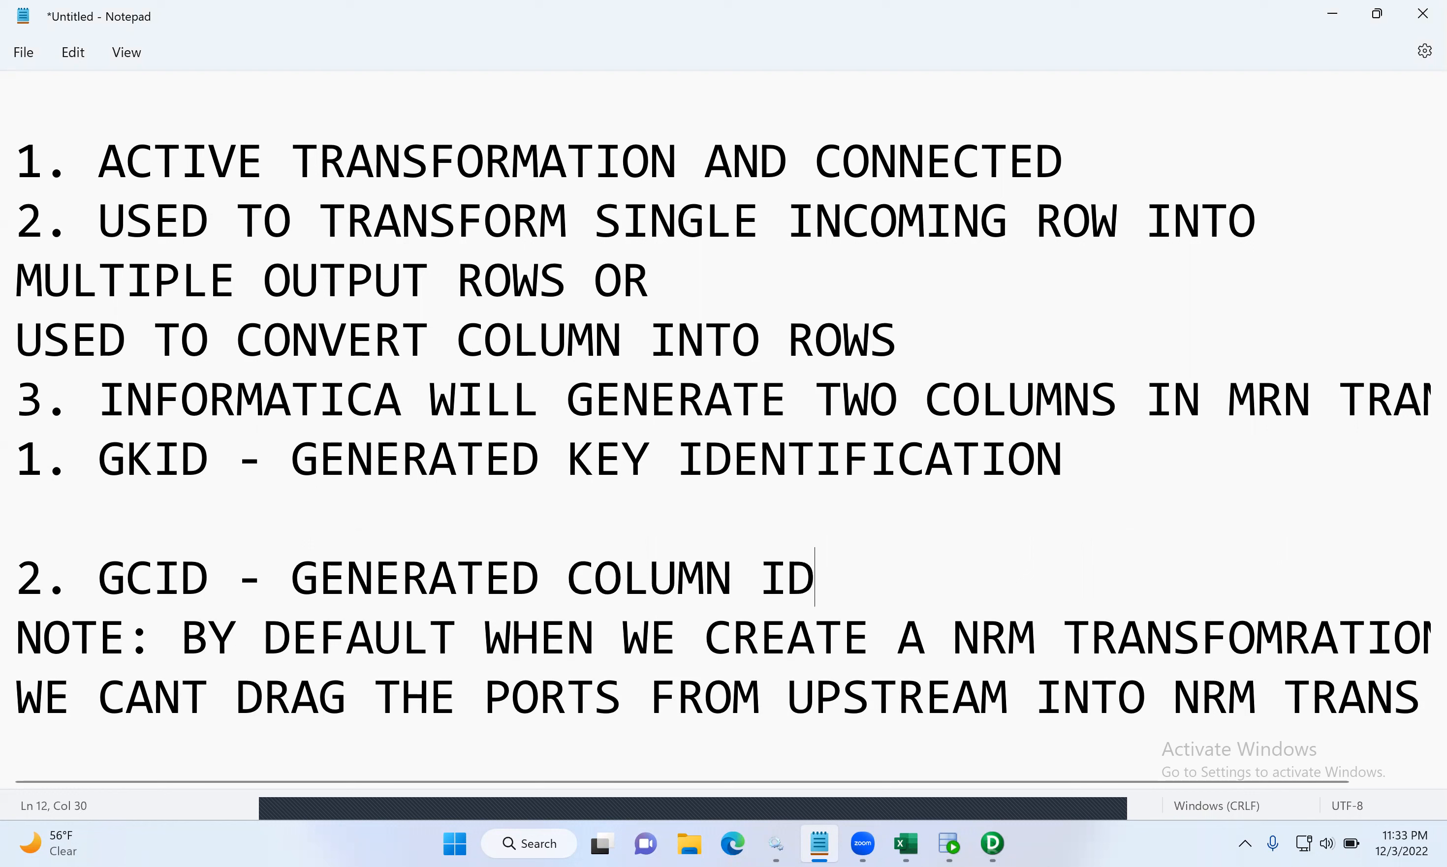
{"action": "type", "text": "ENTIFICATION"}
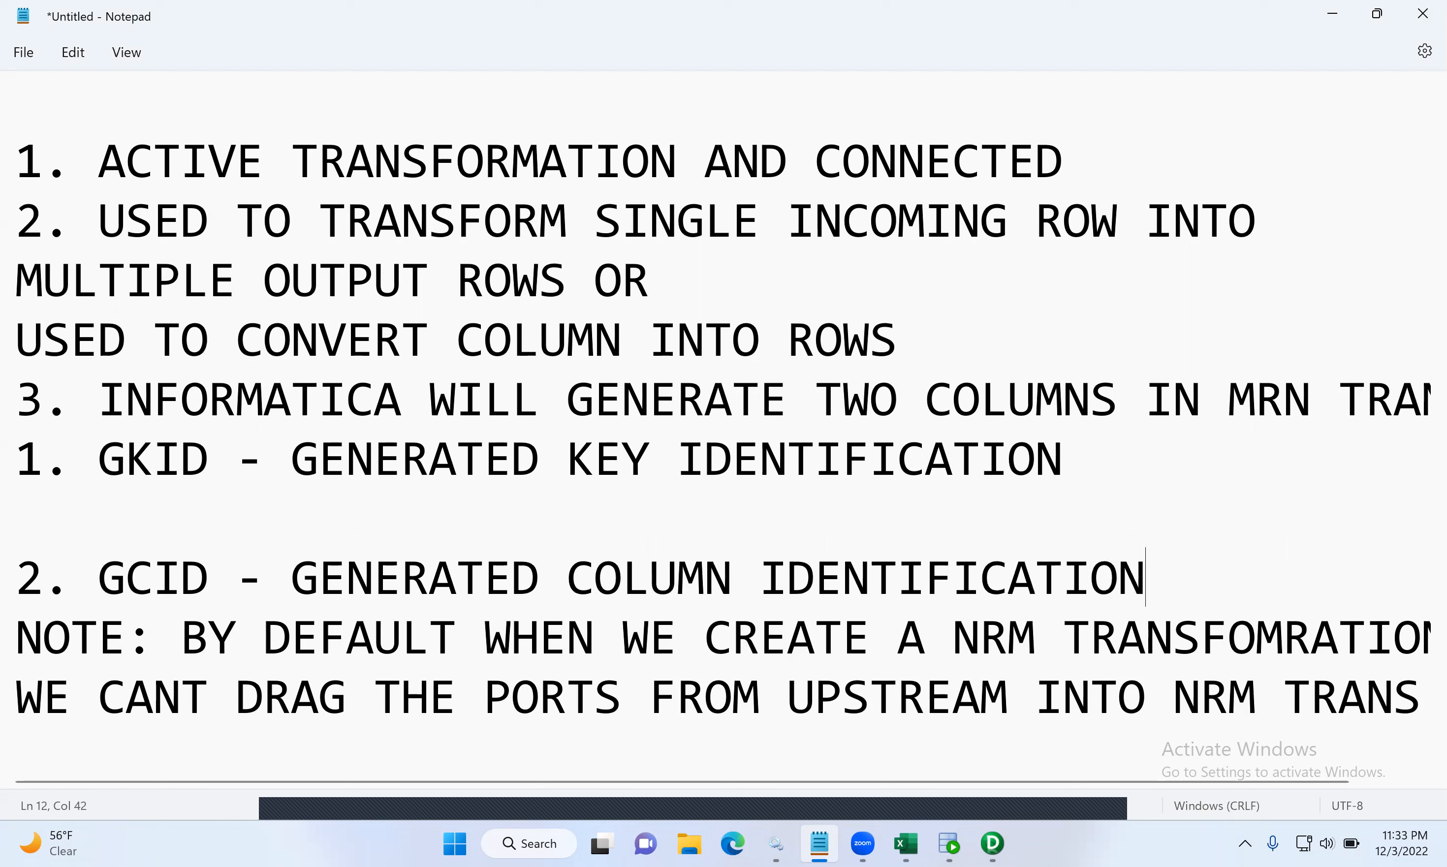
- Add the explanation "--USED TO GENERATE SEQUENCE OF ID'S" under the GKID entry and highlight its text
{"action": "left_click", "coordinate": [55, 500]}
{"action": "type", "text": "--USED T"}
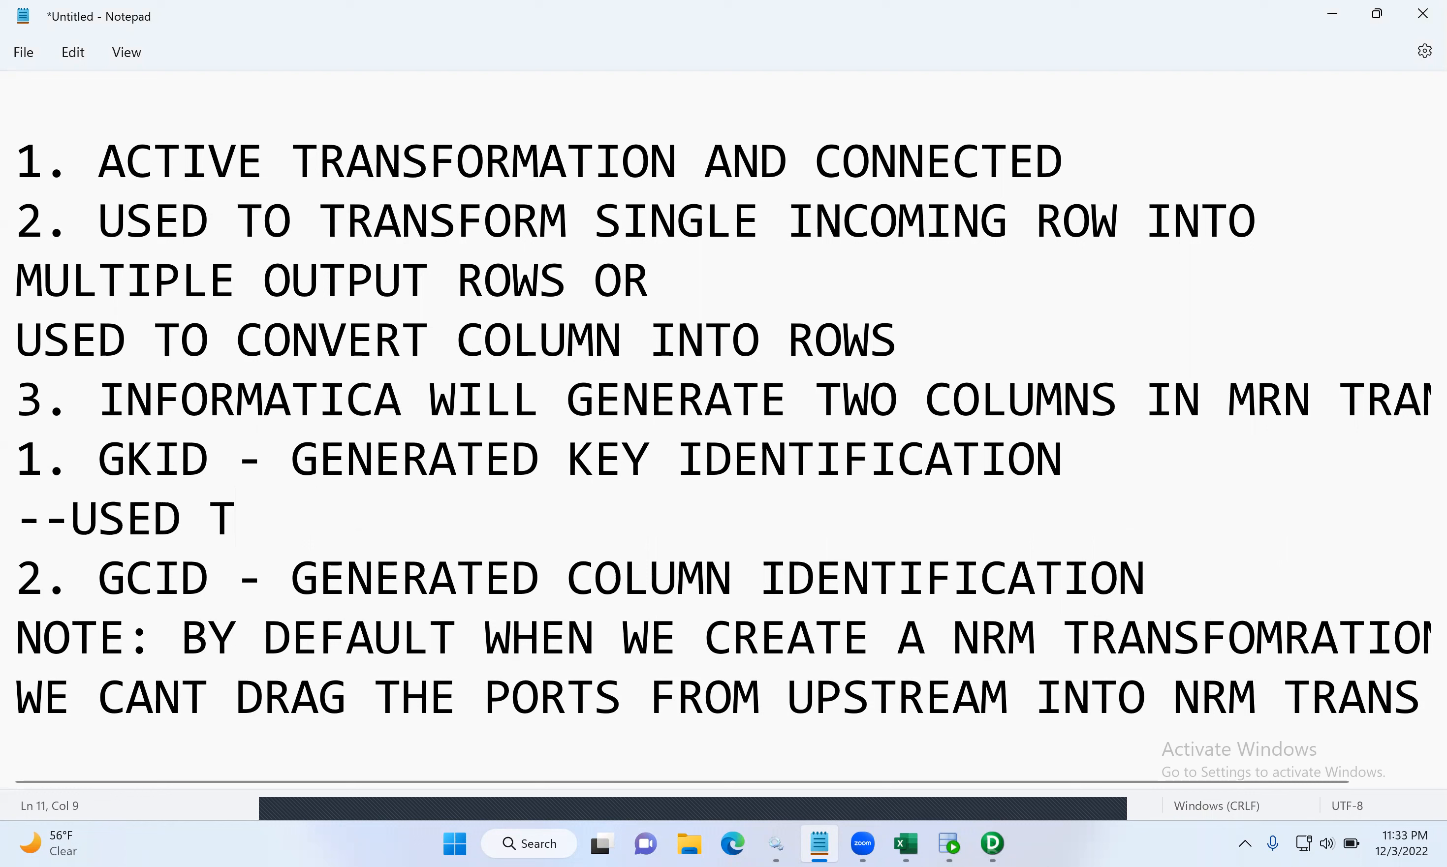
{"action": "type", "text": "O GENEAR"}
{"action": "key", "text": "BackSpace"}
{"action": "key", "text": "BackSpace"}
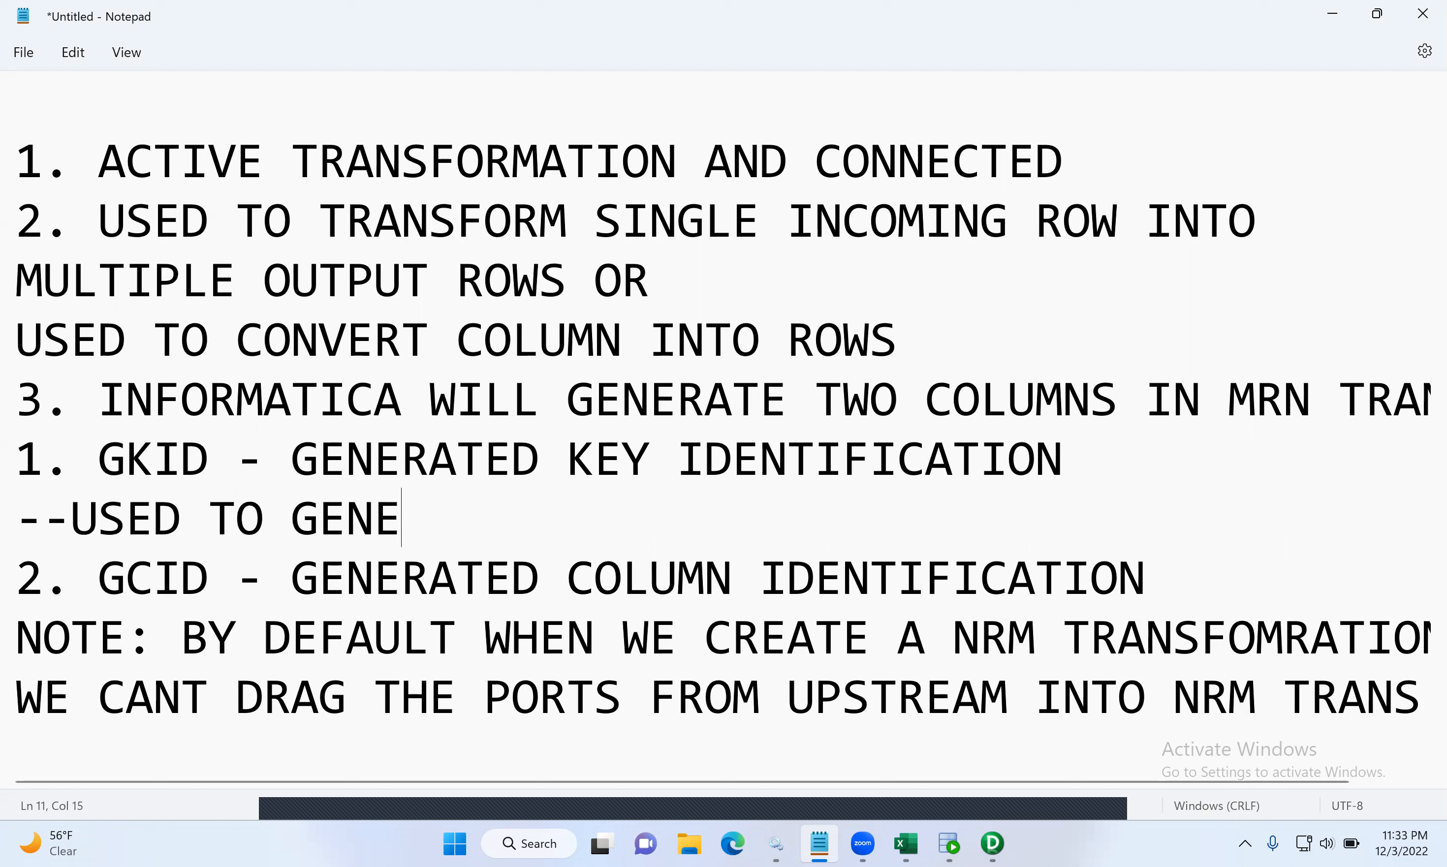
{"action": "type", "text": "RATE SEQ"}
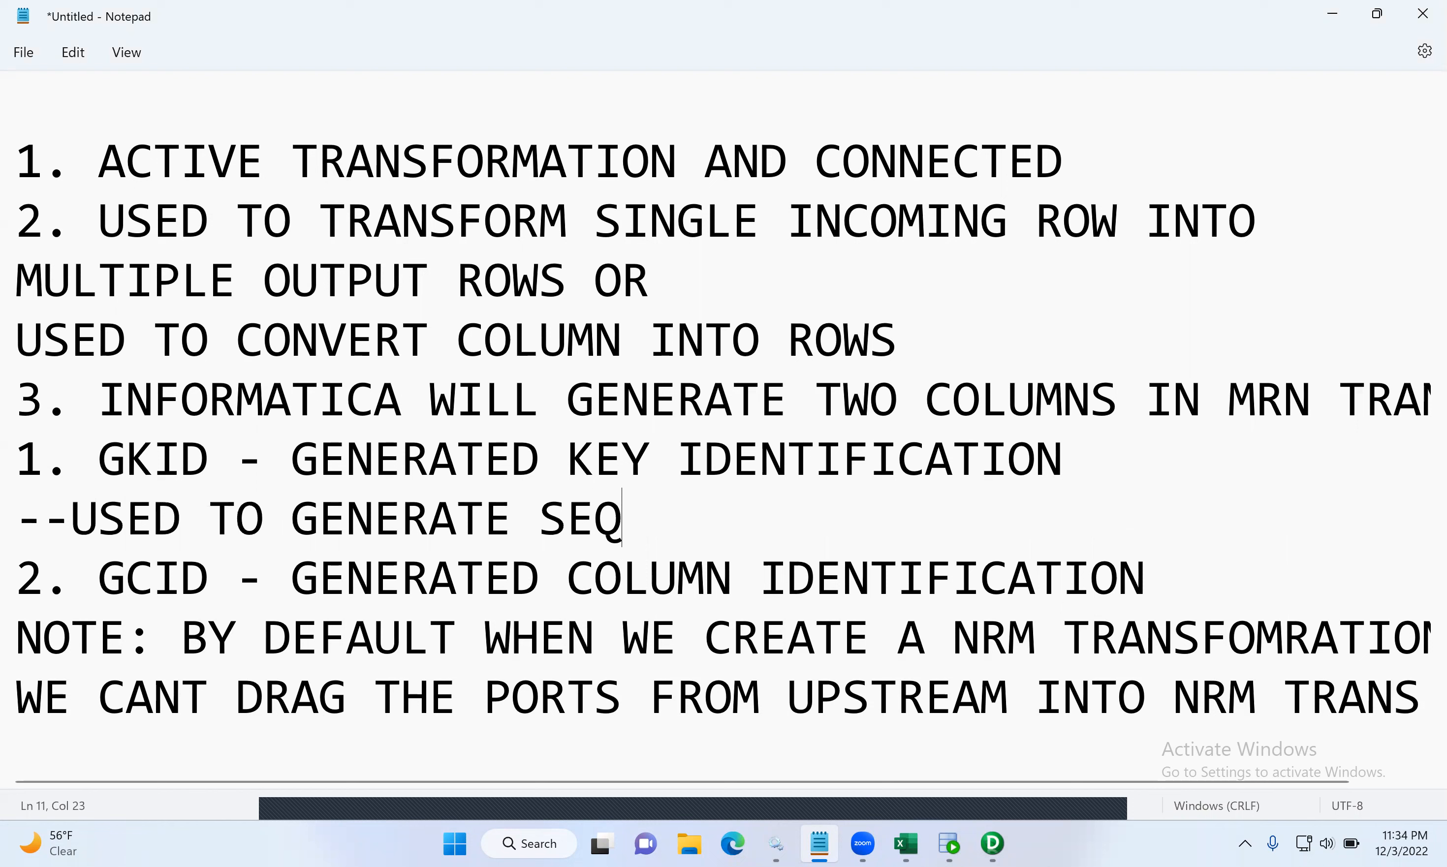
{"action": "key", "text": "BackSpace"}
{"action": "type", "text": "QUENCE"}
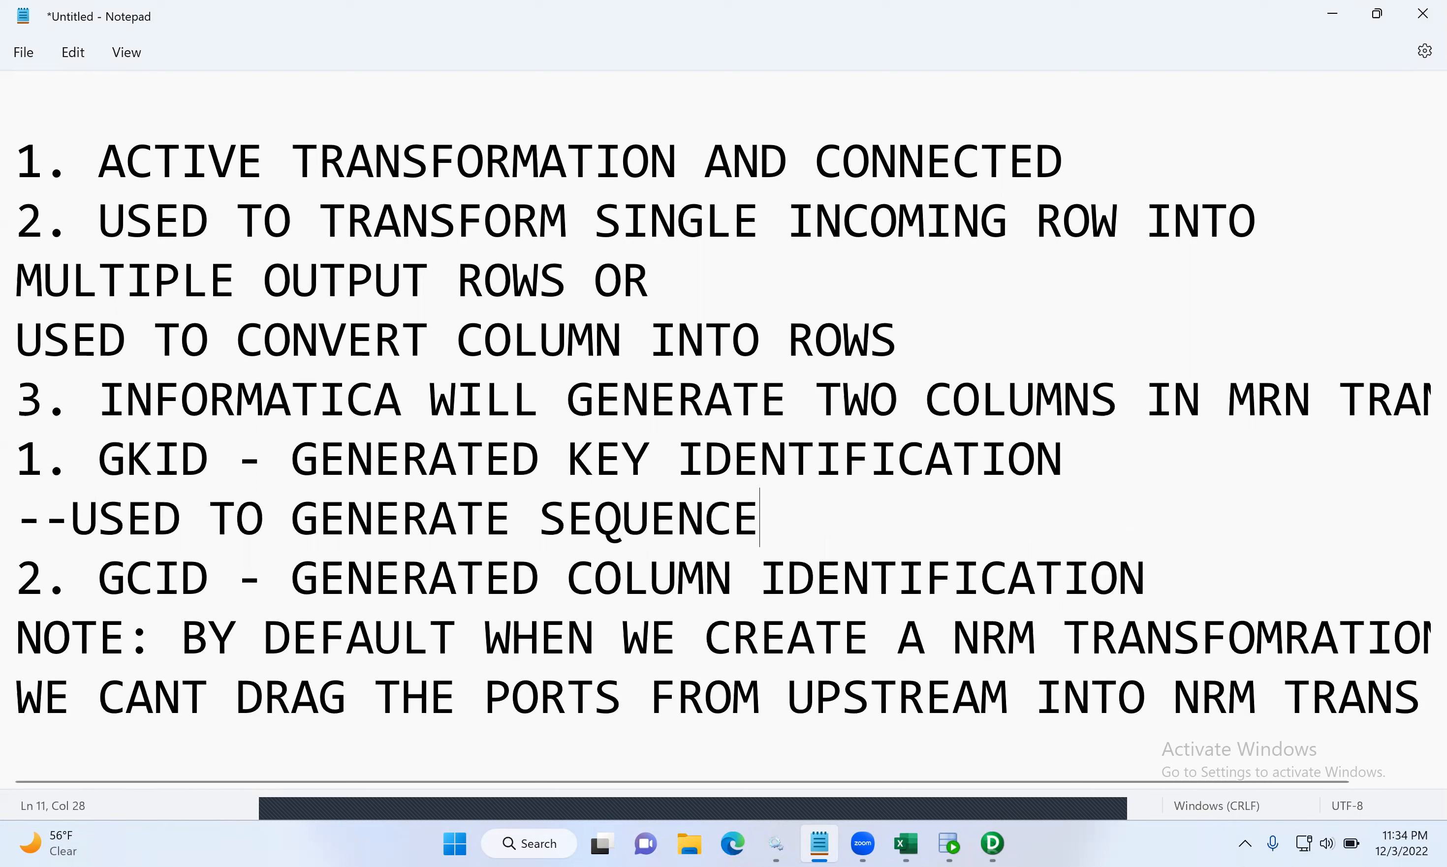
{"action": "type", "text": " OF id"}
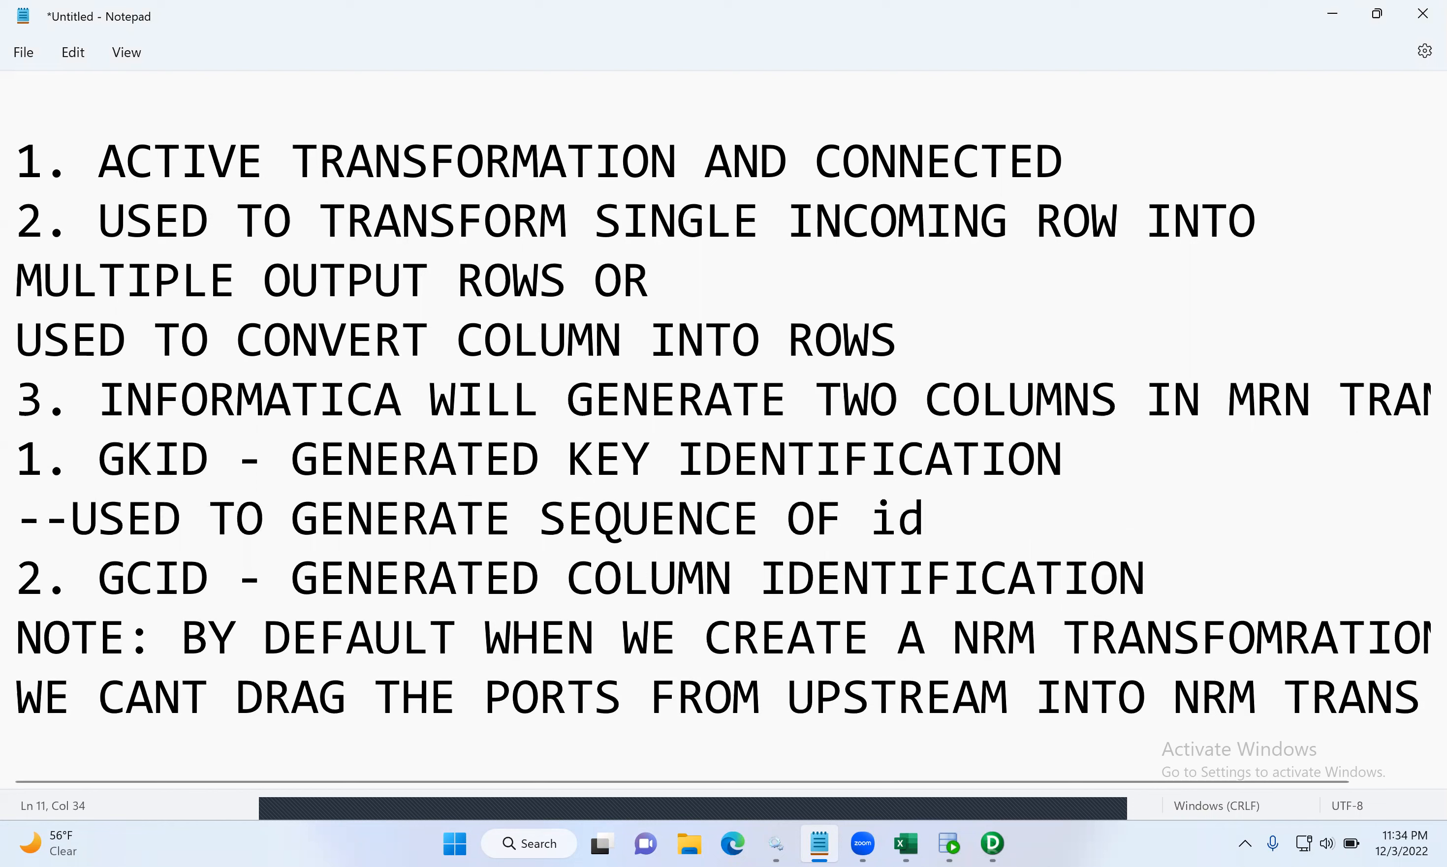
{"action": "key", "text": "BackSpace"}
{"action": "key", "text": "BackSpace"}
{"action": "type", "text": "ID'S"}
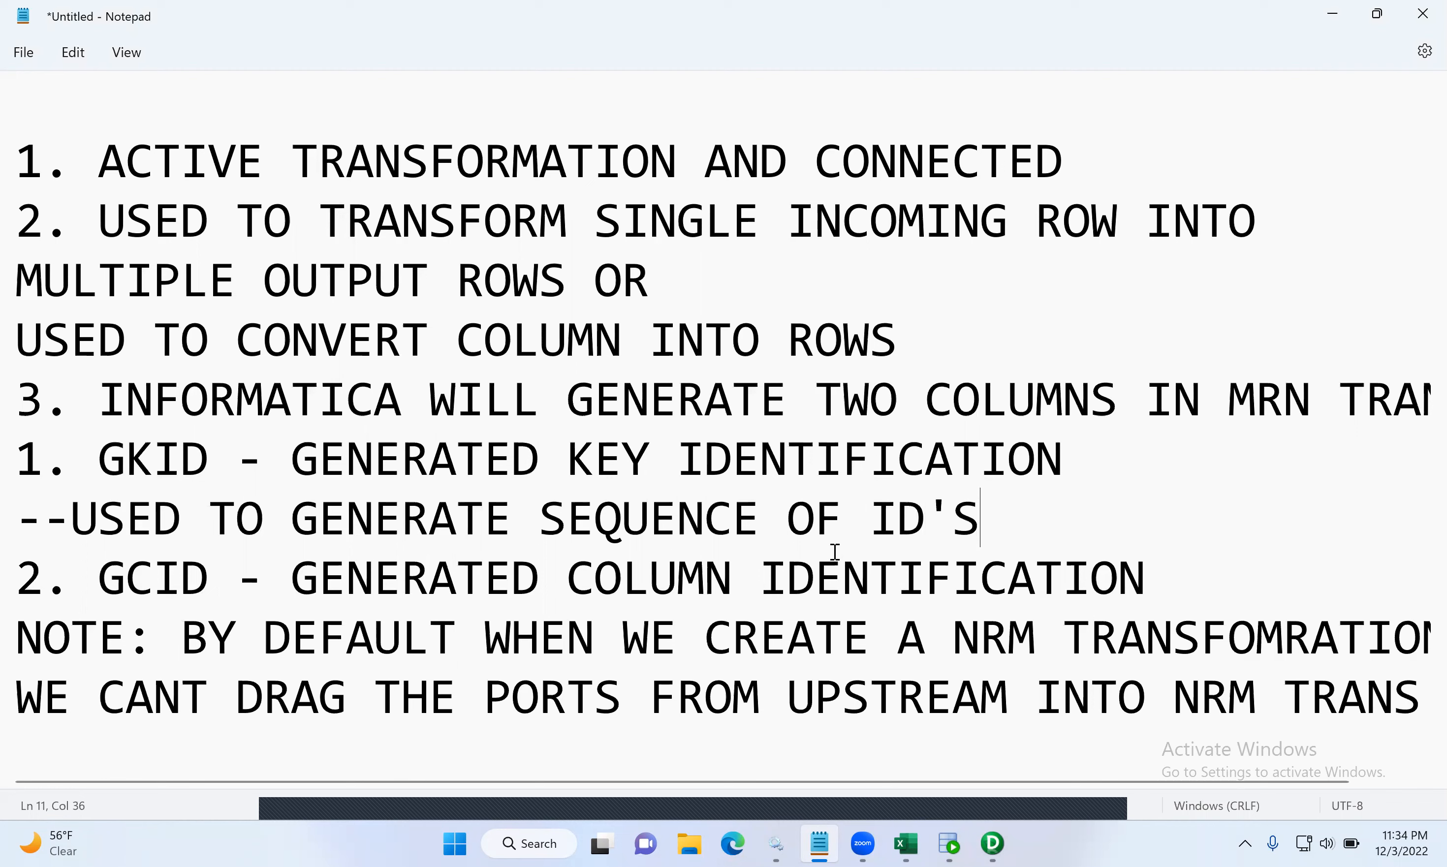
{"action": "left_click_drag", "start_coordinate": [992, 521], "coordinate": [194, 521]}
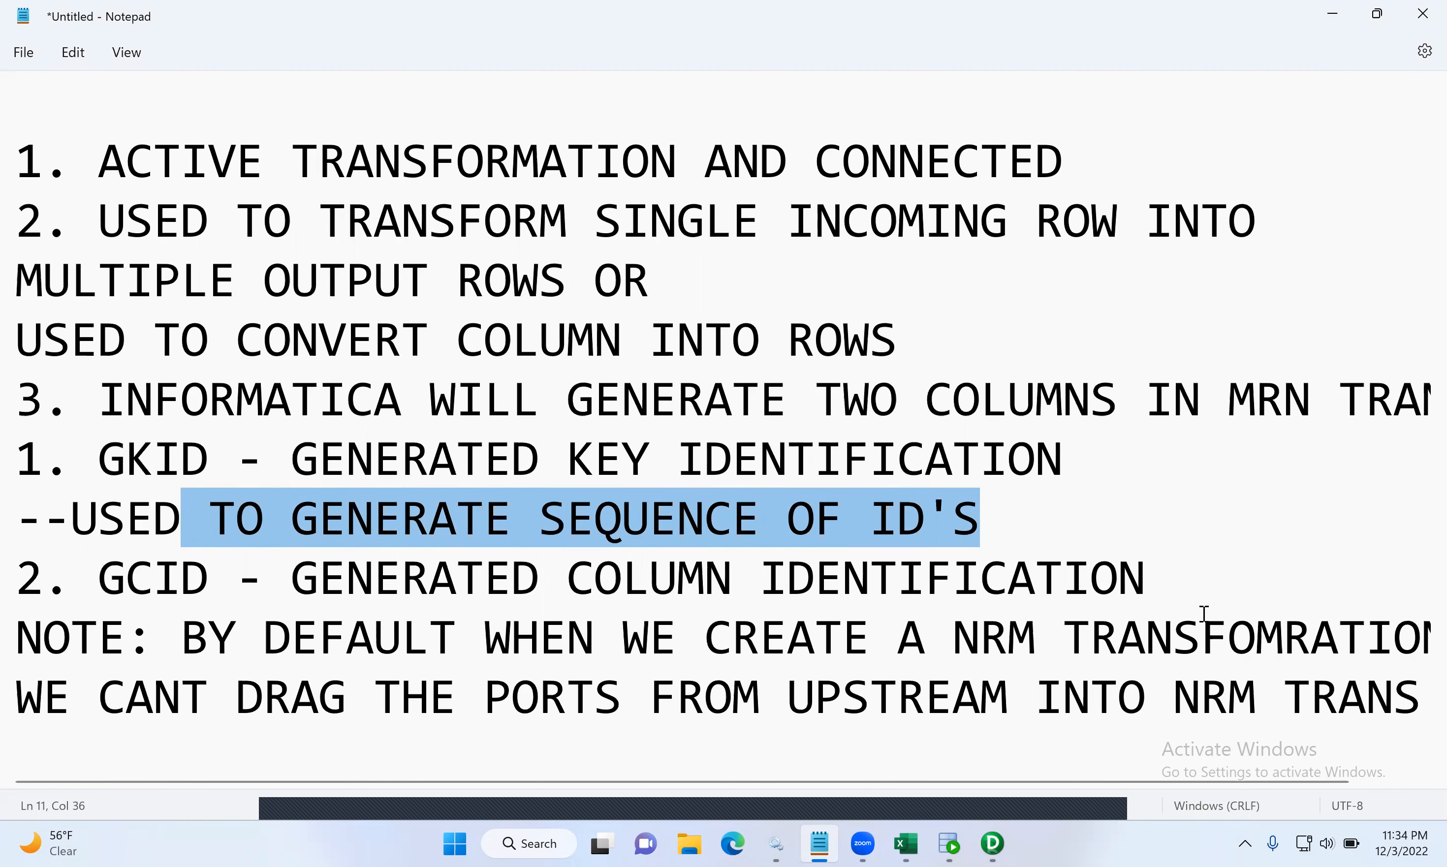
- Add the explanation "--USED TO GENERATE COLUMN ID" on a new line under the GCID entry
{"action": "left_click", "coordinate": [1186, 585]}
{"action": "key", "text": "Return"}
{"action": "type", "text": "-"}
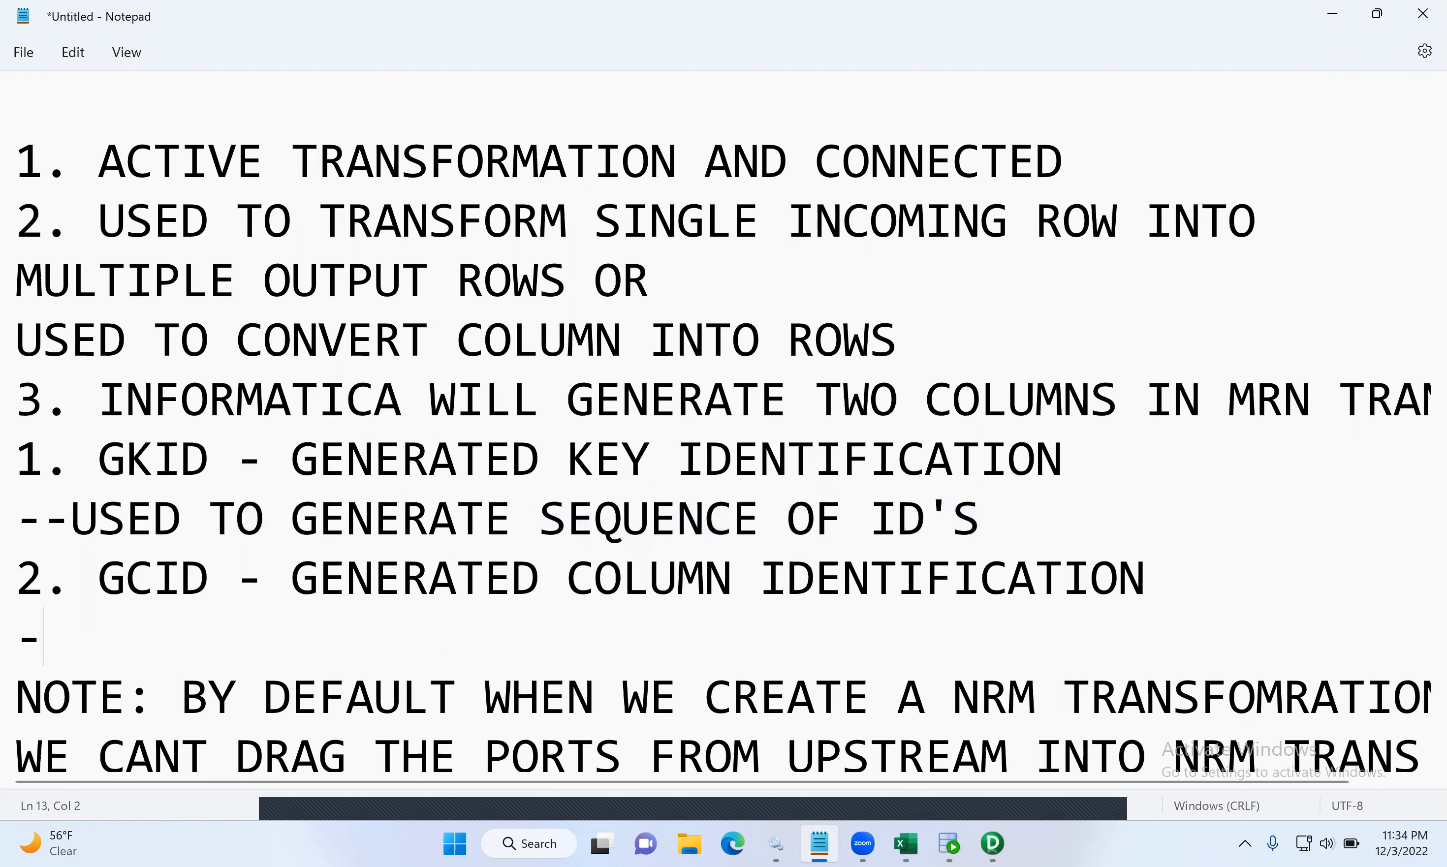
{"action": "type", "text": "-USED TO DE"}
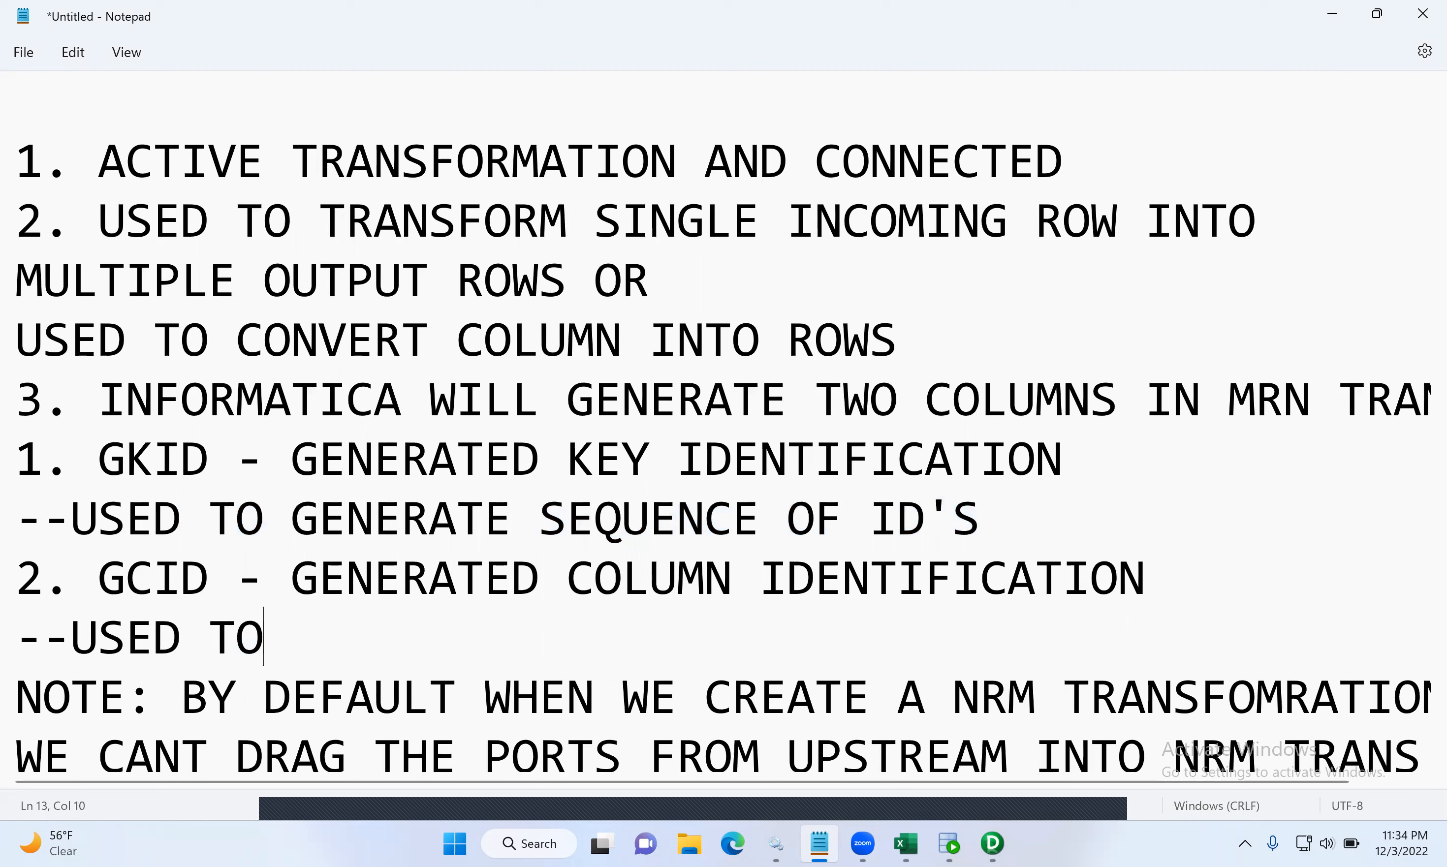
{"action": "key", "text": "BackSpace"}
{"action": "key", "text": "BackSpace"}
{"action": "type", "text": "GENERATE C"}
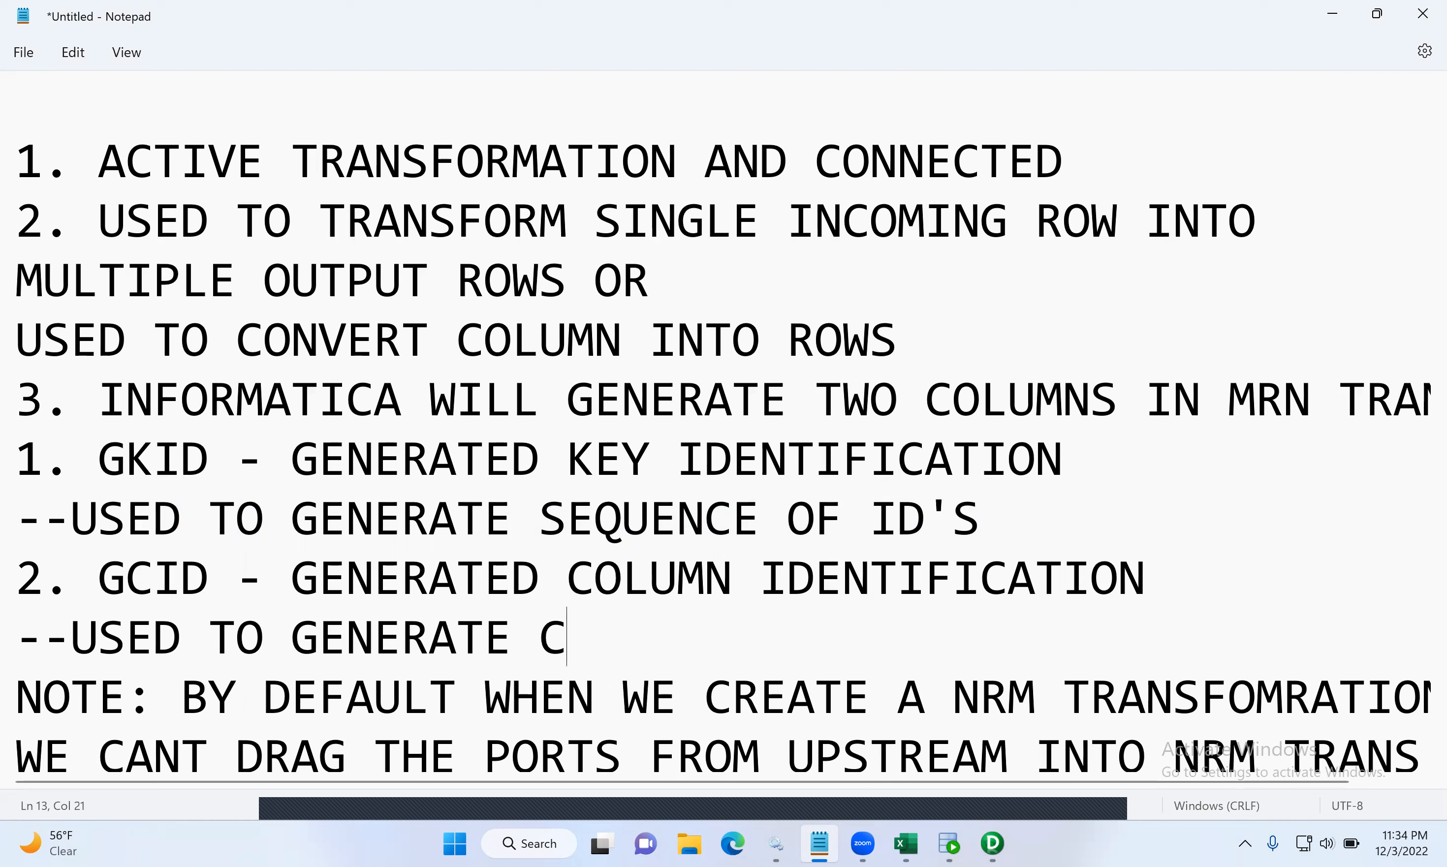
{"action": "type", "text": "OLUMN ID"}
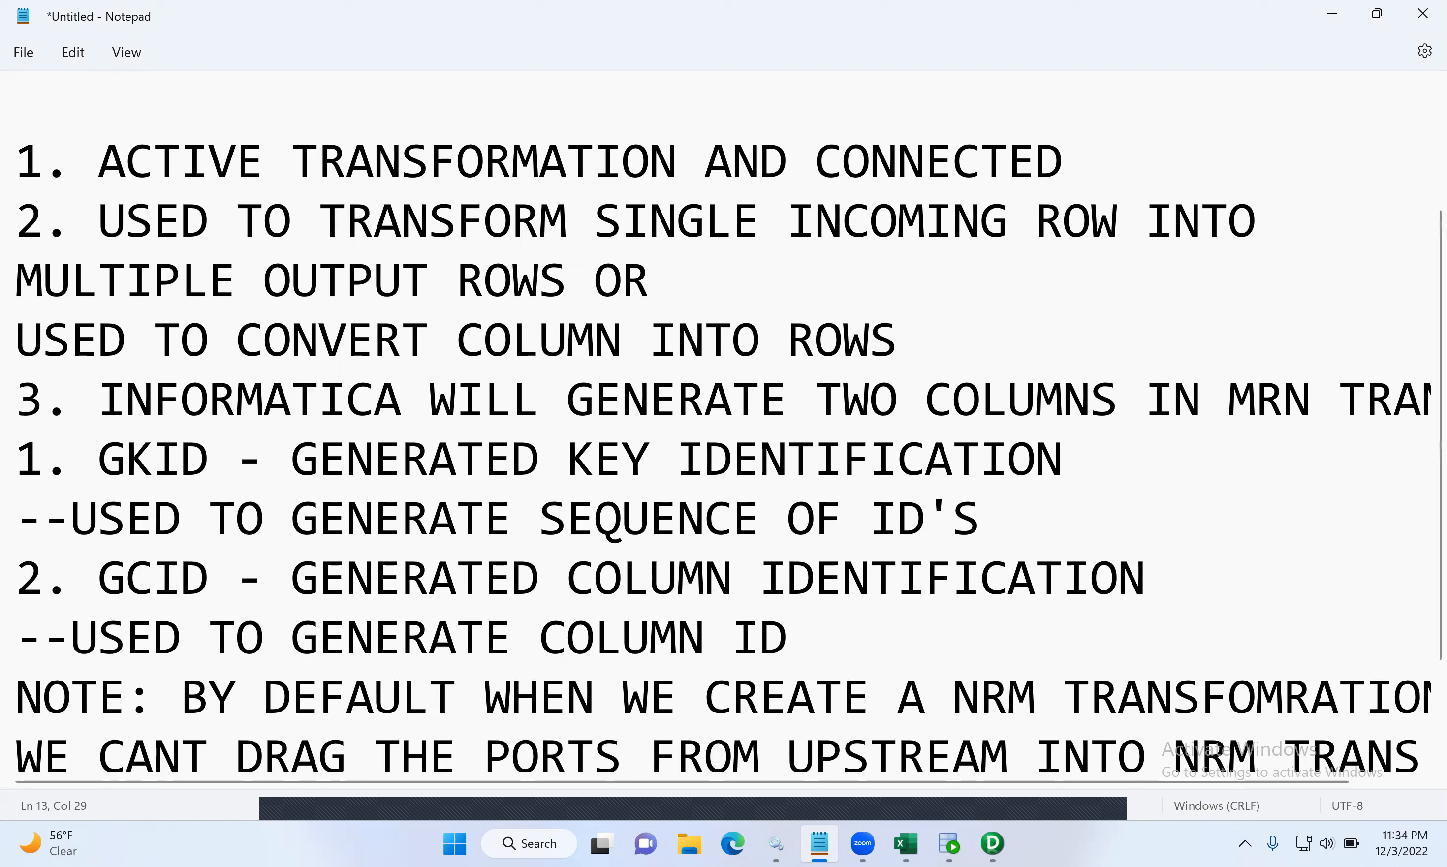
- Extend the GCID explanation with "(REPEATS THE SEQUENCE BASED ON OCCURS CLAUSE)" and place the parenthesised text on its own line
{"action": "type", "text": "()"}
{"action": "key", "text": "Left"}
{"action": "type", "text": "REPEATS"}
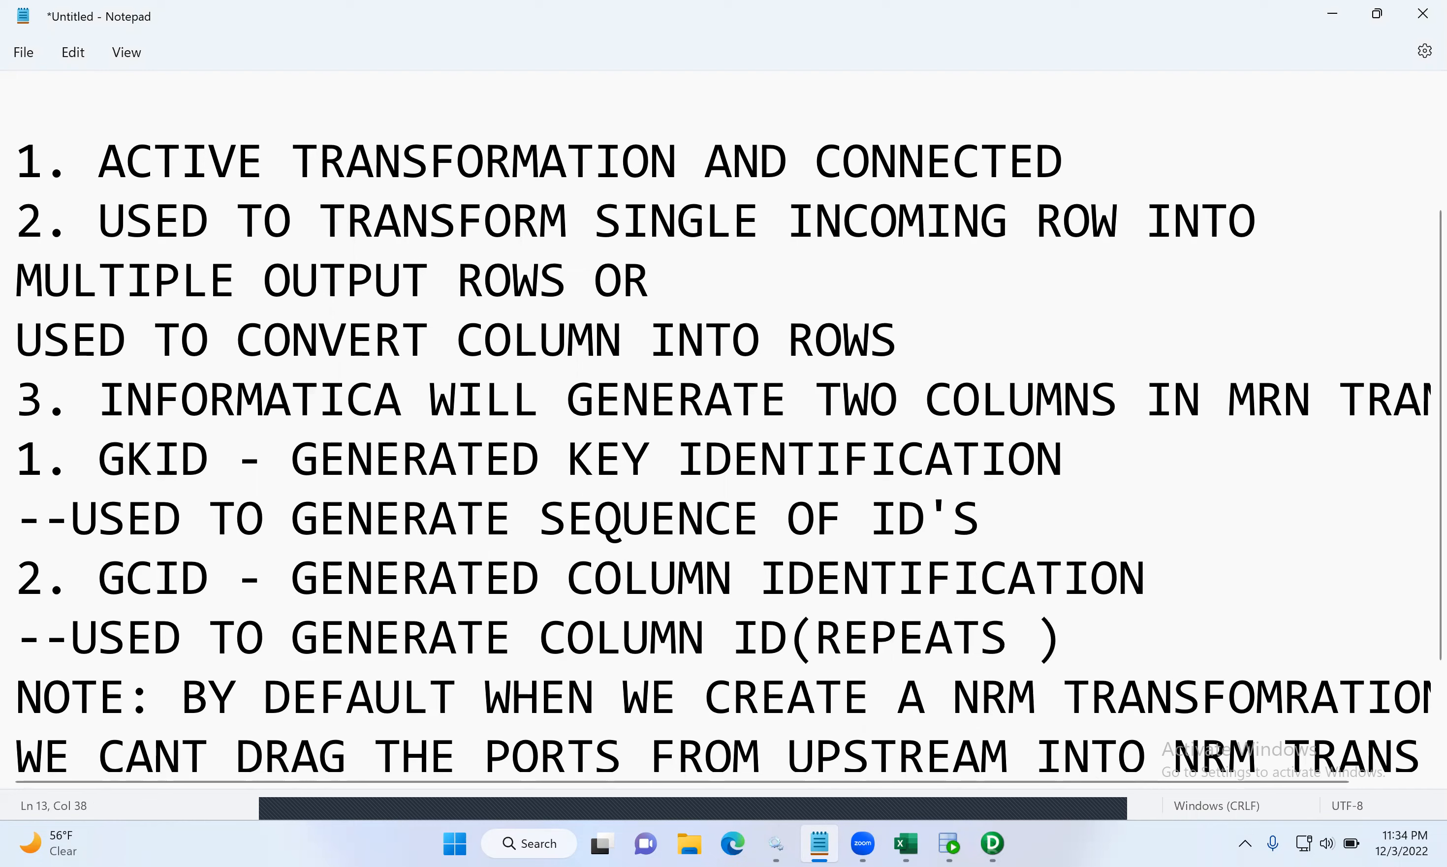
{"action": "type", "text": " THE SEQUENCE"}
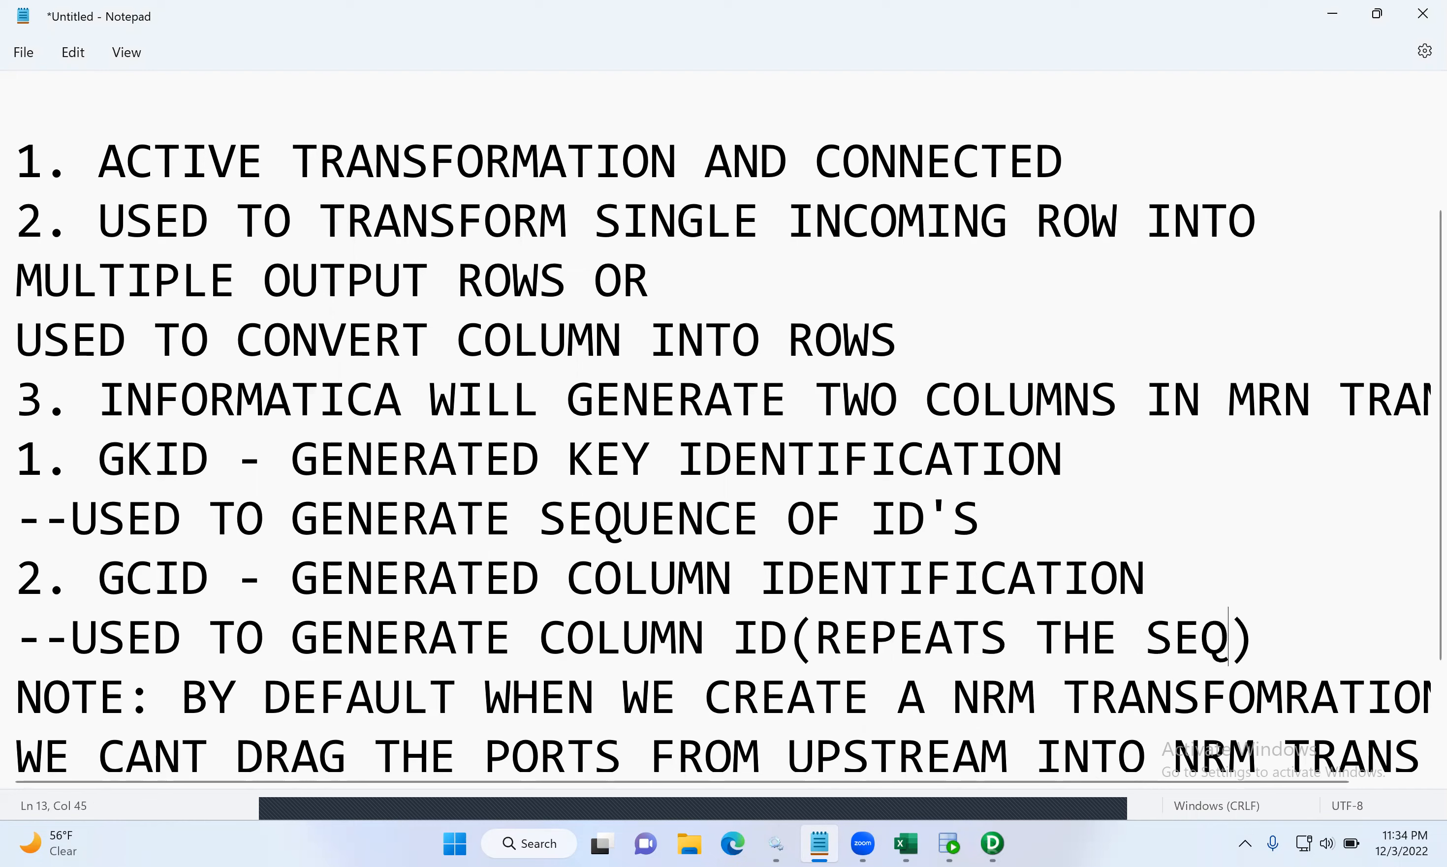
{"action": "type", "text": " BASED ON"}
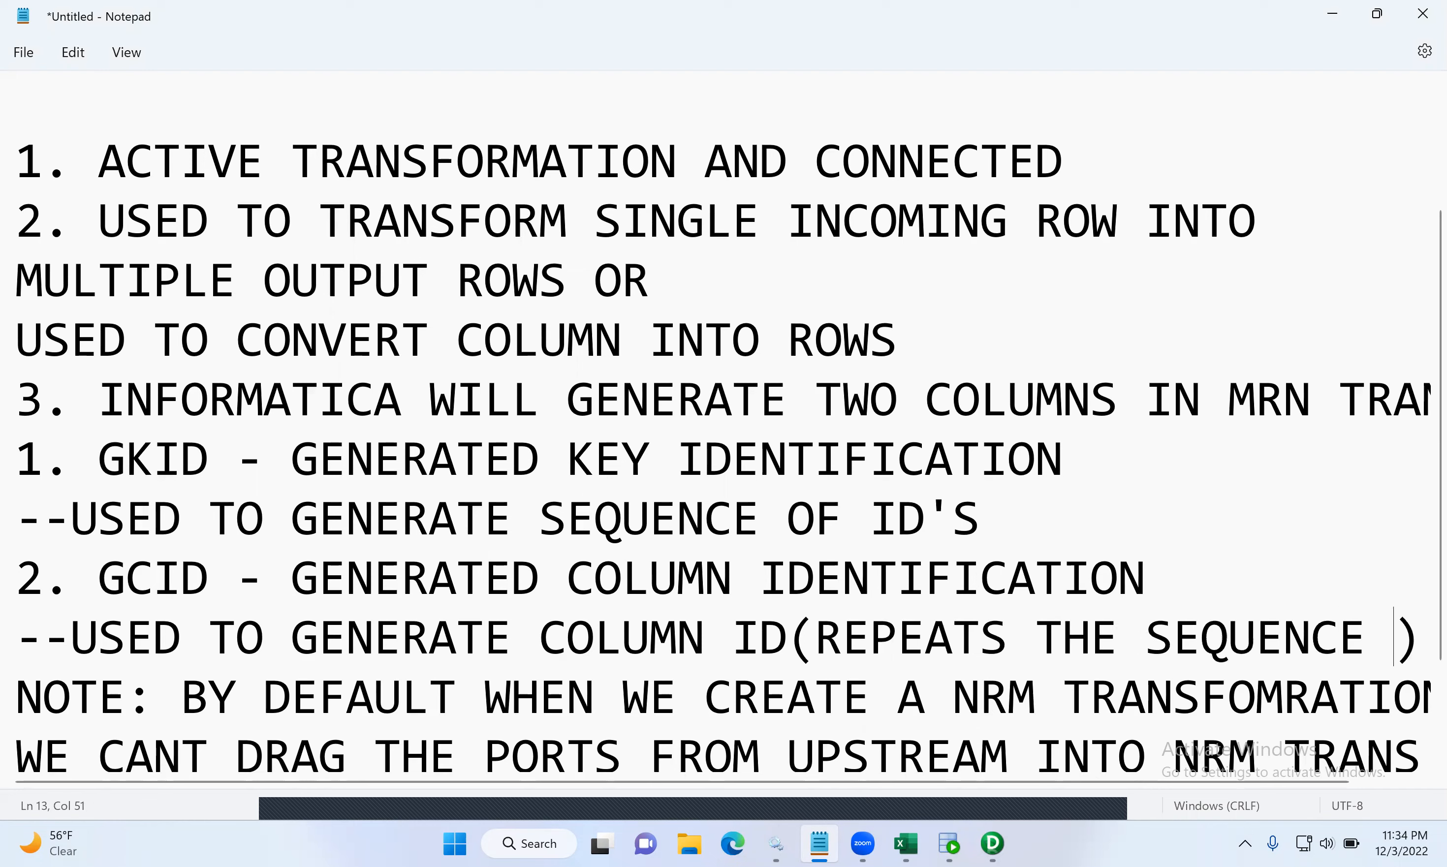
{"action": "type", "text": " OCCURE"}
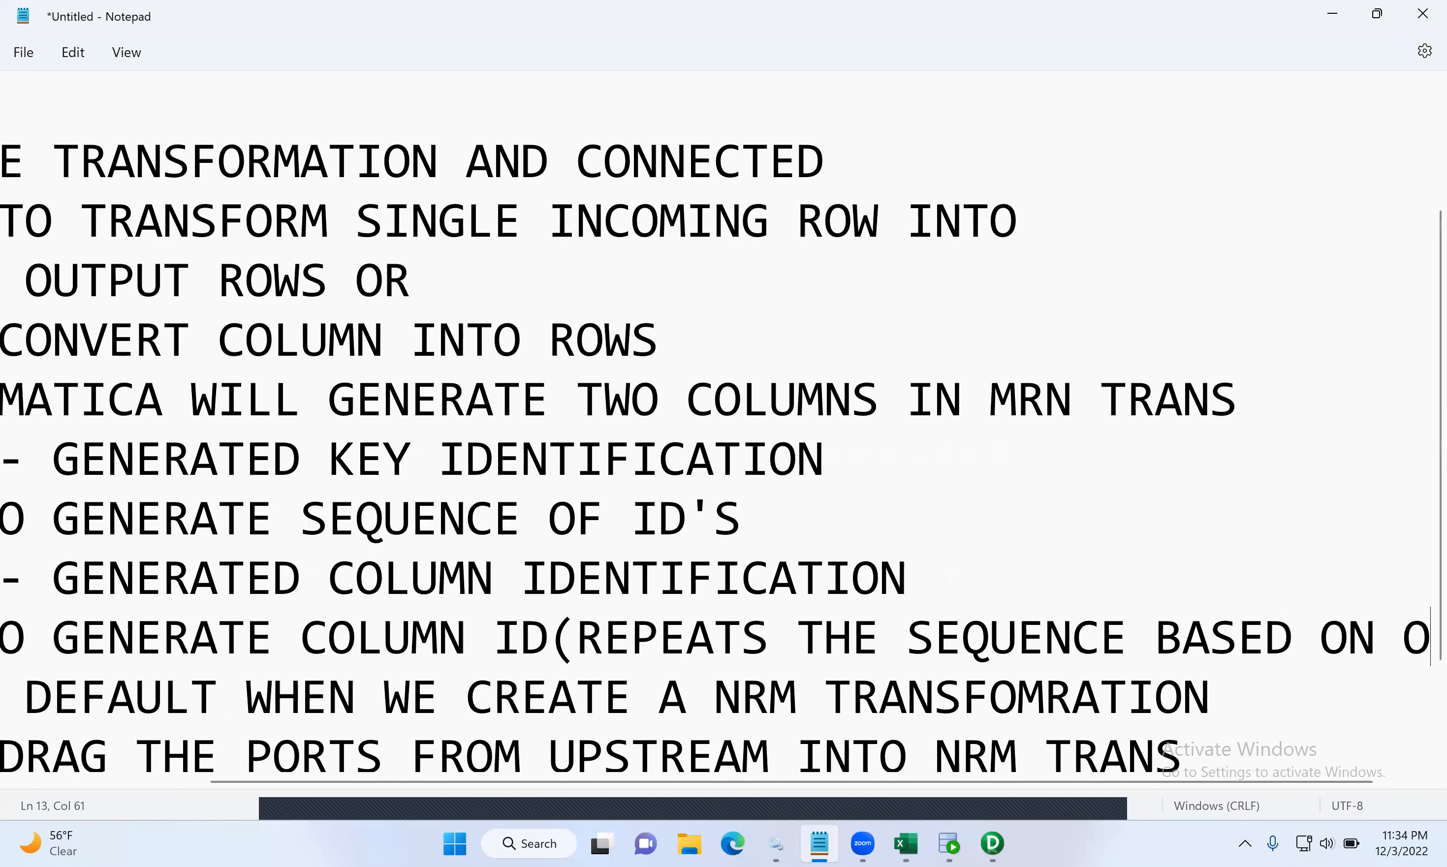
{"action": "key", "text": "BackSpace"}
{"action": "type", "text": "S CLAUSE"}
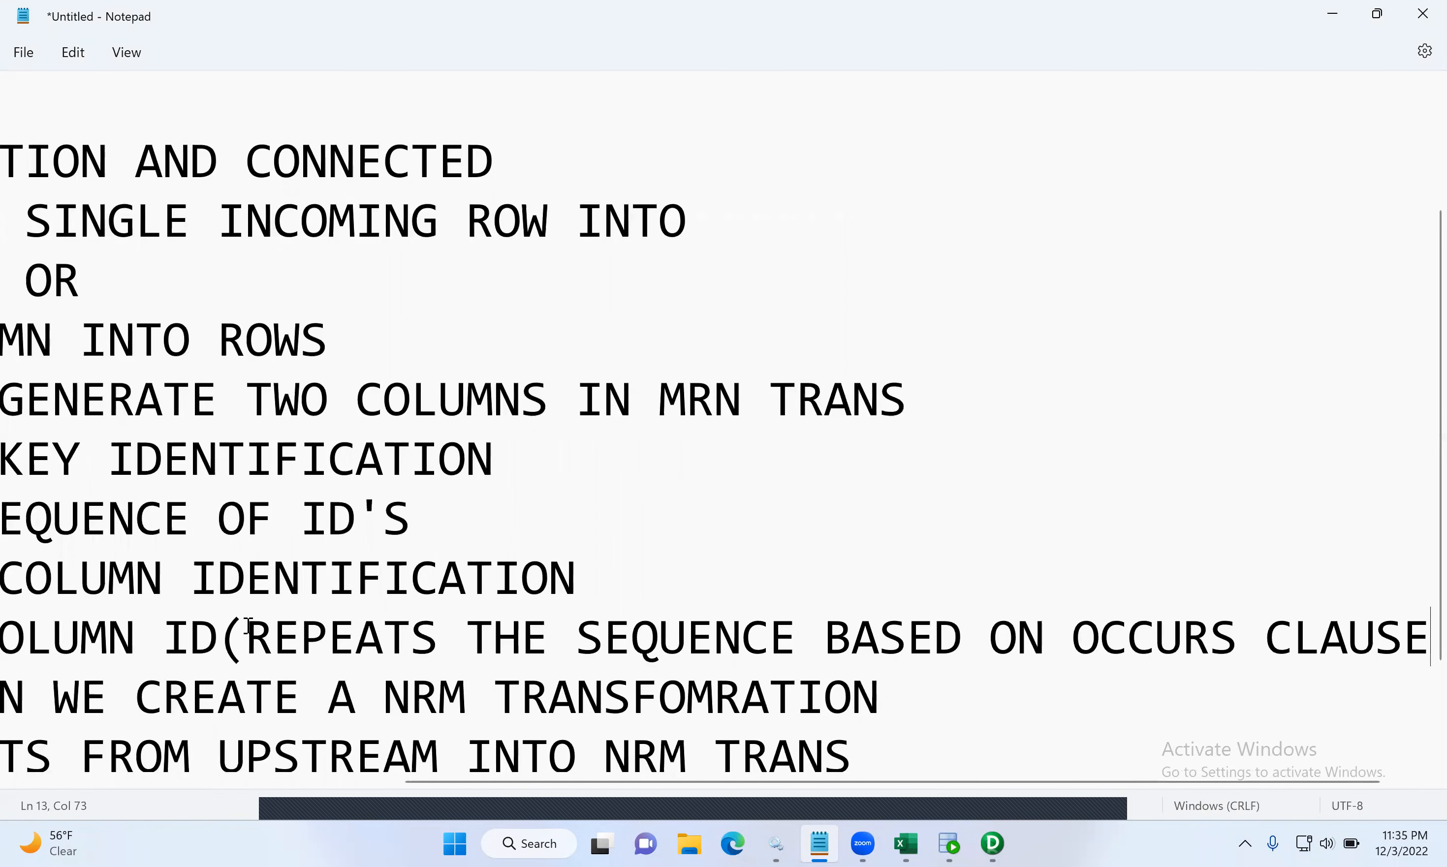
{"action": "left_click", "coordinate": [225, 632]}
{"action": "key", "text": "Return"}
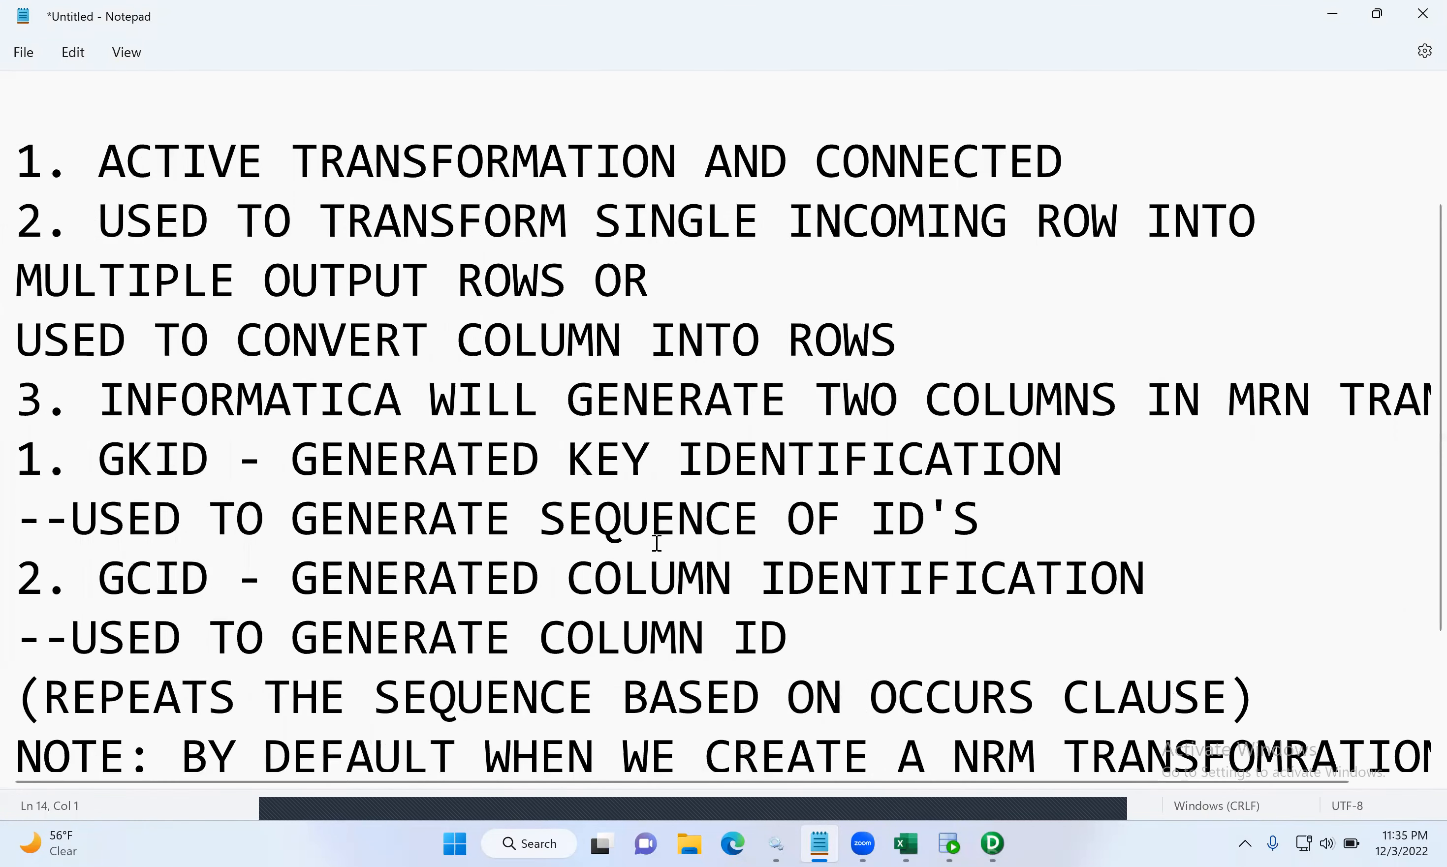
- Insert a blank line between point 3 and the GKID entry
{"action": "left_click", "coordinate": [870, 340]}
{"action": "left_click", "coordinate": [21, 452]}
{"action": "key", "text": "Return"}
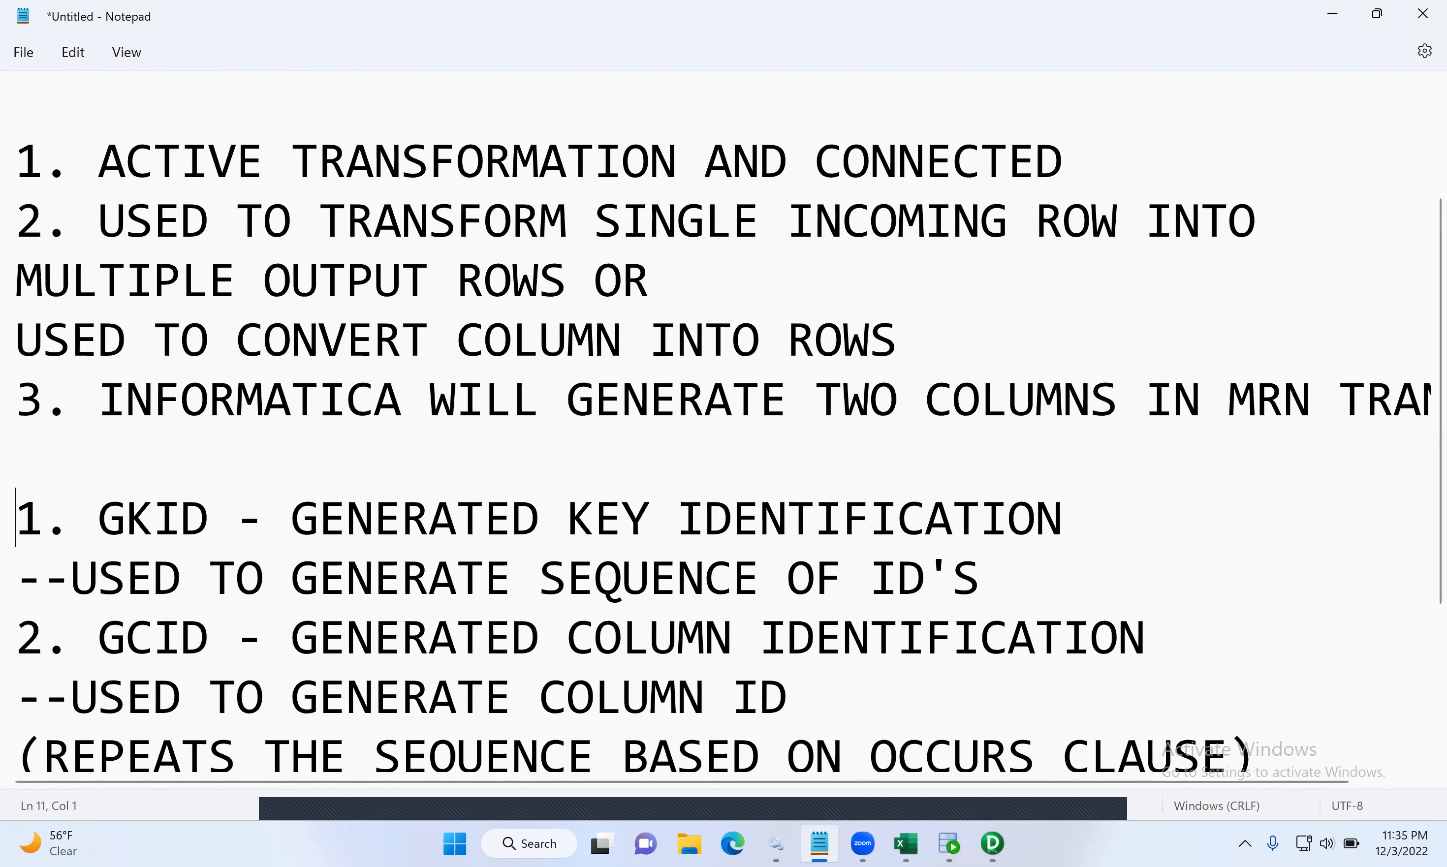
{"action": "scroll", "coordinate": [226, 478], "scroll_direction": "down", "scroll_amount": 2}
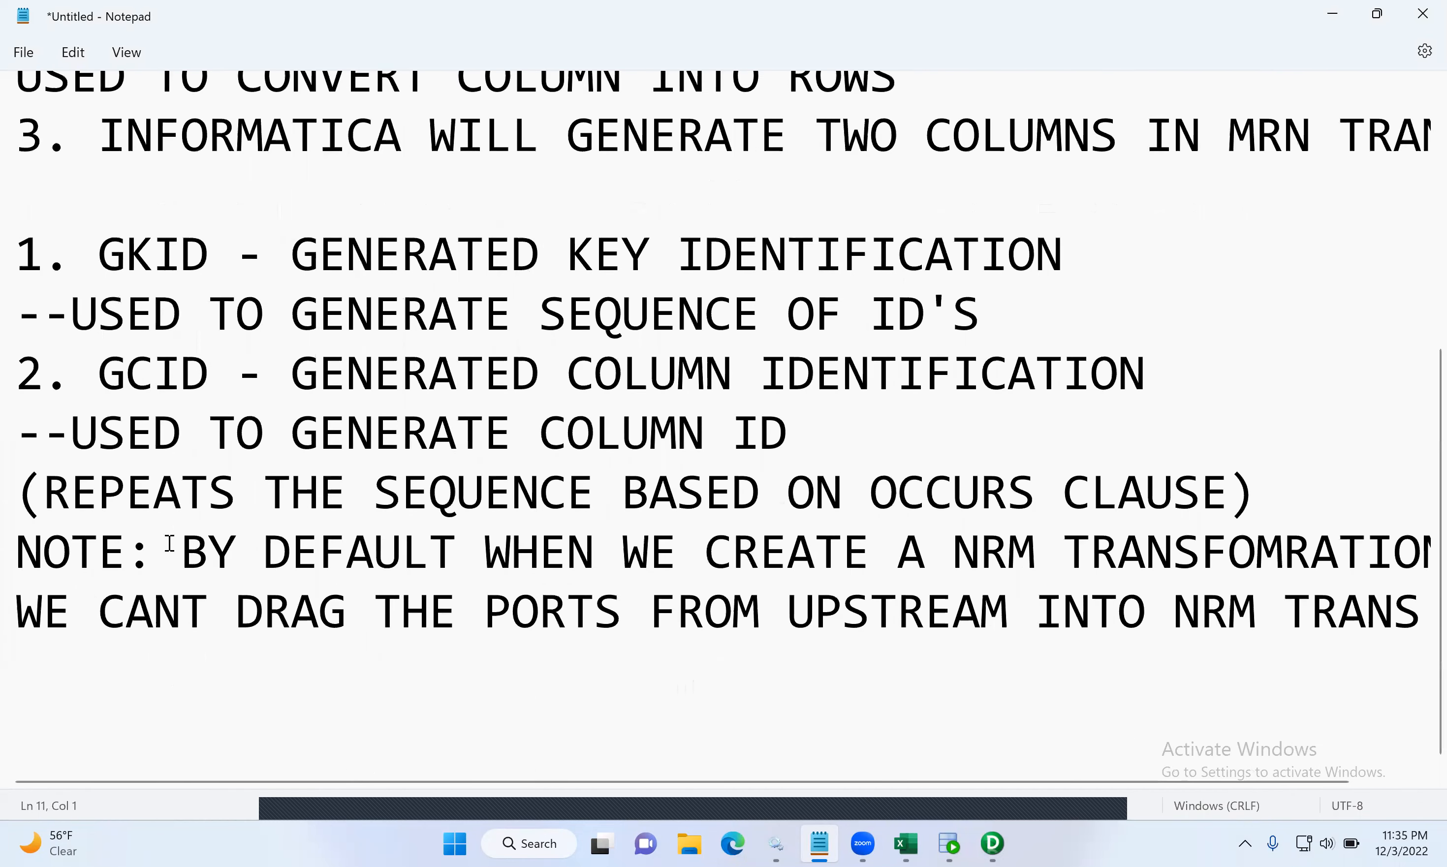
{"action": "scroll", "coordinate": [33, 437], "scroll_direction": "down", "scroll_amount": 1}
{"action": "left_click", "coordinate": [21, 435]}
{"action": "key", "text": "Return"}
{"action": "key", "text": "Return"}
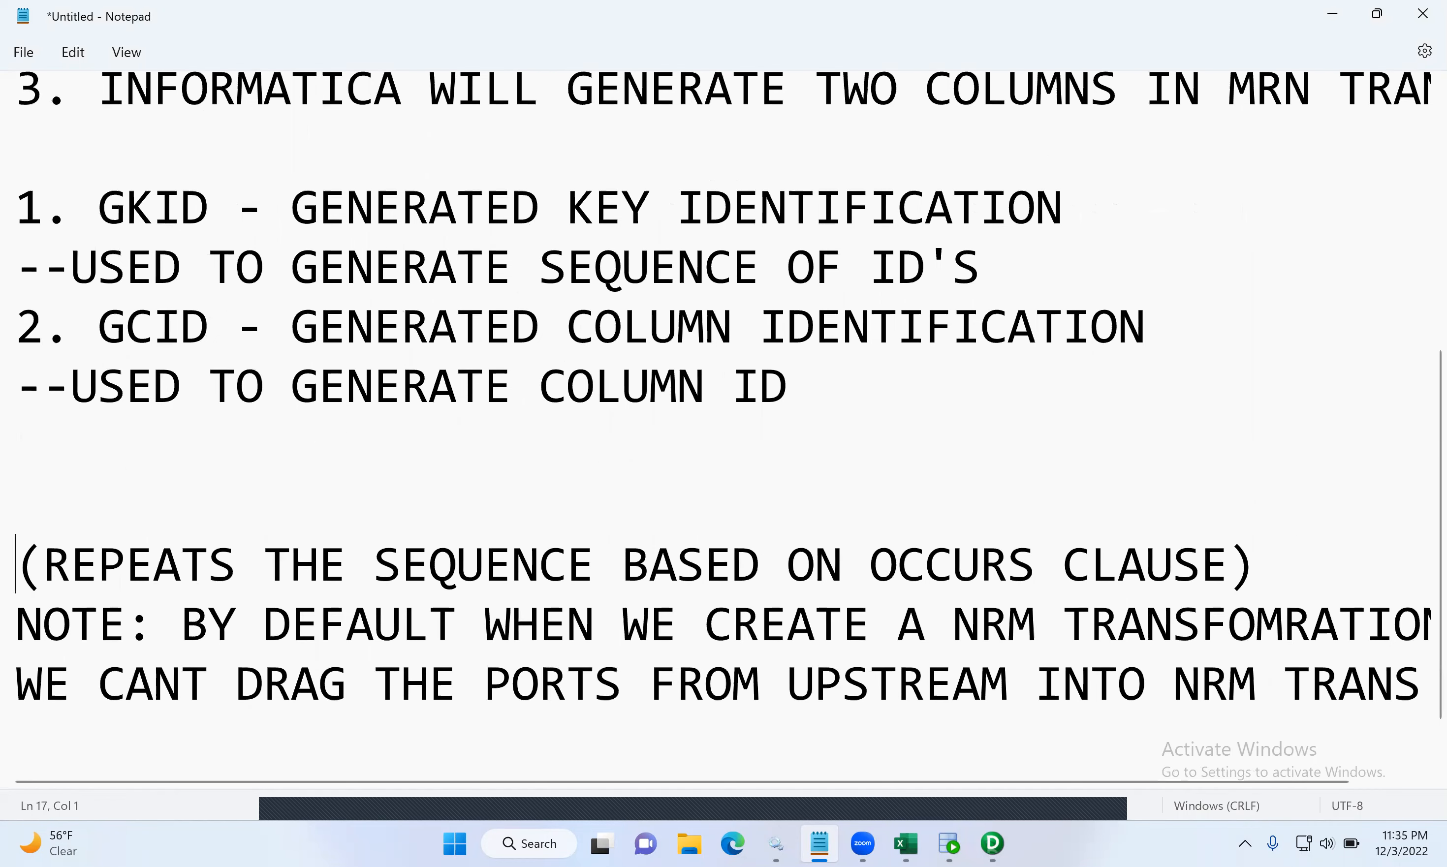
{"action": "key", "text": "BackSpace"}
{"action": "key", "text": "BackSpace"}
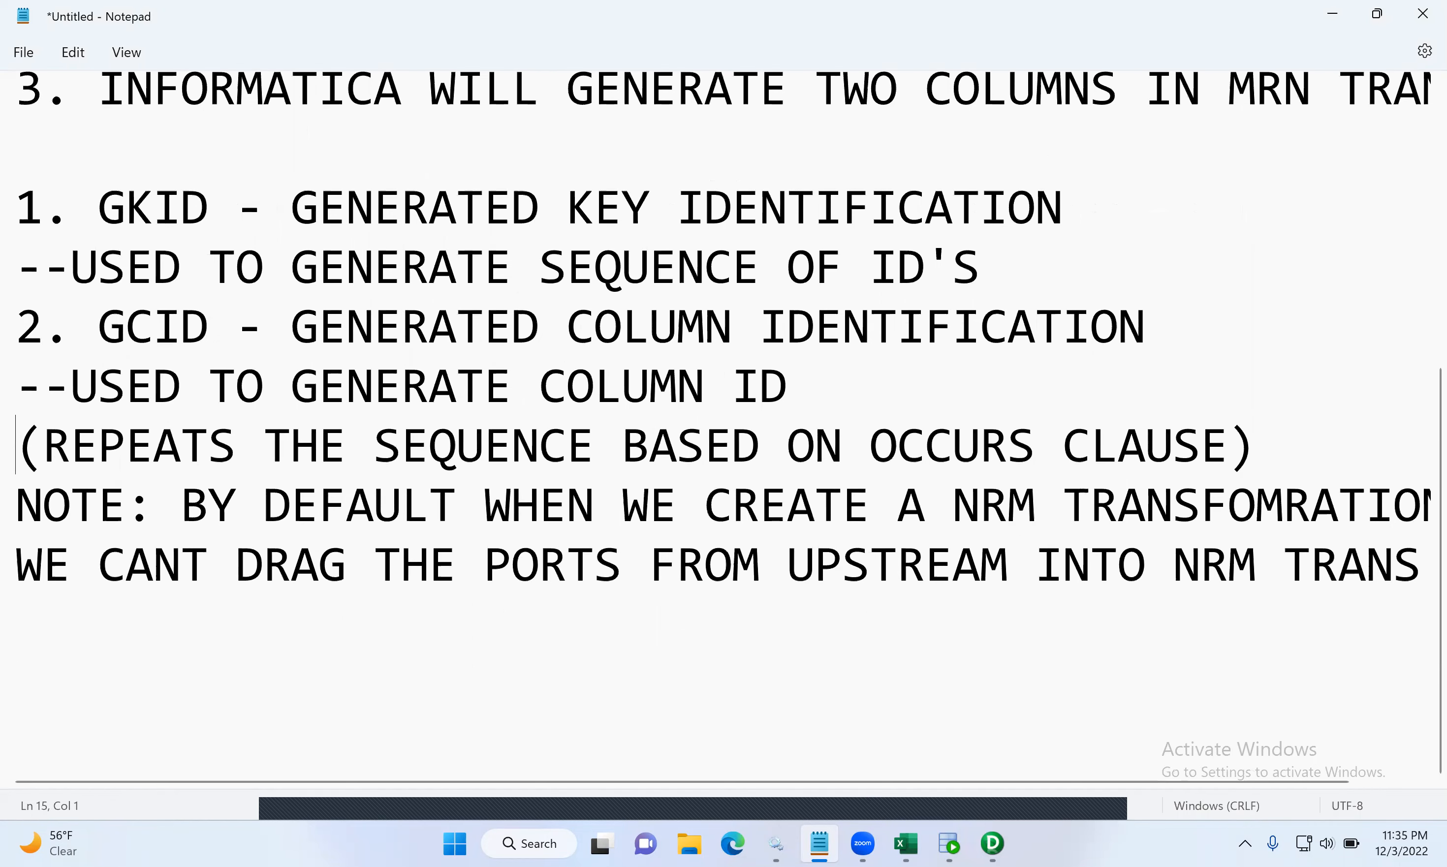
- Insert three blank lines between the GCID explanation and the NOTE paragraph, and highlight the whole GKID and GCID block
{"action": "key", "text": "Down"}
{"action": "key", "text": "Return"}
{"action": "key", "text": "Return"}
{"action": "key", "text": "Return"}
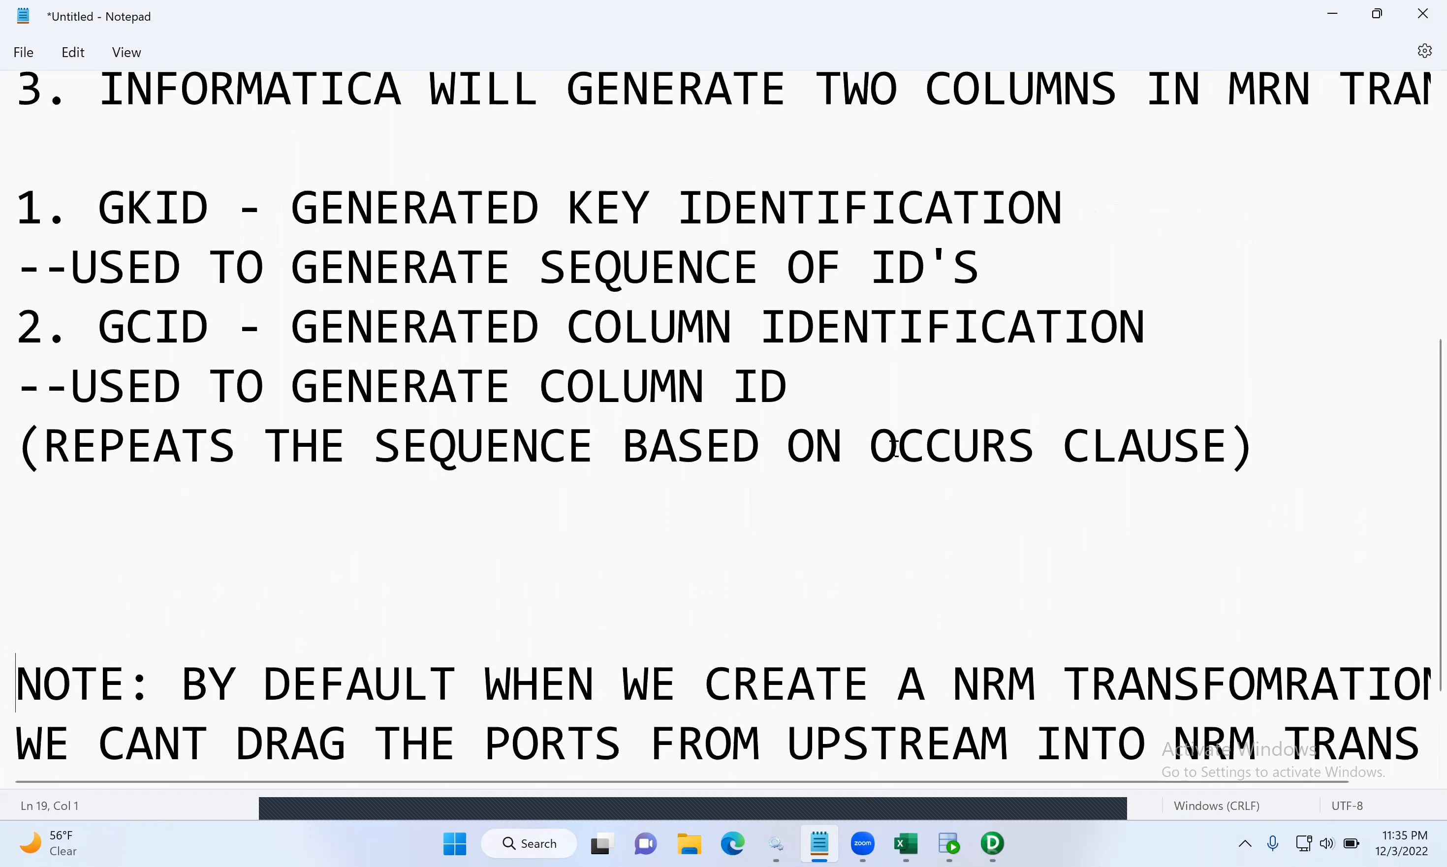
{"action": "left_click_drag", "start_coordinate": [1259, 445], "coordinate": [11, 232]}
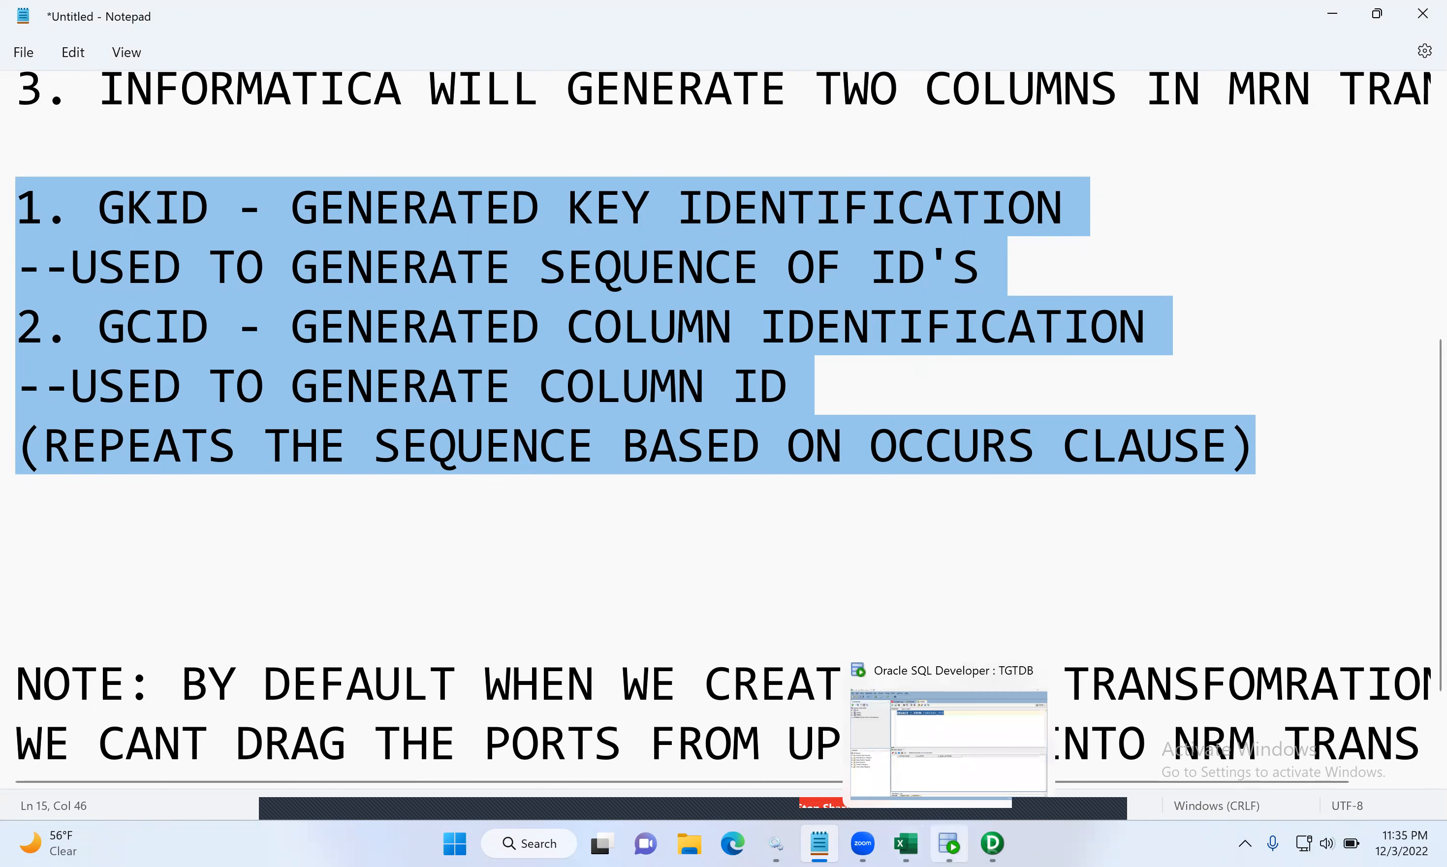
- Switch to PowerCenter Designer and link all SQ_COMPANY ports to the input ports of NRM_SALES
{"action": "left_click", "coordinate": [934, 802]}
{"action": "left_click", "coordinate": [949, 844]}
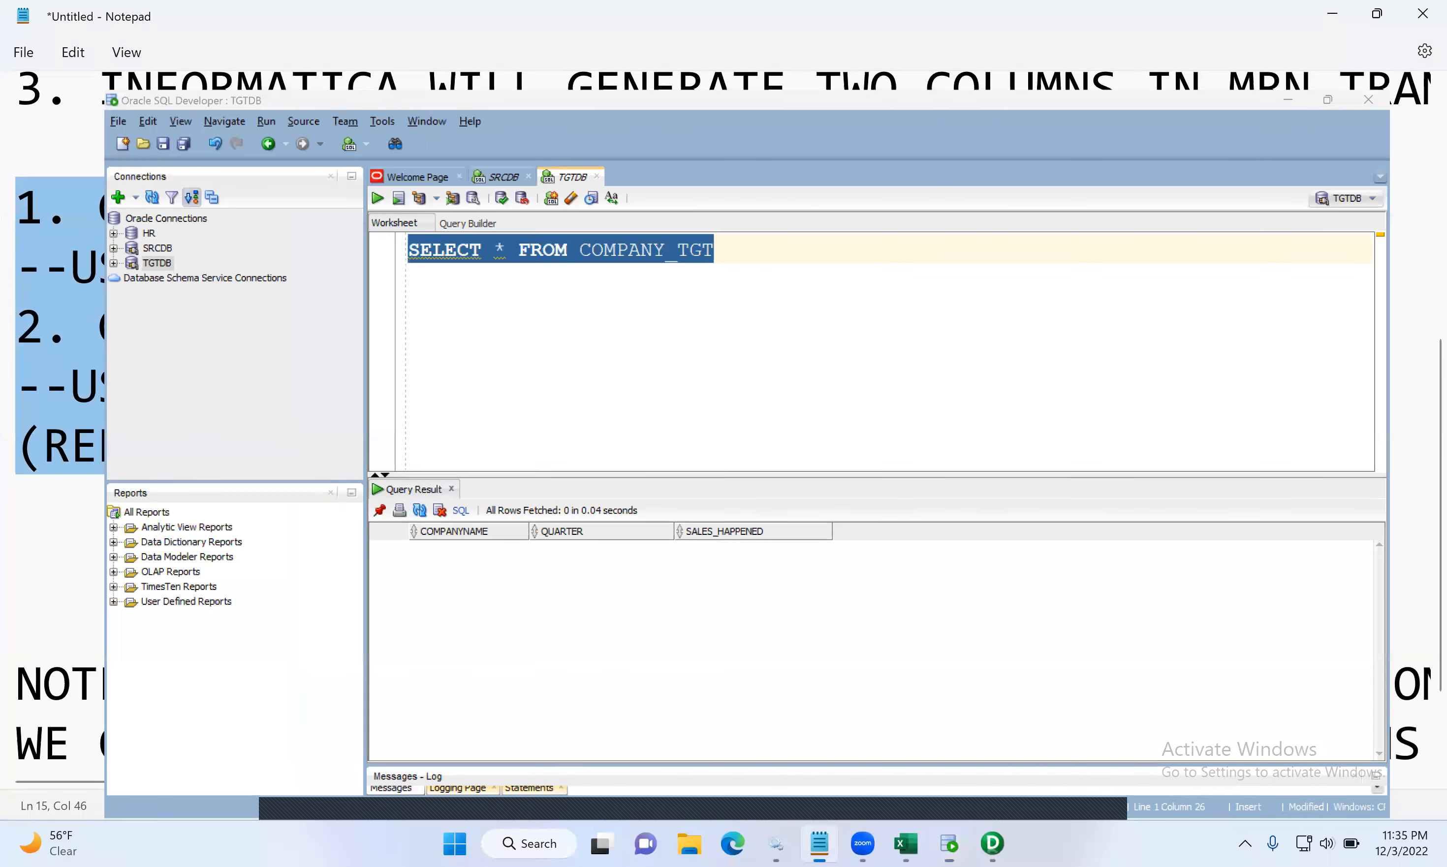
{"action": "left_click", "coordinate": [992, 843]}
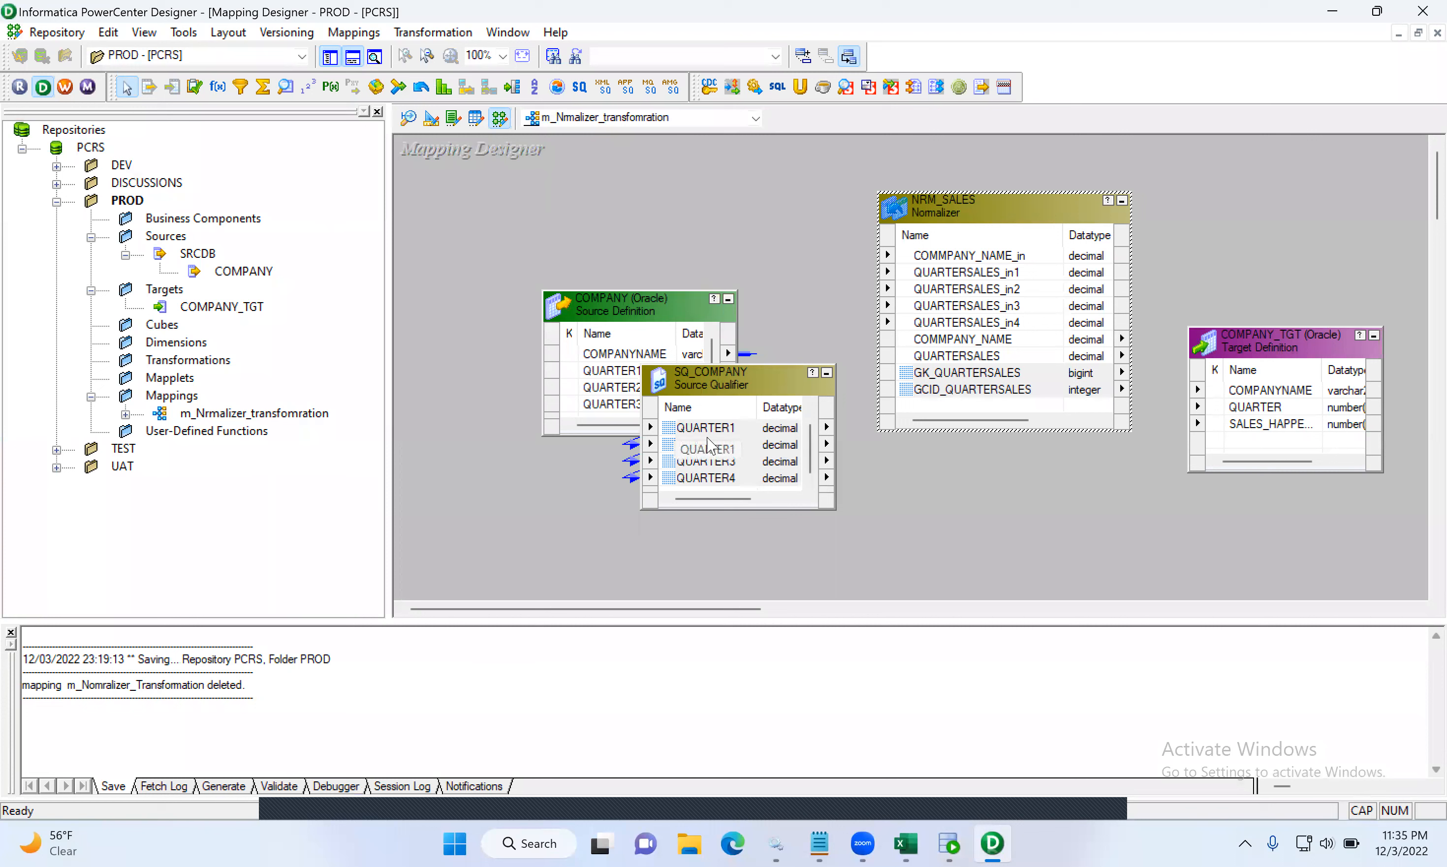
{"action": "left_click", "coordinate": [728, 443]}
{"action": "key", "text": "ctrl+a"}
{"action": "scroll", "coordinate": [729, 443], "scroll_direction": "up", "scroll_amount": 1}
{"action": "left_click_drag", "start_coordinate": [684, 438], "coordinate": [909, 262]}
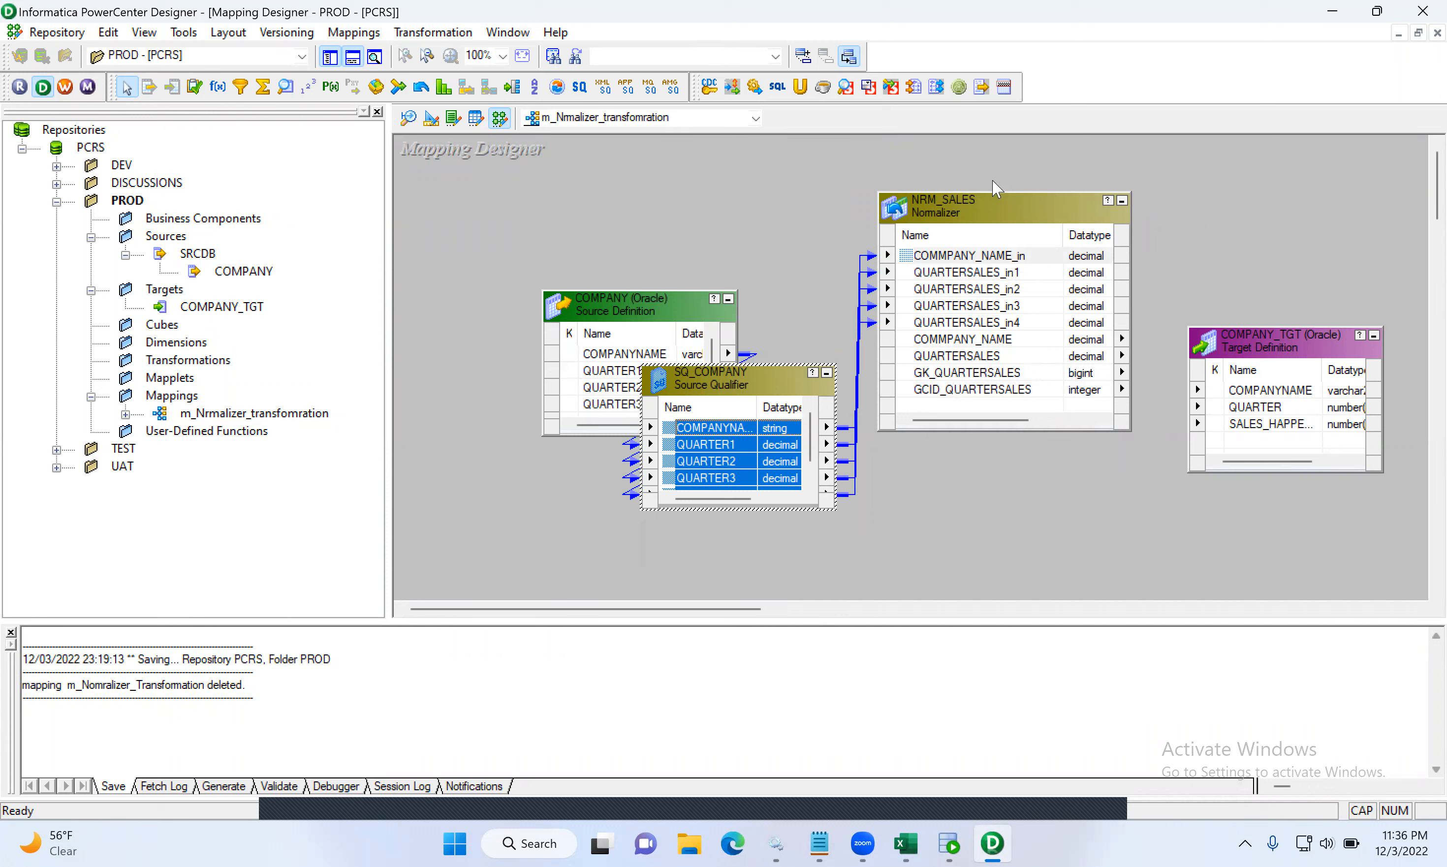
- Set the datatype of the COMMPANY_NAME column in the NRM_SALES Normalizer definition to string and accept the change
{"action": "left_click_drag", "start_coordinate": [998, 340], "coordinate": [1003, 346]}
{"action": "double_click", "coordinate": [1005, 213]}
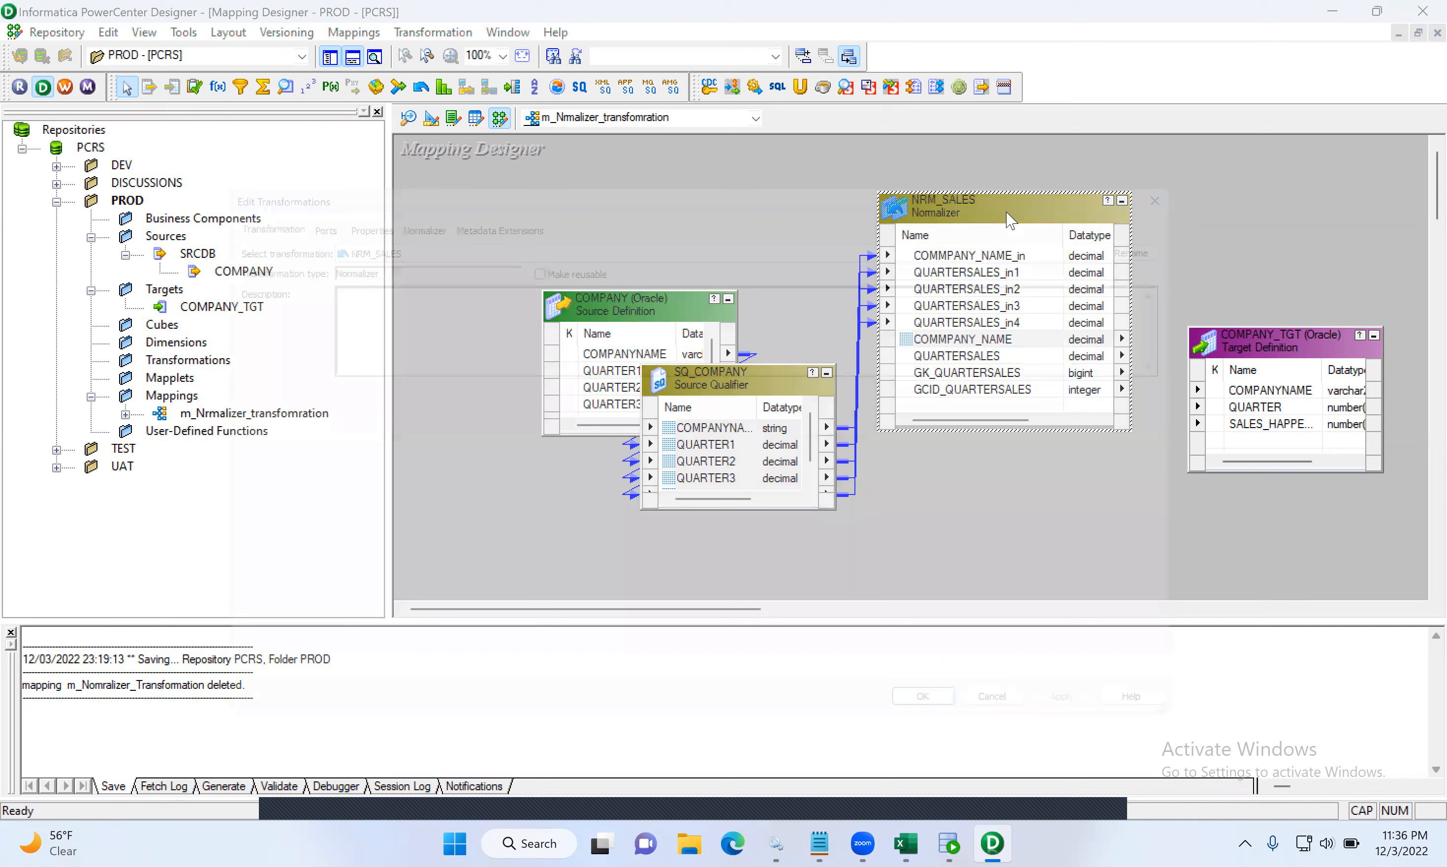
{"action": "left_click", "coordinate": [415, 219]}
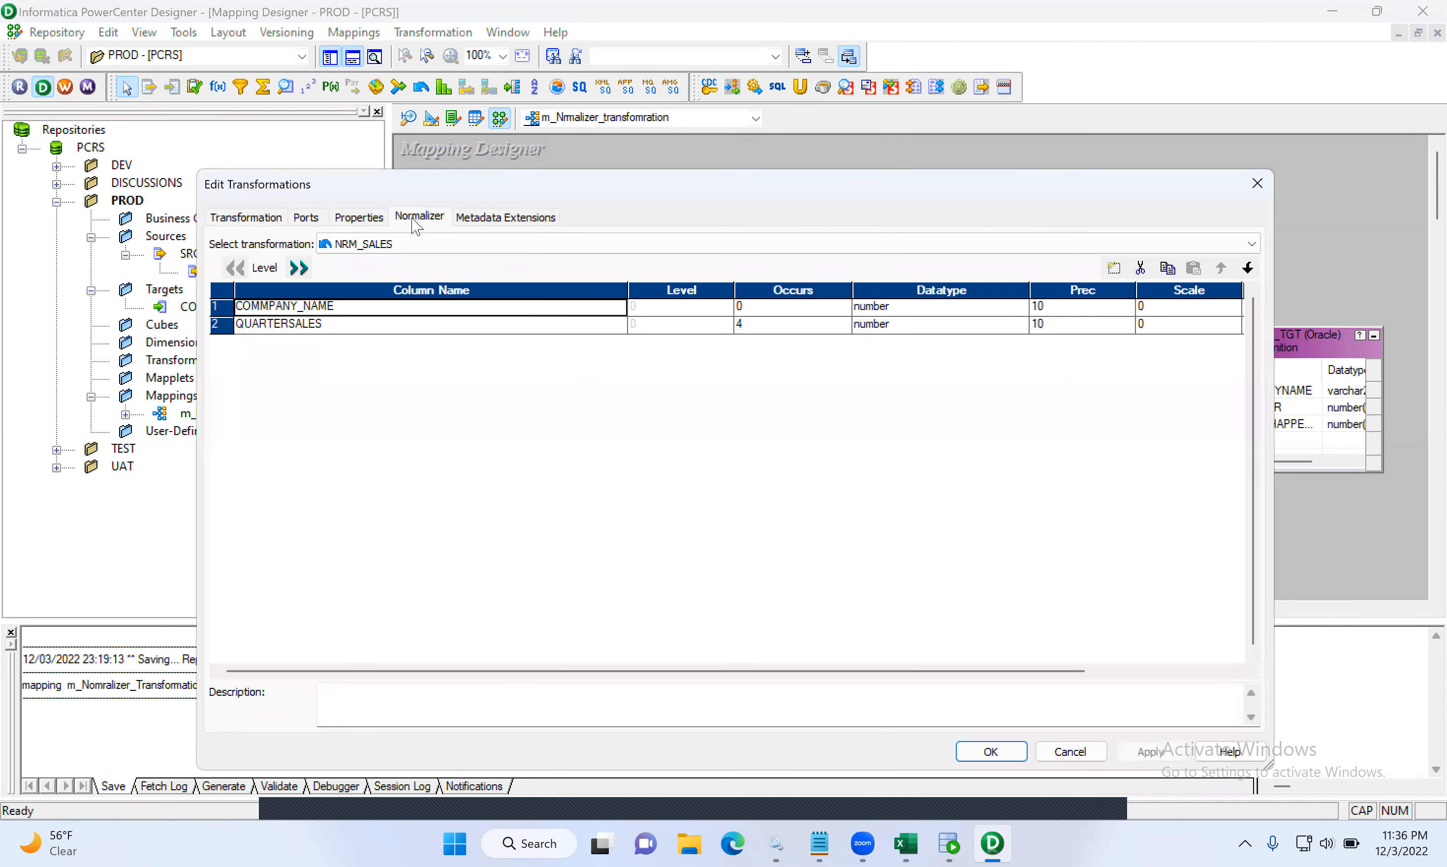
{"action": "left_click", "coordinate": [917, 313]}
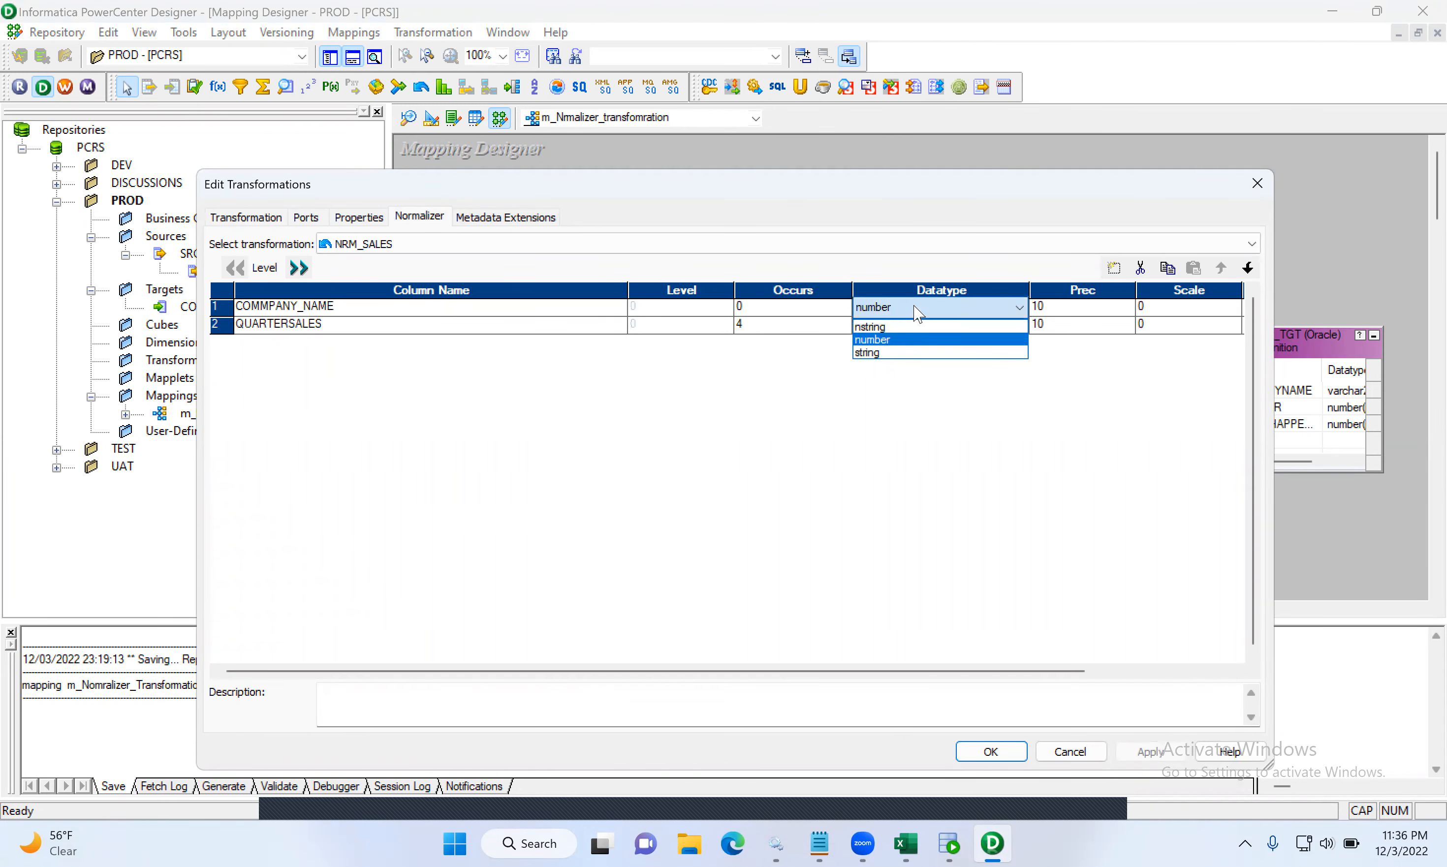
{"action": "left_click", "coordinate": [887, 353]}
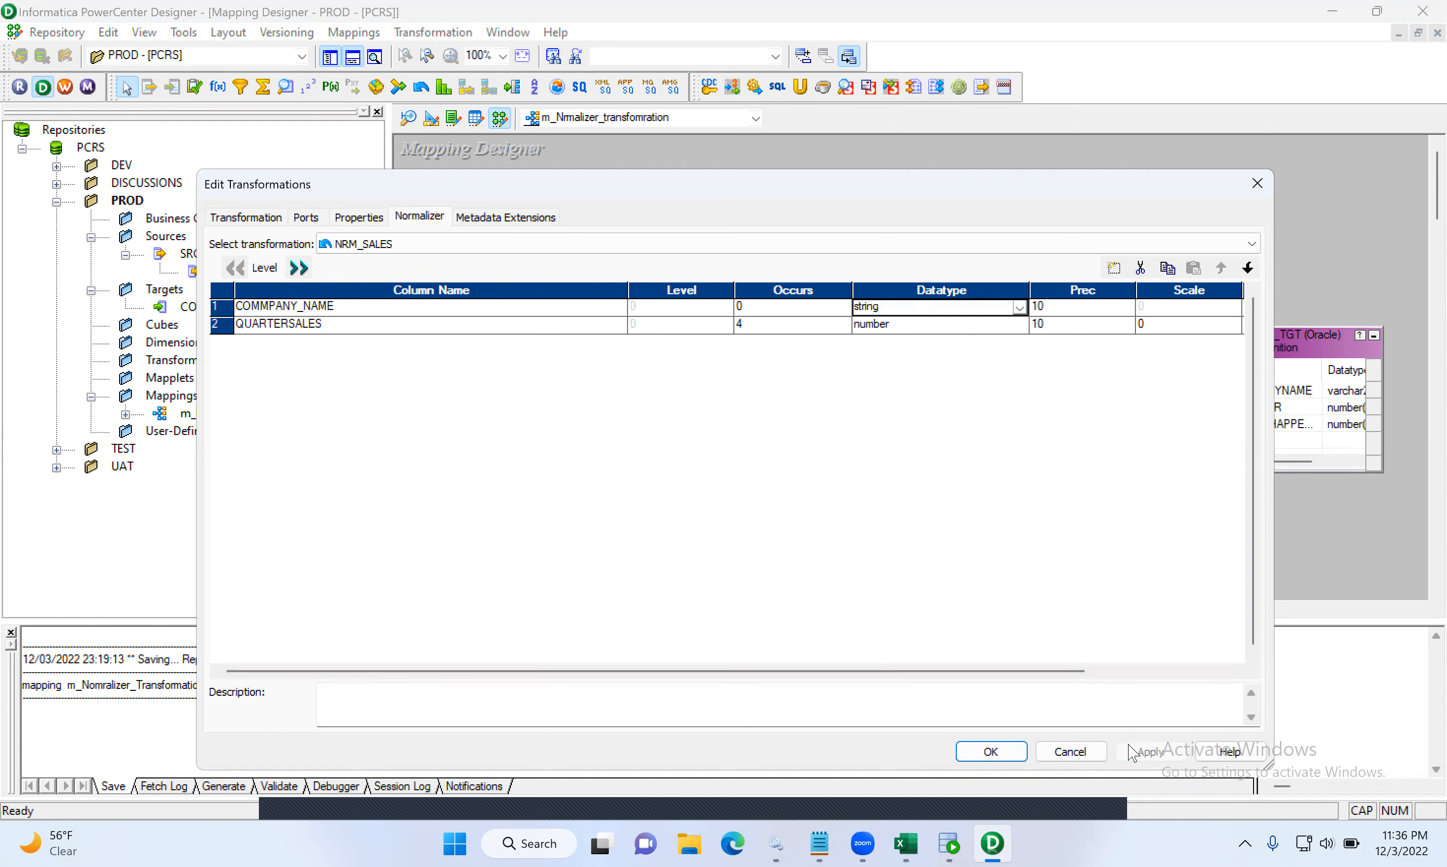
{"action": "left_click", "coordinate": [990, 752]}
- Link the NRM_SALES outputs COMMPANY_NAME to COMPANYNAME and QUARTERSALES to the SALES_HAPPENED column in COMPANY_TGT
{"action": "left_click", "coordinate": [974, 330]}
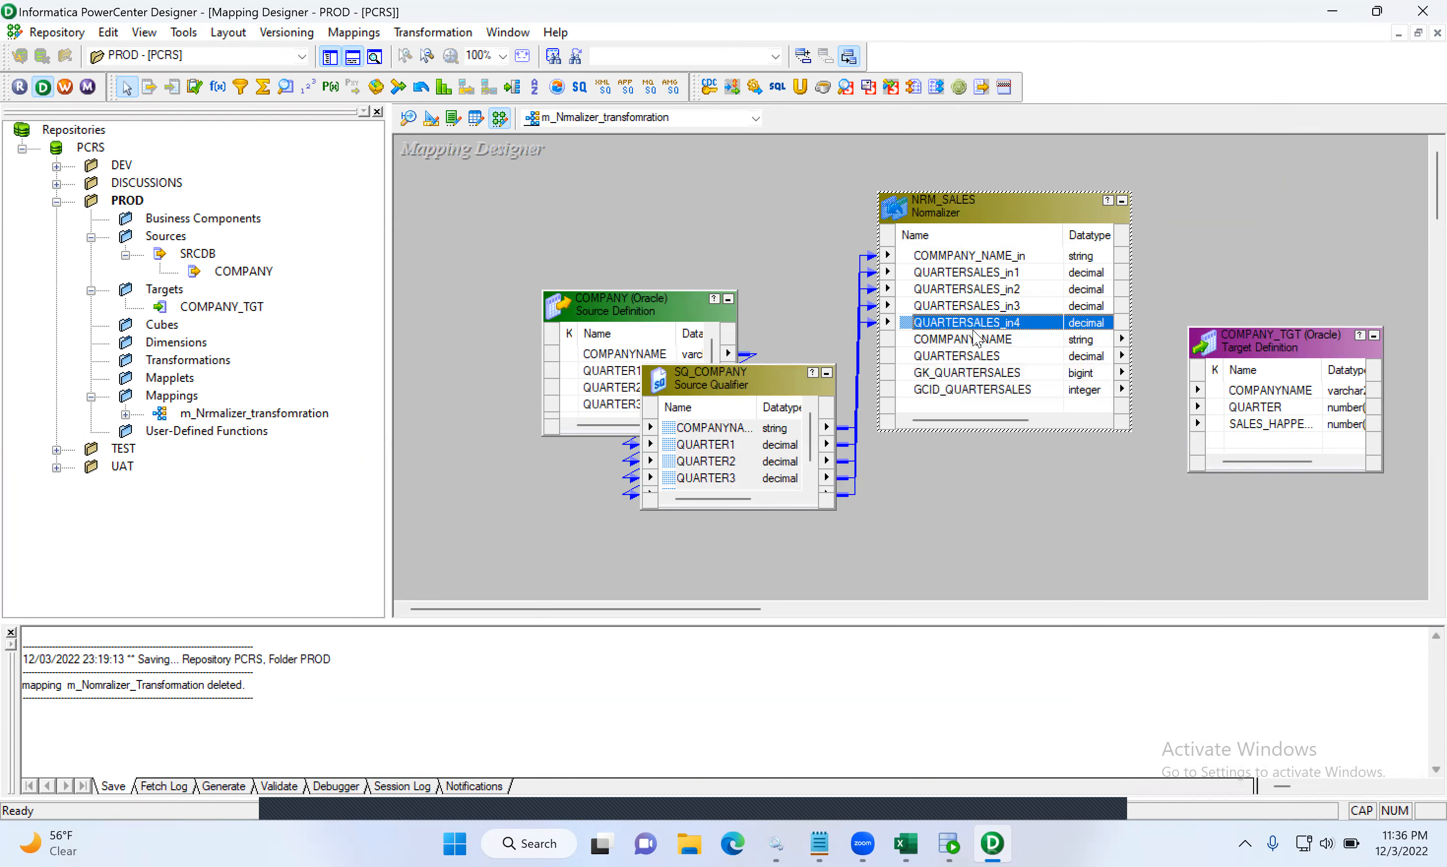
{"action": "left_click", "coordinate": [921, 335]}
{"action": "left_click_drag", "start_coordinate": [906, 340], "coordinate": [1227, 391]}
{"action": "left_click", "coordinate": [988, 356]}
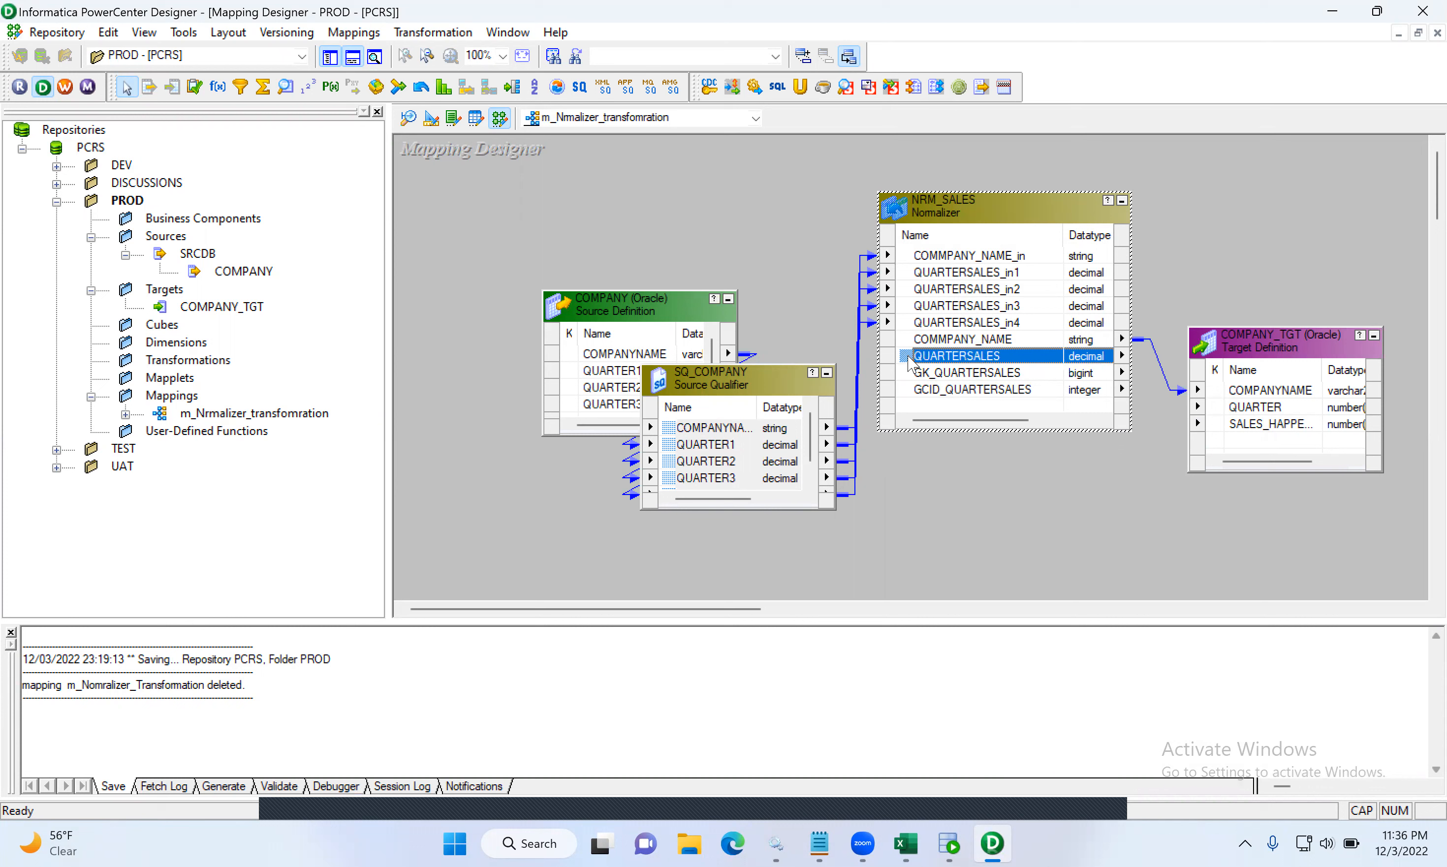
{"action": "left_click_drag", "start_coordinate": [907, 355], "coordinate": [1233, 434]}
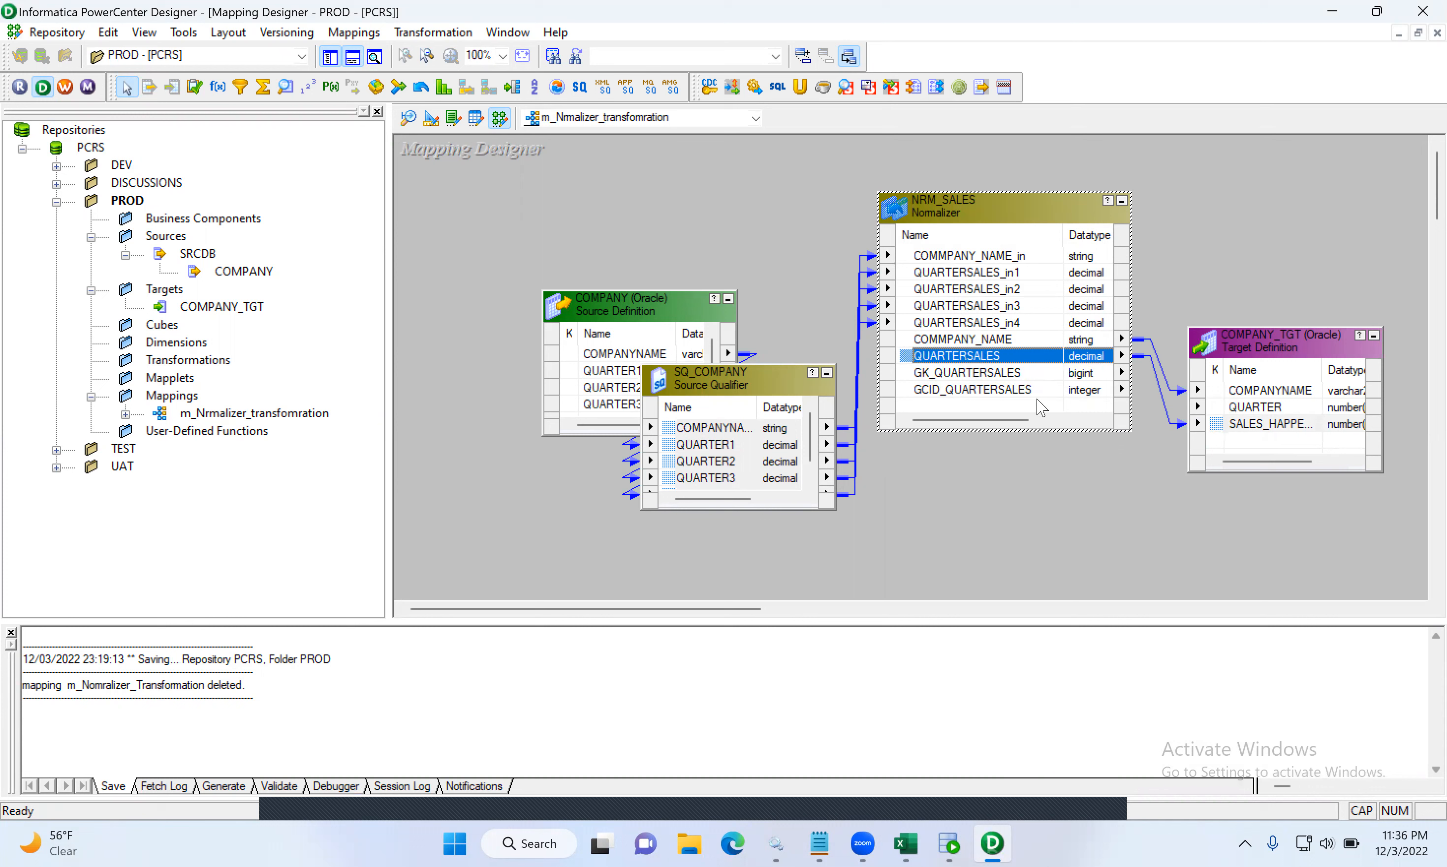
- Link the GK_QUARTERSALES port of NRM_SALES to the QUARTER column in COMPANY_TGT, and select the GCID_QUARTERSALES port
{"action": "left_click", "coordinate": [979, 373]}
{"action": "left_click_drag", "start_coordinate": [909, 381], "coordinate": [1220, 392]}
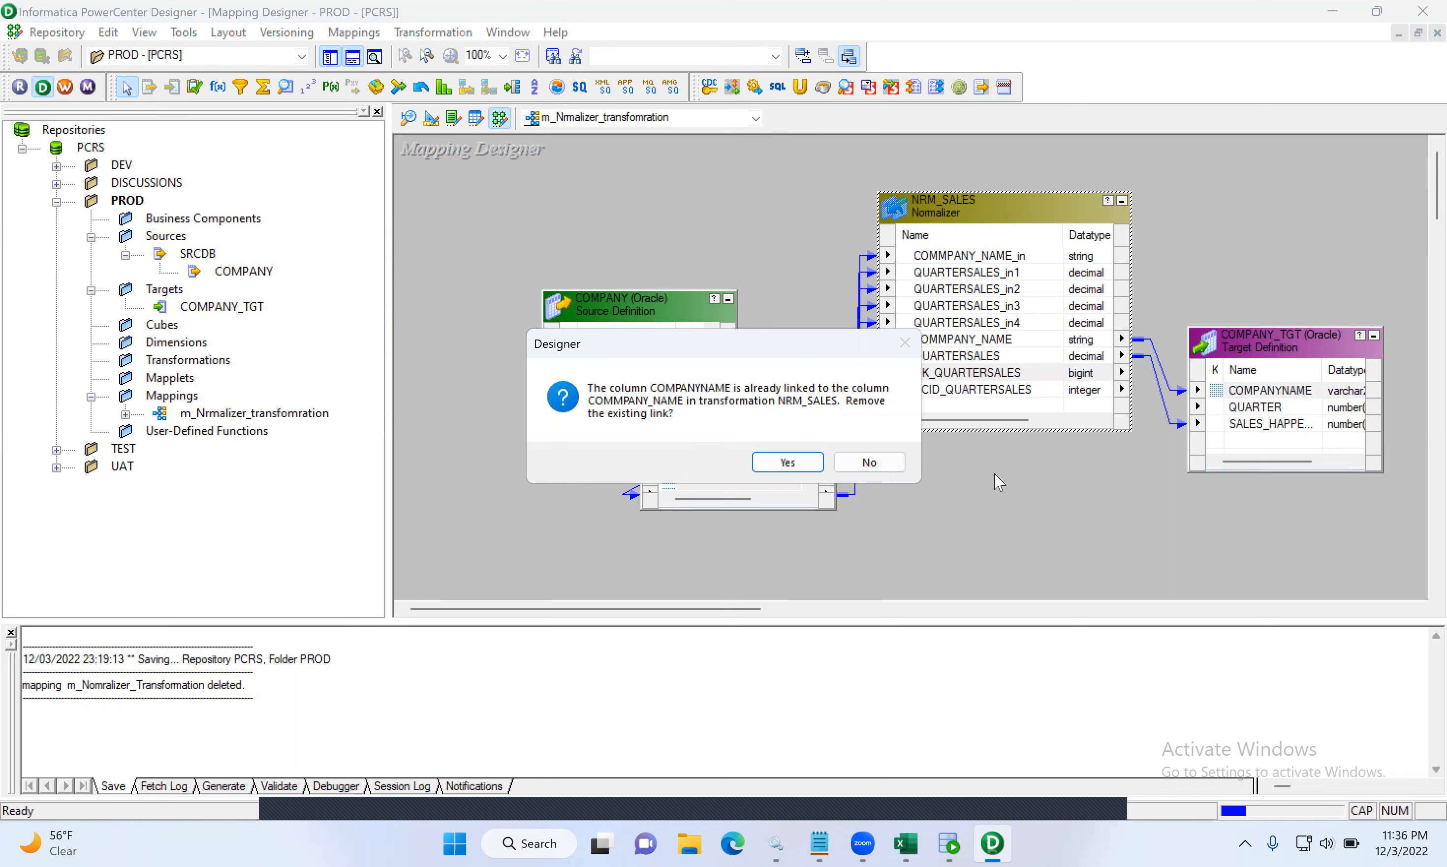
{"action": "left_click", "coordinate": [816, 466]}
{"action": "left_click_drag", "start_coordinate": [969, 379], "coordinate": [1233, 407]}
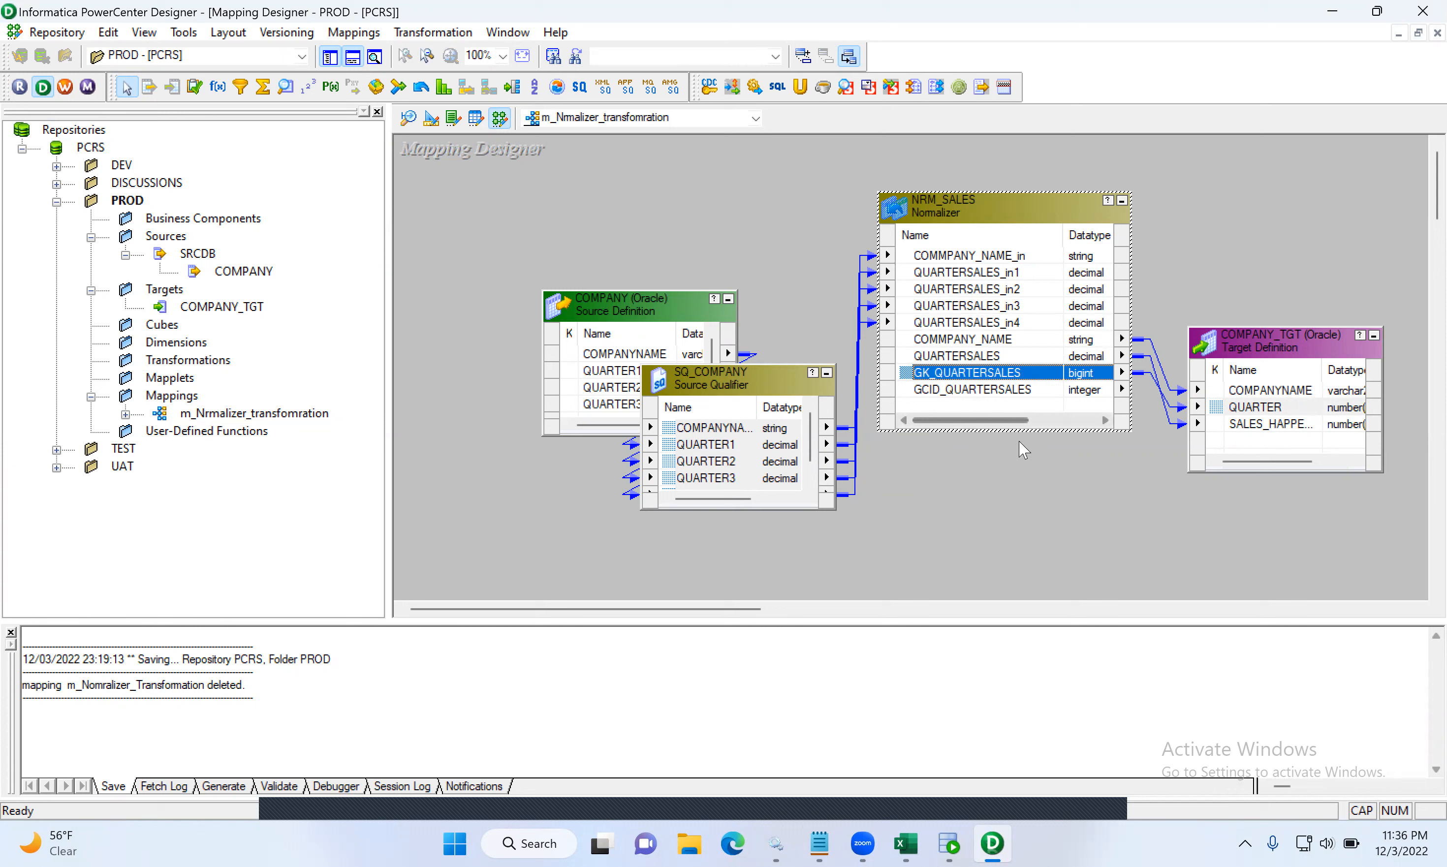
{"action": "left_click", "coordinate": [939, 391]}
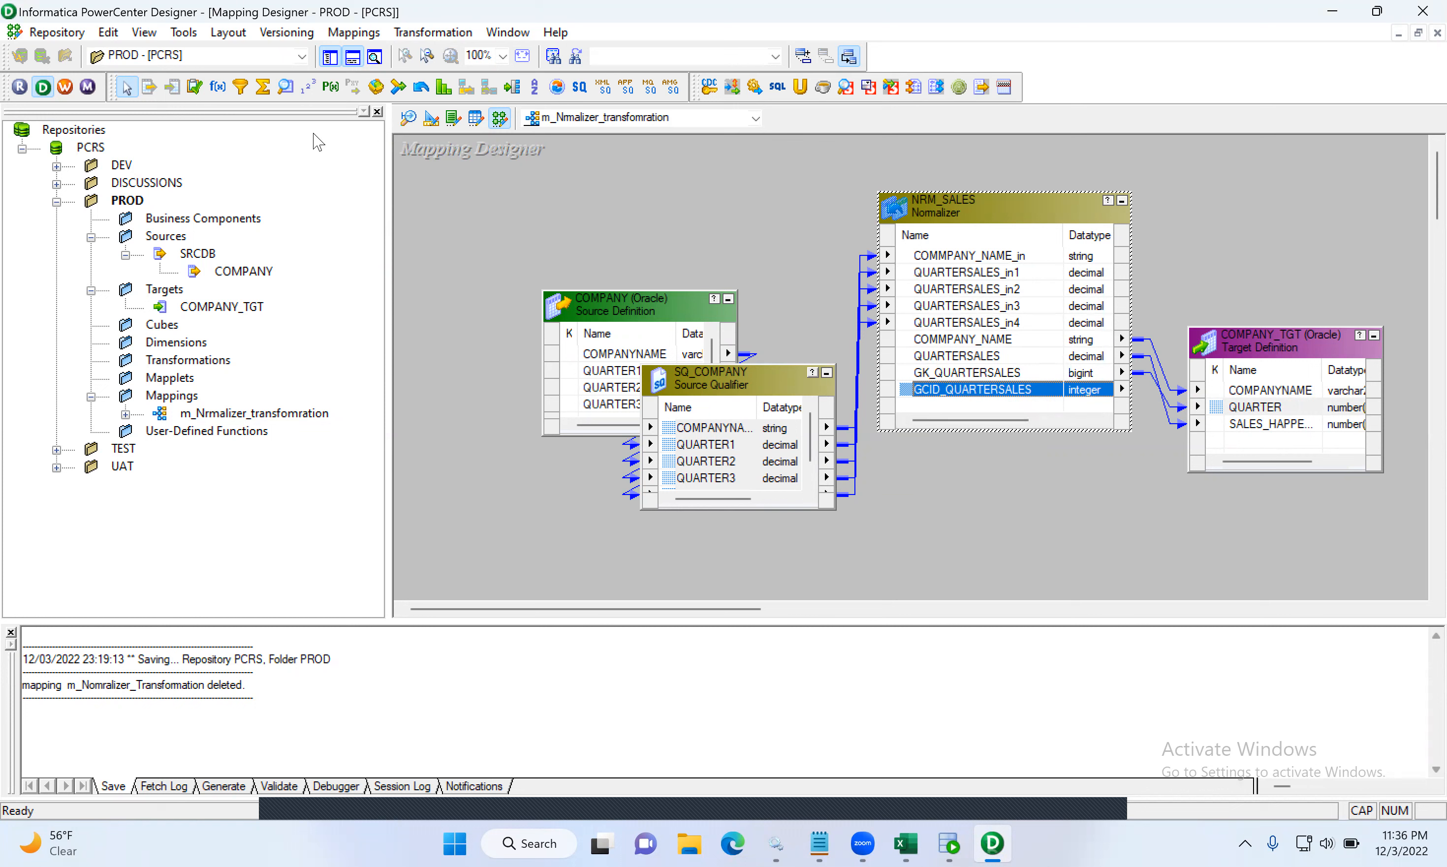
- Save the mapping to the repository and highlight the validation result in the output log
{"action": "left_click", "coordinate": [58, 37]}
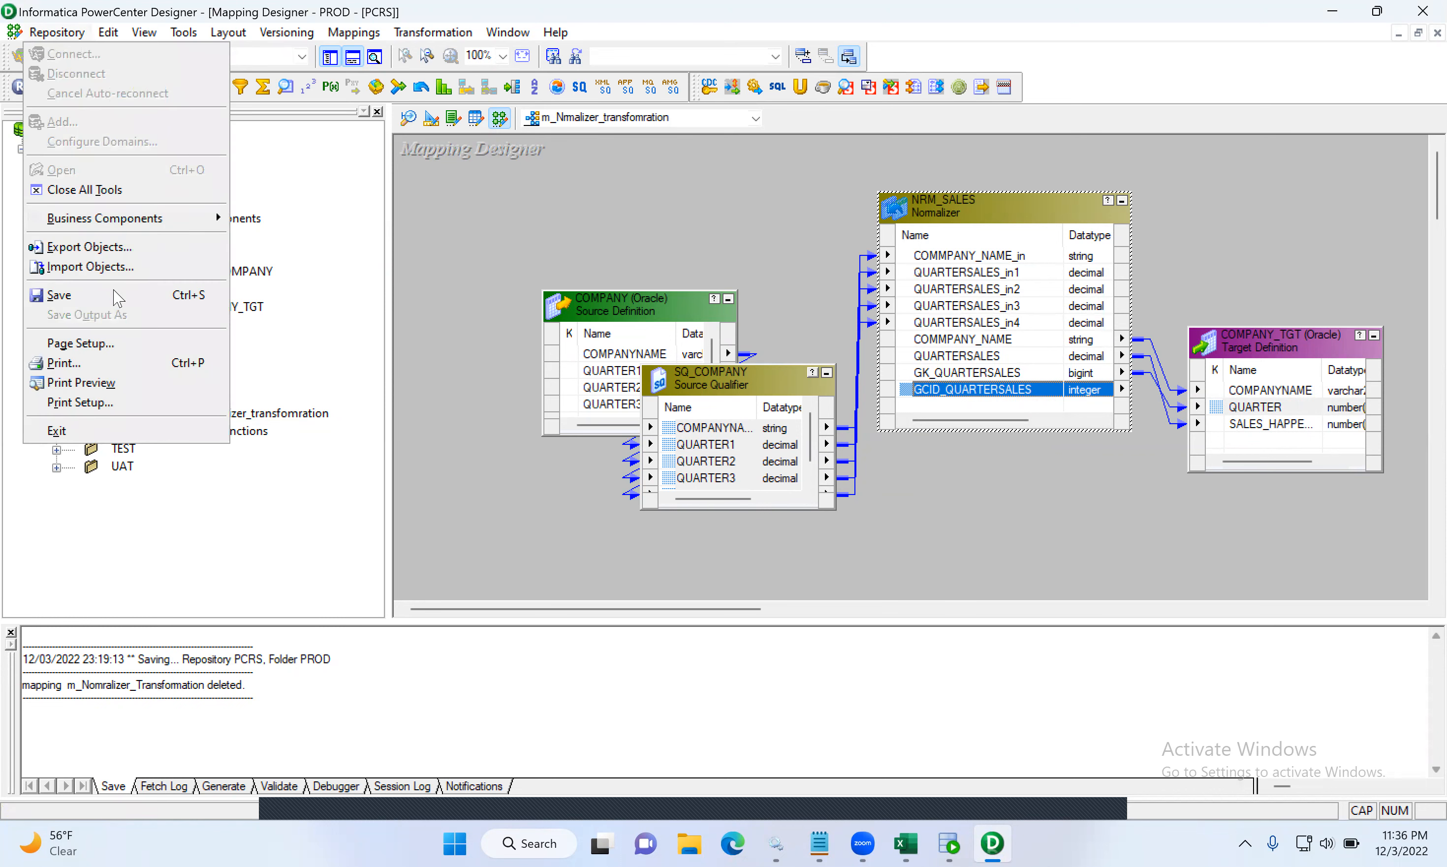
{"action": "left_click", "coordinate": [64, 294]}
{"action": "left_click_drag", "start_coordinate": [306, 752], "coordinate": [22, 692]}
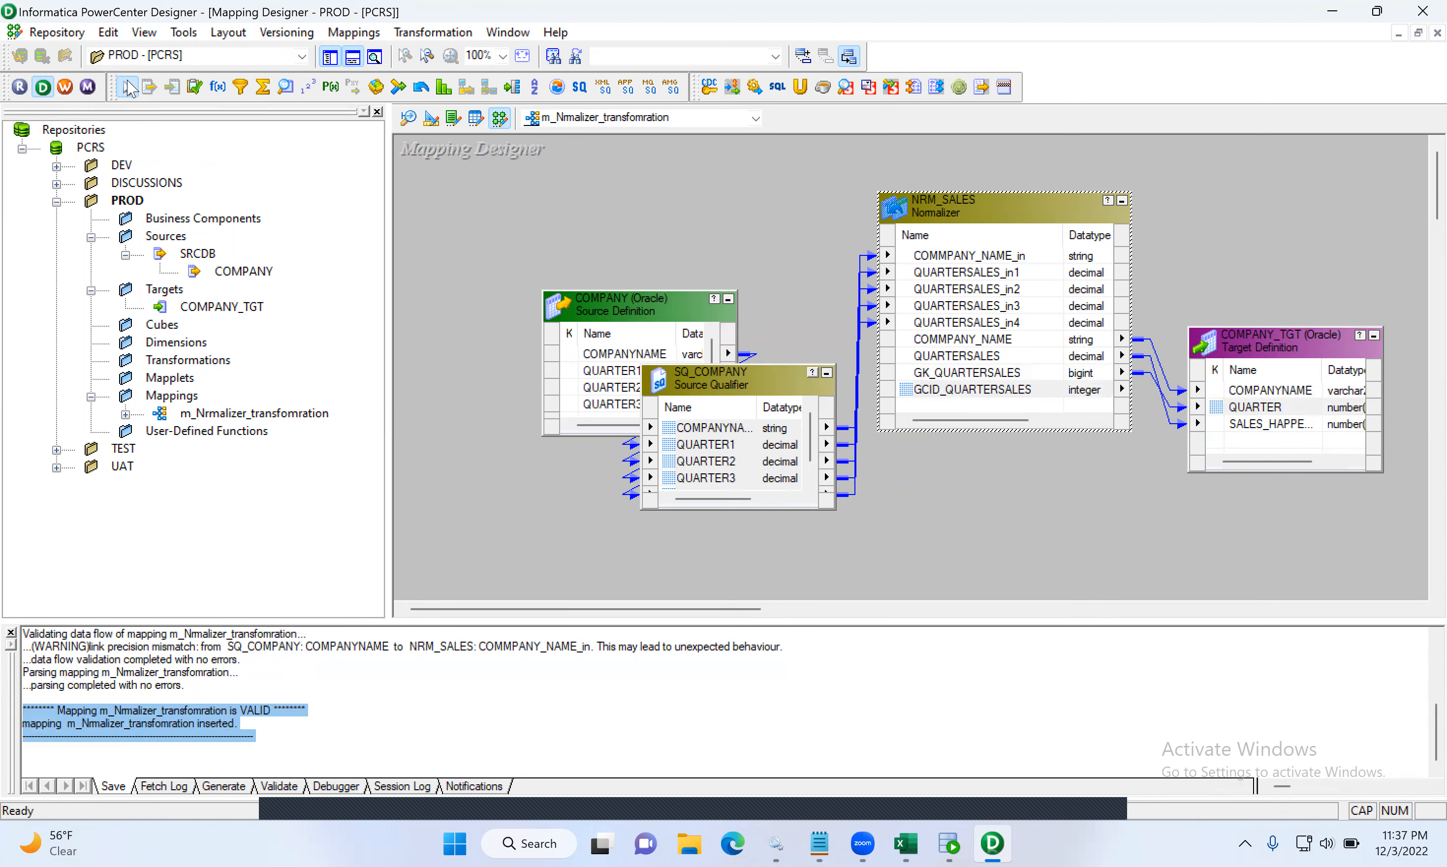
- Switch to PowerCenter Workflow Manager and create a workflow named wf_s_m_Nrmalizer_Trans
{"action": "left_click", "coordinate": [64, 89]}
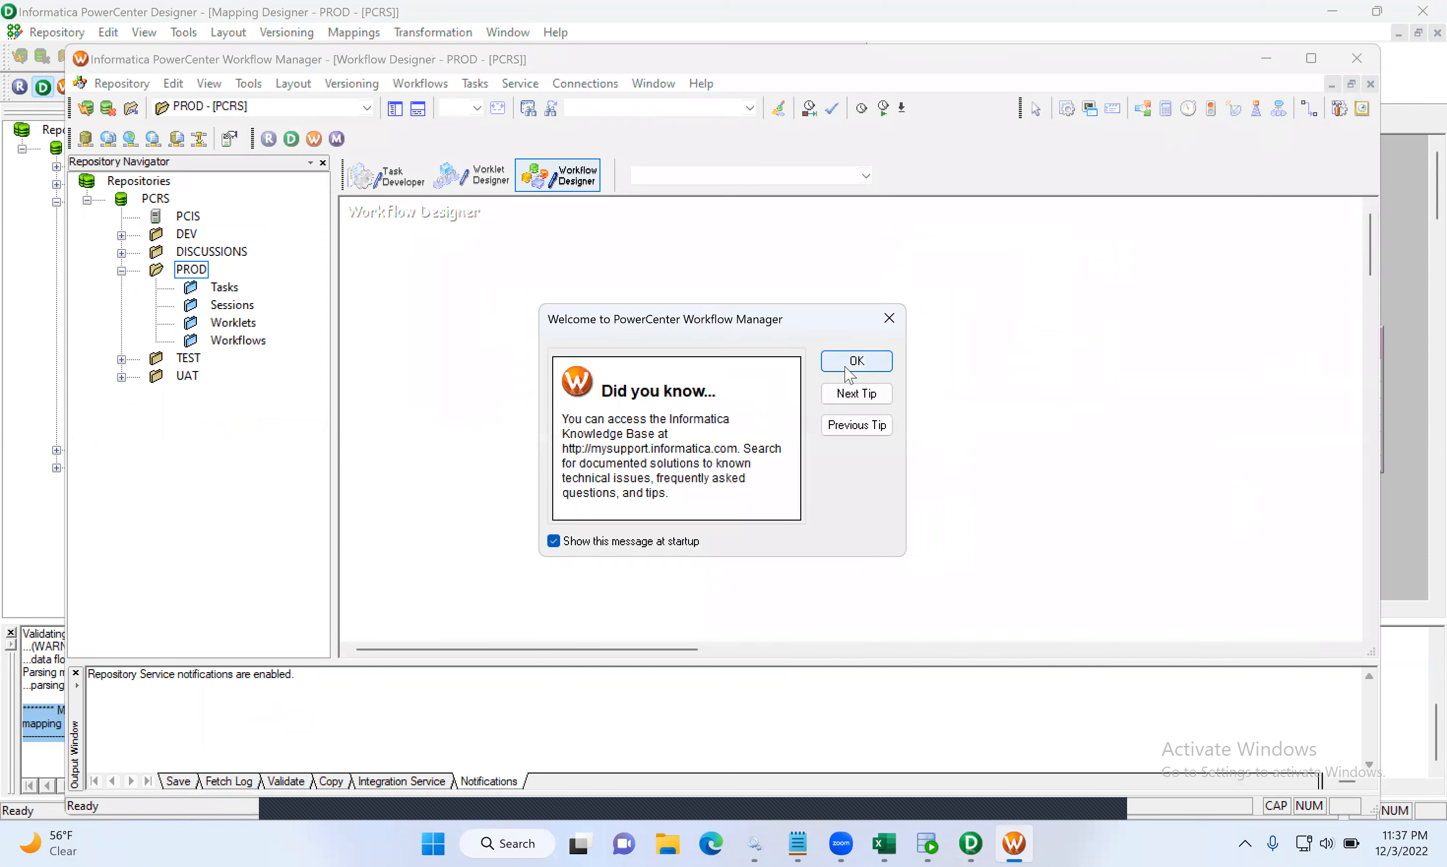
{"action": "left_click", "coordinate": [826, 361]}
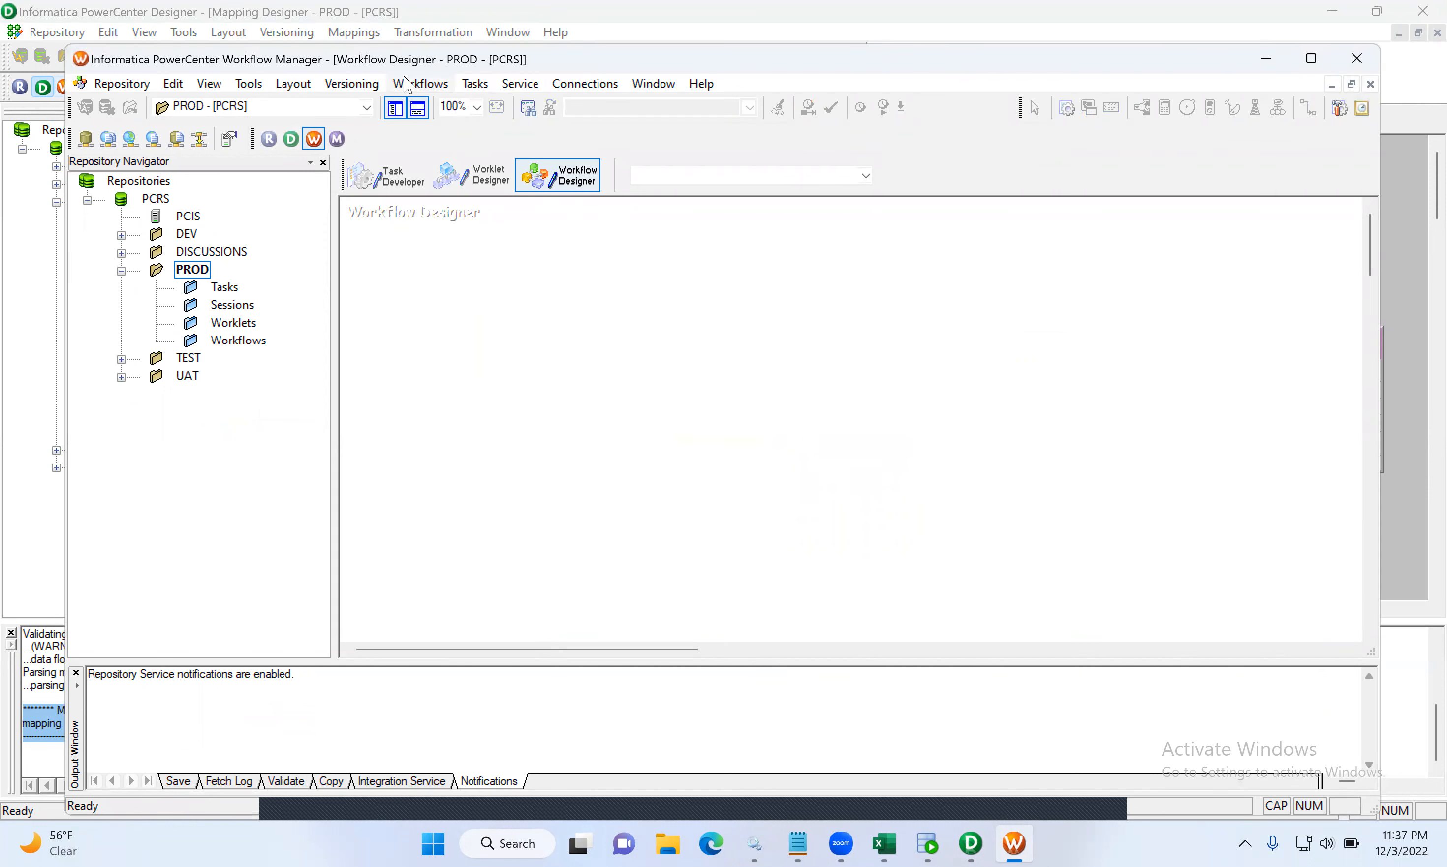
{"action": "left_click", "coordinate": [421, 83]}
{"action": "left_click", "coordinate": [431, 106]}
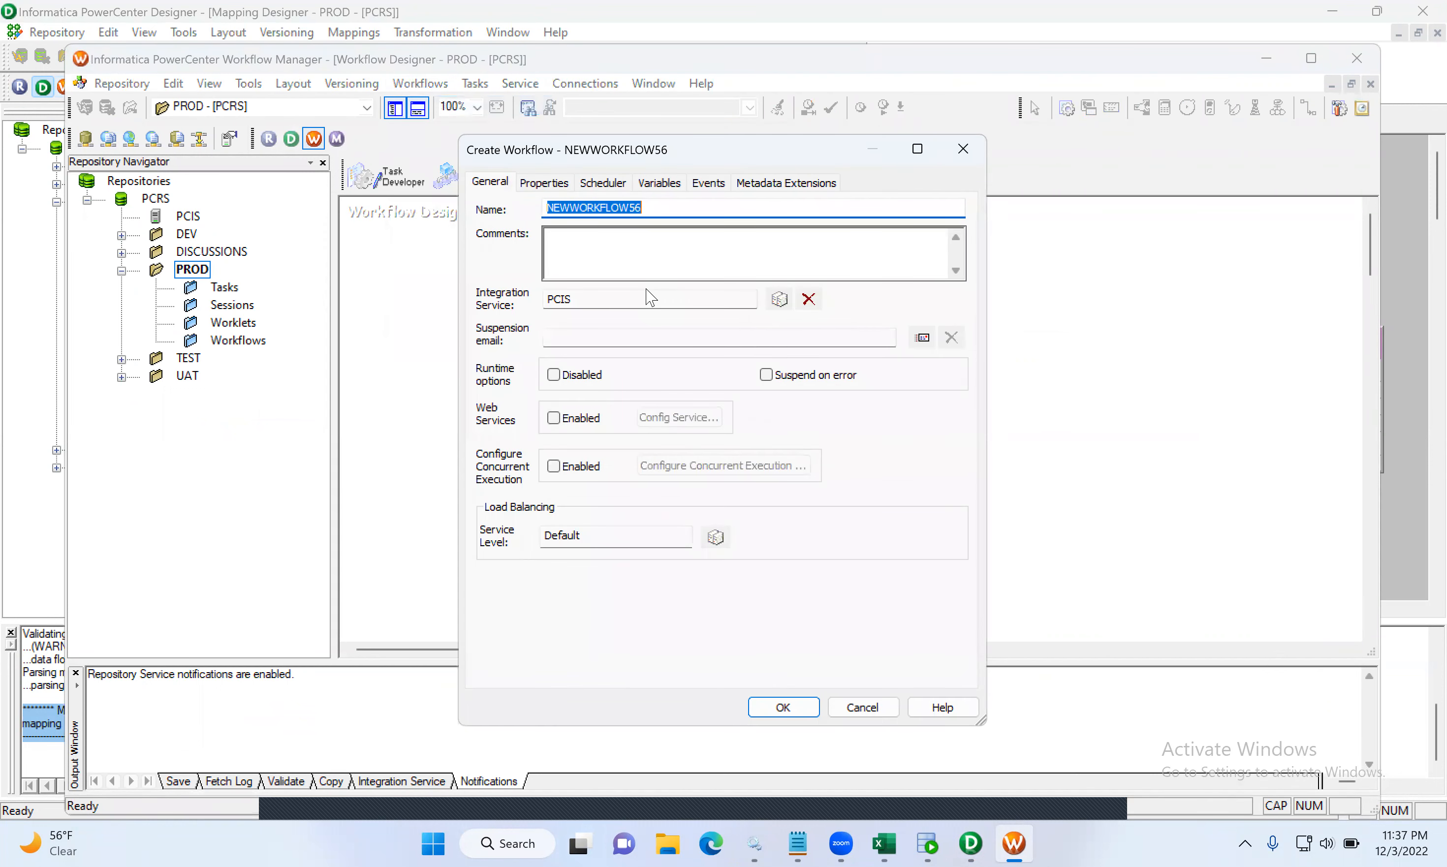
{"action": "type", "text": "wf_s_m_Nrmalizer_Trans"}
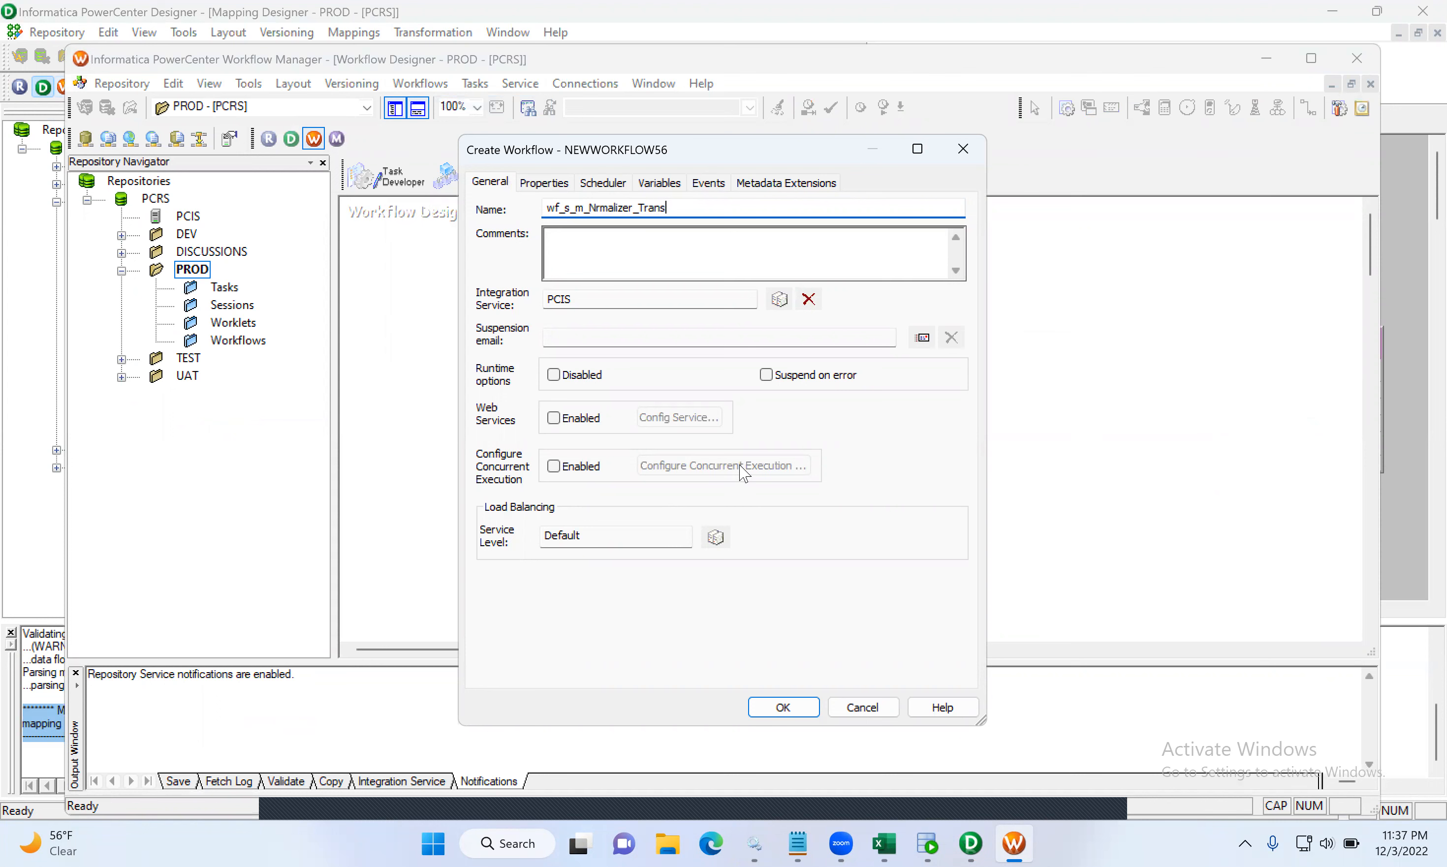
{"action": "left_click", "coordinate": [785, 707]}
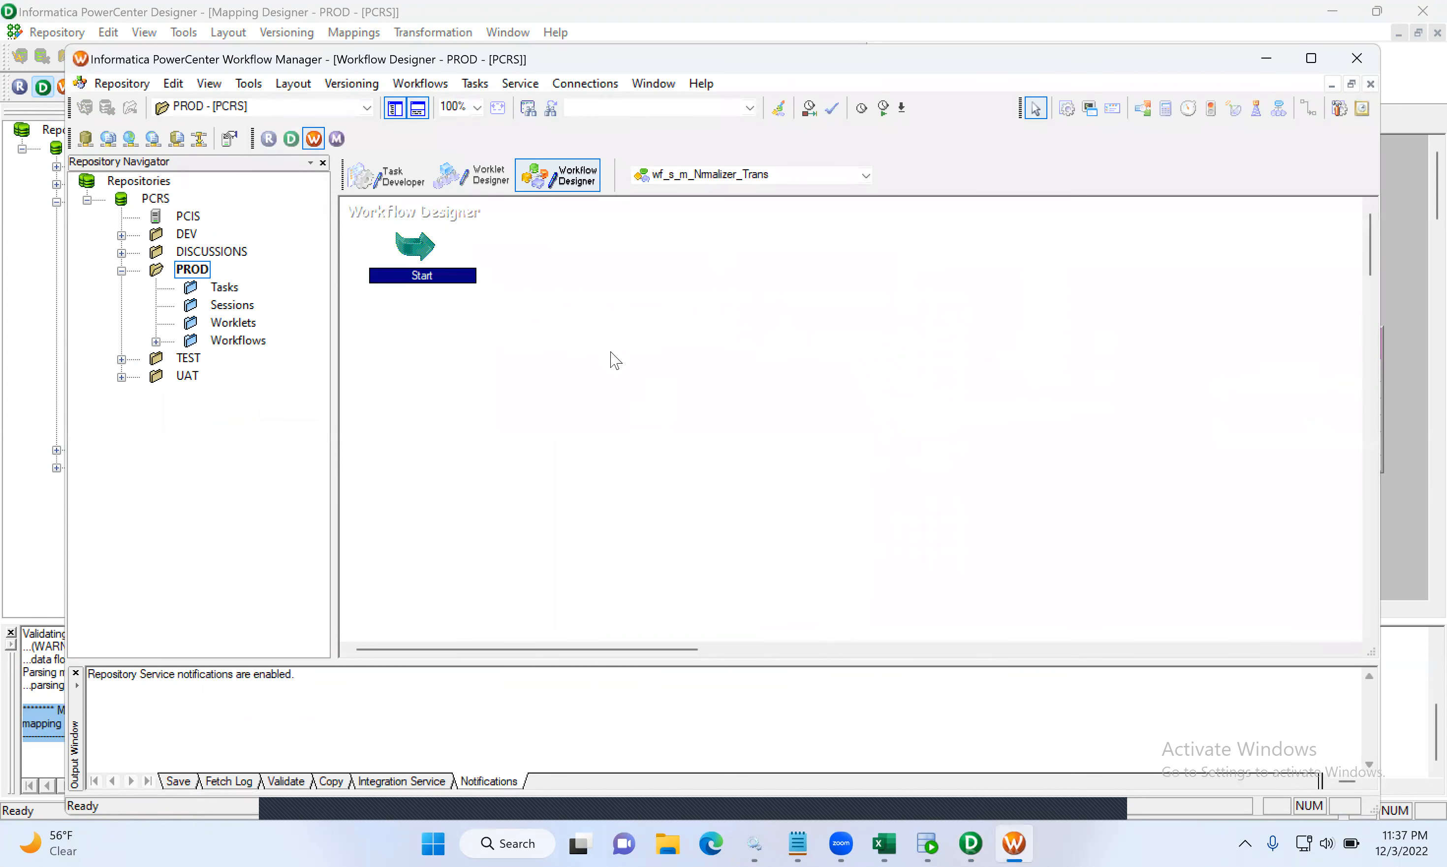
- Add a session task to the workflow and associate it with the m_Nrmalizer_transfomration mapping
{"action": "left_click", "coordinate": [1070, 110]}
{"action": "left_click", "coordinate": [752, 316]}
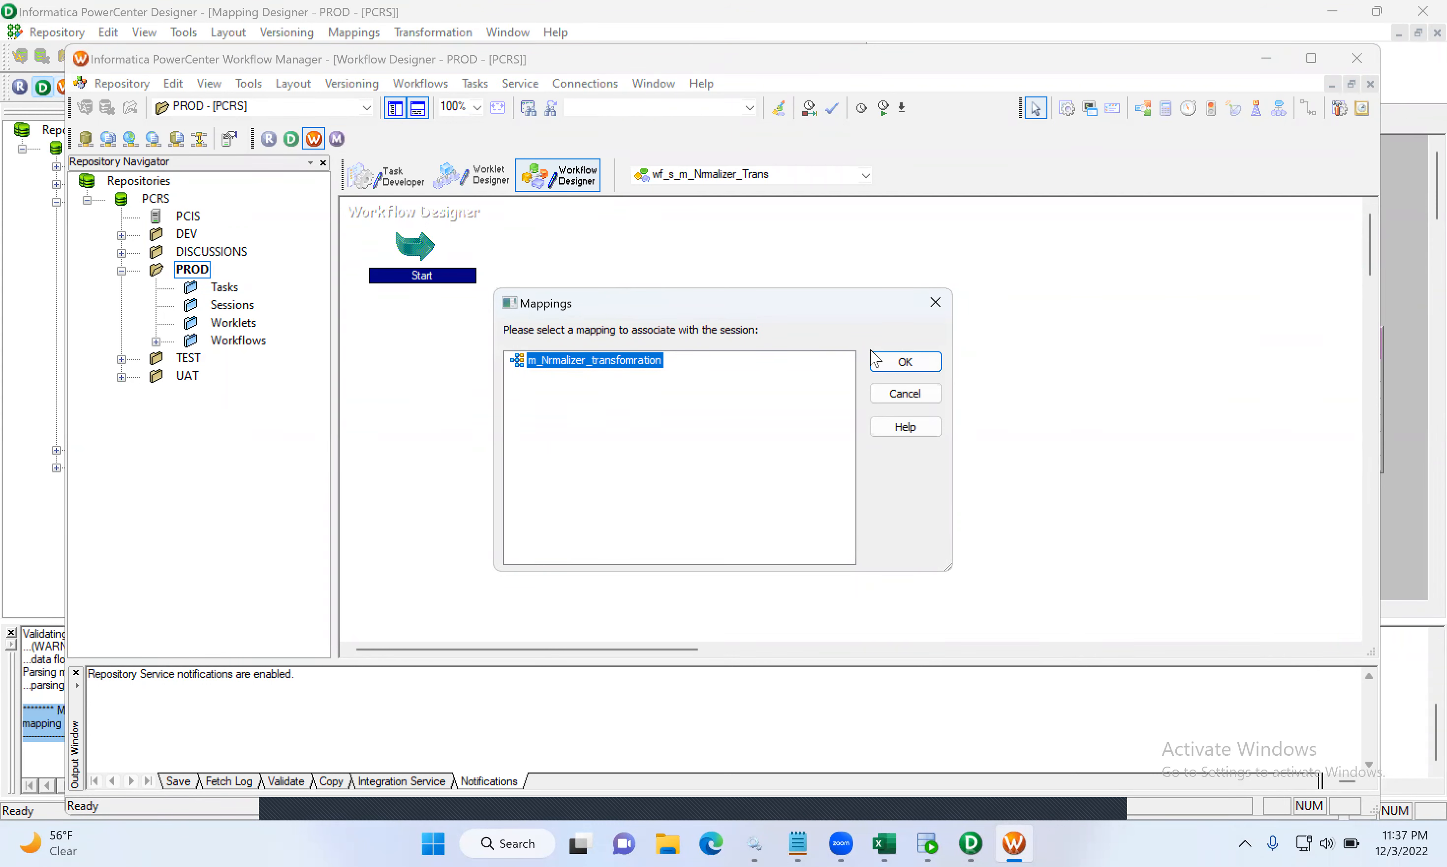
{"action": "left_click", "coordinate": [891, 364]}
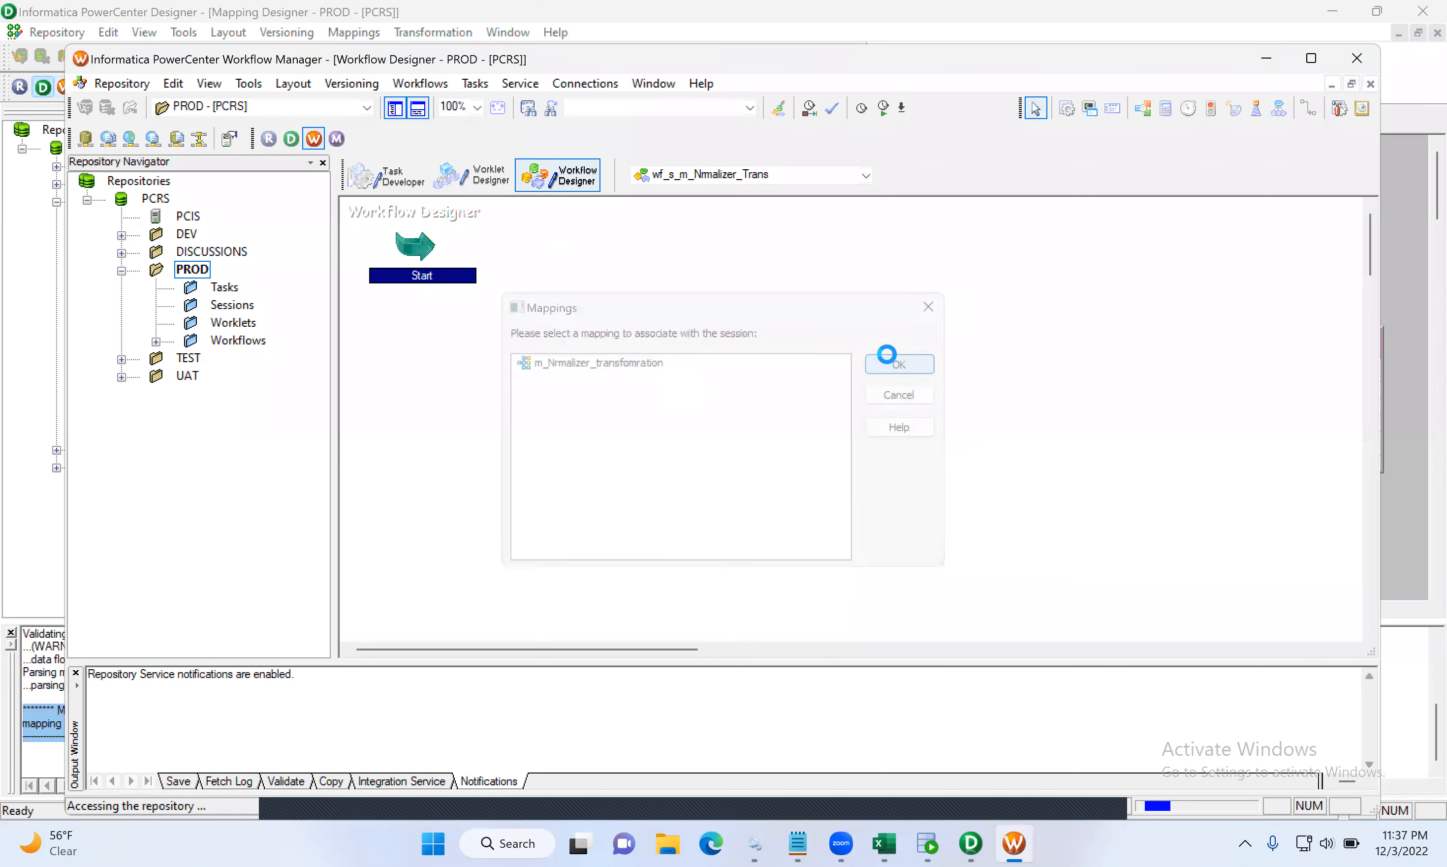
- Set the session's SQ_COMPANY source connection to Oracle_SRCDB
{"action": "double_click", "coordinate": [803, 346]}
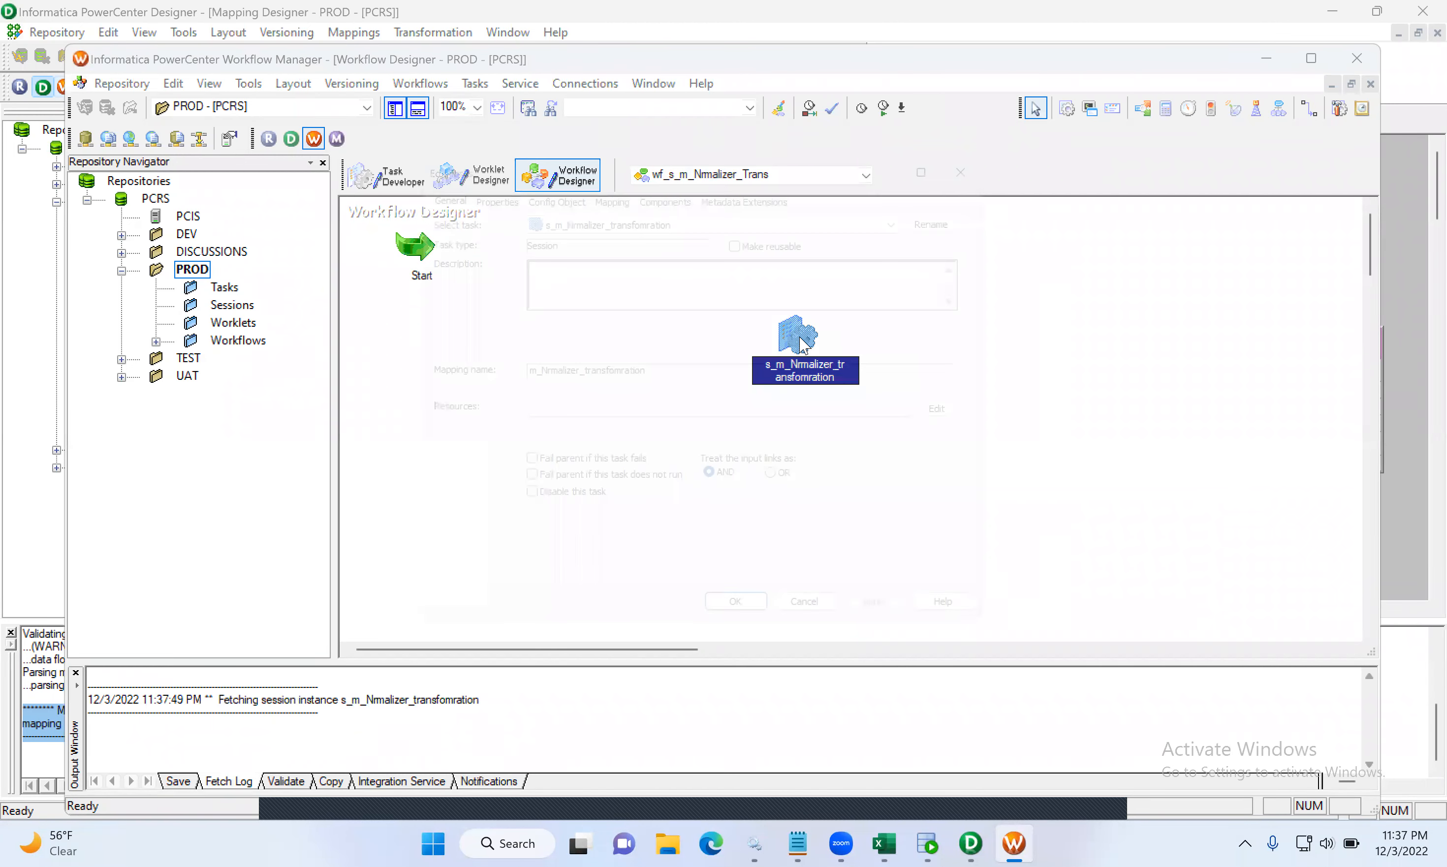
{"action": "left_click", "coordinate": [640, 191]}
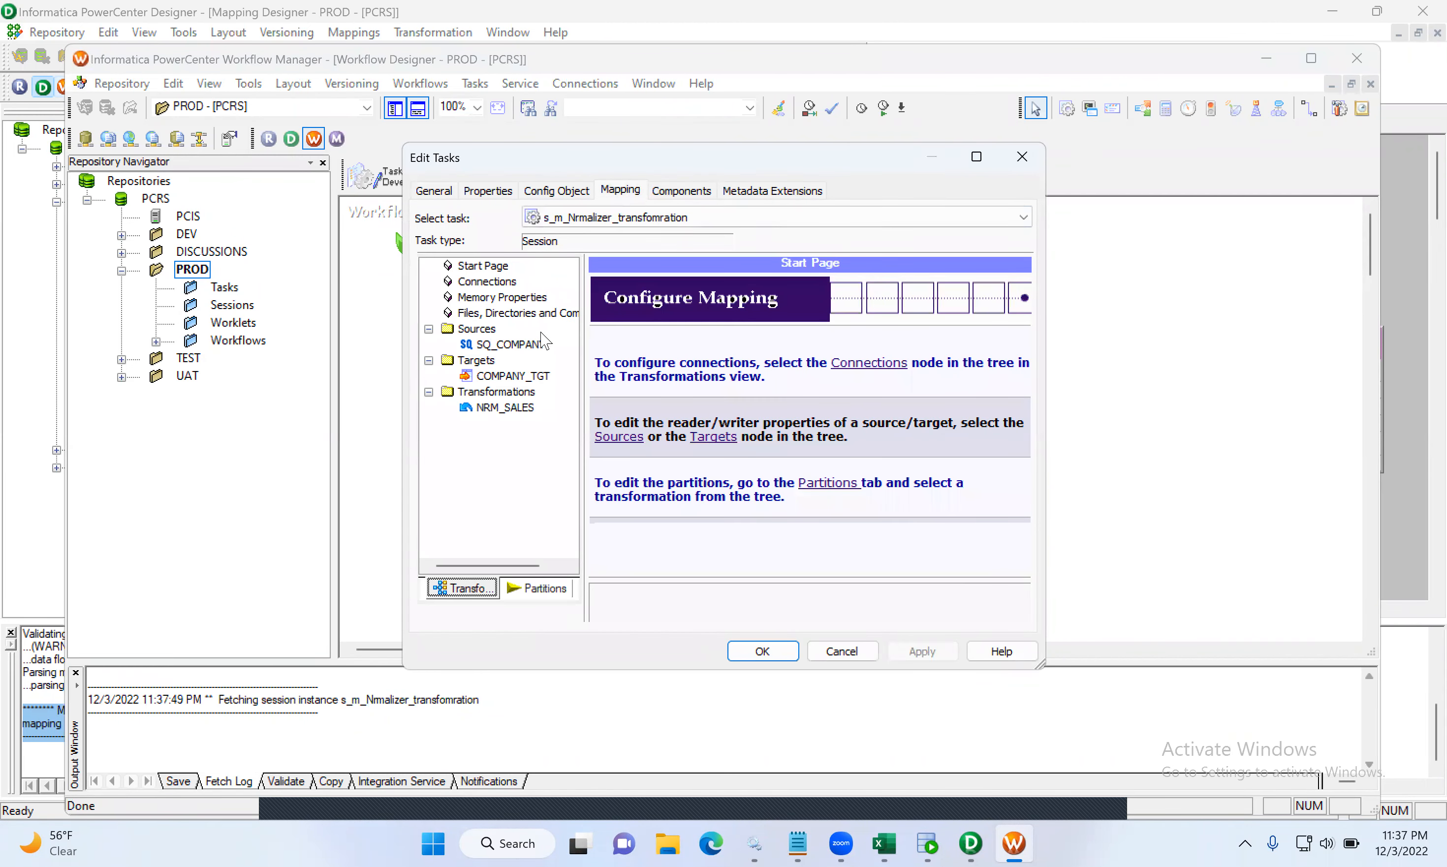
{"action": "left_click", "coordinate": [530, 346]}
{"action": "left_click", "coordinate": [896, 436]}
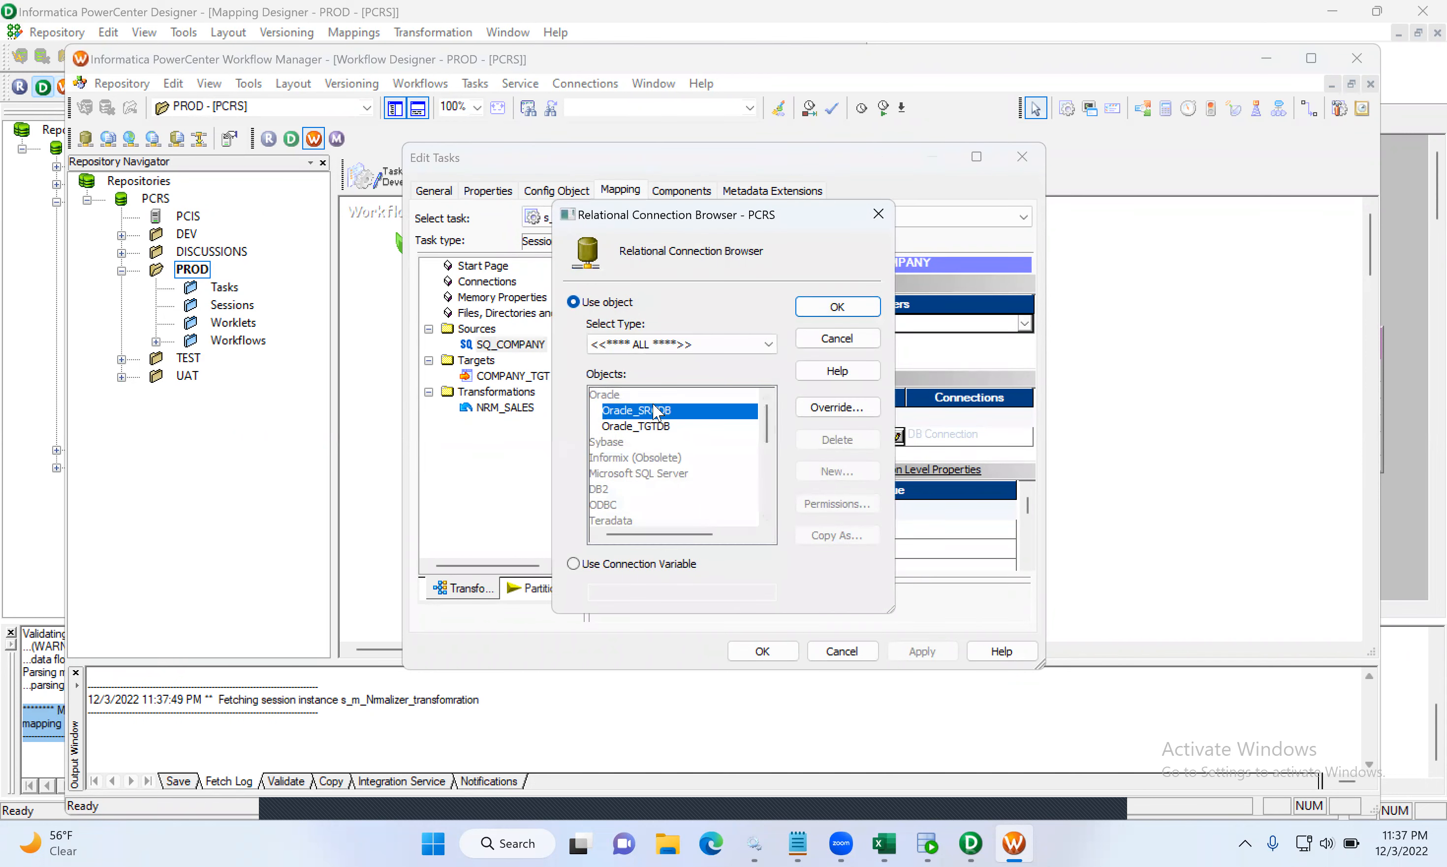
{"action": "left_click", "coordinate": [839, 306]}
- Set the session's COMPANY_TGT target connection to Oracle_TGTDB
{"action": "left_click", "coordinate": [511, 376]}
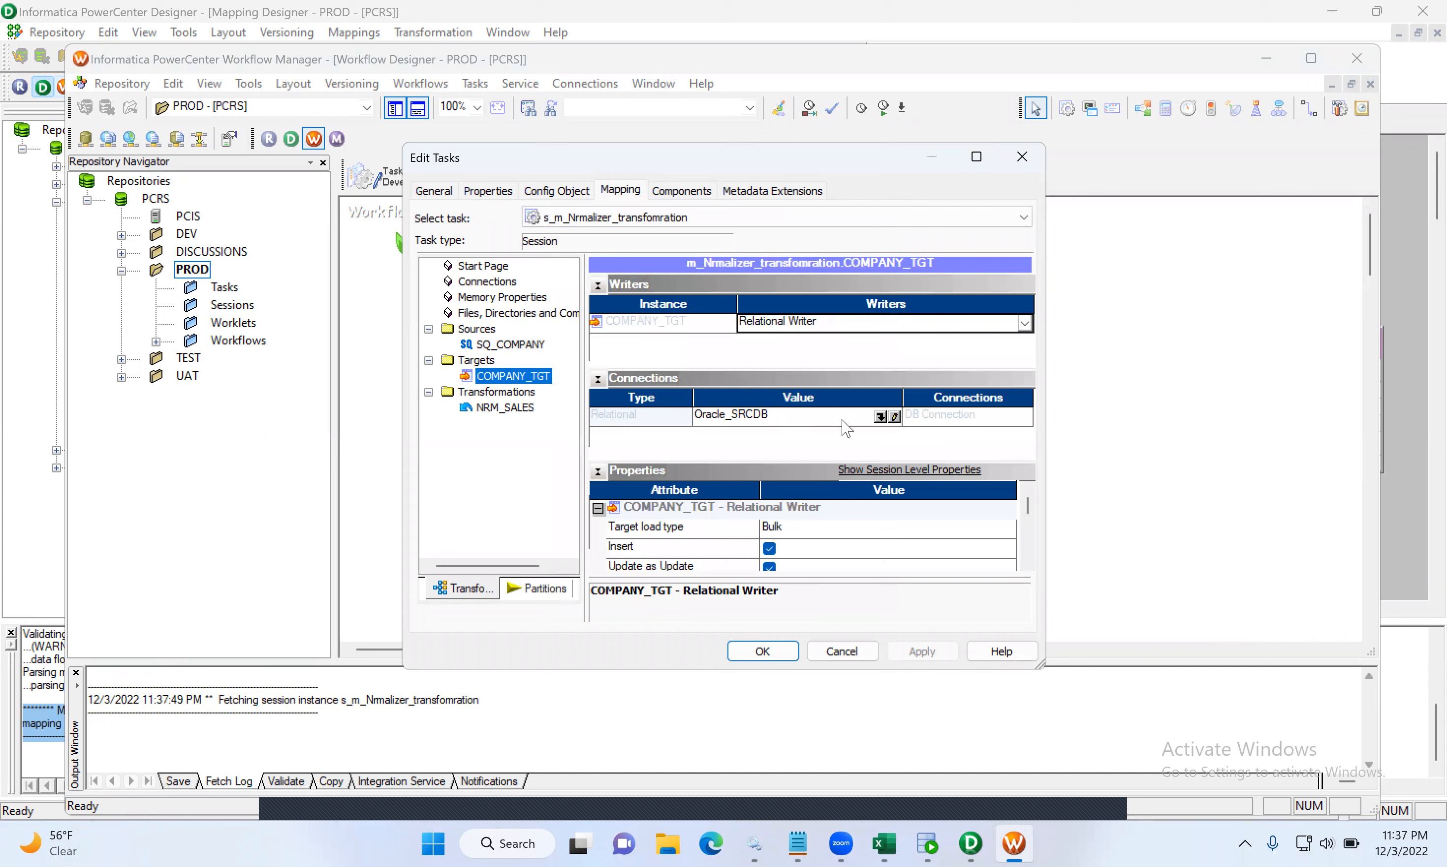
{"action": "left_click", "coordinate": [879, 418]}
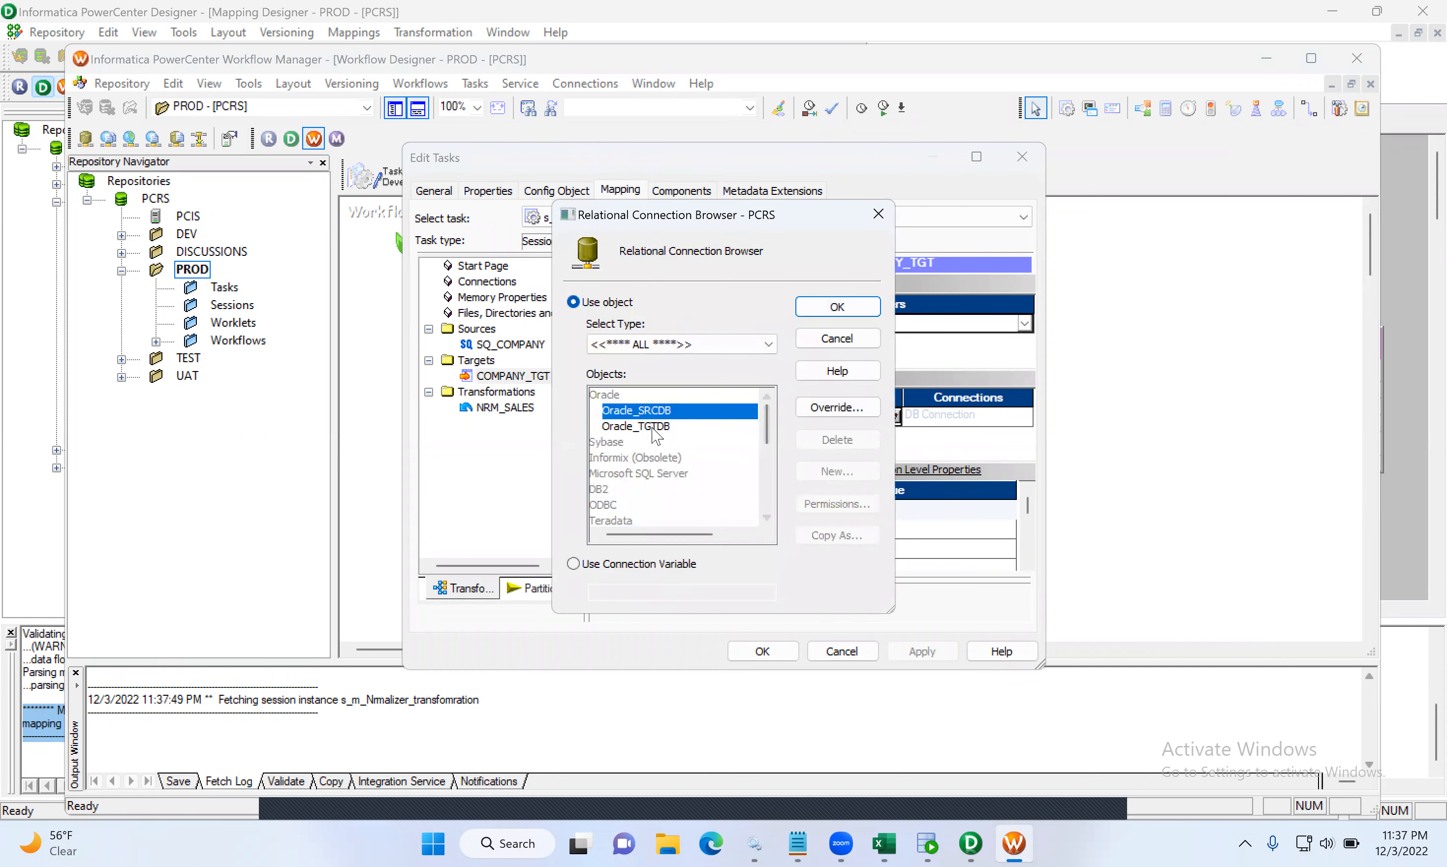
{"action": "left_click", "coordinate": [646, 425]}
{"action": "left_click", "coordinate": [834, 307]}
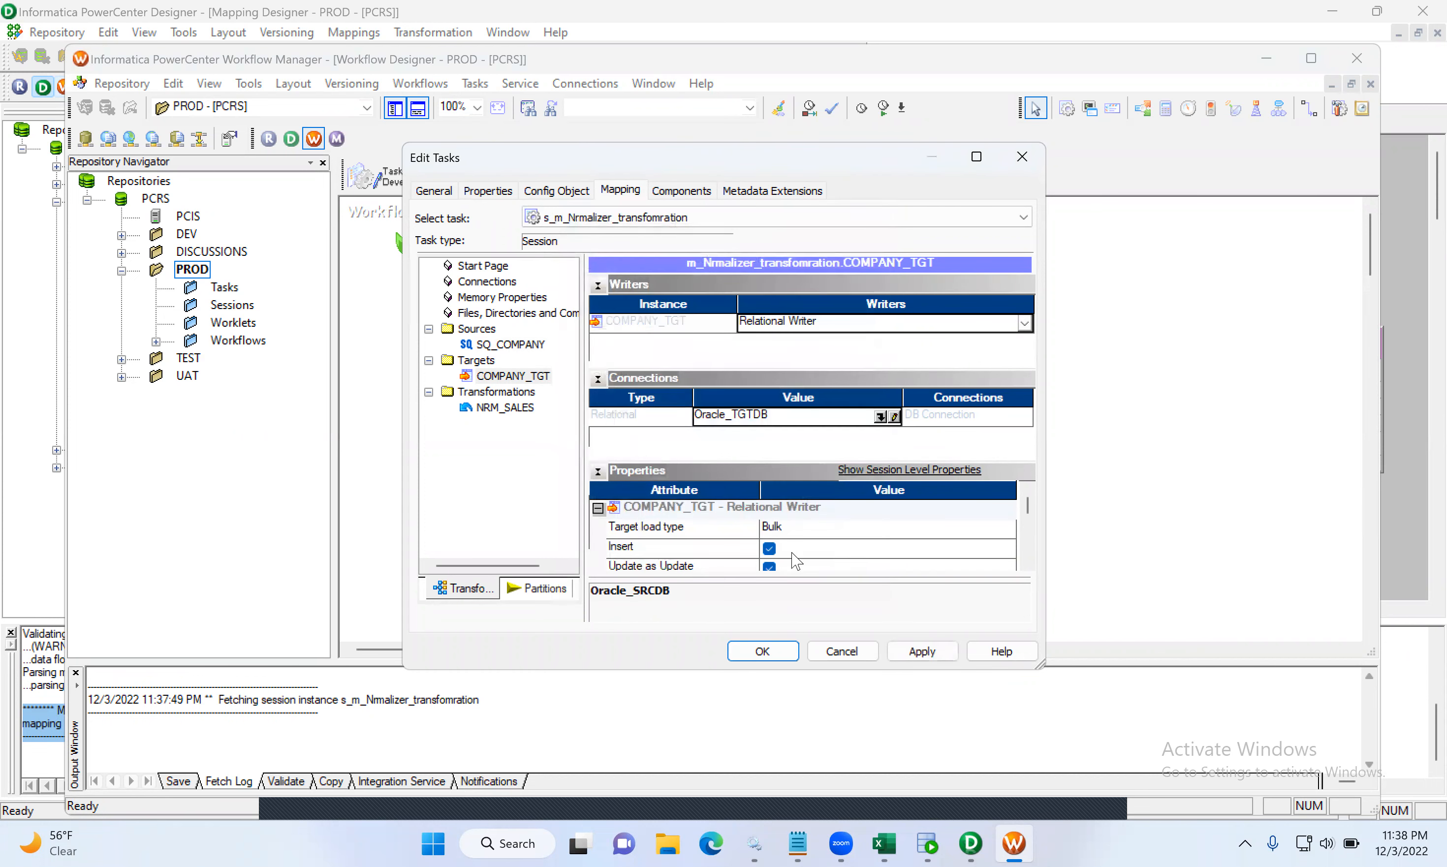
- Disable Update as Update and Delete for COMPANY_TGT, enable the Truncate target table option, and apply the session settings
{"action": "left_click", "coordinate": [1028, 566]}
{"action": "left_click", "coordinate": [1028, 566]}
{"action": "left_click", "coordinate": [769, 527]}
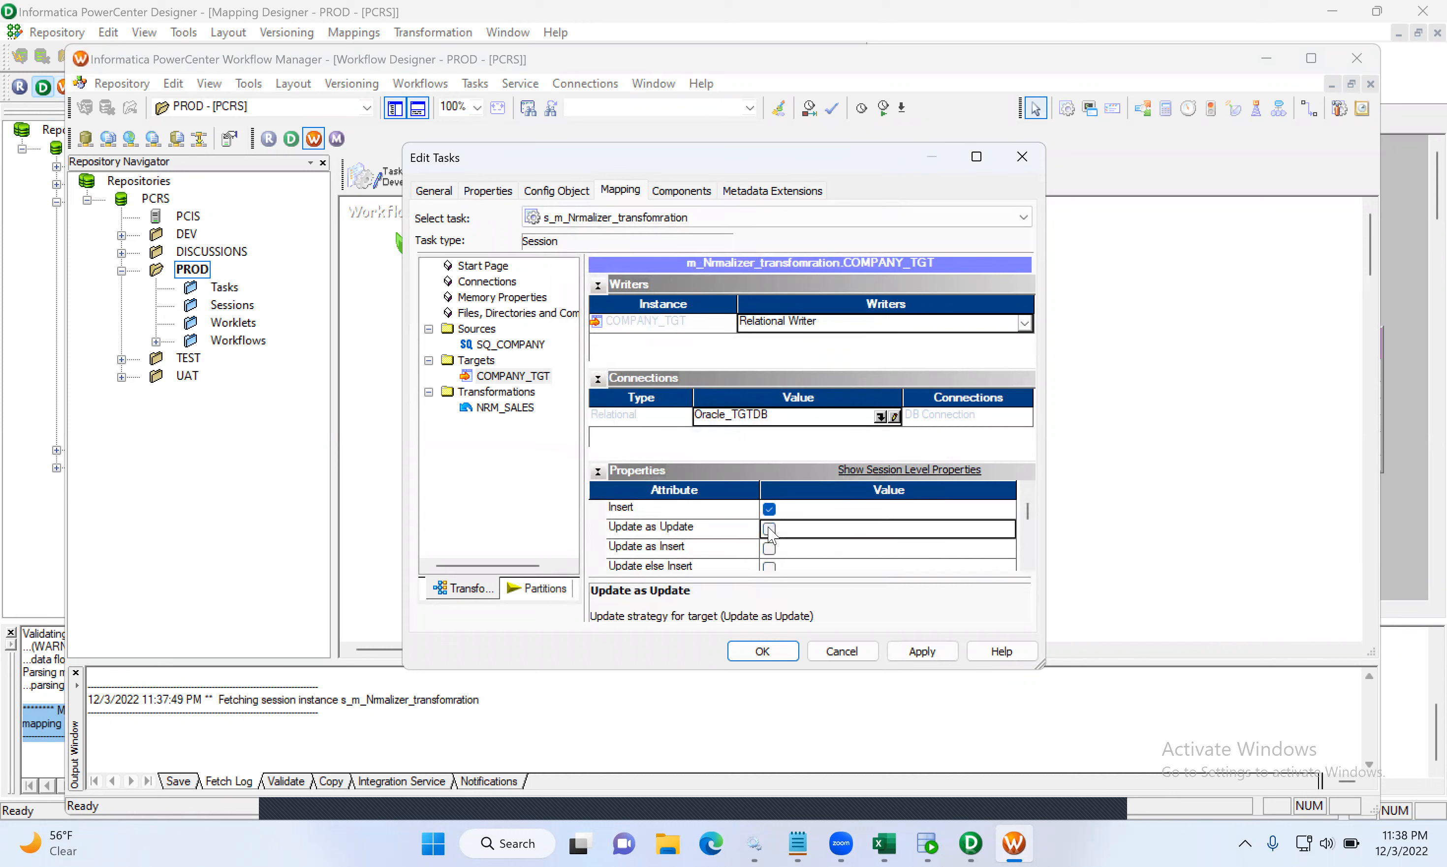
{"action": "left_click", "coordinate": [1027, 566]}
{"action": "left_click", "coordinate": [1028, 566]}
{"action": "left_click", "coordinate": [1027, 566]}
{"action": "left_click", "coordinate": [776, 534]}
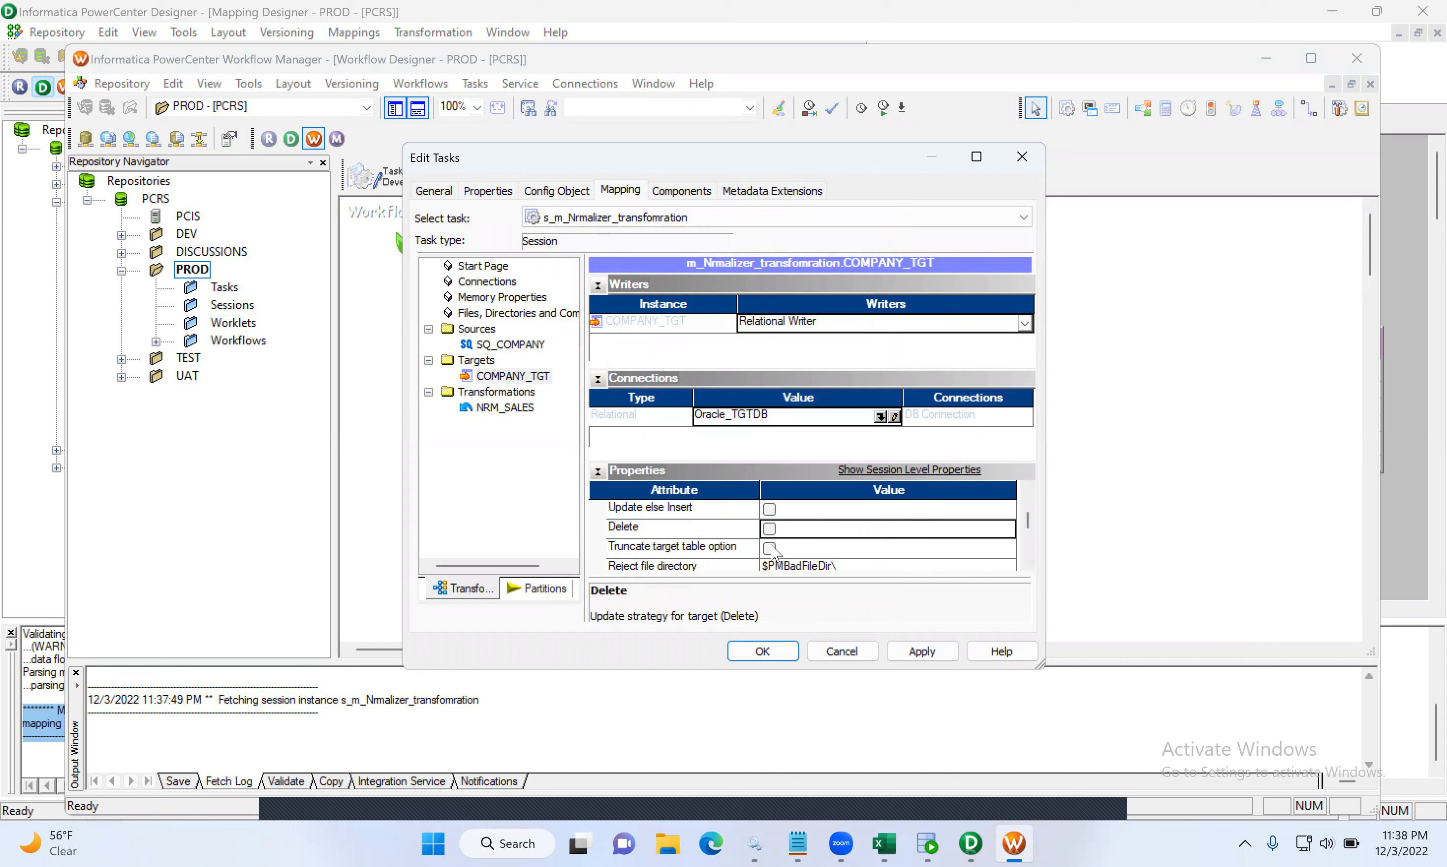
{"action": "left_click", "coordinate": [769, 549]}
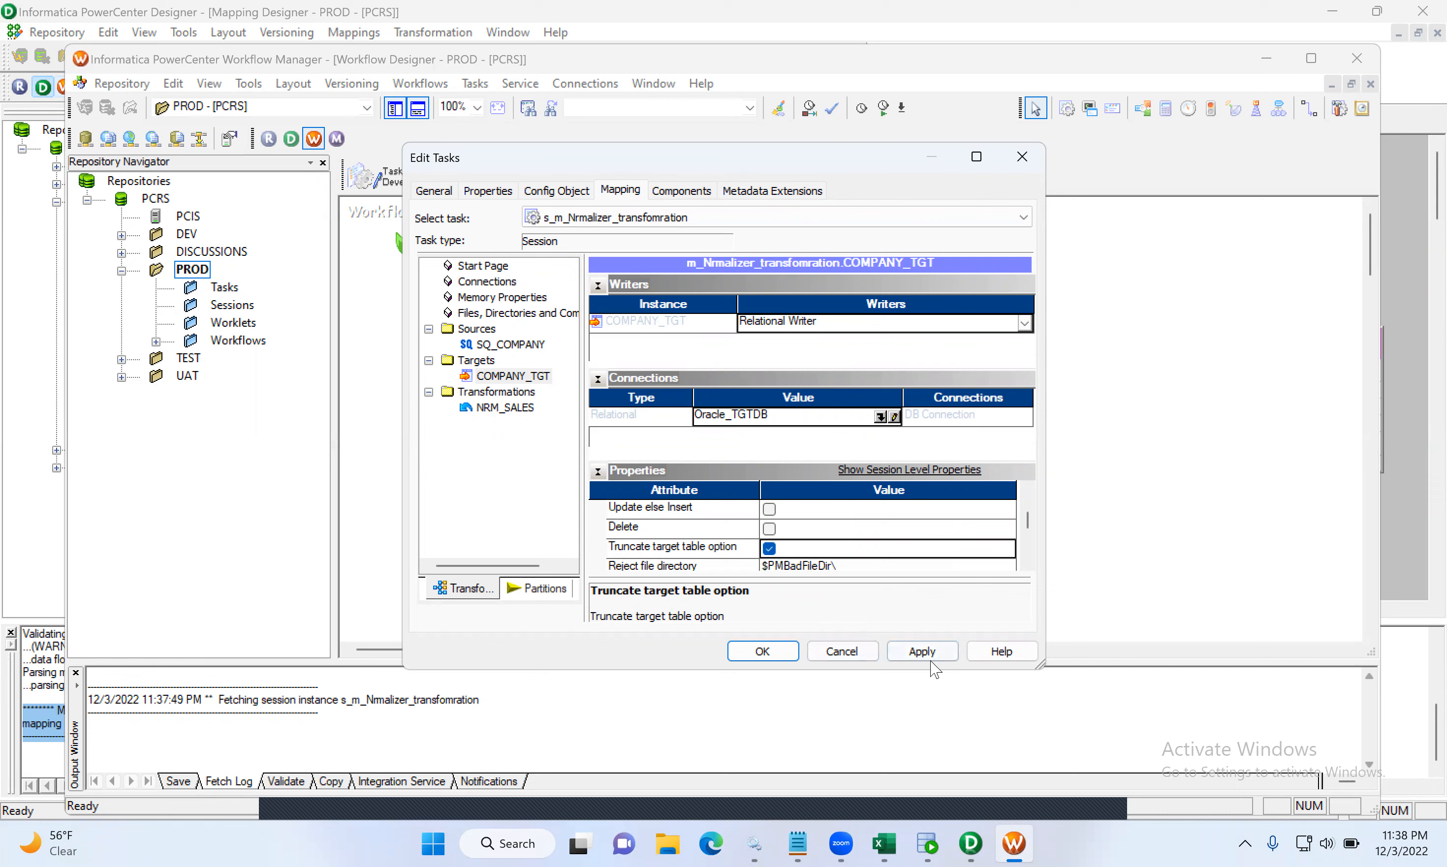
{"action": "left_click", "coordinate": [921, 650]}
{"action": "left_click", "coordinate": [776, 652]}
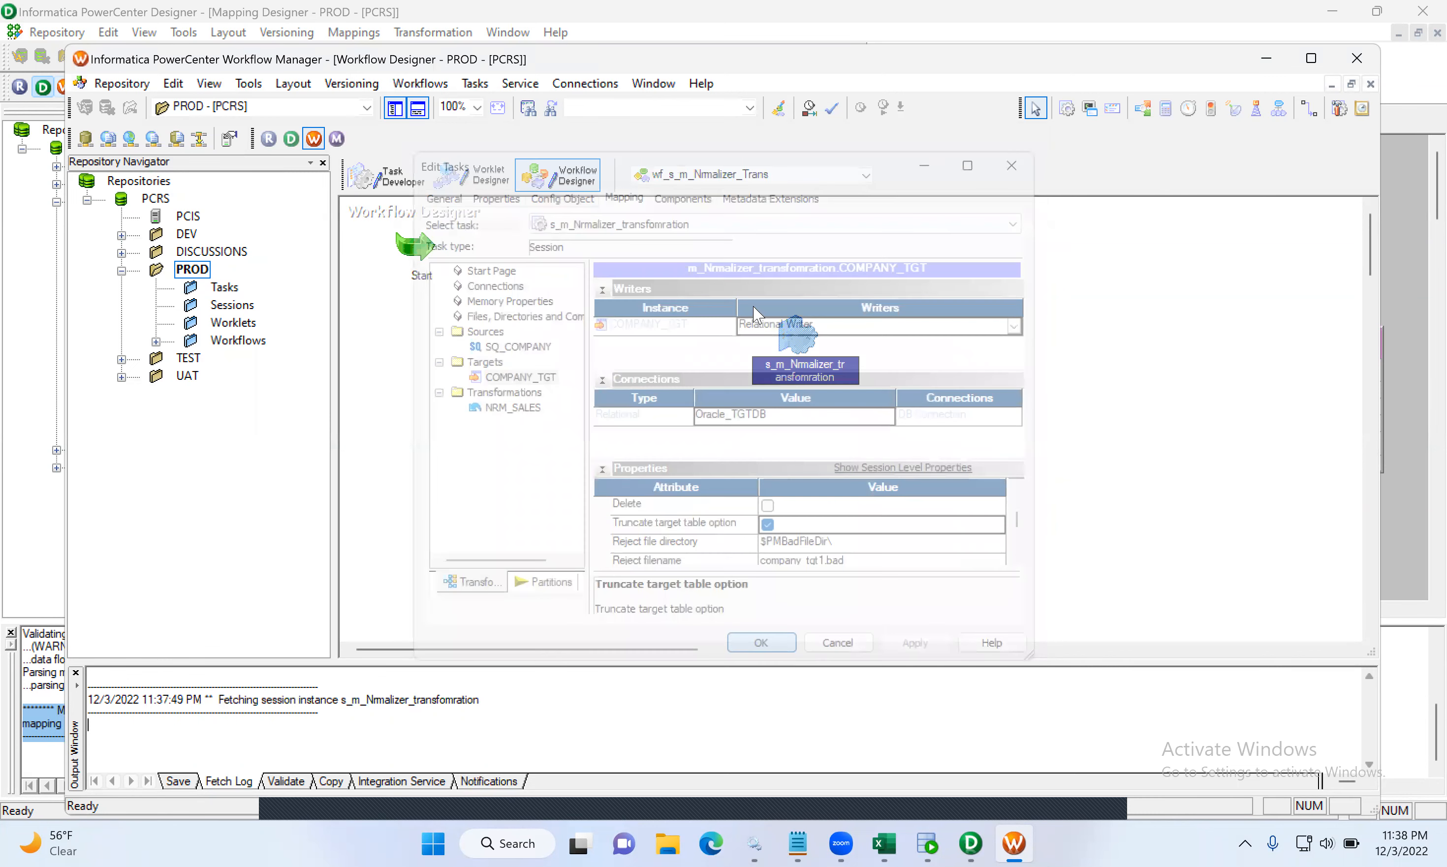
- Link the Start task to the s_m_Nrmalizer_transfomration session and save the workflow
{"action": "left_click", "coordinate": [1306, 115]}
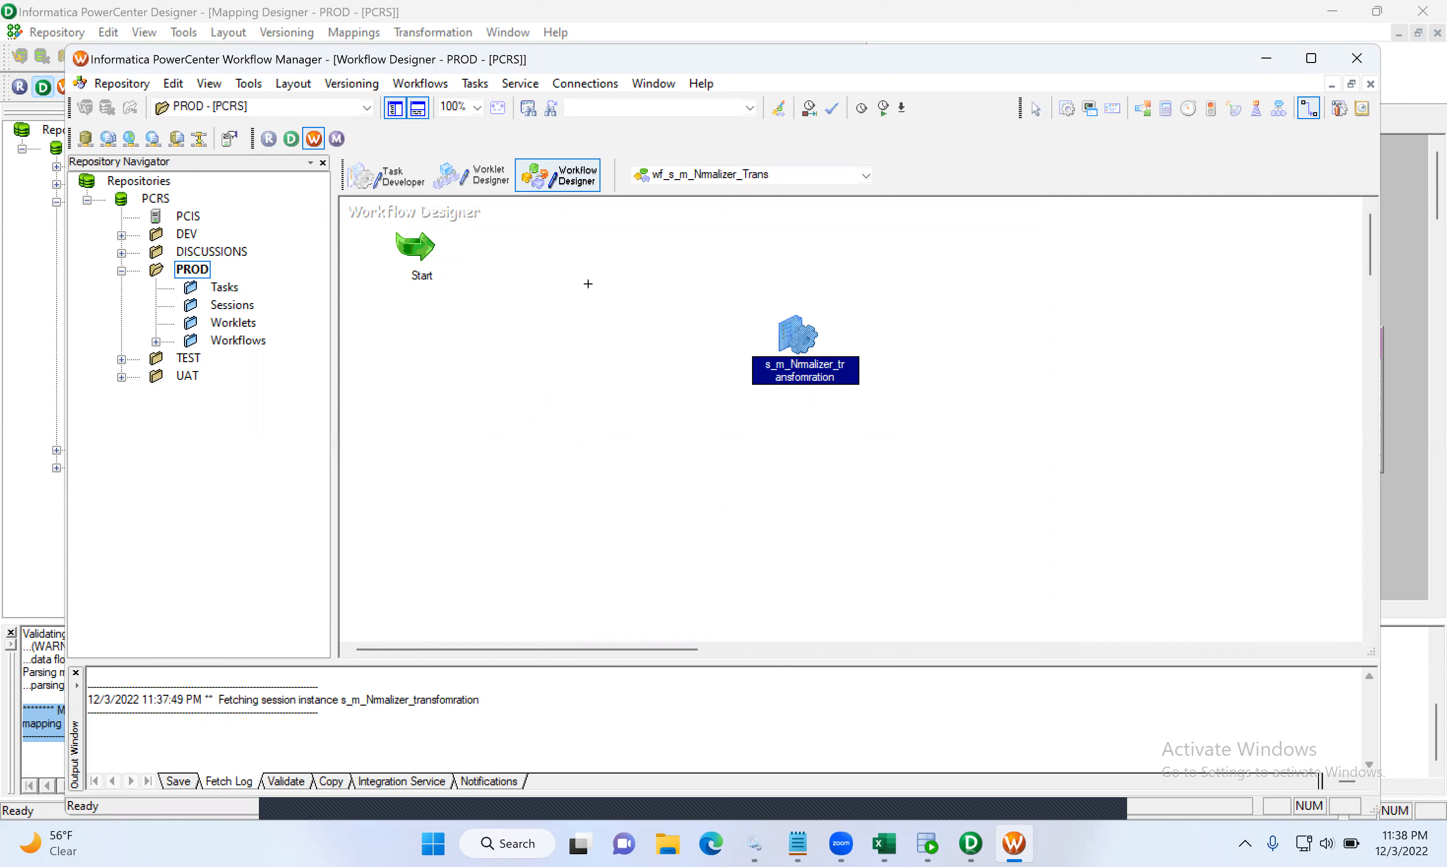
{"action": "left_click_drag", "start_coordinate": [781, 350], "coordinate": [781, 349]}
{"action": "left_click", "coordinate": [1309, 115]}
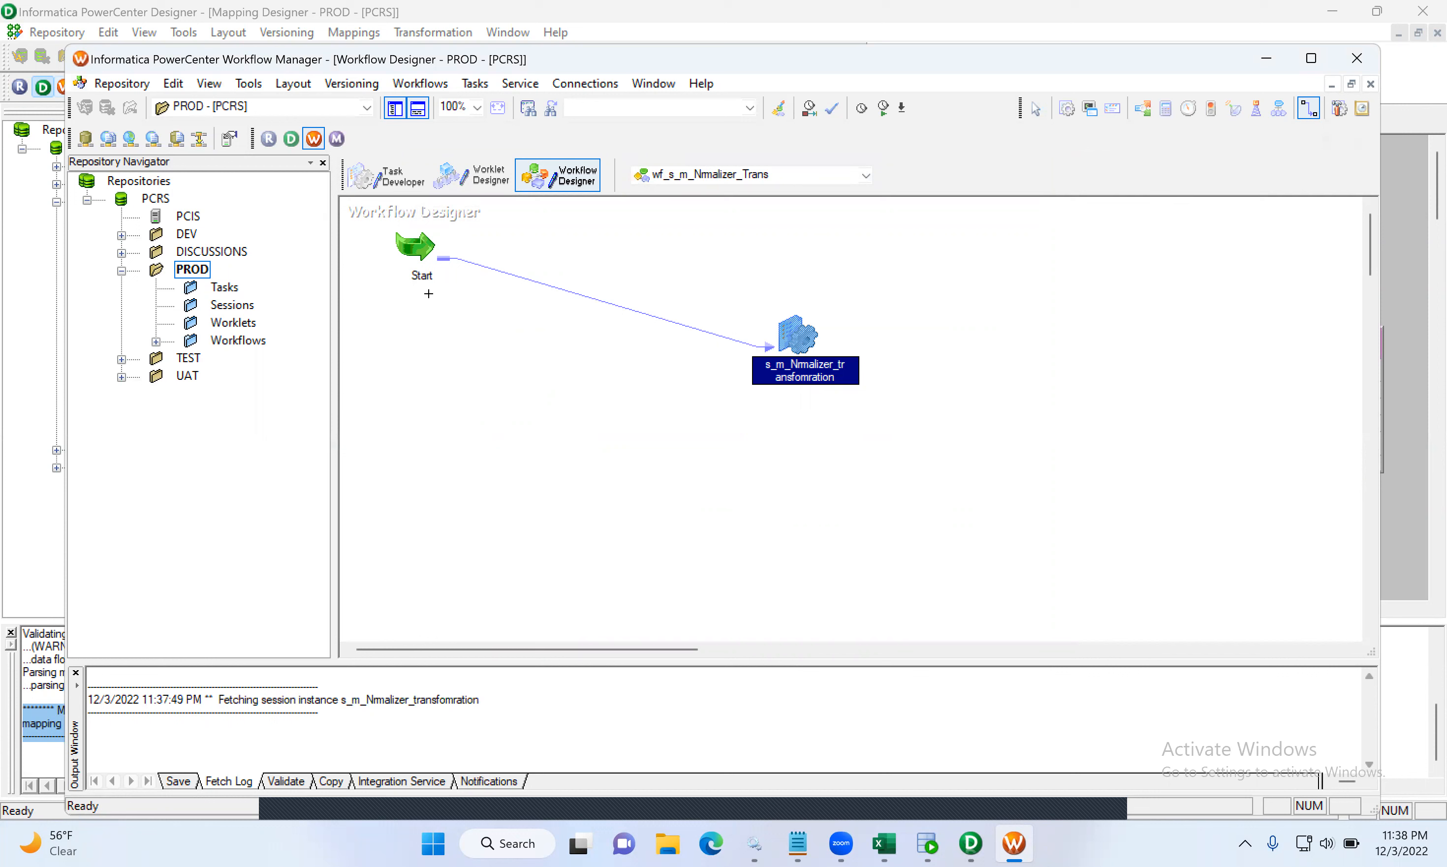
{"action": "left_click", "coordinate": [415, 250]}
{"action": "left_click_drag", "start_coordinate": [426, 257], "coordinate": [460, 291]}
{"action": "left_click", "coordinate": [122, 83]}
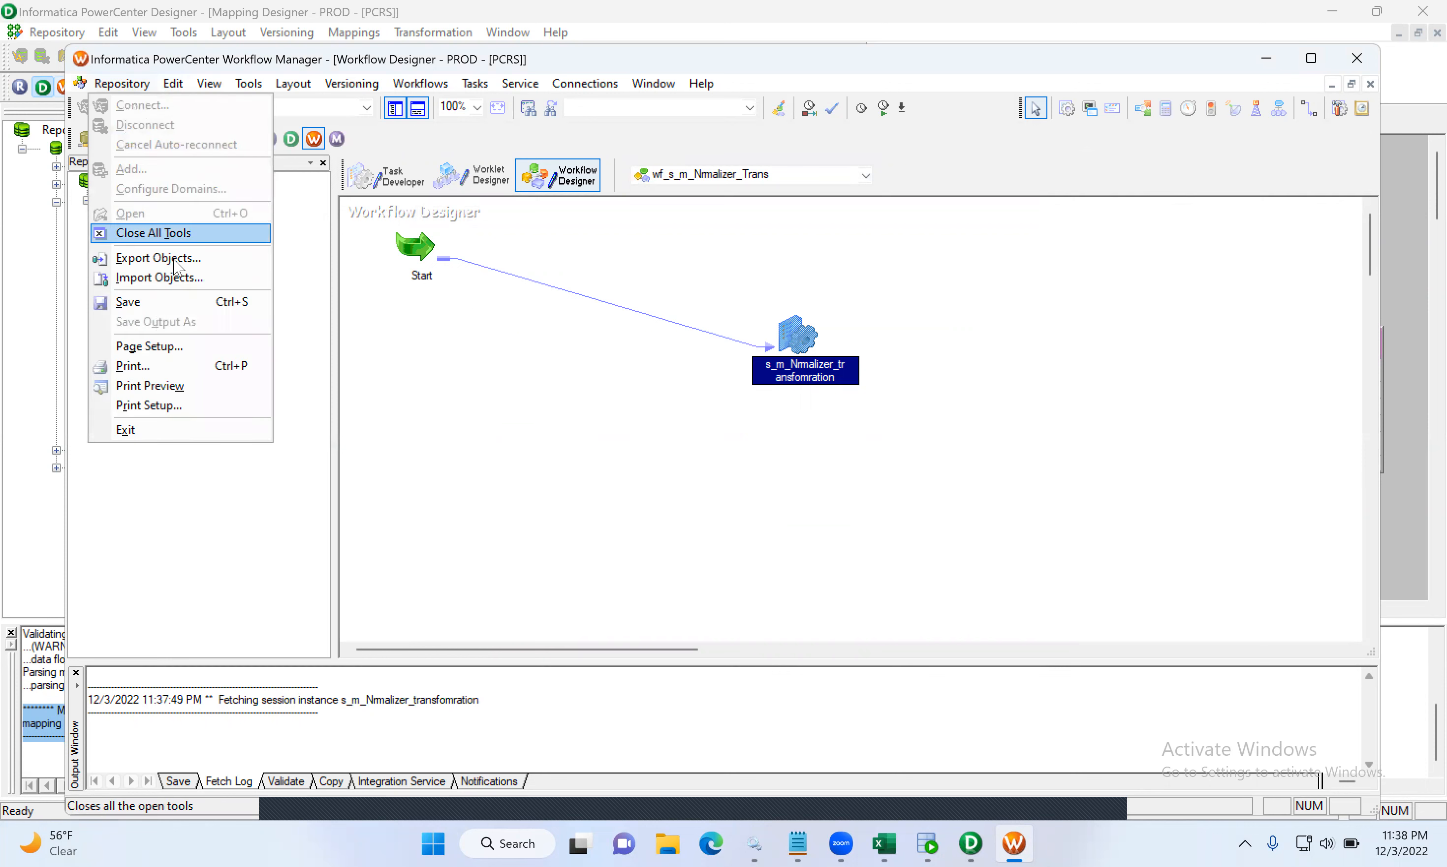
{"action": "left_click", "coordinate": [174, 304]}
- Switch to Oracle SQL Developer and run the SELECT * FROM COMPANY_TGT query to check the target table's contents
{"action": "right_click", "coordinate": [580, 380]}
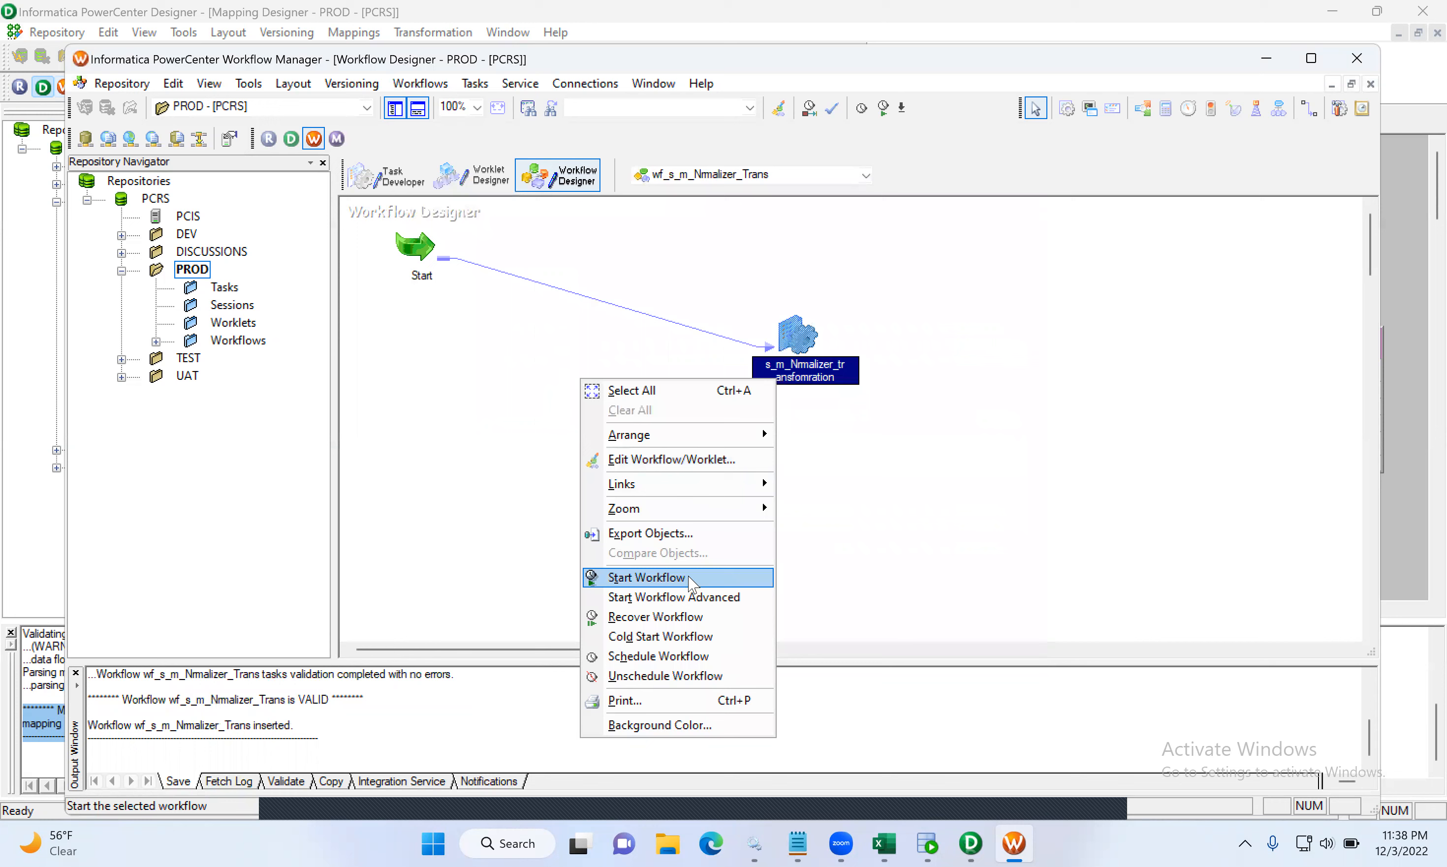
{"action": "left_click", "coordinate": [927, 843]}
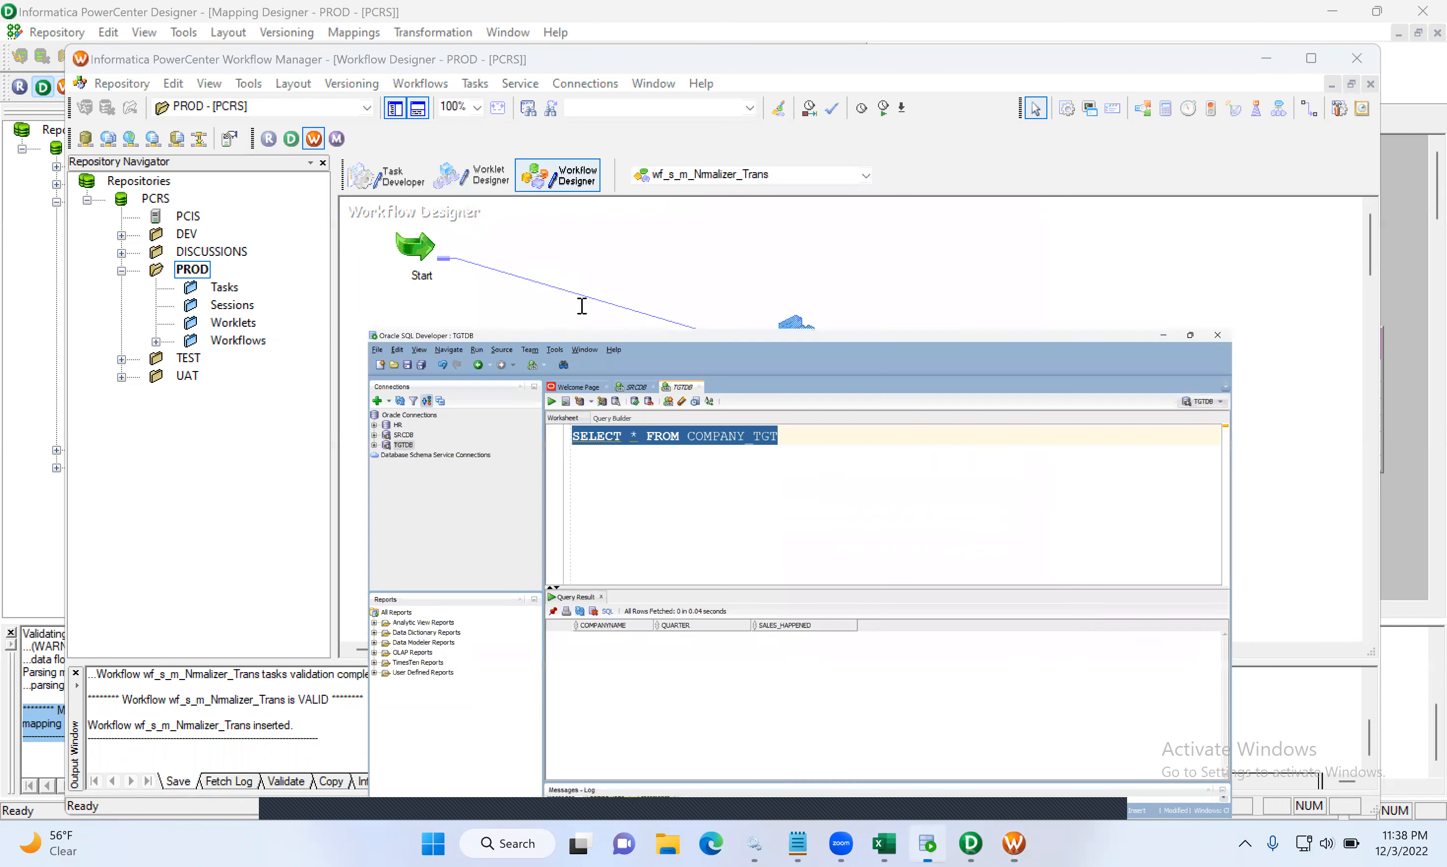
{"action": "left_click", "coordinate": [308, 127]}
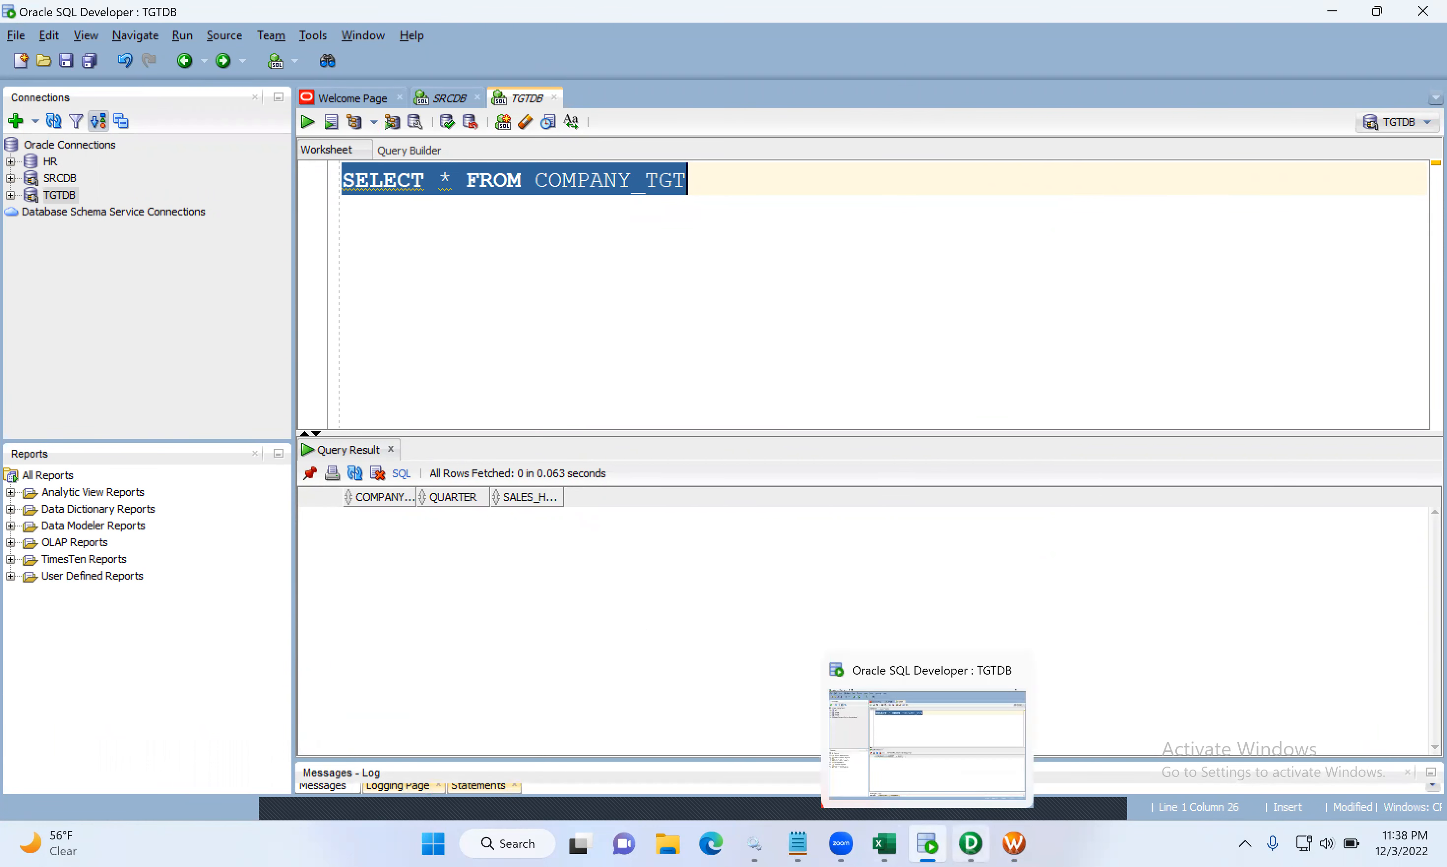
- Switch back to Workflow Manager and start the wf_s_m_Nrmalizer_Trans workflow
{"action": "left_click", "coordinate": [1015, 843]}
{"action": "right_click", "coordinate": [771, 446]}
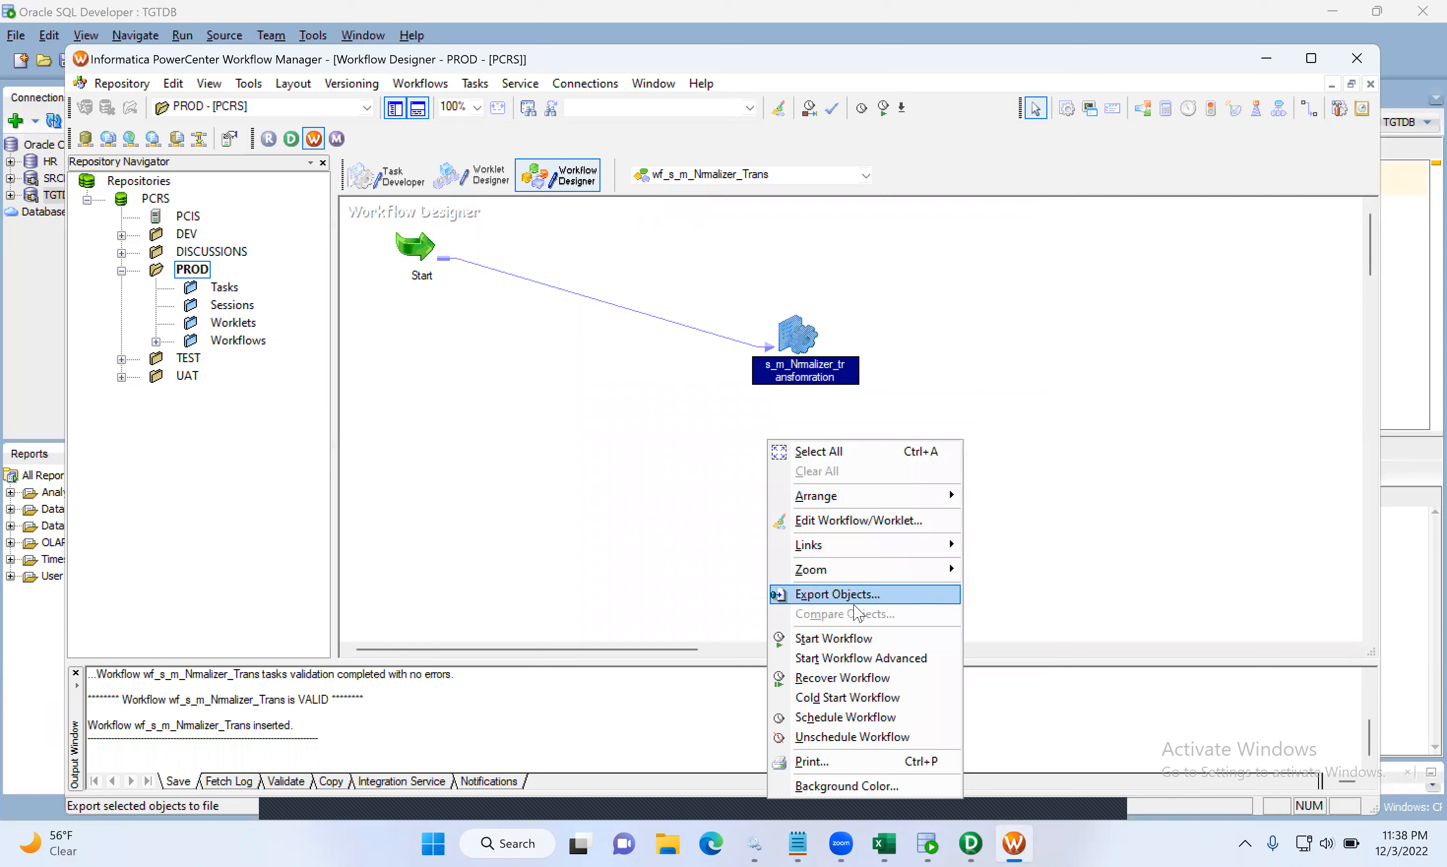
{"action": "left_click", "coordinate": [845, 633]}
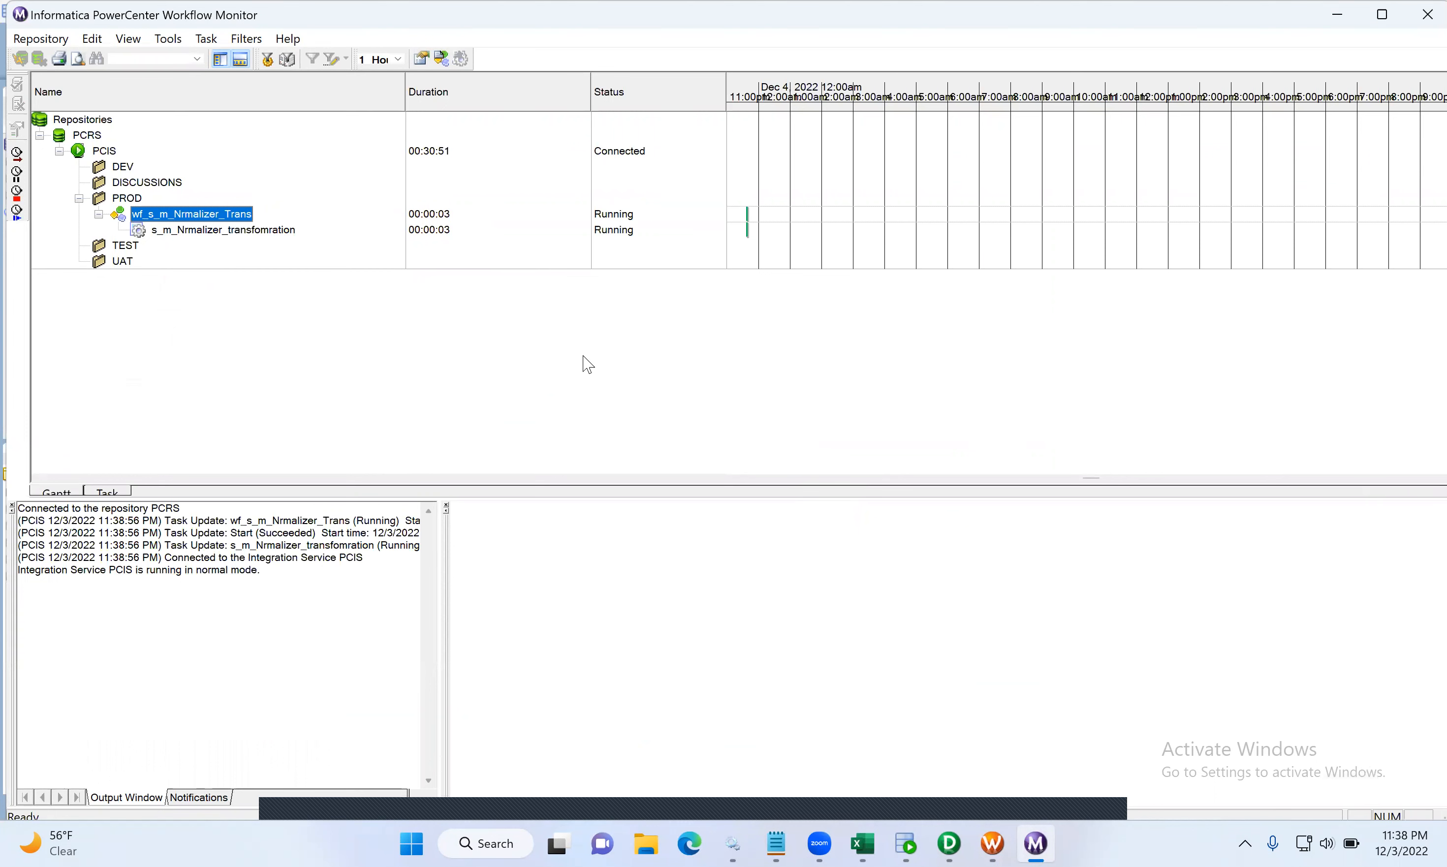
- Open the session's run properties in Workflow Monitor and examine the source/target statistics for SQ_COMPANY and COMPANY_TGT, widening the transformation name column
{"action": "right_click", "coordinate": [286, 236]}
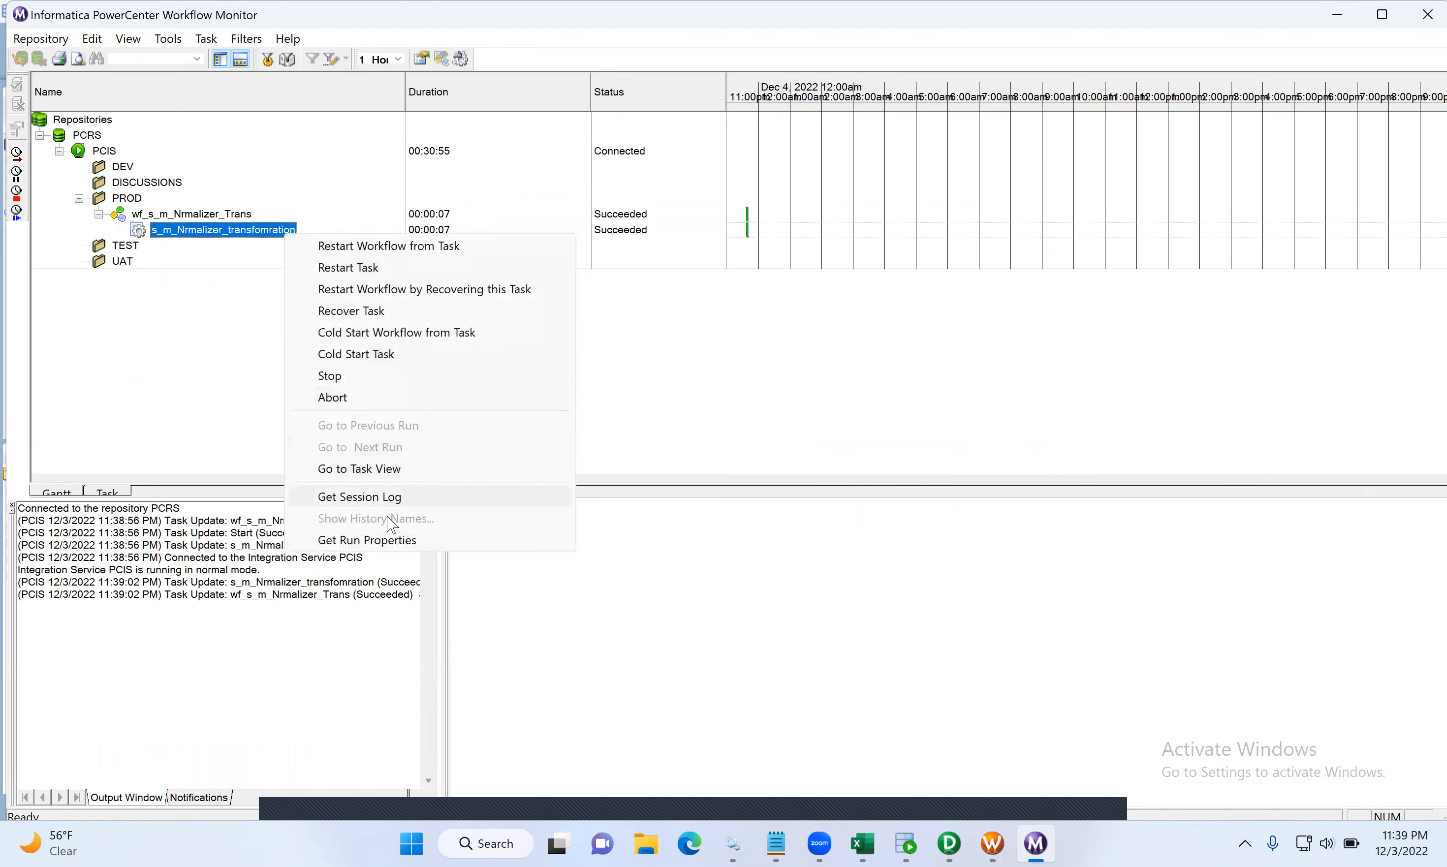
{"action": "left_click", "coordinate": [385, 541]}
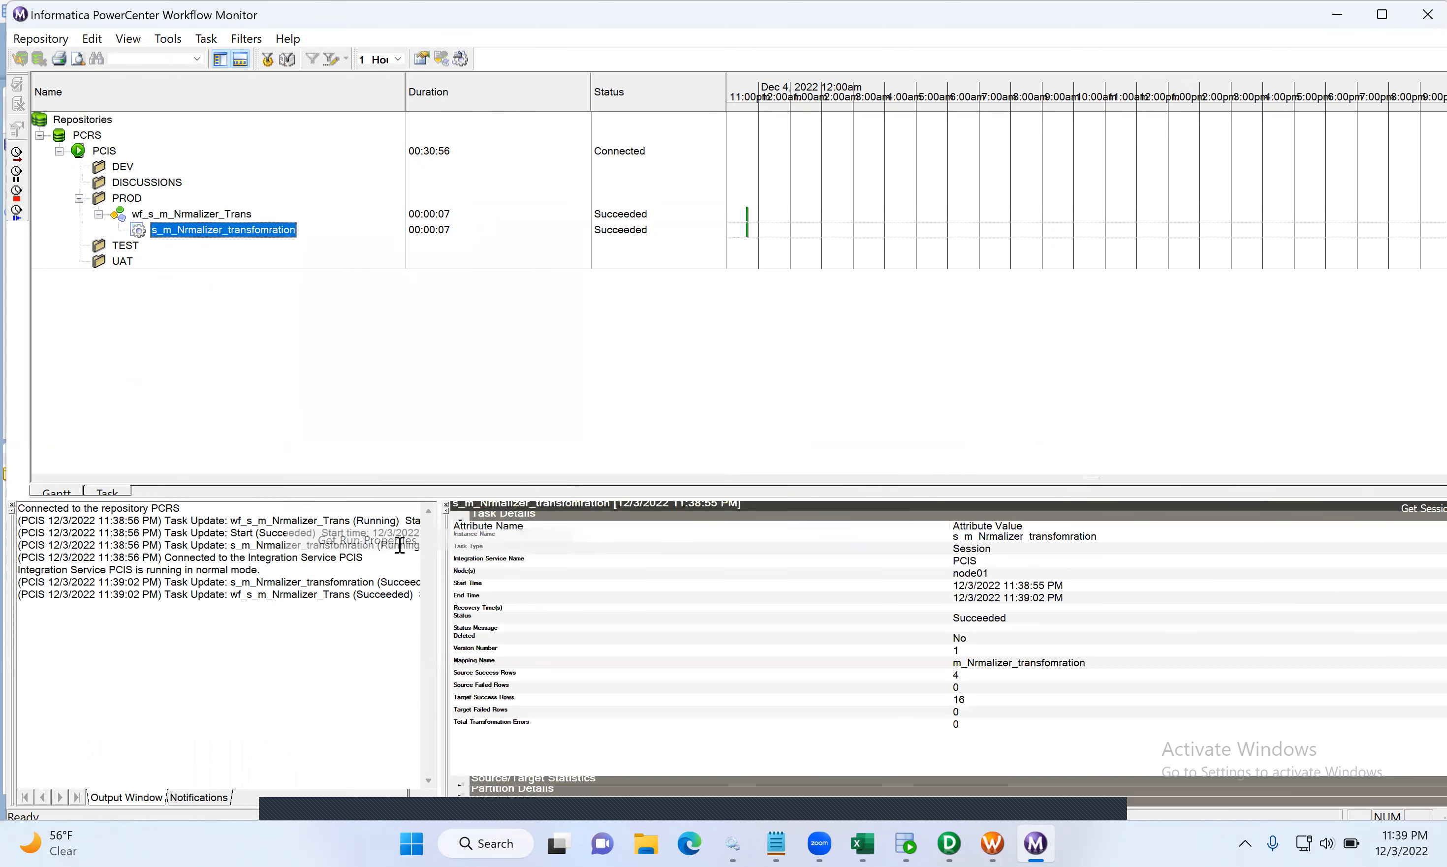
{"action": "left_click", "coordinate": [460, 517]}
{"action": "left_click", "coordinate": [460, 527]}
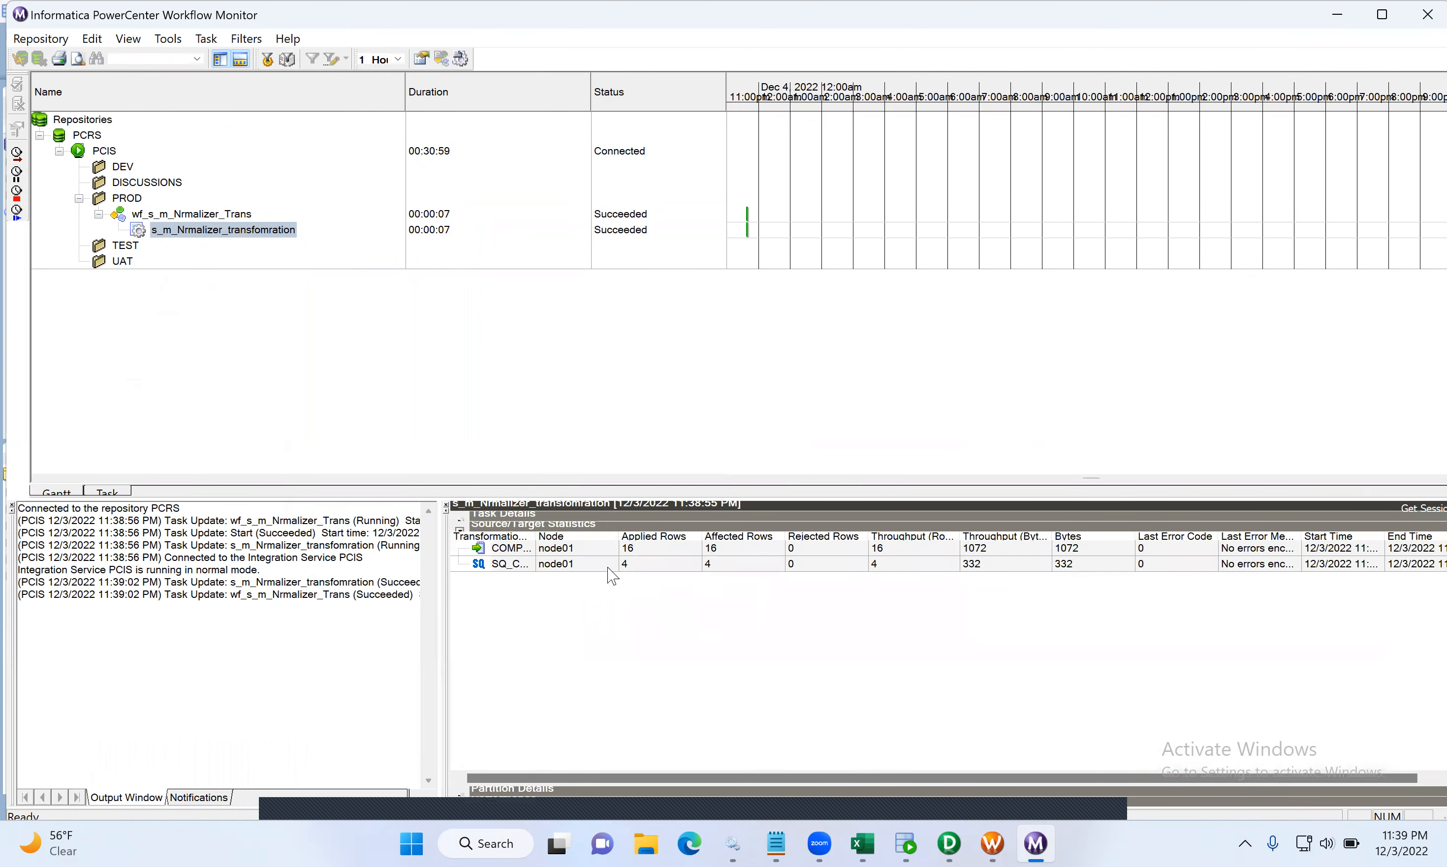
{"action": "left_click", "coordinate": [558, 548]}
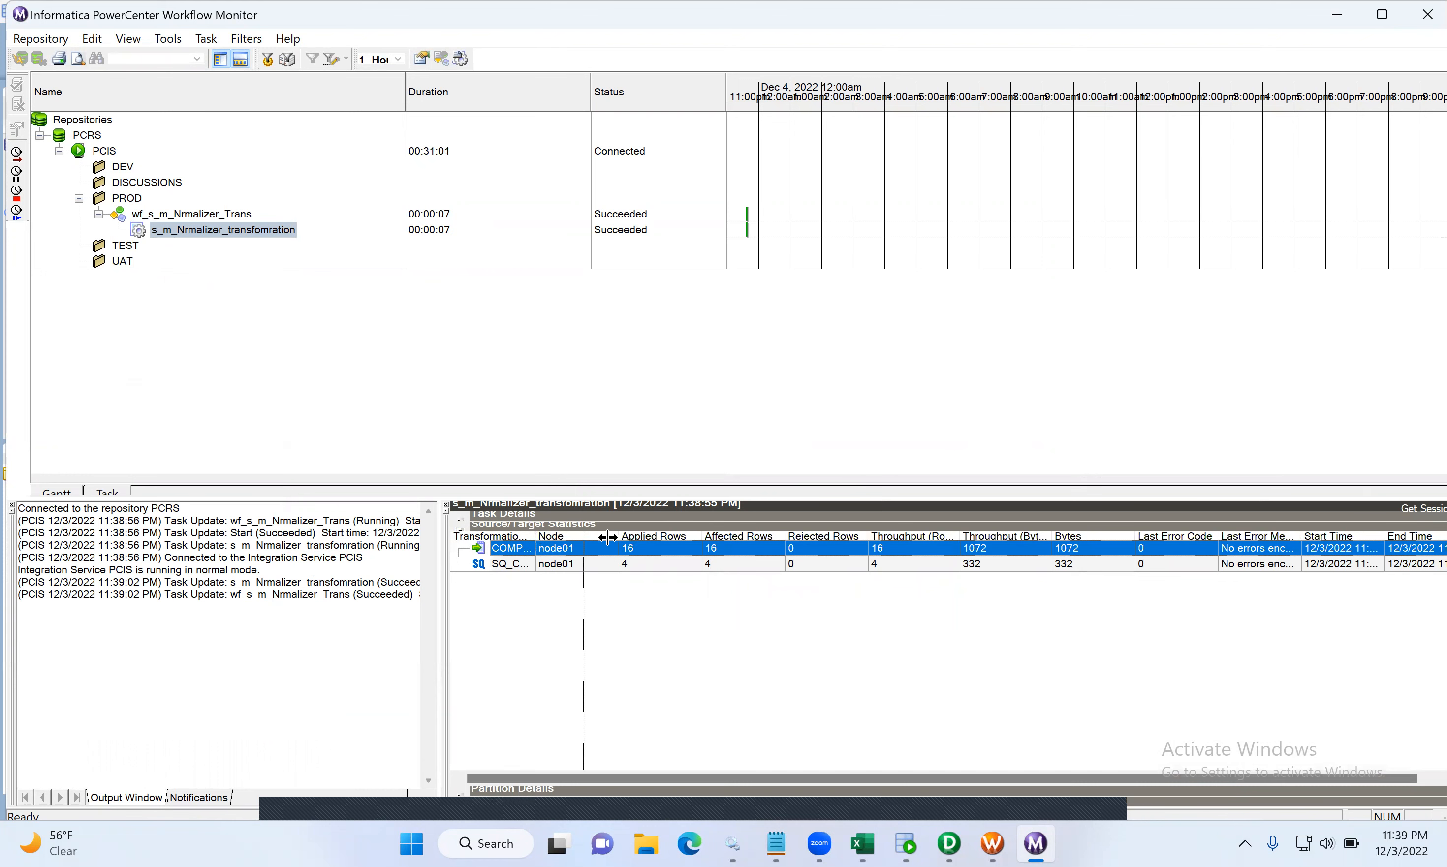
{"action": "left_click_drag", "start_coordinate": [608, 538], "coordinate": [690, 537]}
{"action": "left_click", "coordinate": [610, 563]}
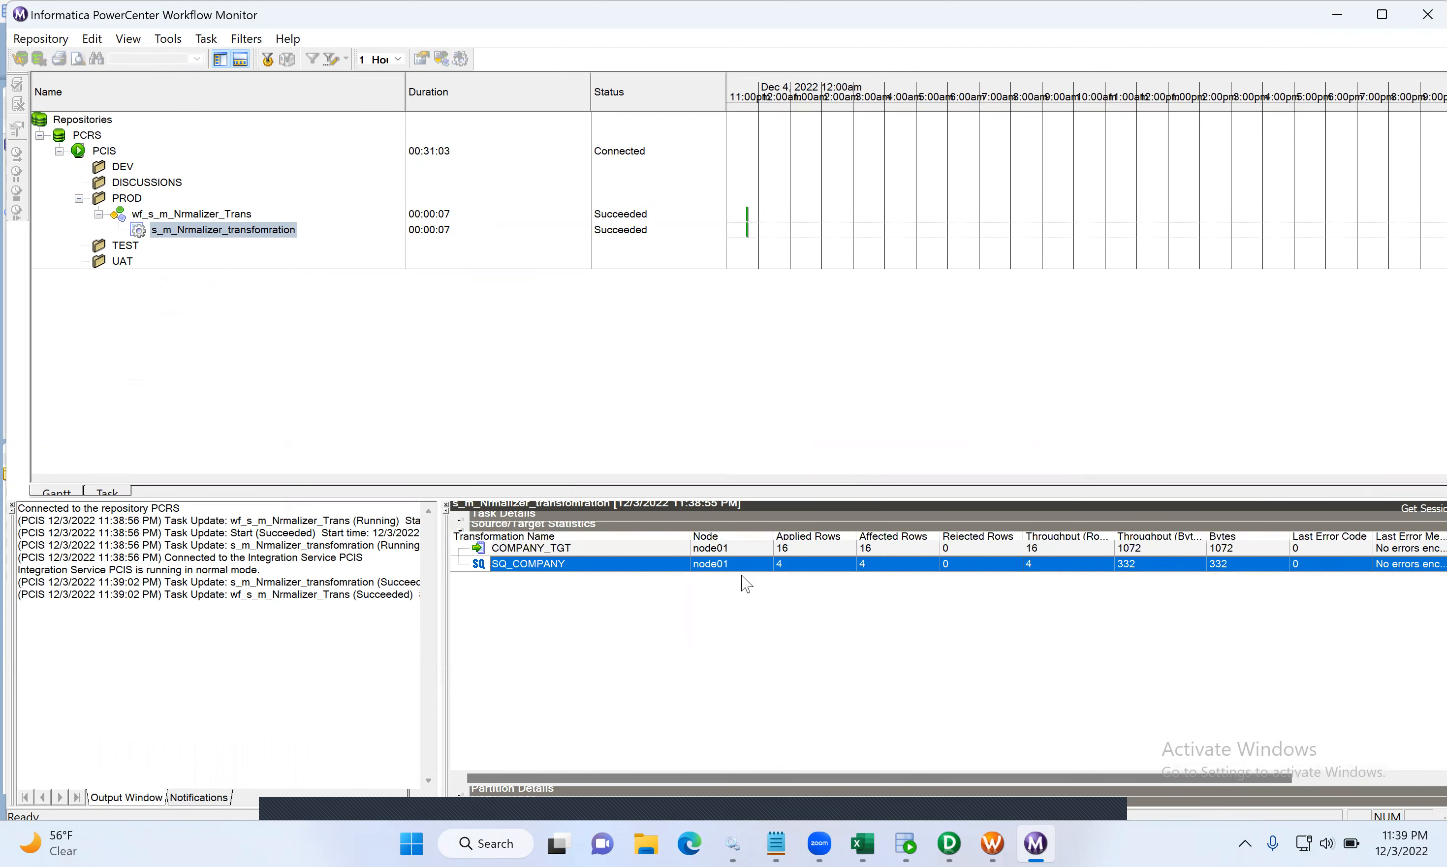
{"action": "left_click", "coordinate": [607, 550]}
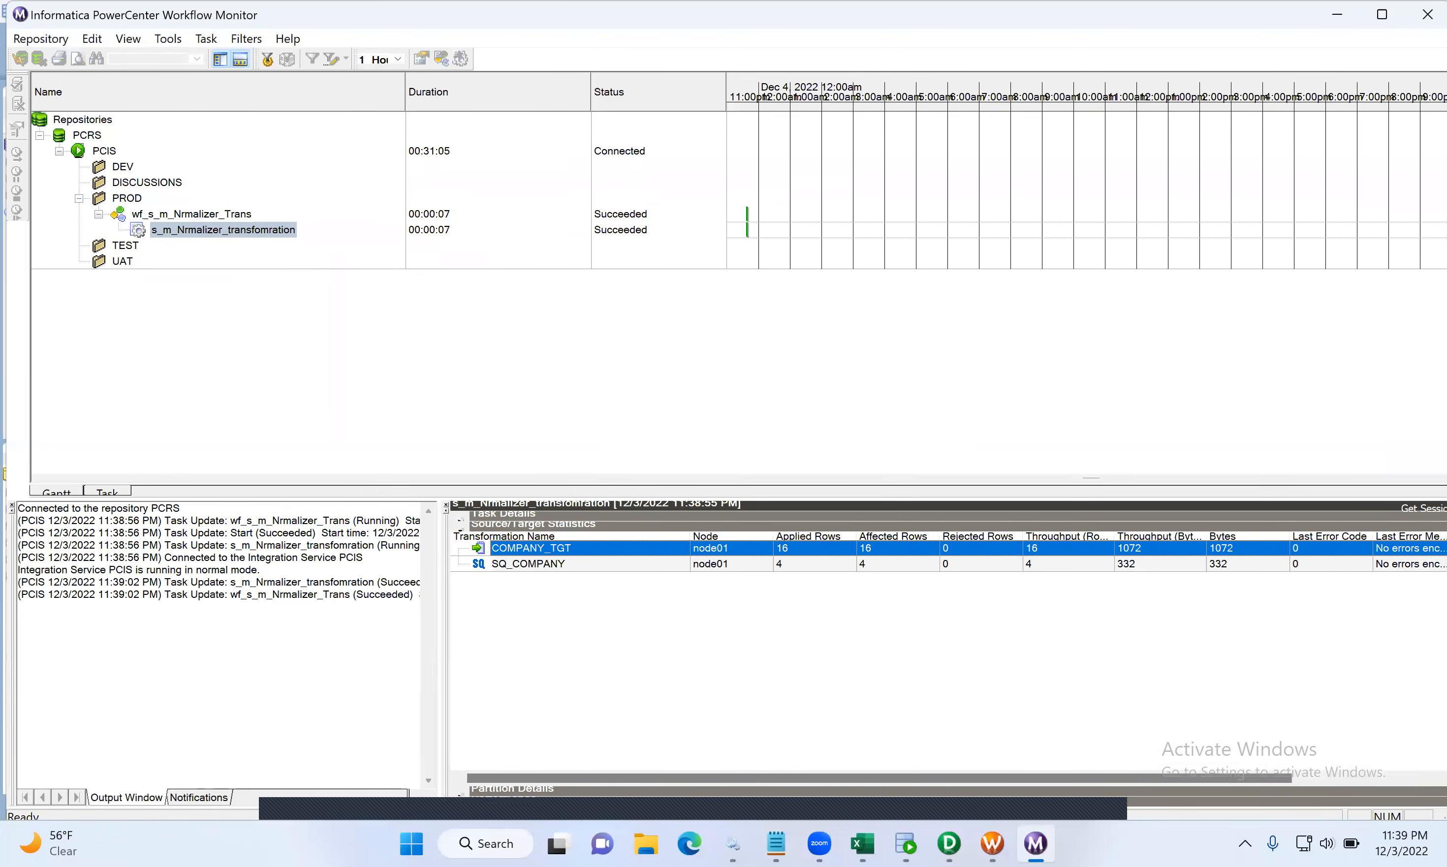
- Rerun the COMPANY_TGT query in Oracle SQL Developer and look through the loaded rows
{"action": "left_click", "coordinate": [905, 844]}
{"action": "left_click", "coordinate": [307, 124]}
{"action": "scroll", "coordinate": [496, 552], "scroll_direction": "down", "scroll_amount": 2}
{"action": "scroll", "coordinate": [495, 551], "scroll_direction": "up", "scroll_amount": 2}
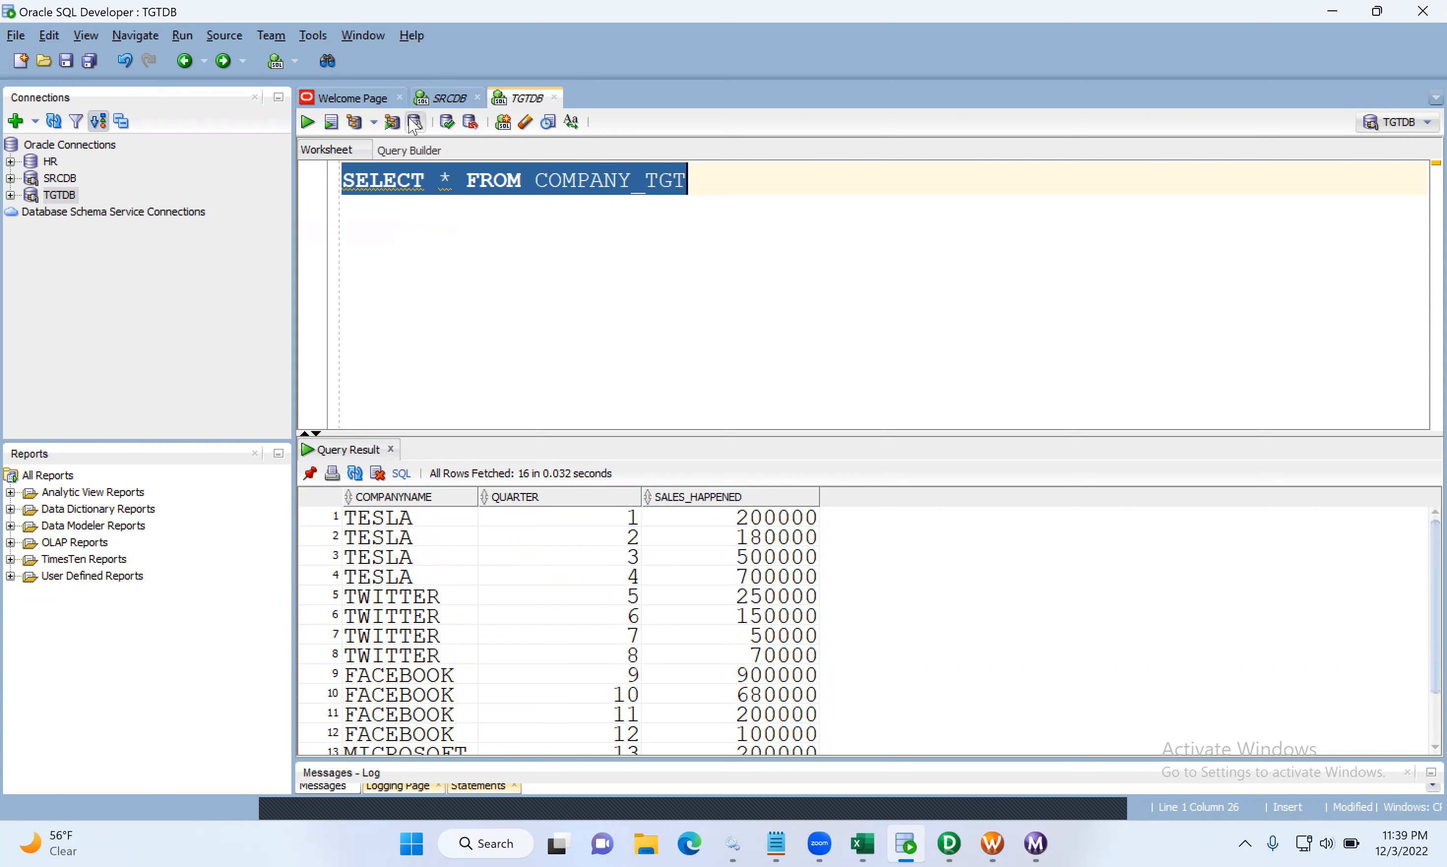
- Compare the TESLA row in the SRCDB COMPANY result with the TESLA rows and QUARTER values in the TGTDB result
{"action": "left_click", "coordinate": [442, 98]}
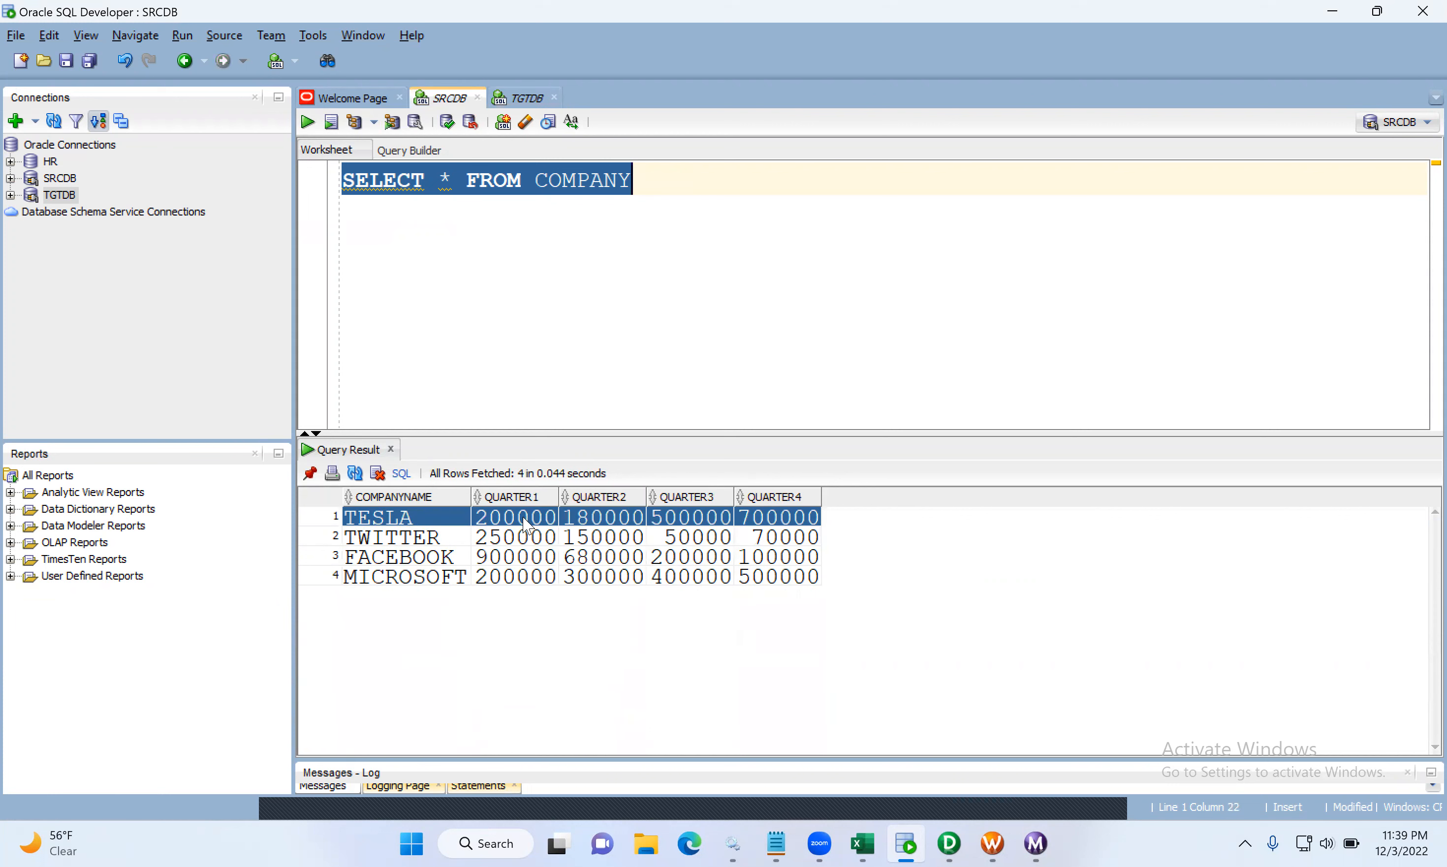
{"action": "left_click", "coordinate": [521, 97]}
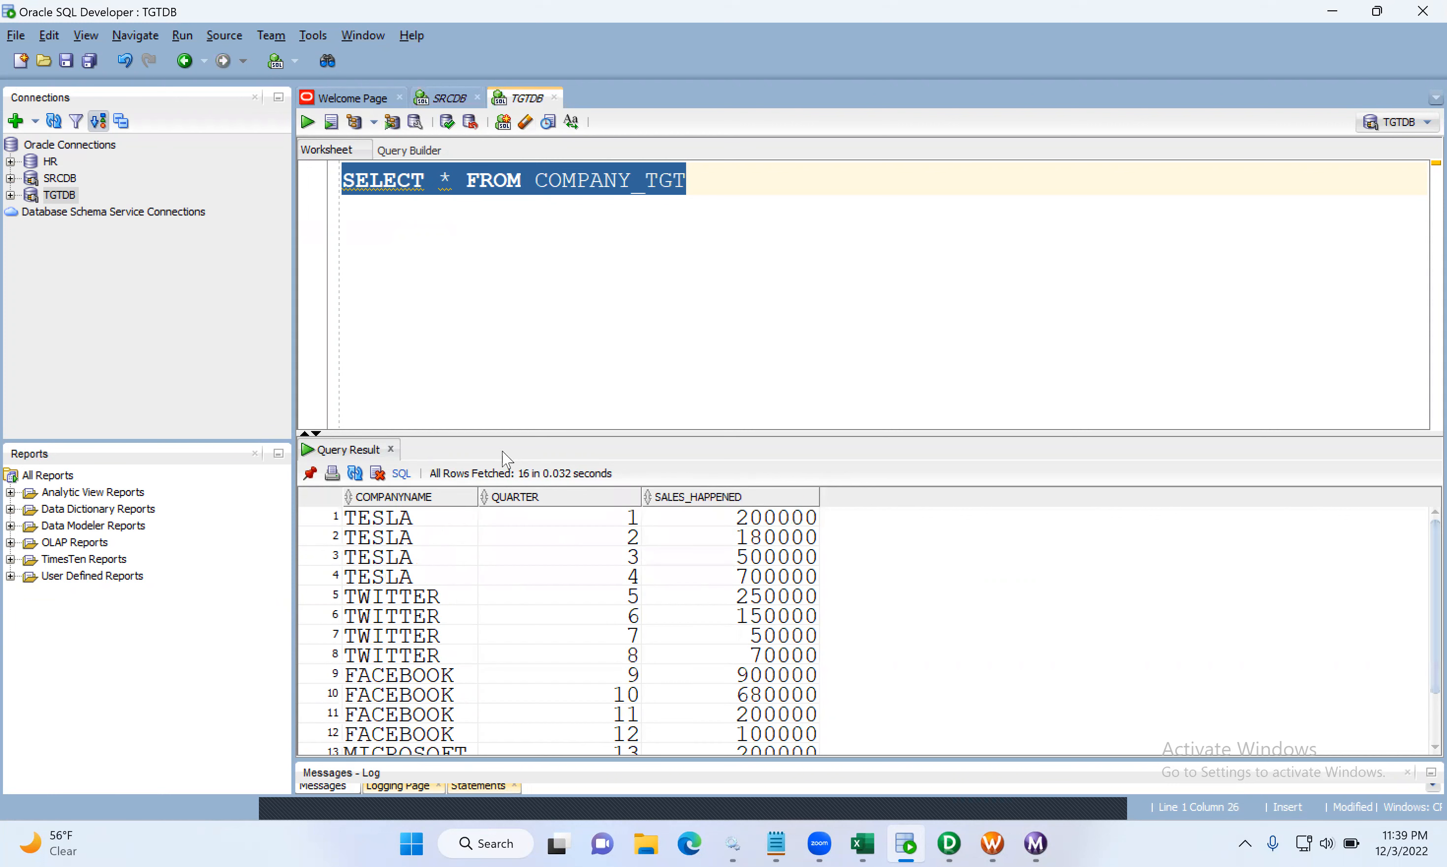
{"action": "left_click", "coordinate": [414, 515]}
{"action": "key", "text": "shift+Down"}
{"action": "key", "text": "shift+Down"}
{"action": "key", "text": "shift+Down"}
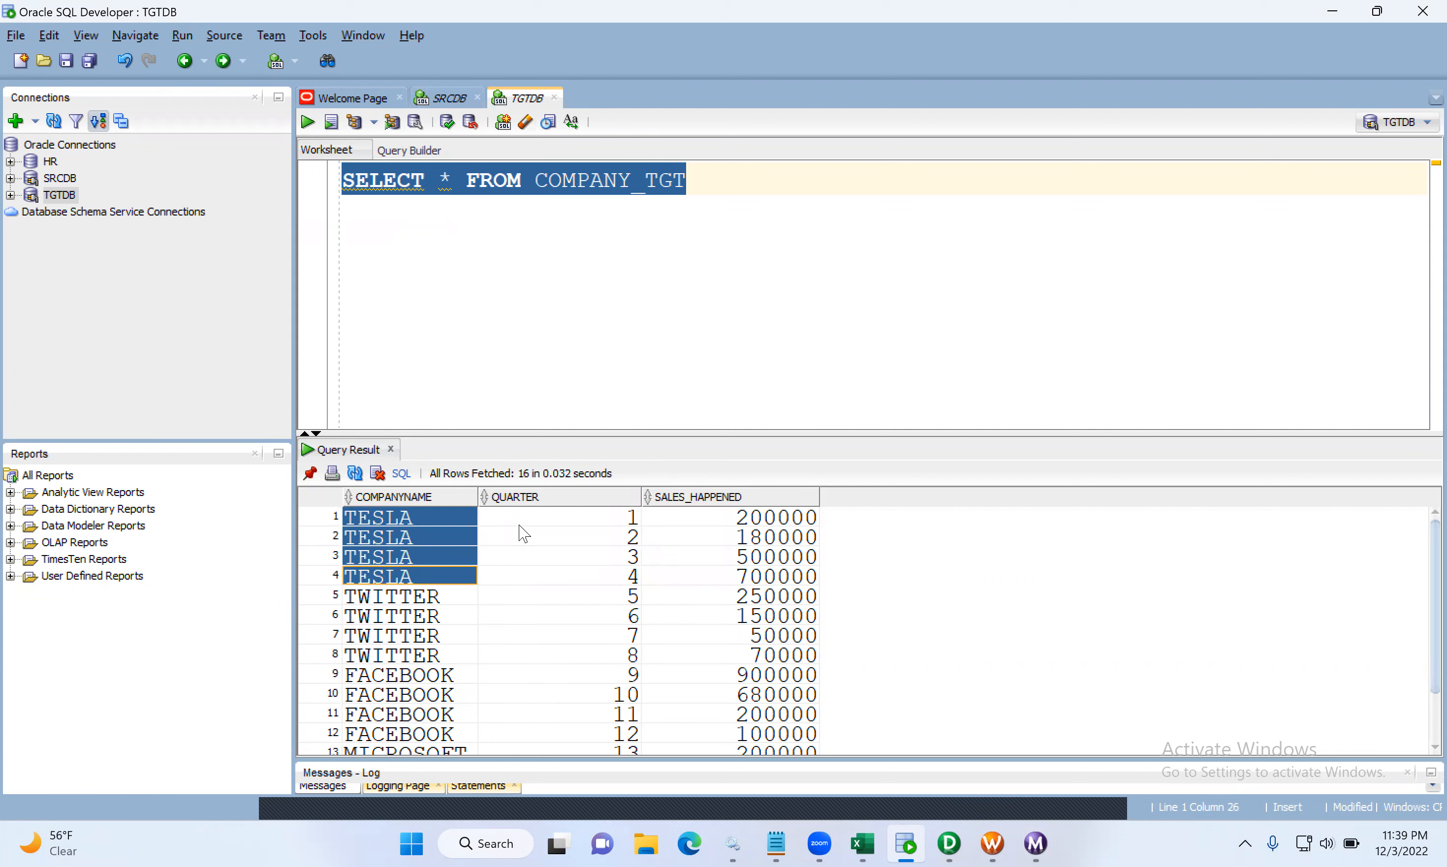
{"action": "left_click", "coordinate": [528, 517]}
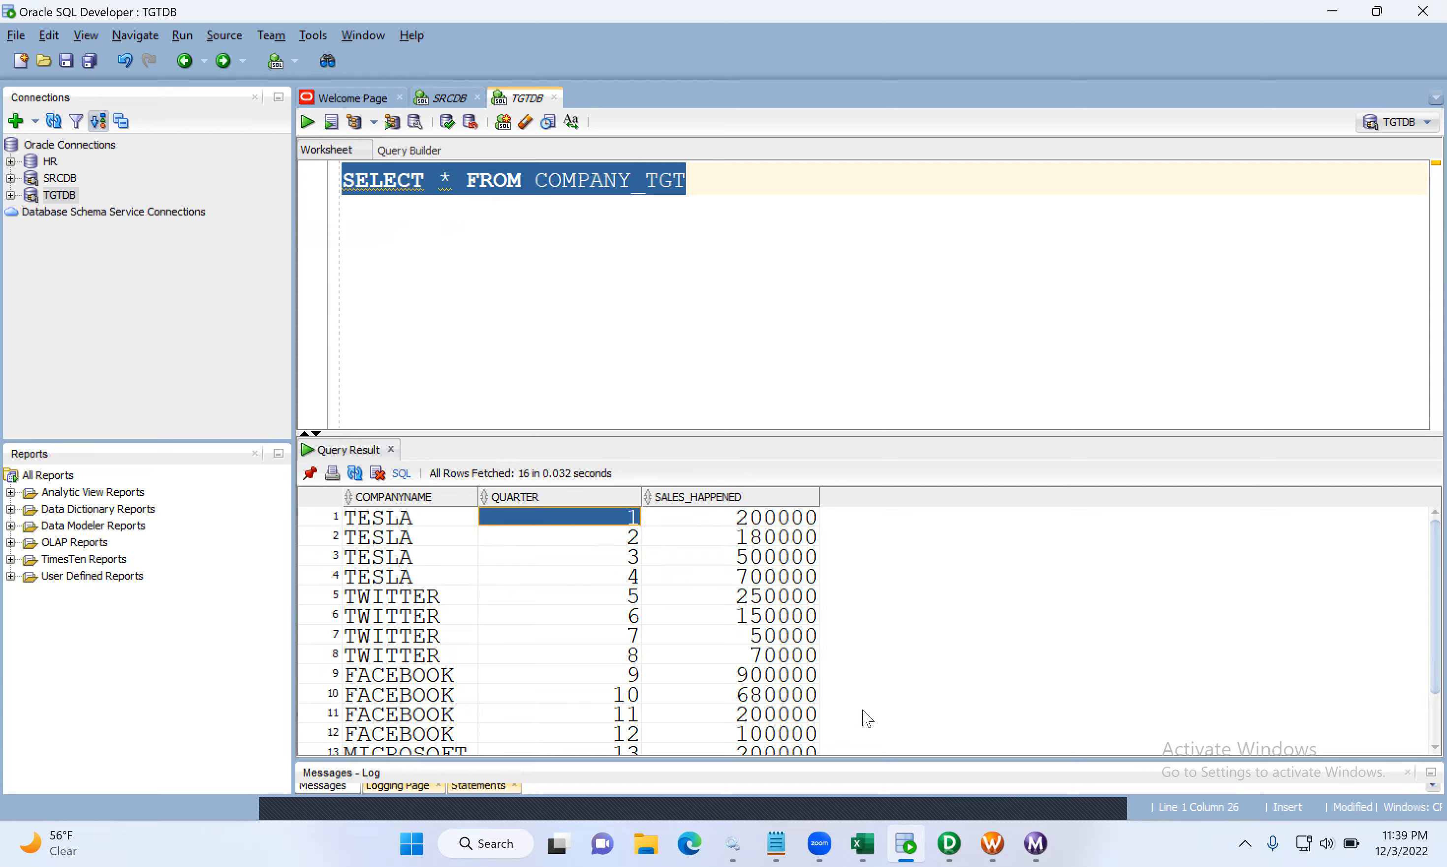
- Switch to Notepad and highlight the note "USED TO TRANSFORM SINGLE INCOMING ROW INTO MULTIPLE OUTPUT ROWS"
{"action": "left_click", "coordinate": [776, 844]}
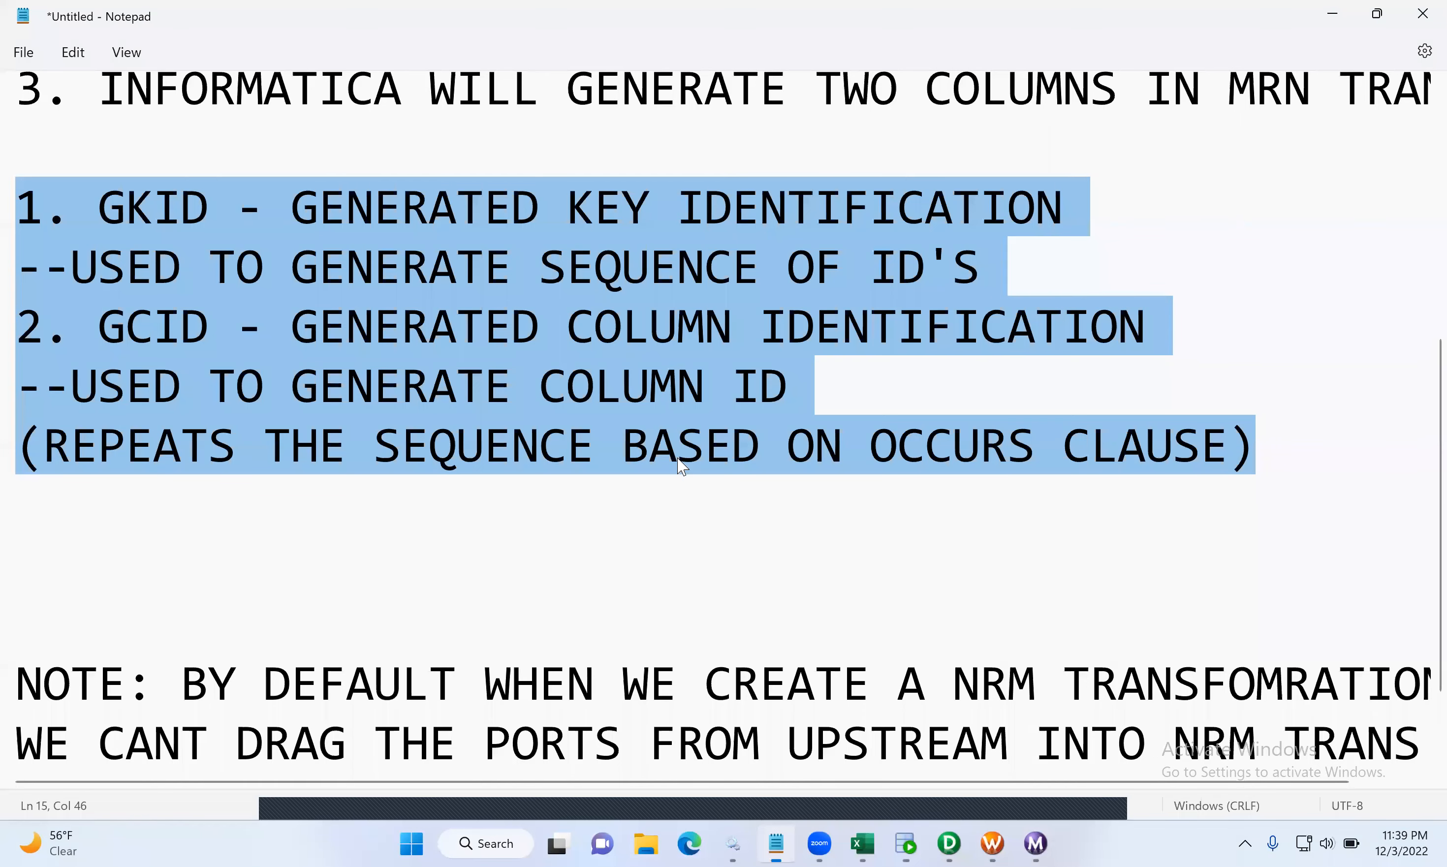
{"action": "scroll", "coordinate": [680, 464], "scroll_direction": "up", "scroll_amount": 3}
{"action": "left_click_drag", "start_coordinate": [107, 437], "coordinate": [597, 454]}
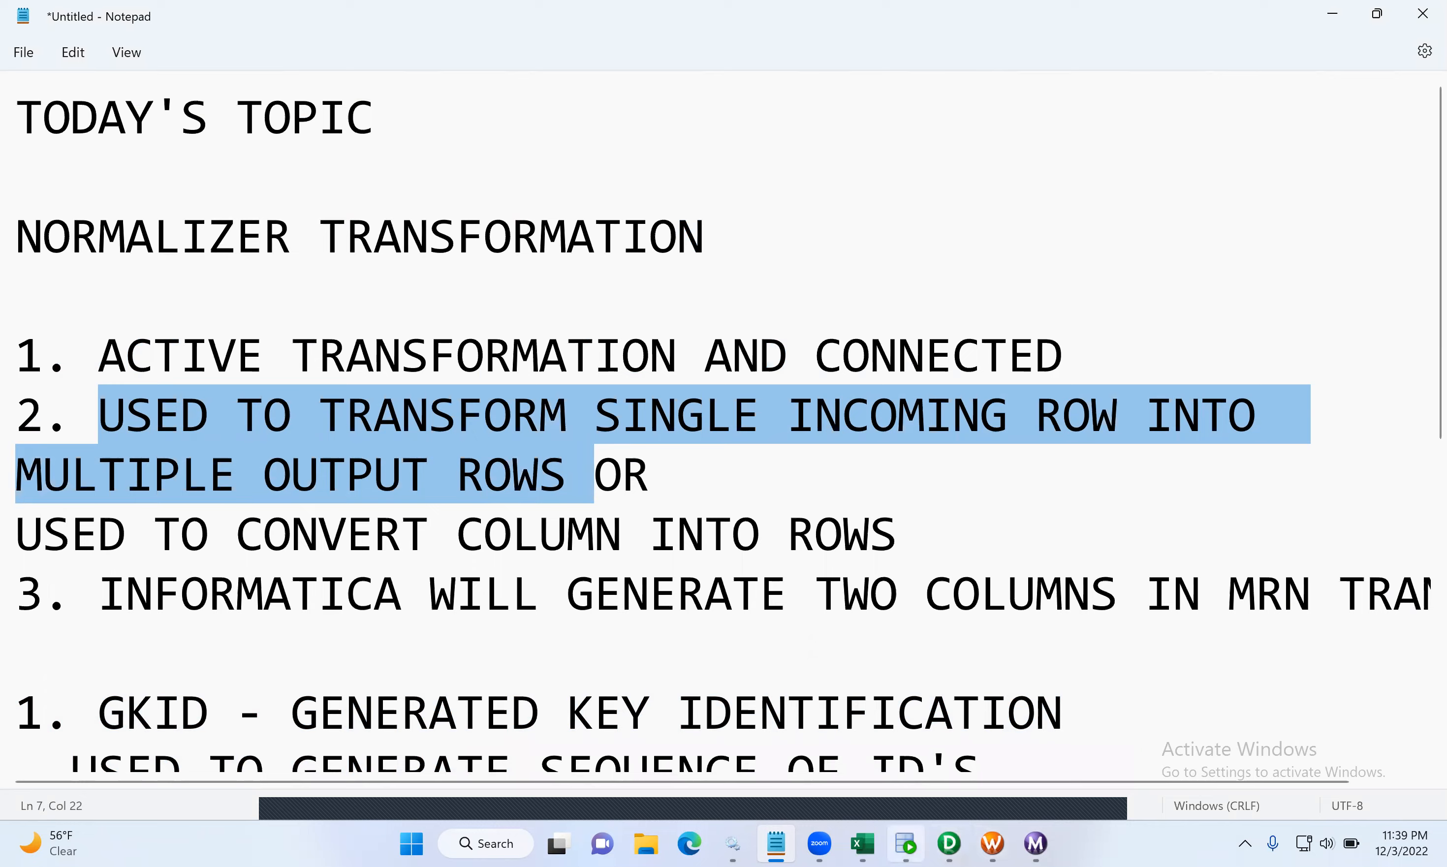
- Return to SQL Developer, enlarge the query result area, and examine the QUARTER column across all COMPANY_TGT rows
{"action": "left_click", "coordinate": [905, 843]}
{"action": "left_click_drag", "start_coordinate": [401, 518], "coordinate": [711, 771]}
{"action": "scroll", "coordinate": [399, 729], "scroll_direction": "down", "scroll_amount": 2}
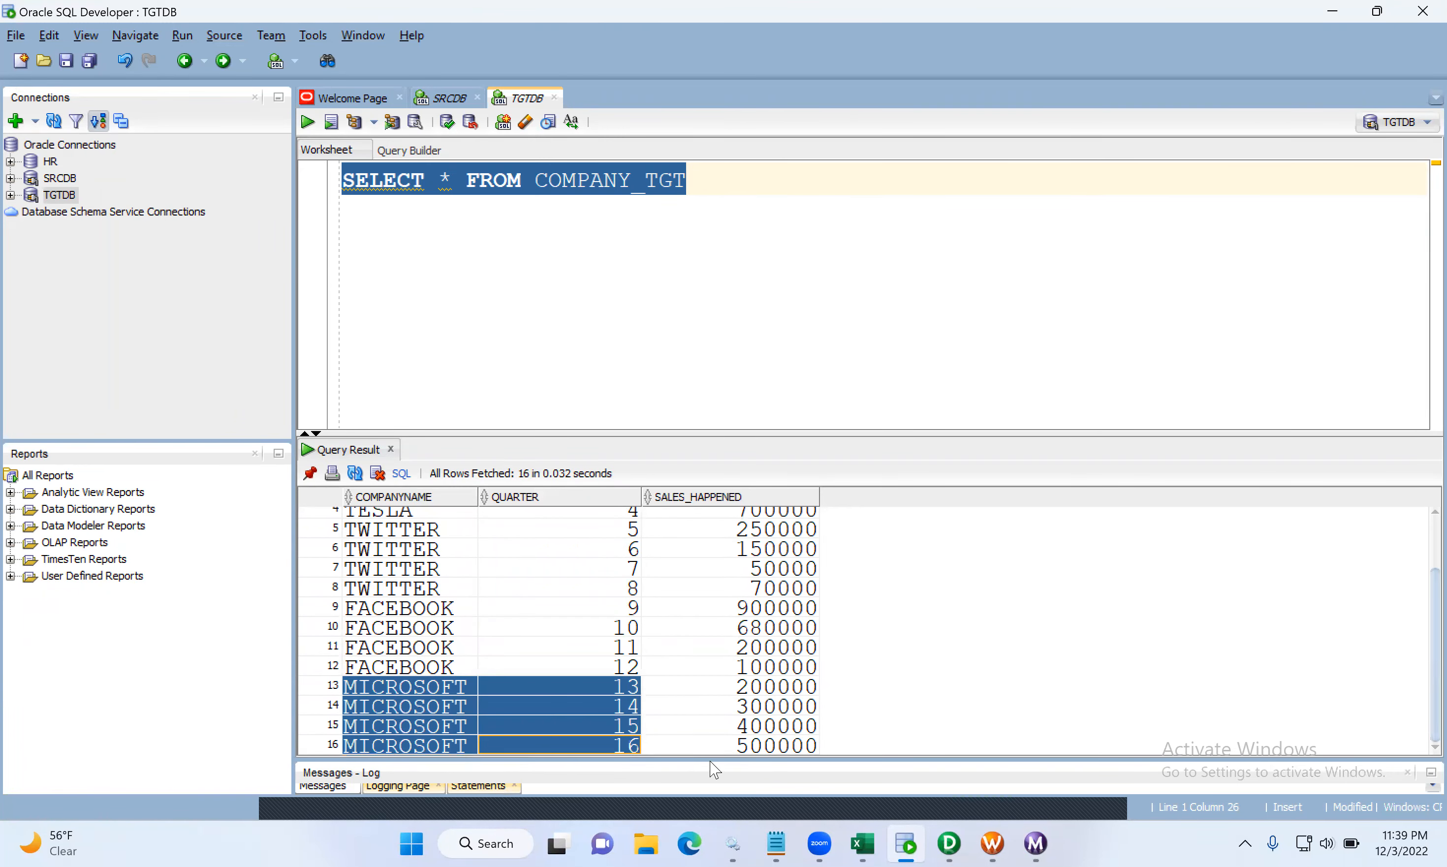
{"action": "scroll", "coordinate": [648, 667], "scroll_direction": "up", "scroll_amount": 2}
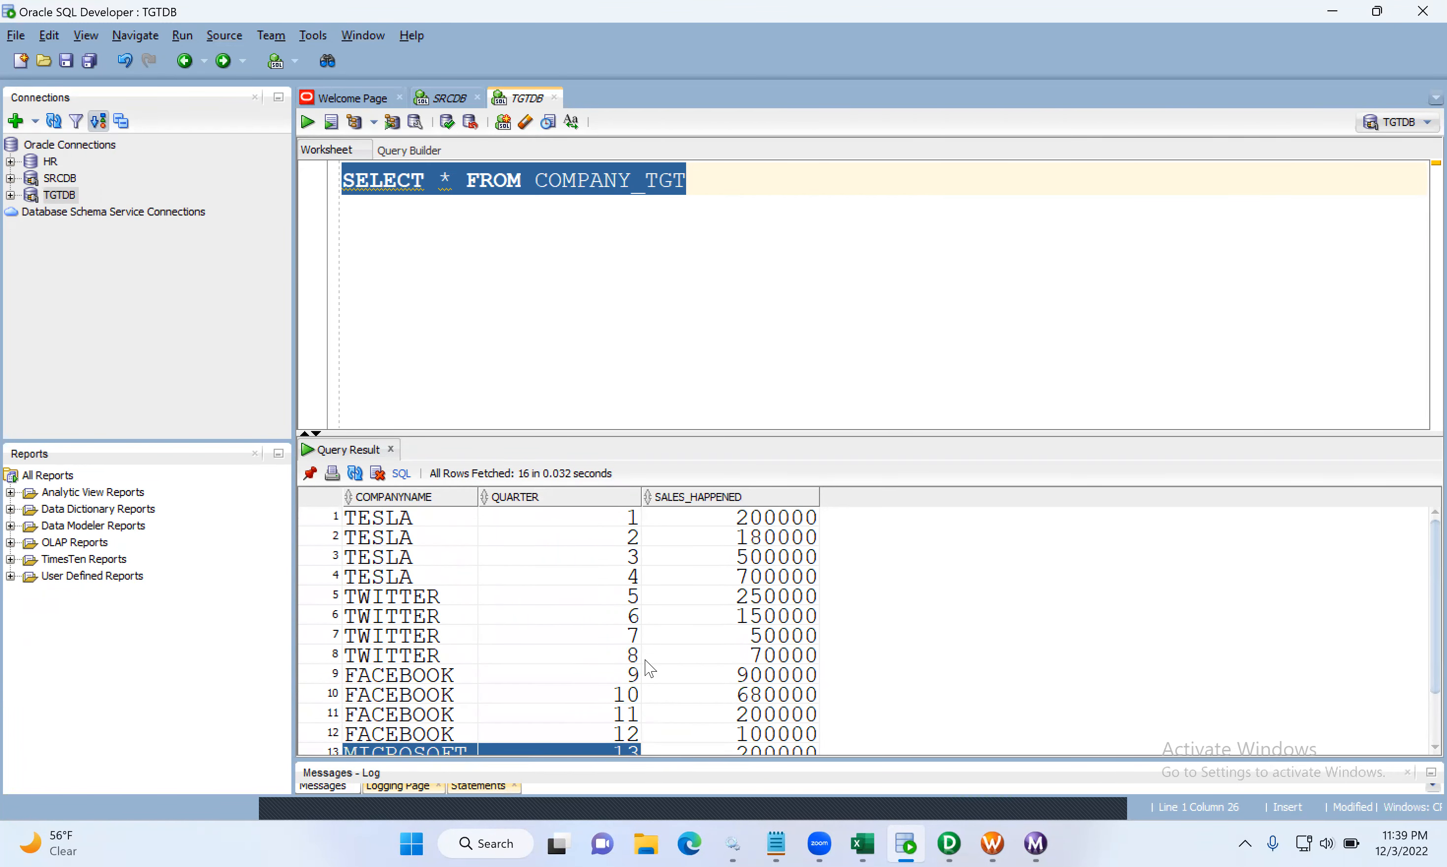
{"action": "left_click_drag", "start_coordinate": [716, 433], "coordinate": [712, 305]}
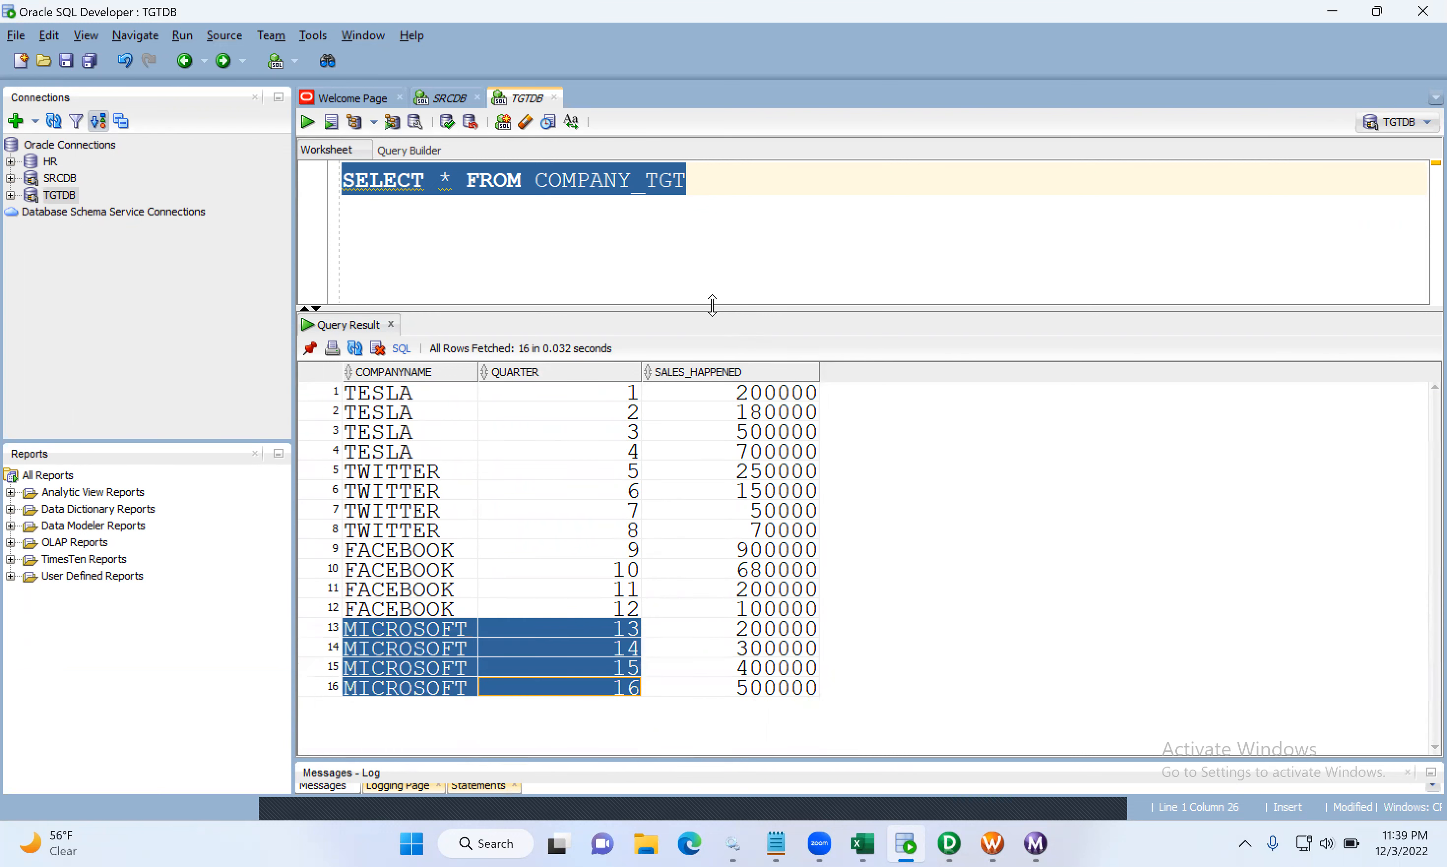
{"action": "left_click", "coordinate": [589, 412]}
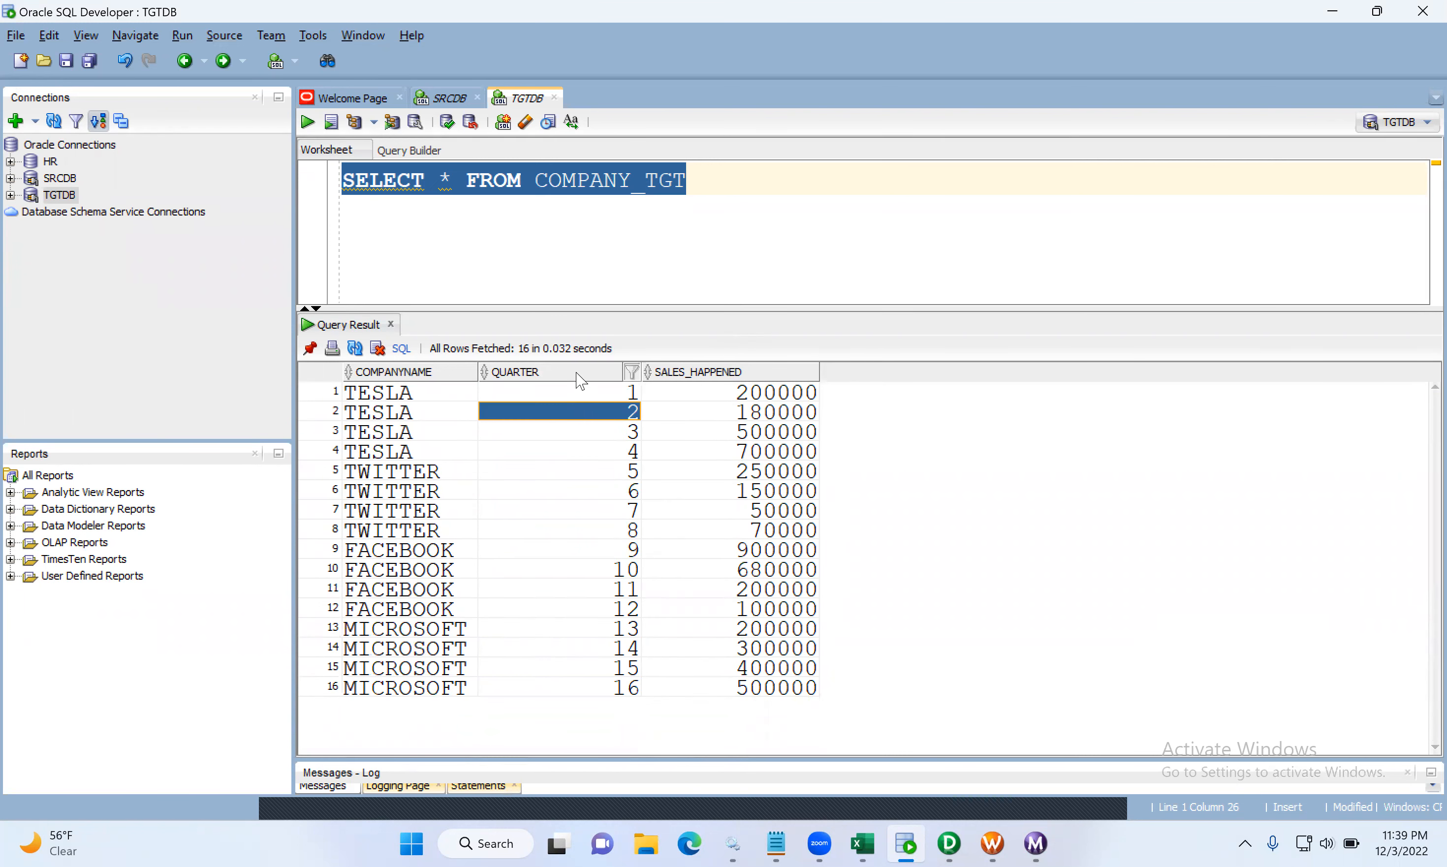
{"action": "left_click", "coordinate": [580, 379]}
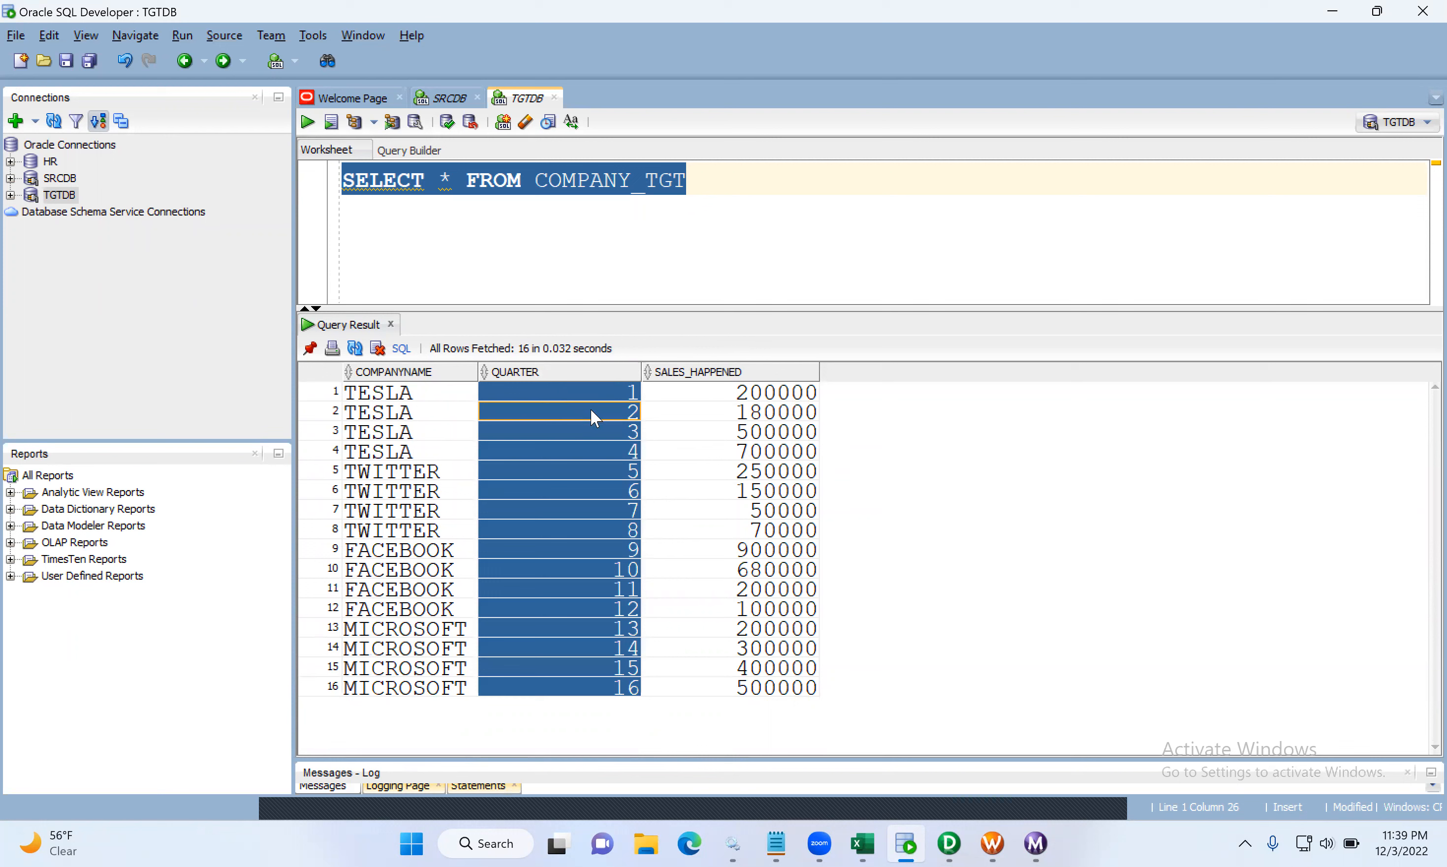
{"action": "left_click", "coordinate": [599, 399]}
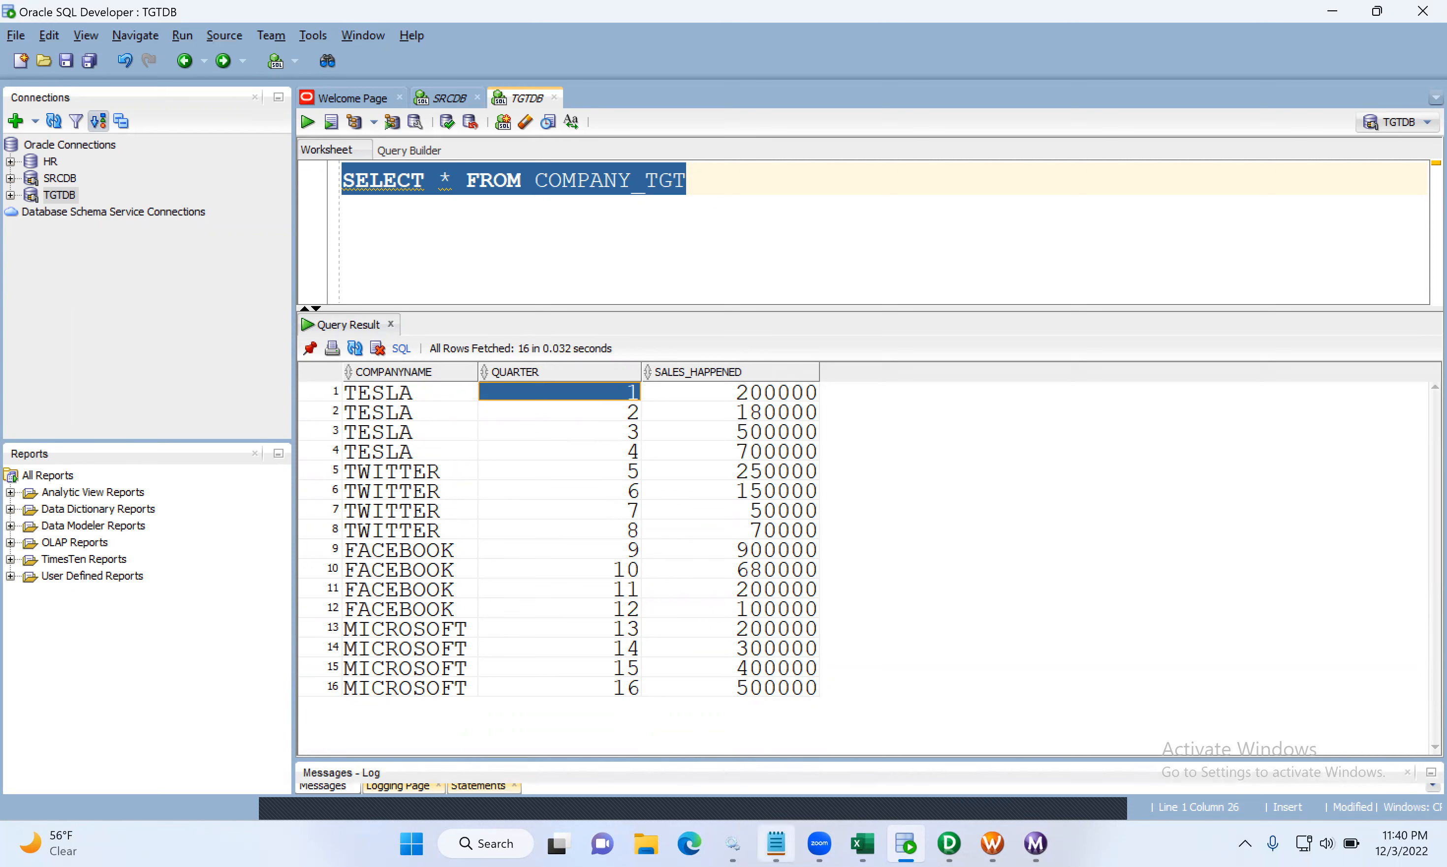
- In the Notepad notes, highlight the GKID definition and its line "USED TO GENERATE SEQUENCE OF ID'S"
{"action": "left_click", "coordinate": [775, 841]}
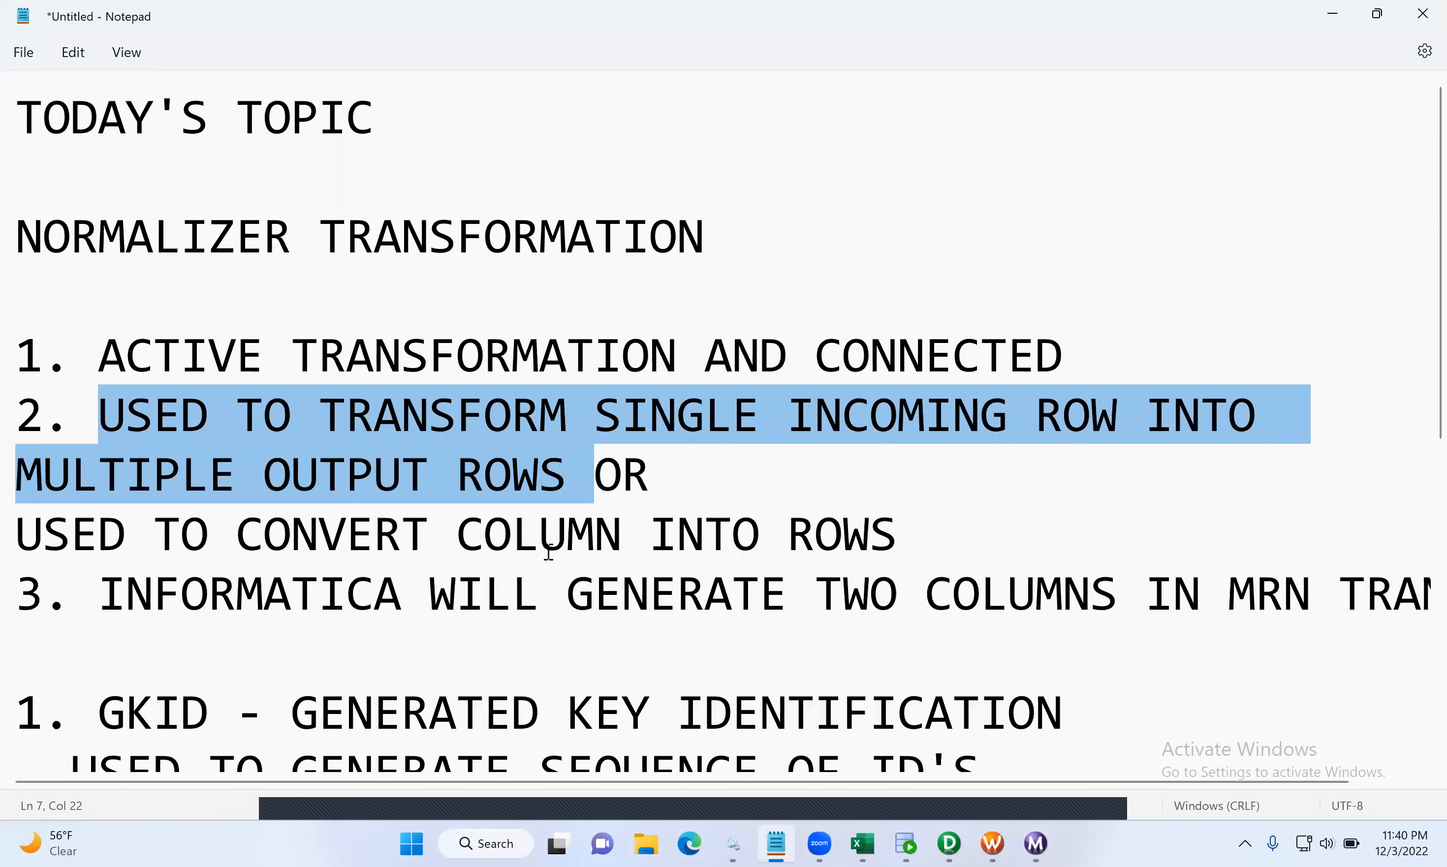
{"action": "left_click", "coordinate": [620, 581]}
{"action": "scroll", "coordinate": [561, 485], "scroll_direction": "down", "scroll_amount": 3}
{"action": "left_click_drag", "start_coordinate": [1063, 341], "coordinate": [299, 338]}
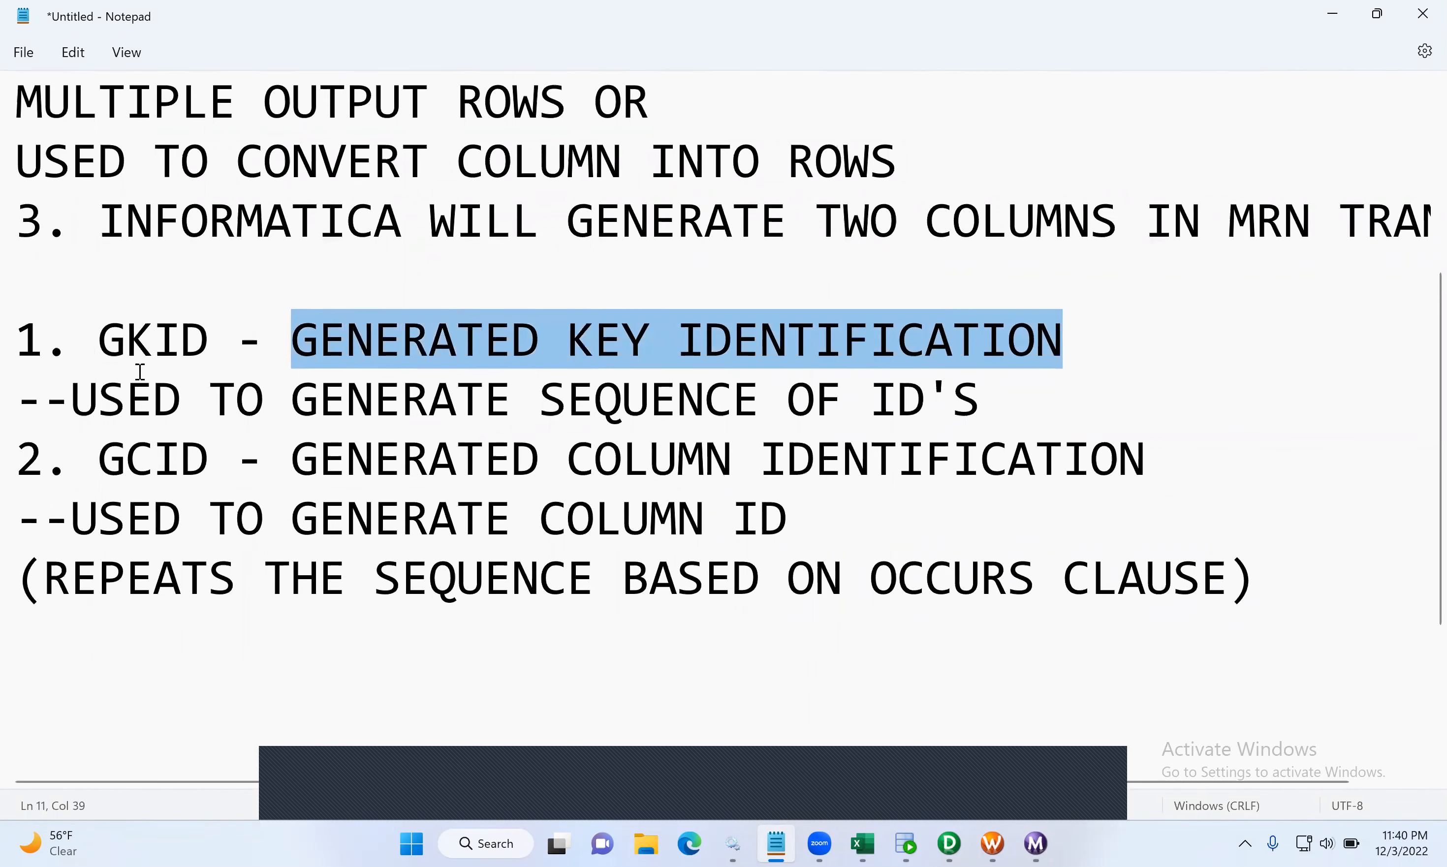
{"action": "left_click_drag", "start_coordinate": [75, 400], "coordinate": [972, 415]}
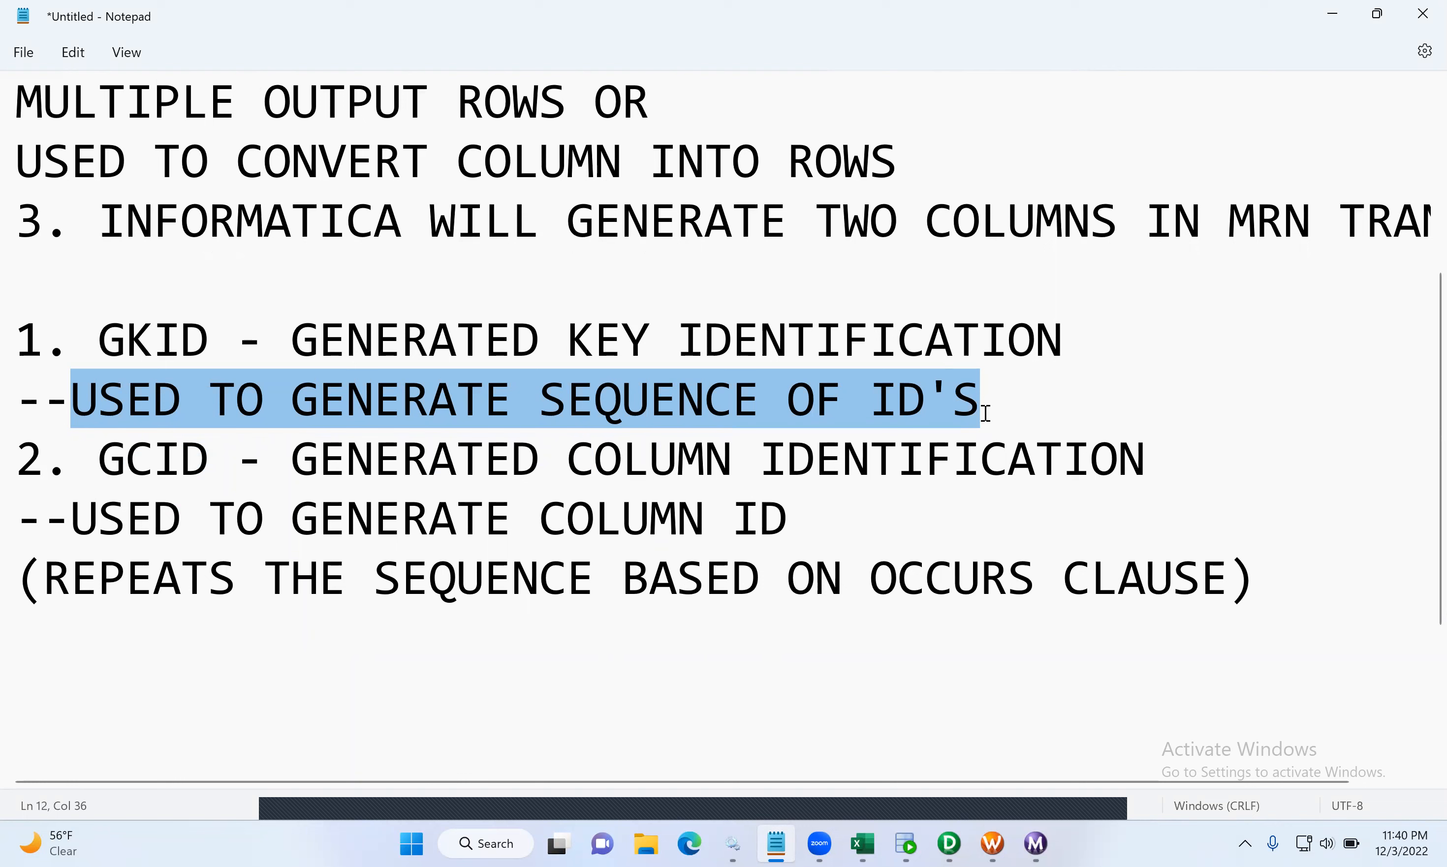
- Switch to PowerCenter Designer, review the NRM_SALES Normalizer's ports and GK_QUARTERSALES sequence, and close the dialog without changes
{"action": "left_click", "coordinate": [906, 844]}
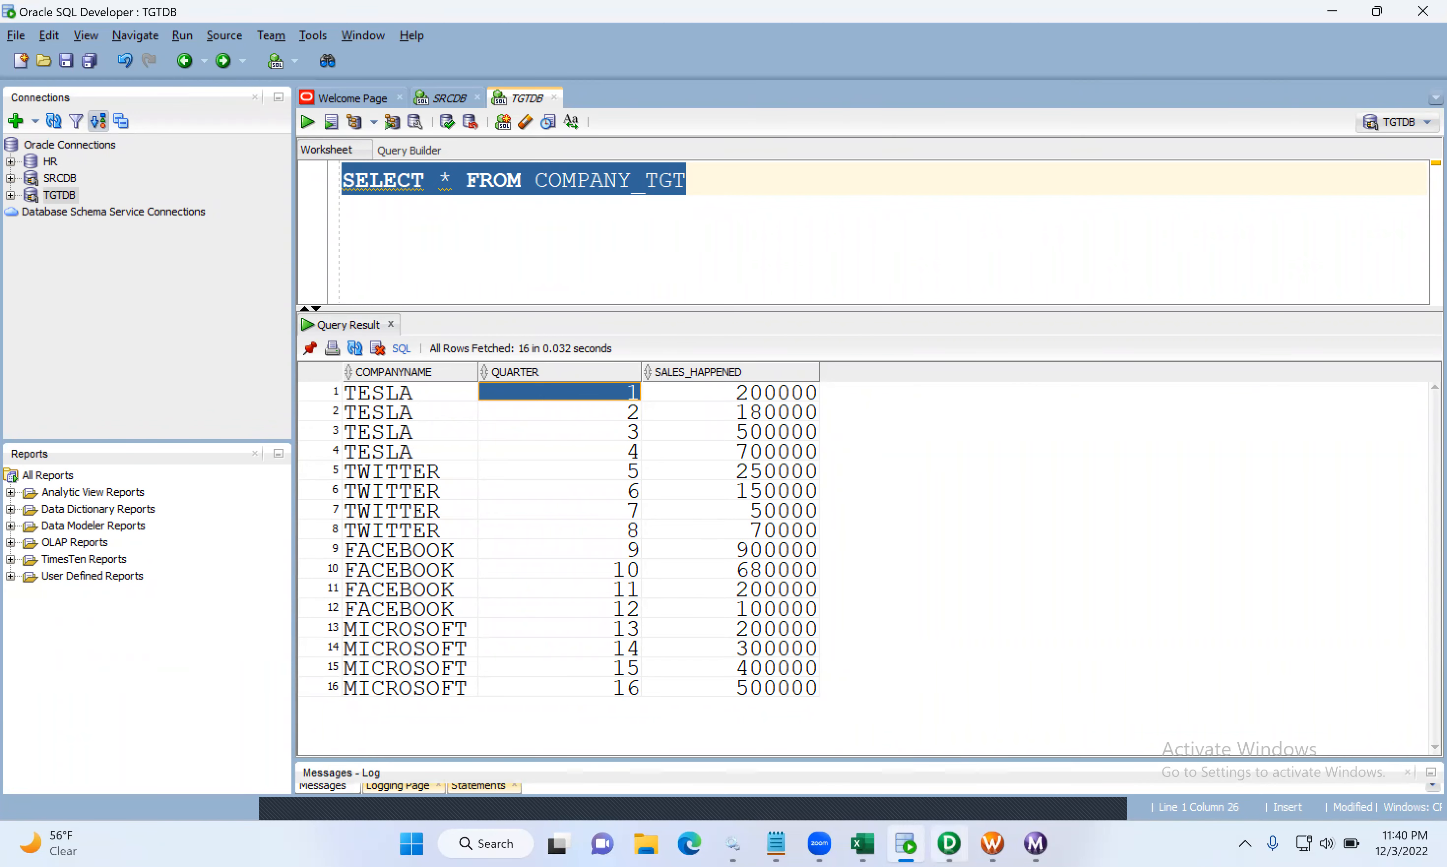
{"action": "left_click", "coordinate": [949, 844]}
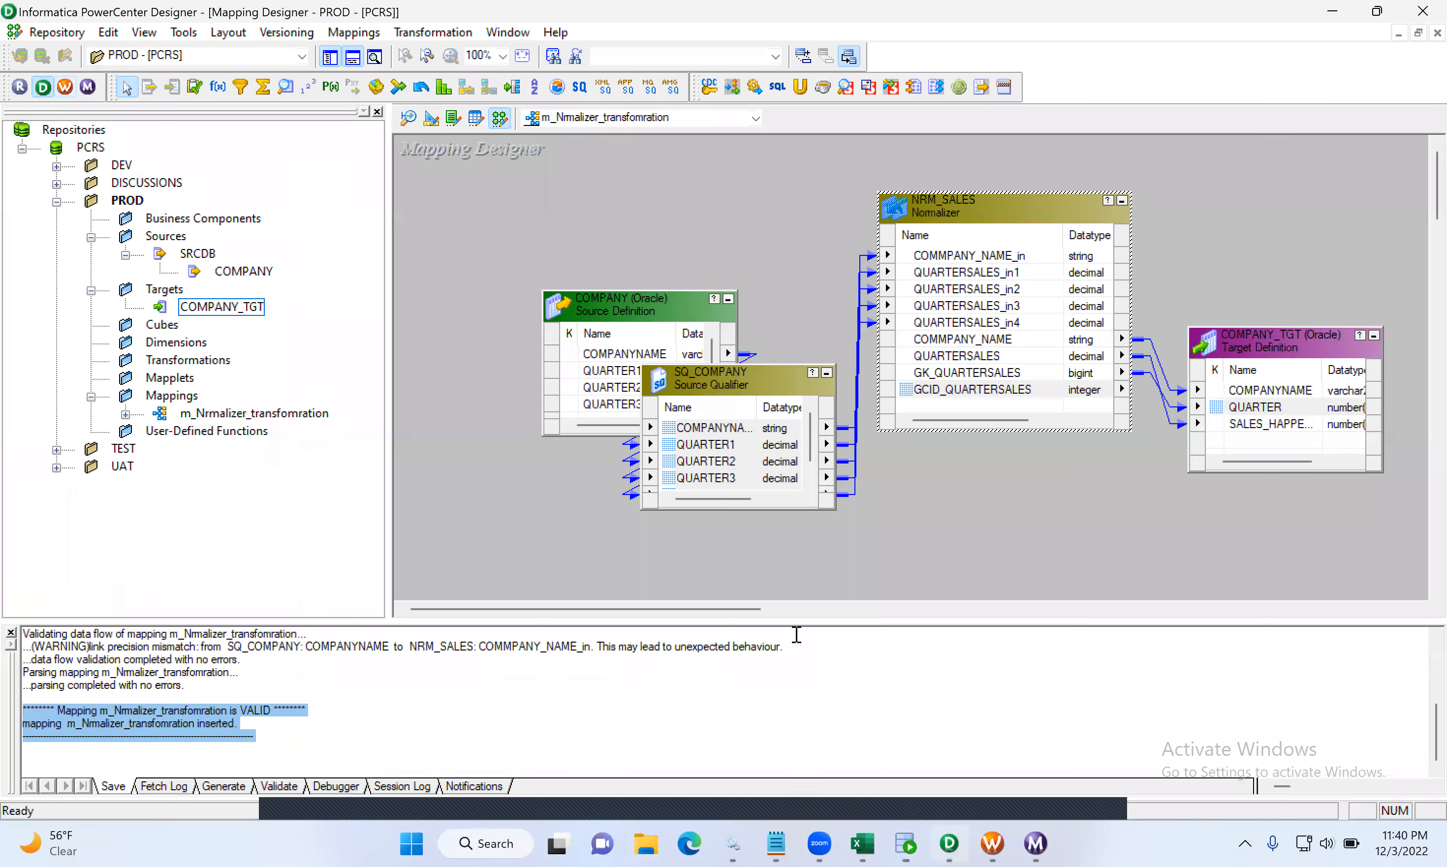
{"action": "double_click", "coordinate": [954, 222]}
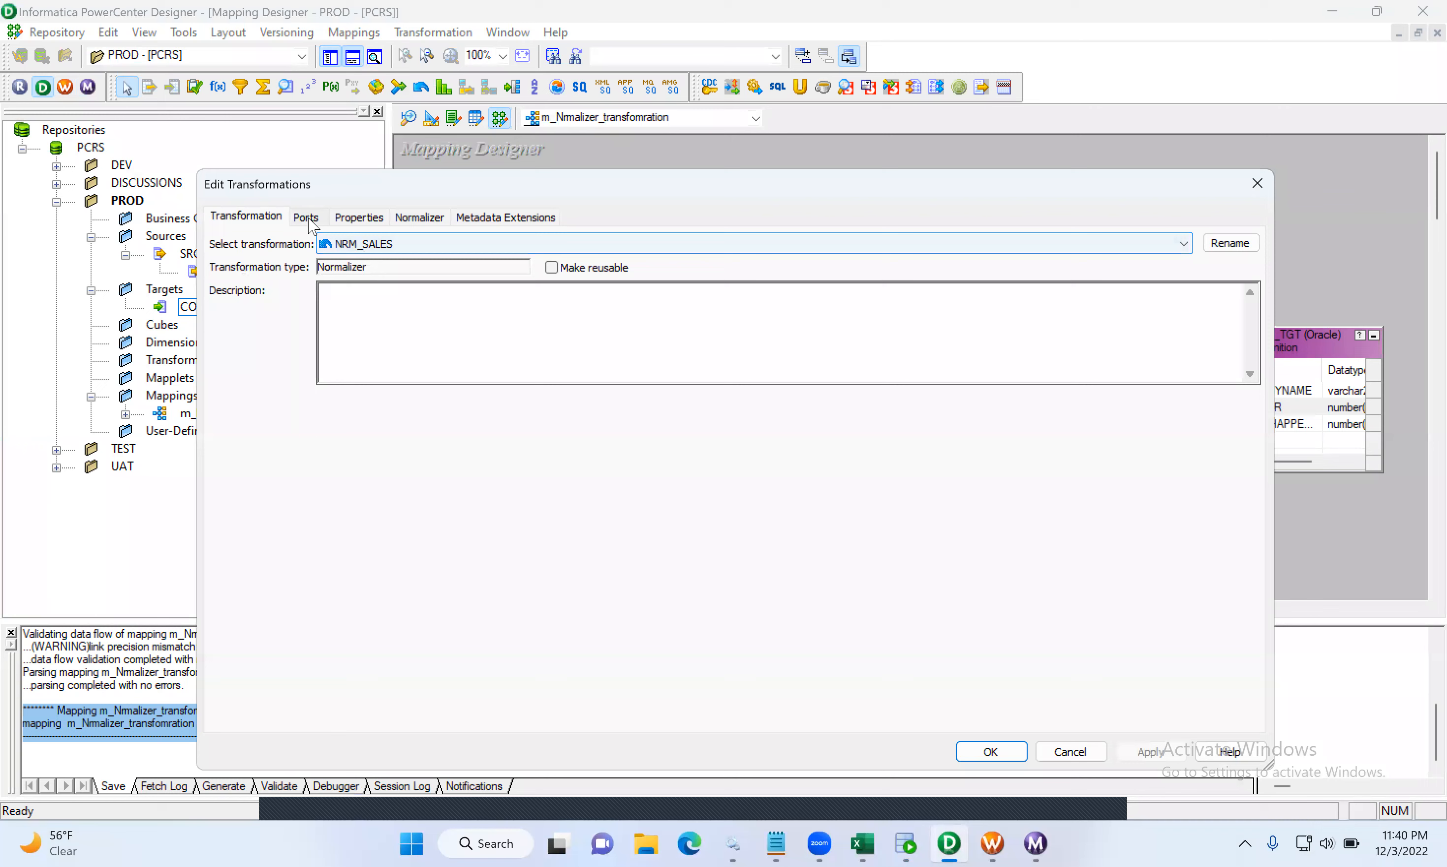
{"action": "left_click", "coordinate": [306, 218]}
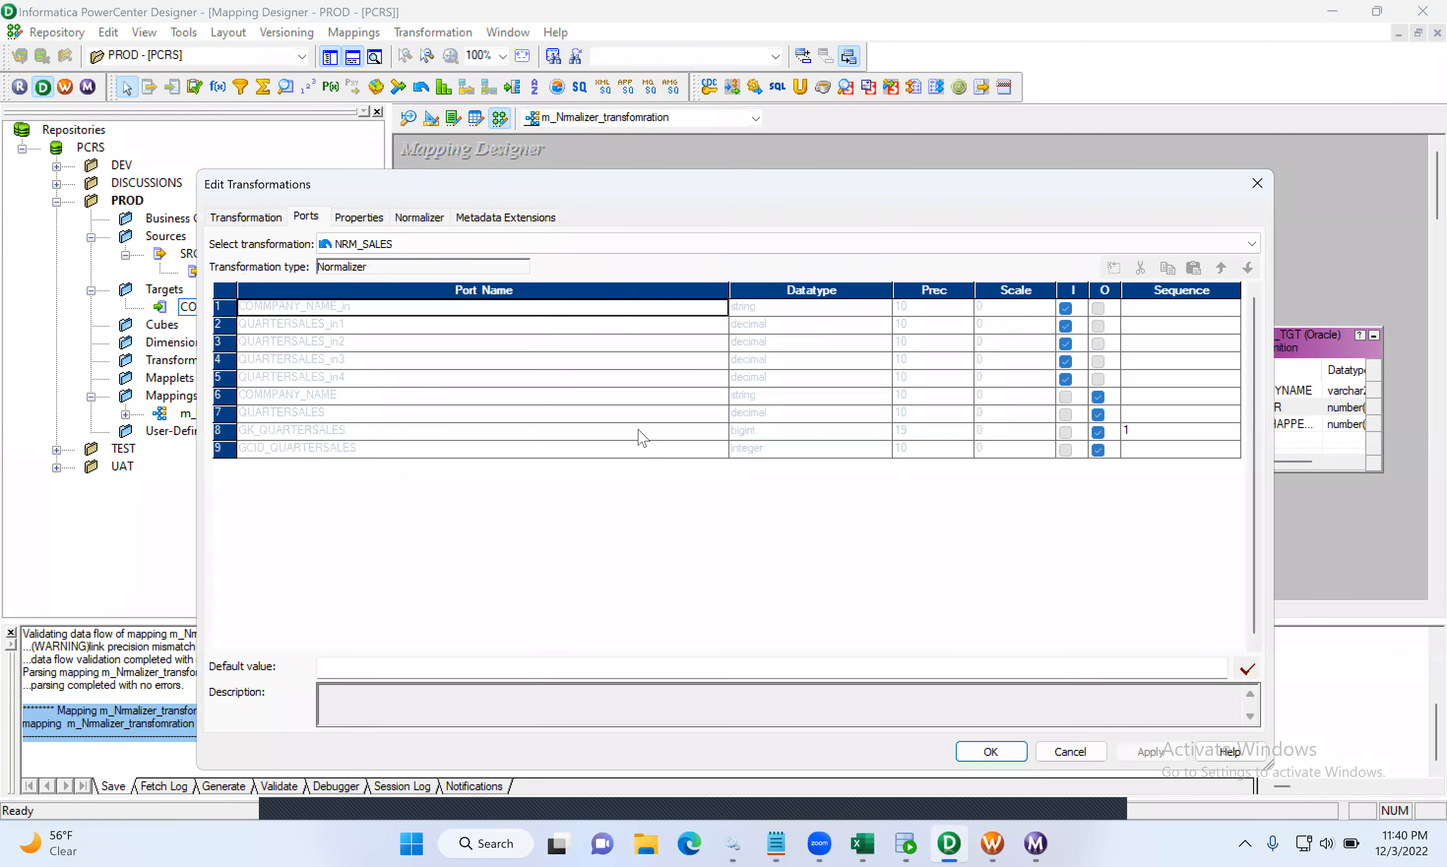
{"action": "left_click", "coordinate": [1067, 752]}
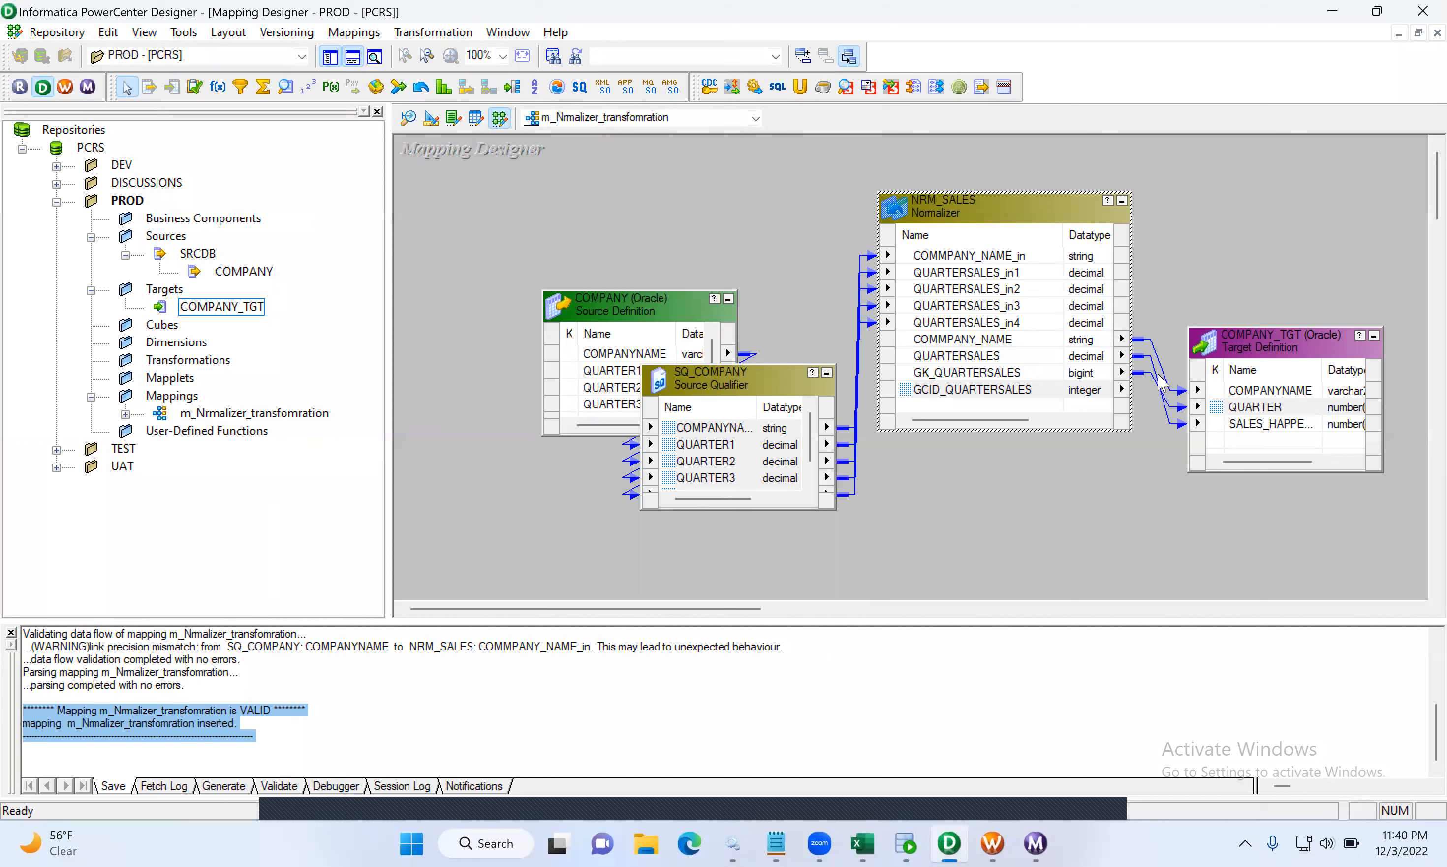
- Delete the link between the Normalizer's GK_QUARTERSALES port and the QUARTER column of the COMPANY_TGT target
{"action": "left_click", "coordinate": [1158, 375]}
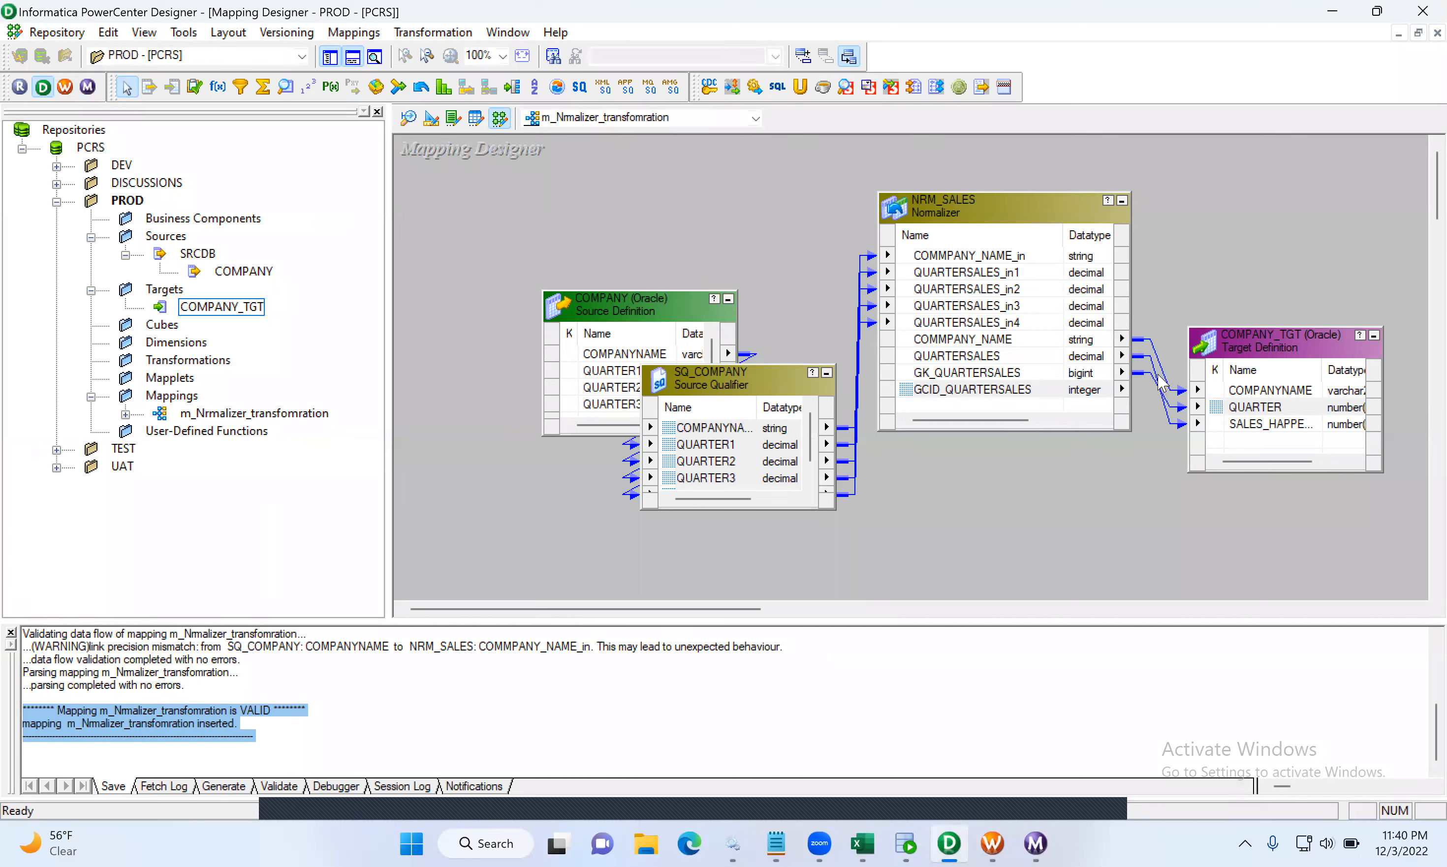
{"action": "left_click", "coordinate": [1169, 404]}
{"action": "left_click", "coordinate": [110, 33]}
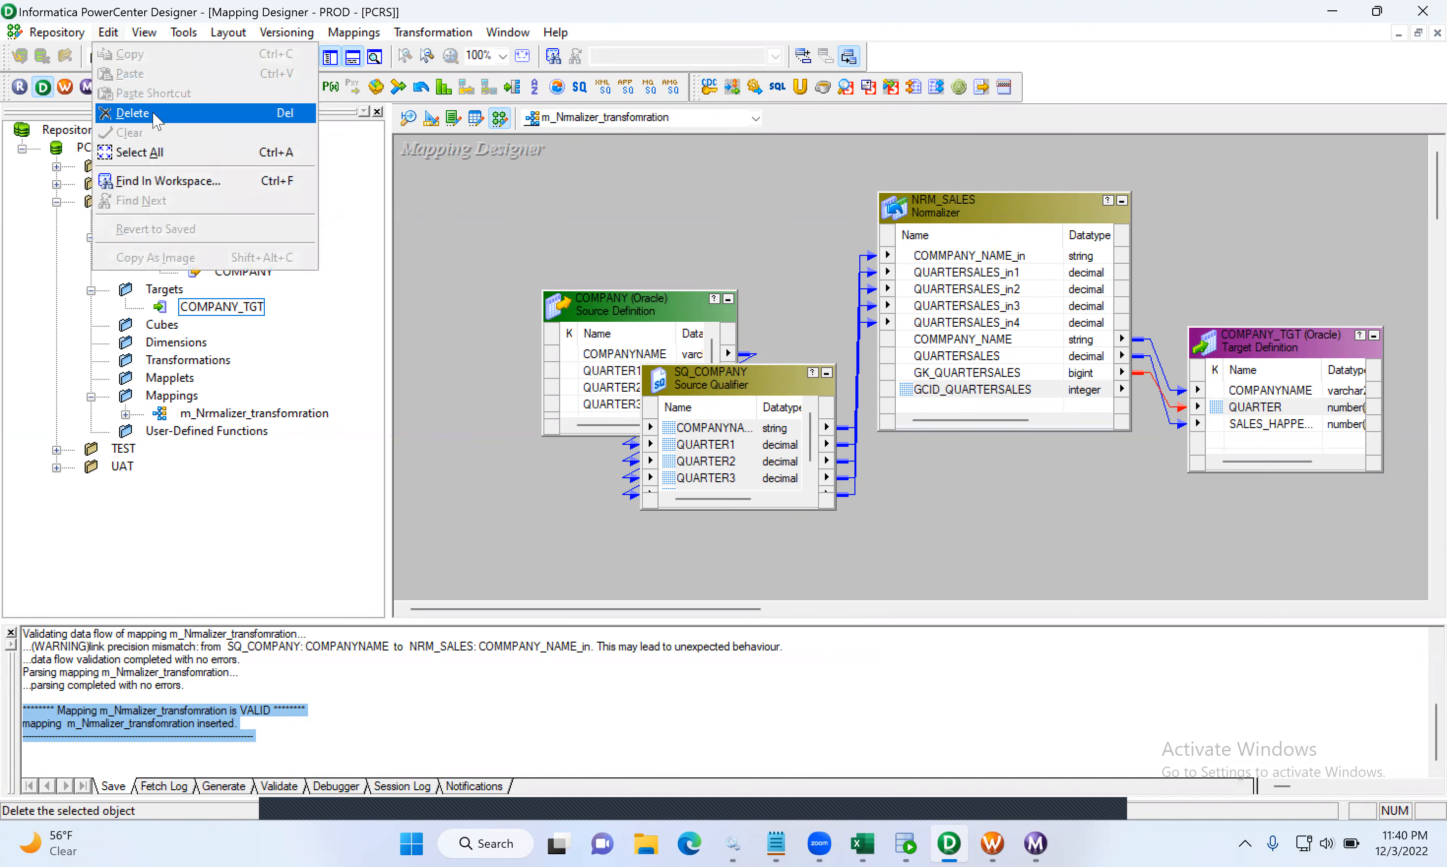
{"action": "left_click", "coordinate": [154, 114]}
- Link the Normalizer's GCID_QUARTERSALES port to QUARTER in COMPANY_TGT and save the mapping to the repository
{"action": "left_click", "coordinate": [966, 394]}
{"action": "left_click_drag", "start_coordinate": [969, 390], "coordinate": [1224, 405]}
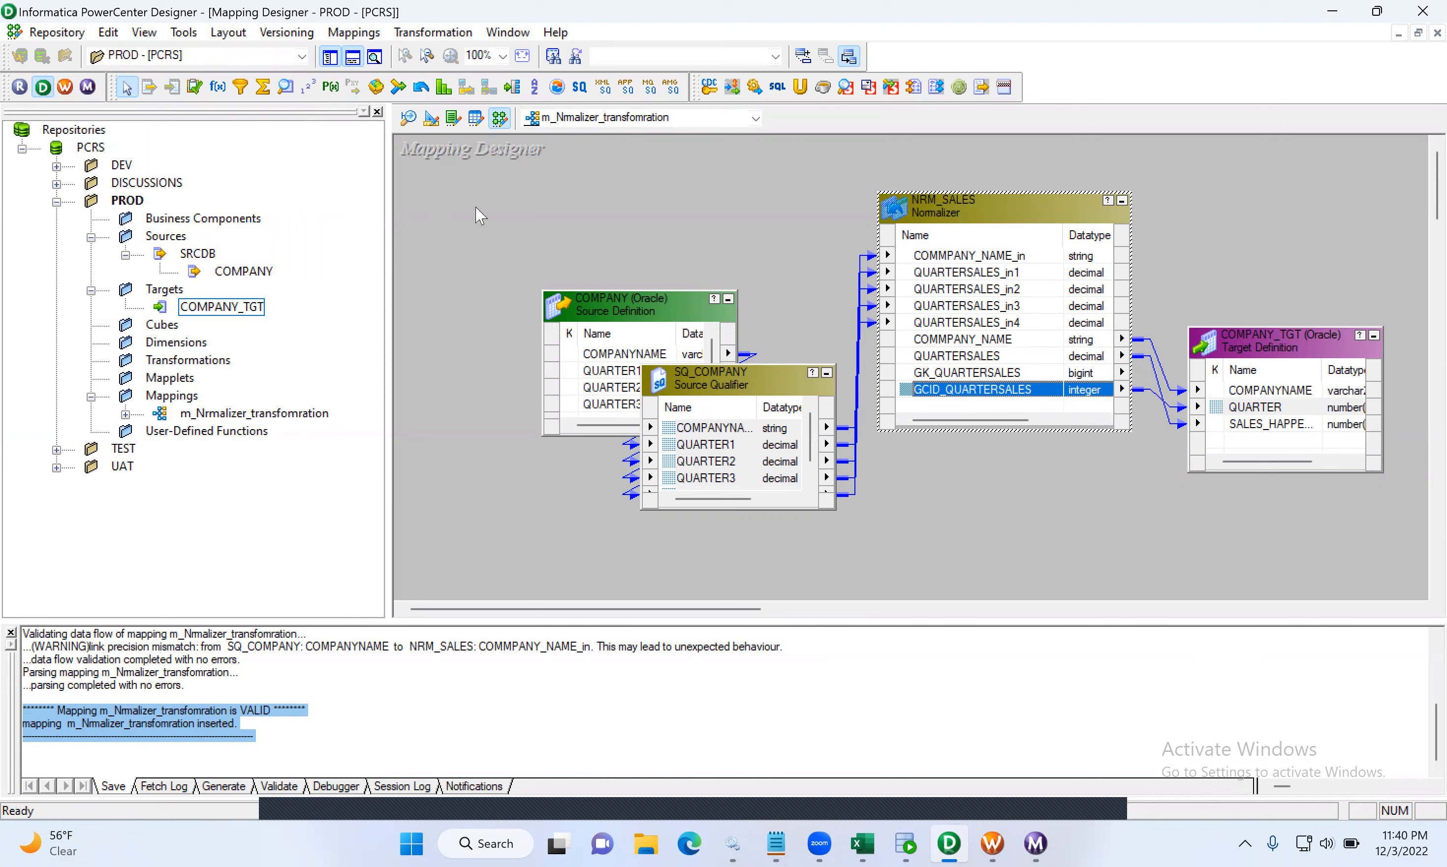
{"action": "left_click", "coordinate": [65, 33]}
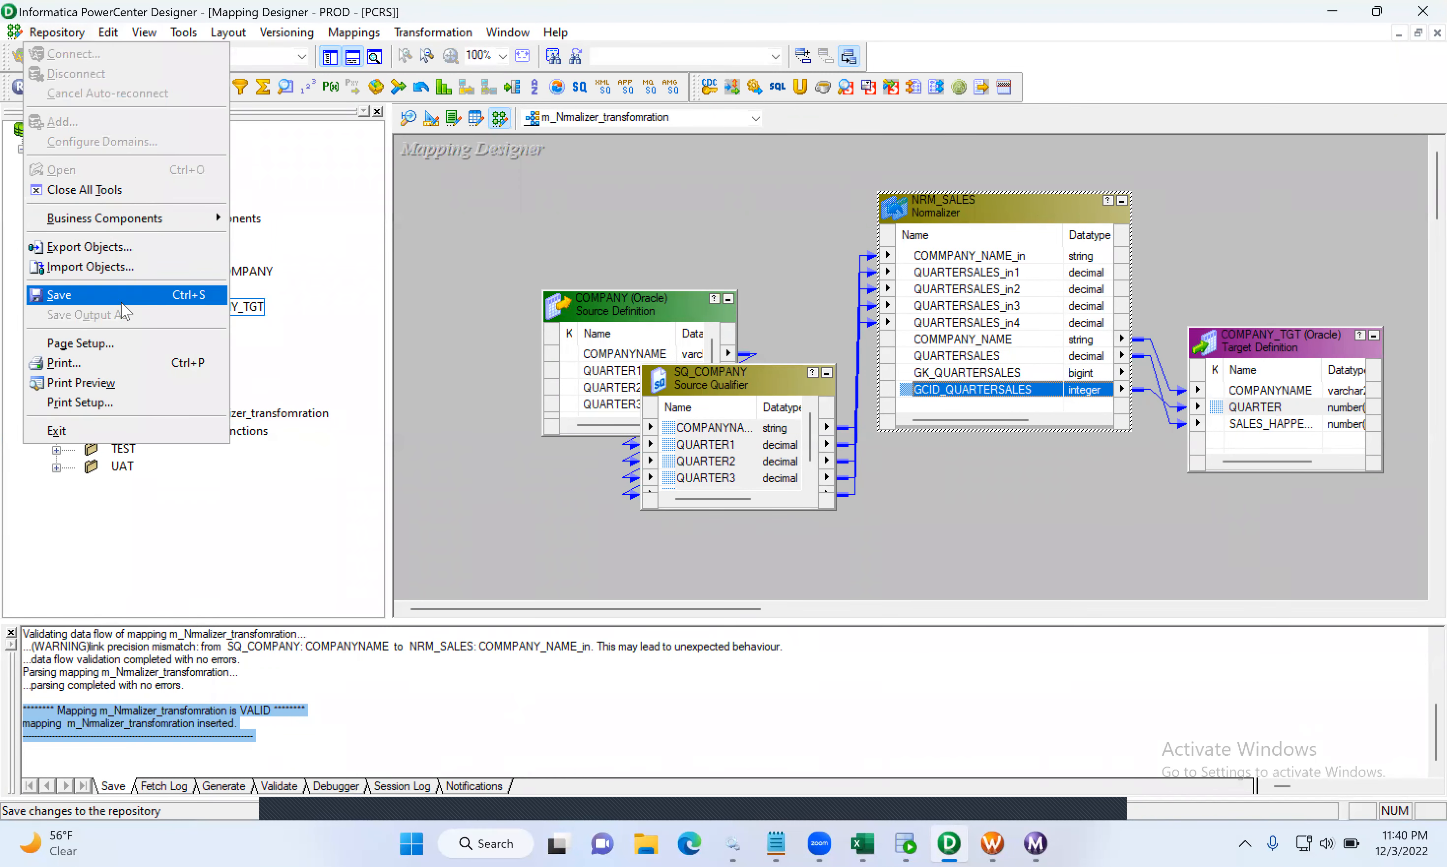
{"action": "left_click", "coordinate": [59, 295]}
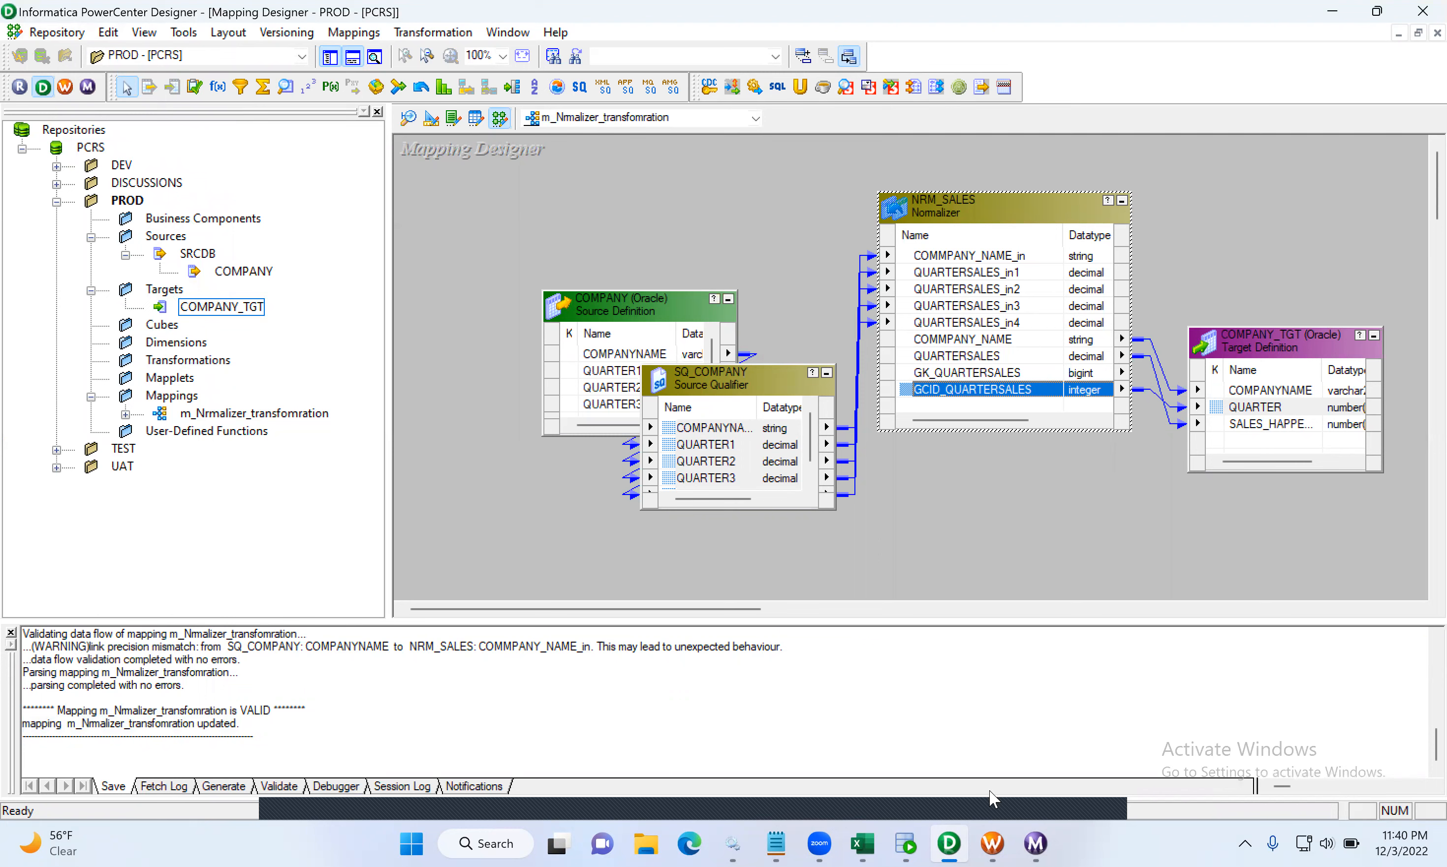
- Switch to PowerCenter Workflow Manager, refresh the mapping of the s_m_Nrmalizer_transfomration session, and save the workflow
{"action": "left_click", "coordinate": [992, 843]}
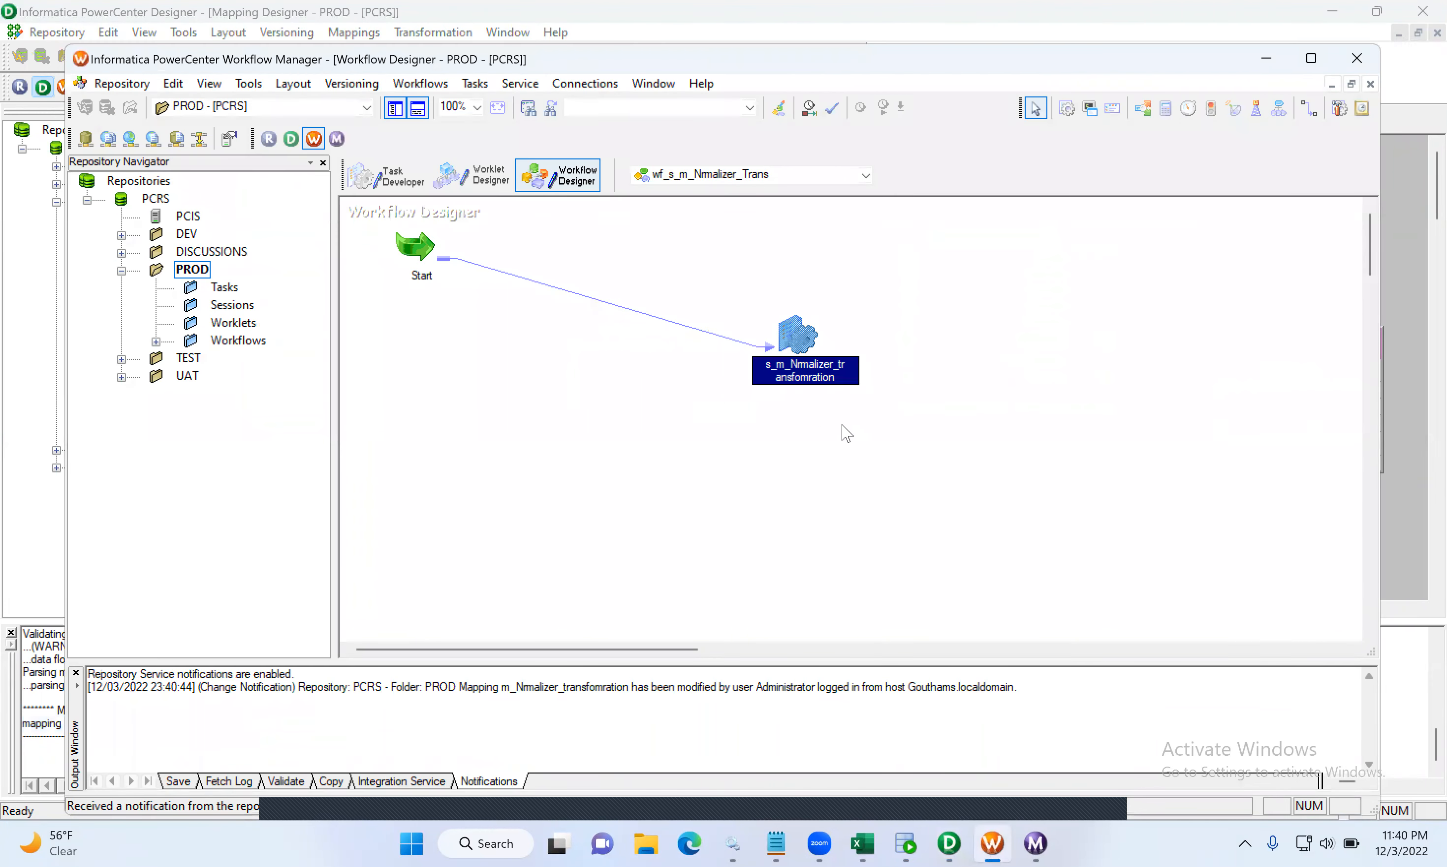
{"action": "right_click", "coordinate": [799, 342]}
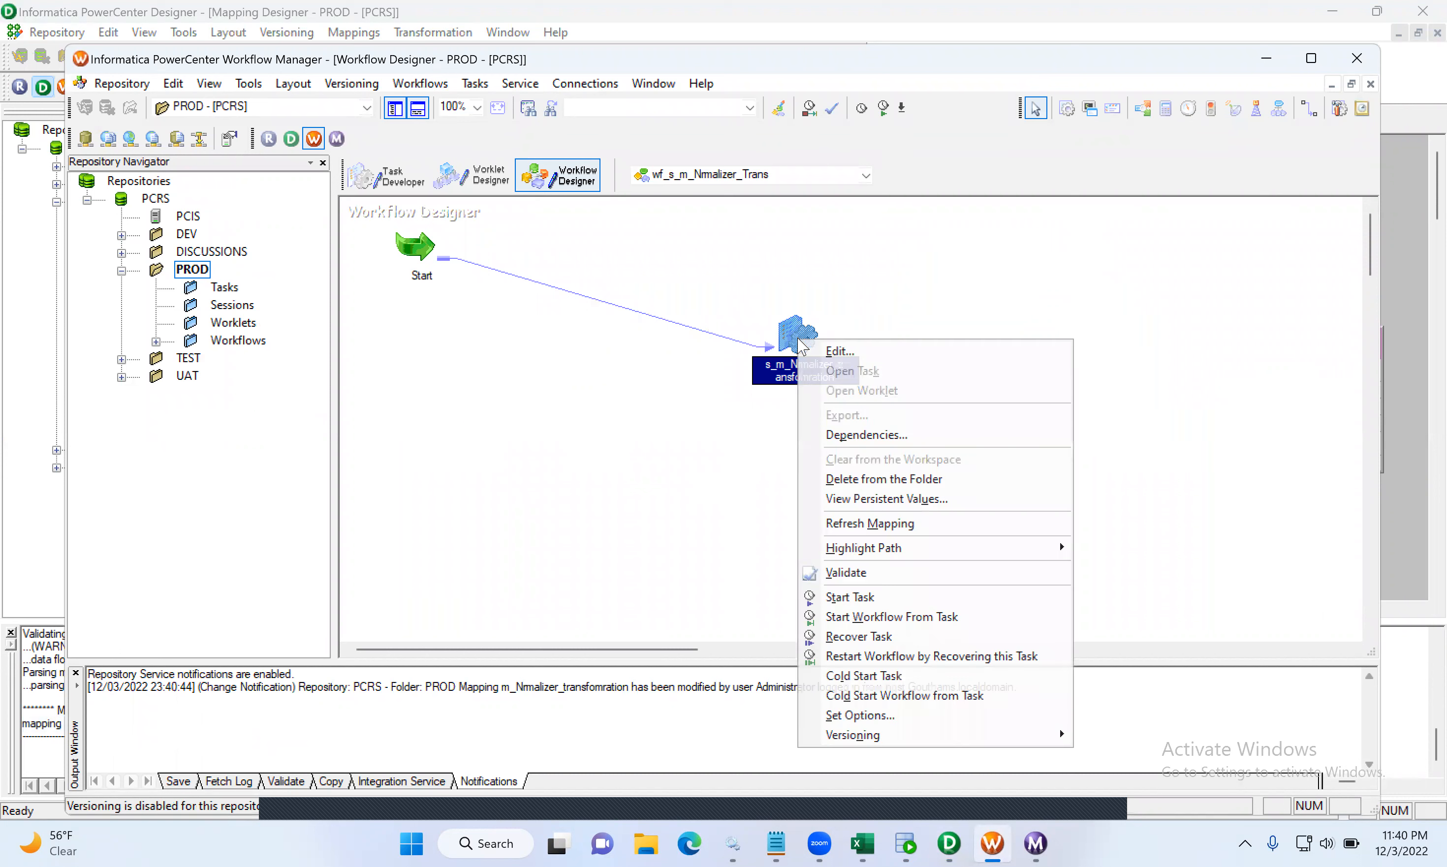
{"action": "left_click", "coordinate": [848, 524]}
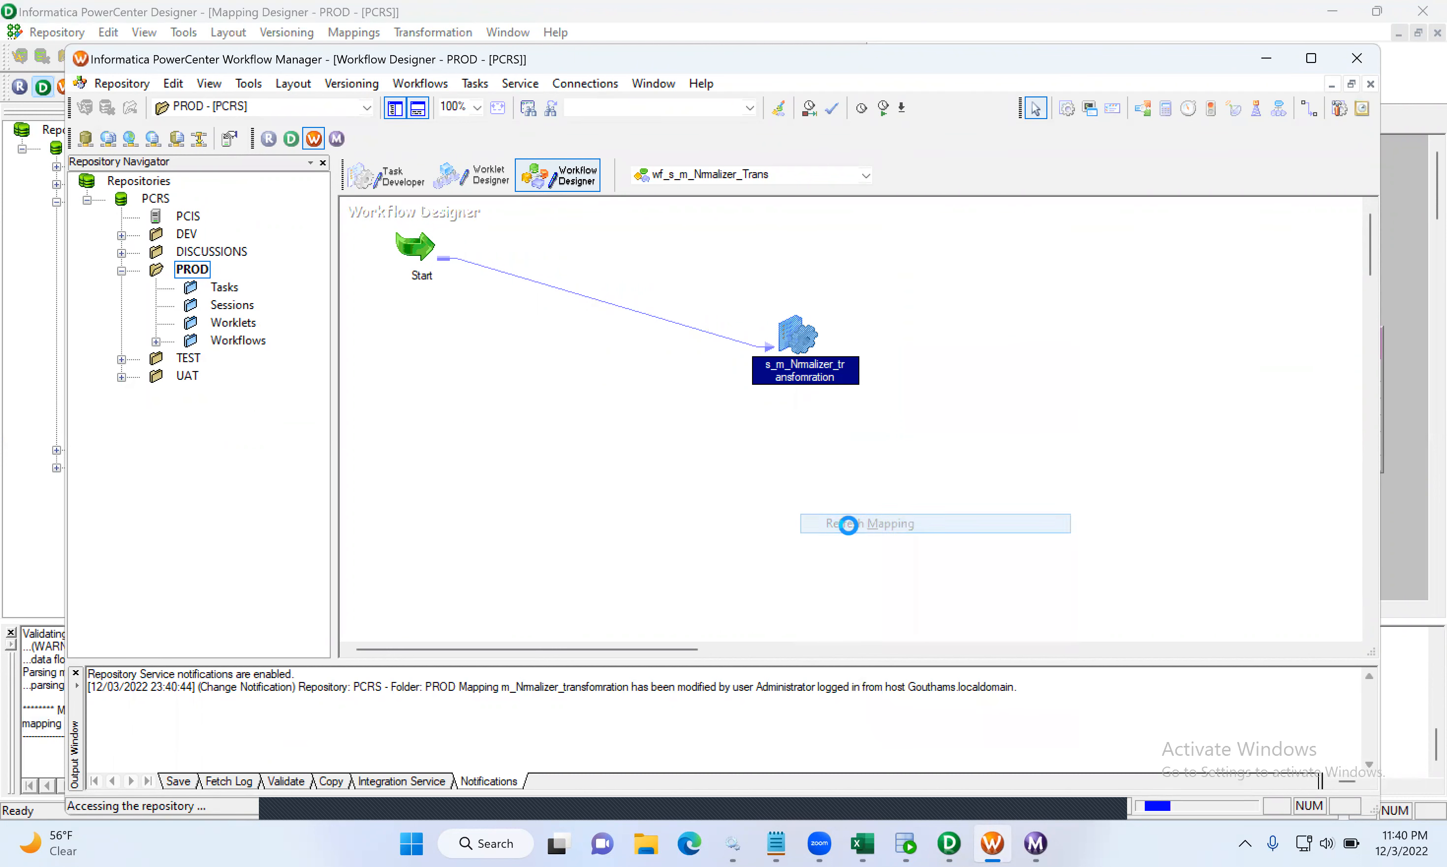
{"action": "left_click", "coordinate": [133, 81]}
{"action": "left_click", "coordinate": [129, 300]}
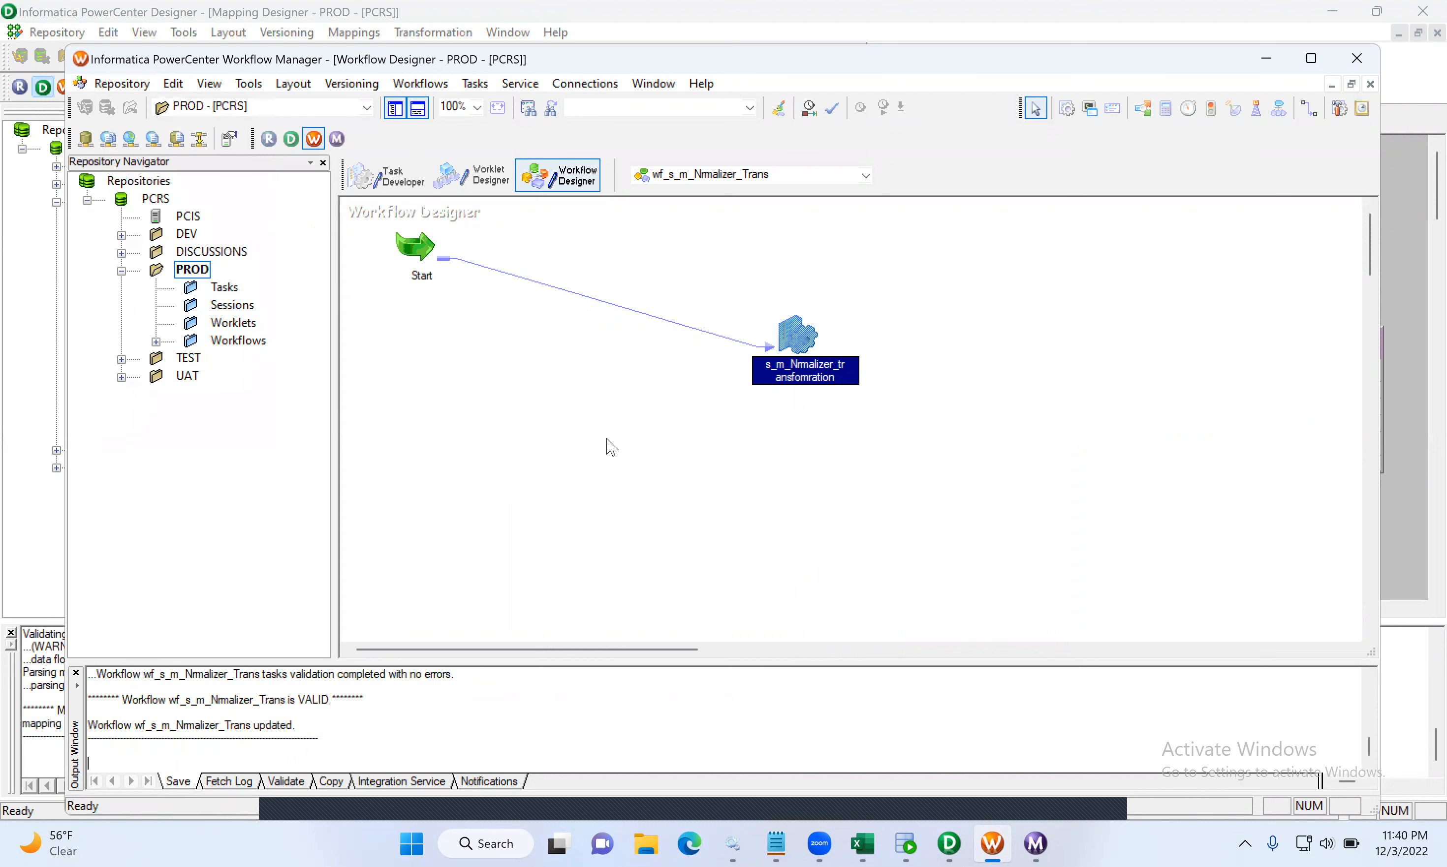
- Start the wf_s_m_Nrmalizer_Trans workflow and check the session's source and target row statistics in Workflow Monitor
{"action": "right_click", "coordinate": [633, 456]}
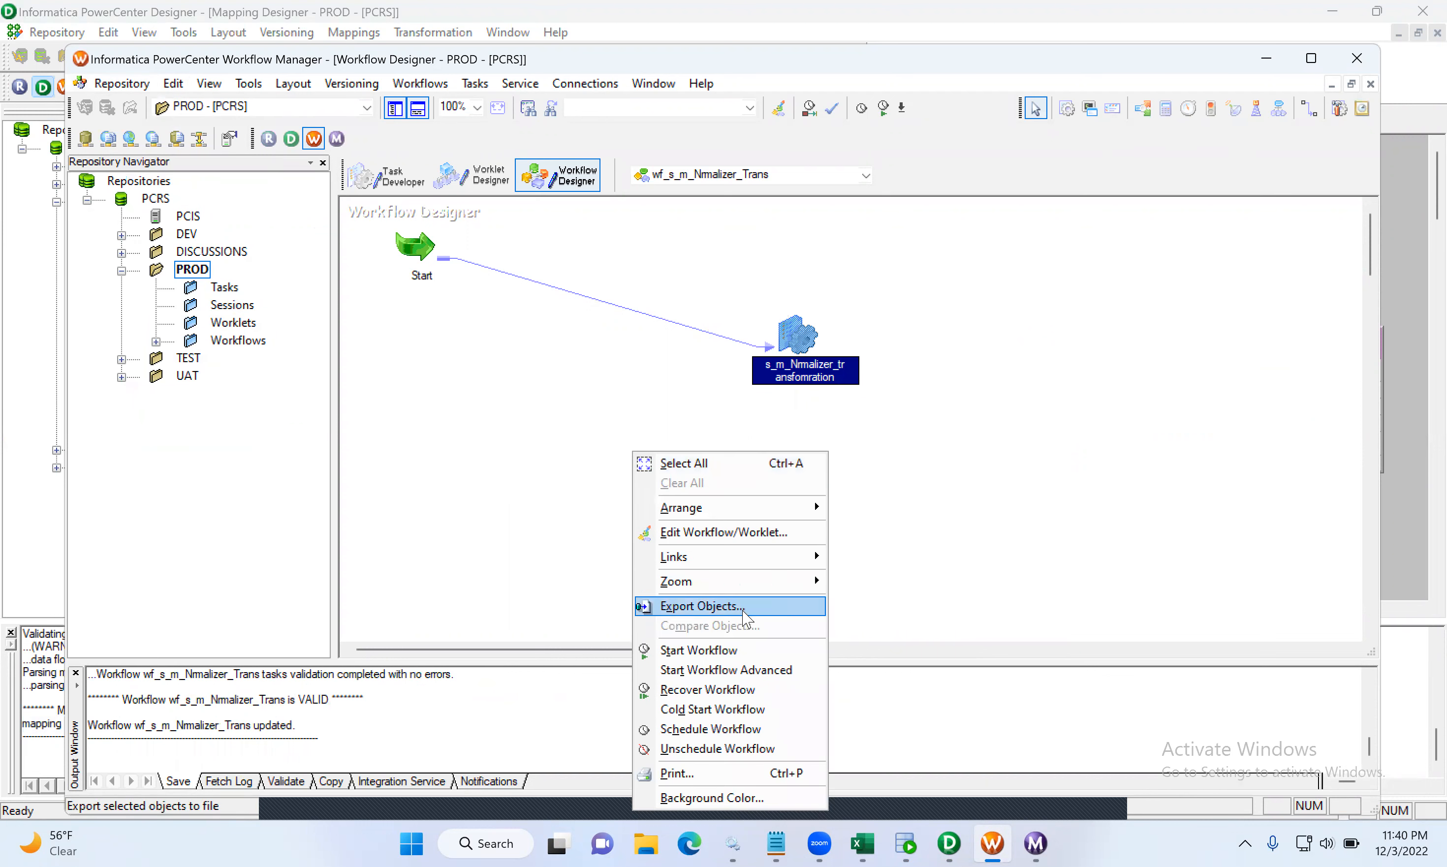
{"action": "left_click", "coordinate": [729, 652]}
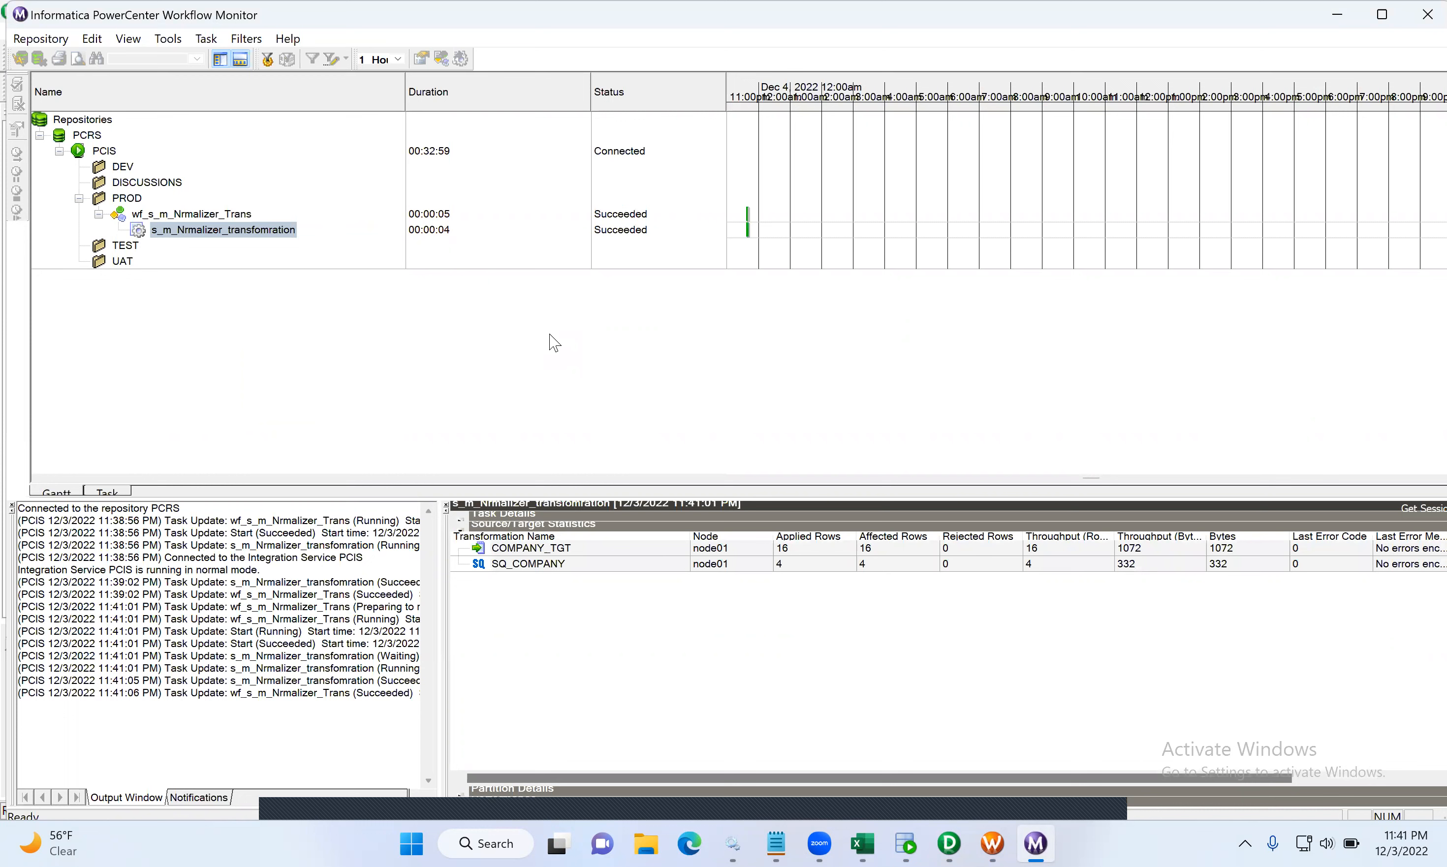
{"action": "left_click", "coordinate": [605, 565]}
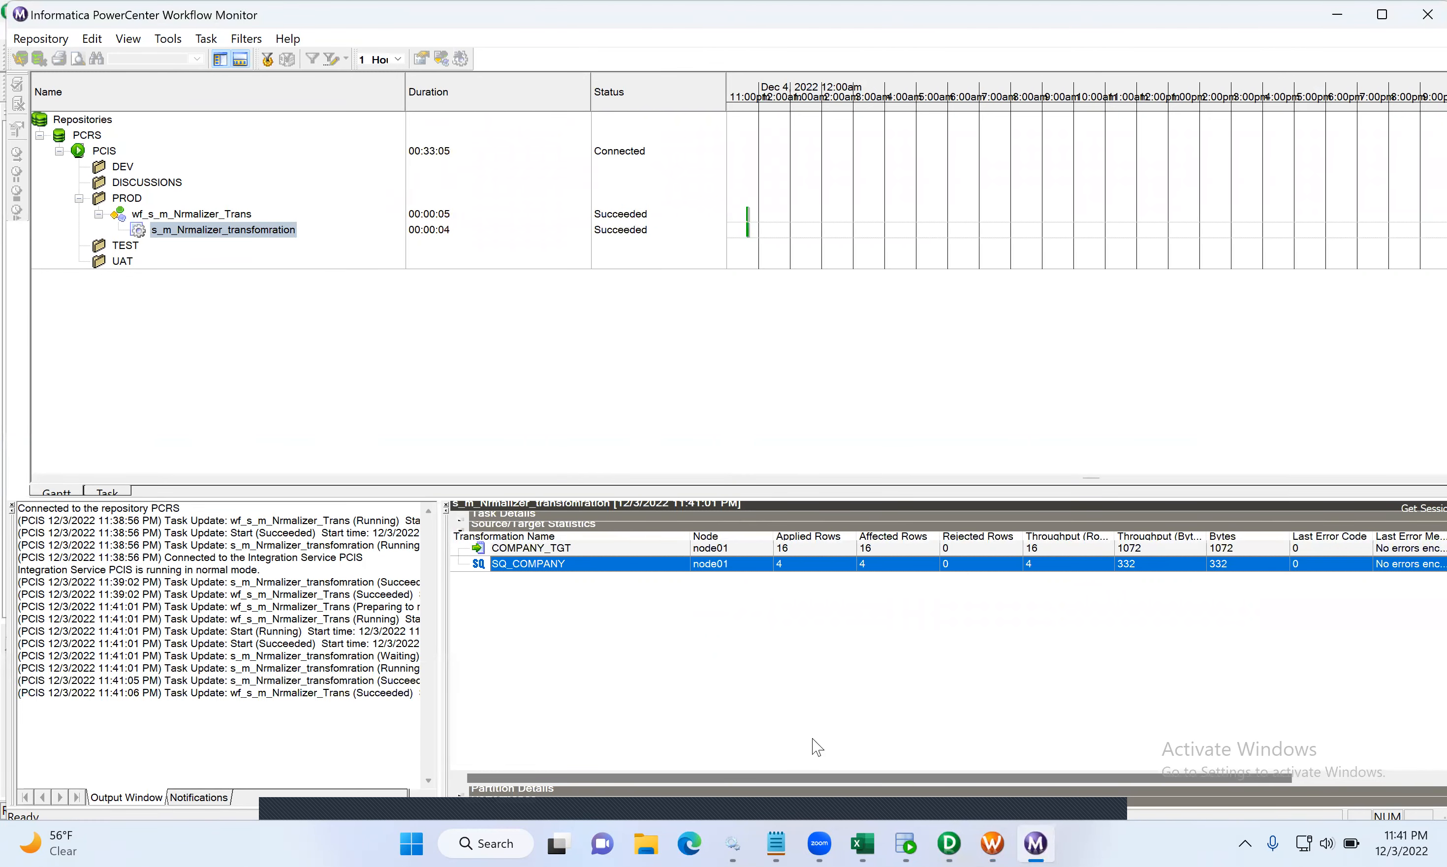
- Switch to SQL Developer, rerun SELECT * FROM COMPANY_TGT, and compare the QUARTER values of the TESLA and TWITTER rows
{"action": "left_click", "coordinate": [905, 844]}
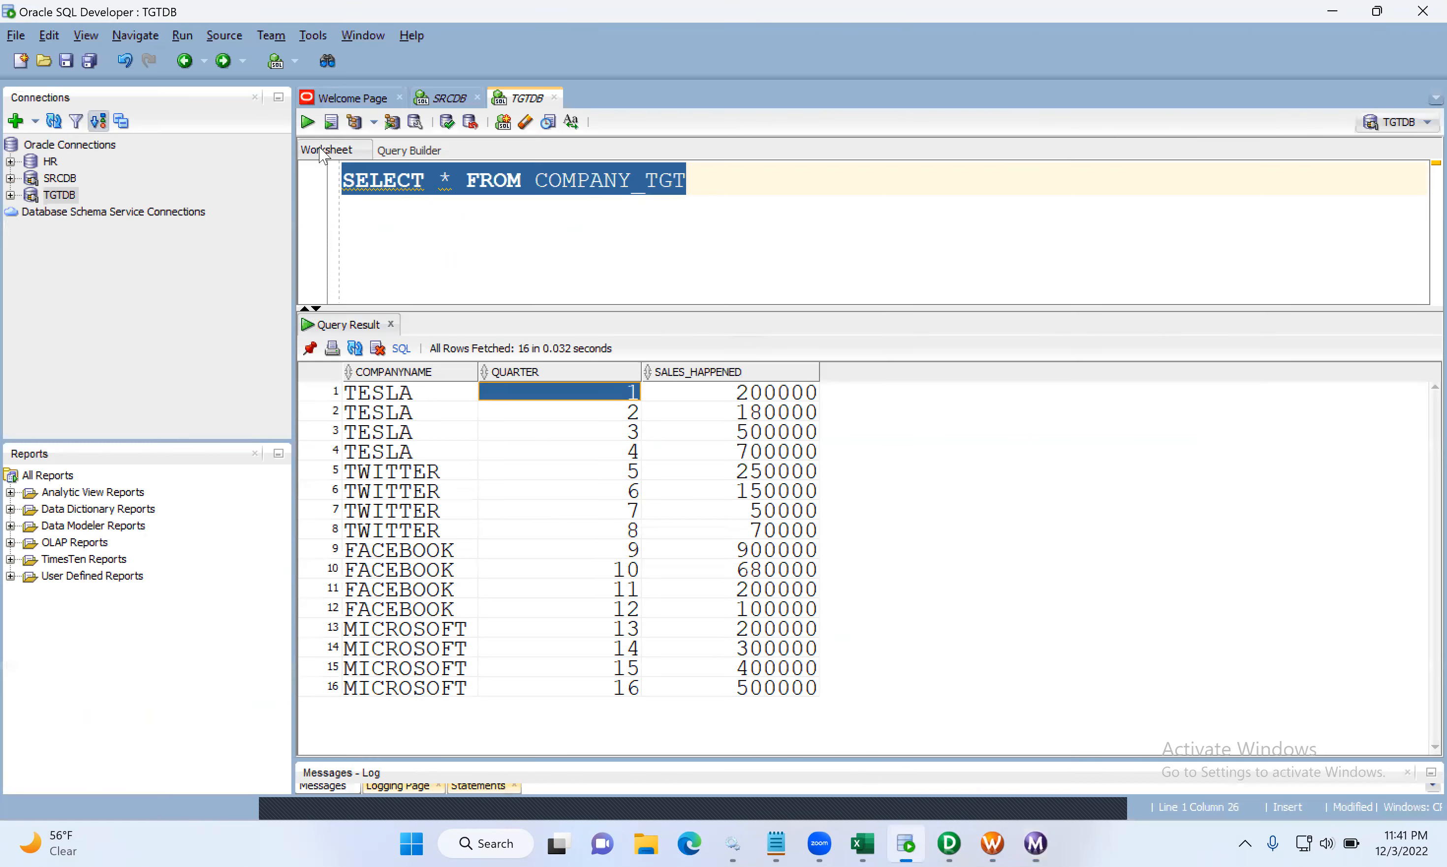
{"action": "left_click", "coordinate": [307, 121]}
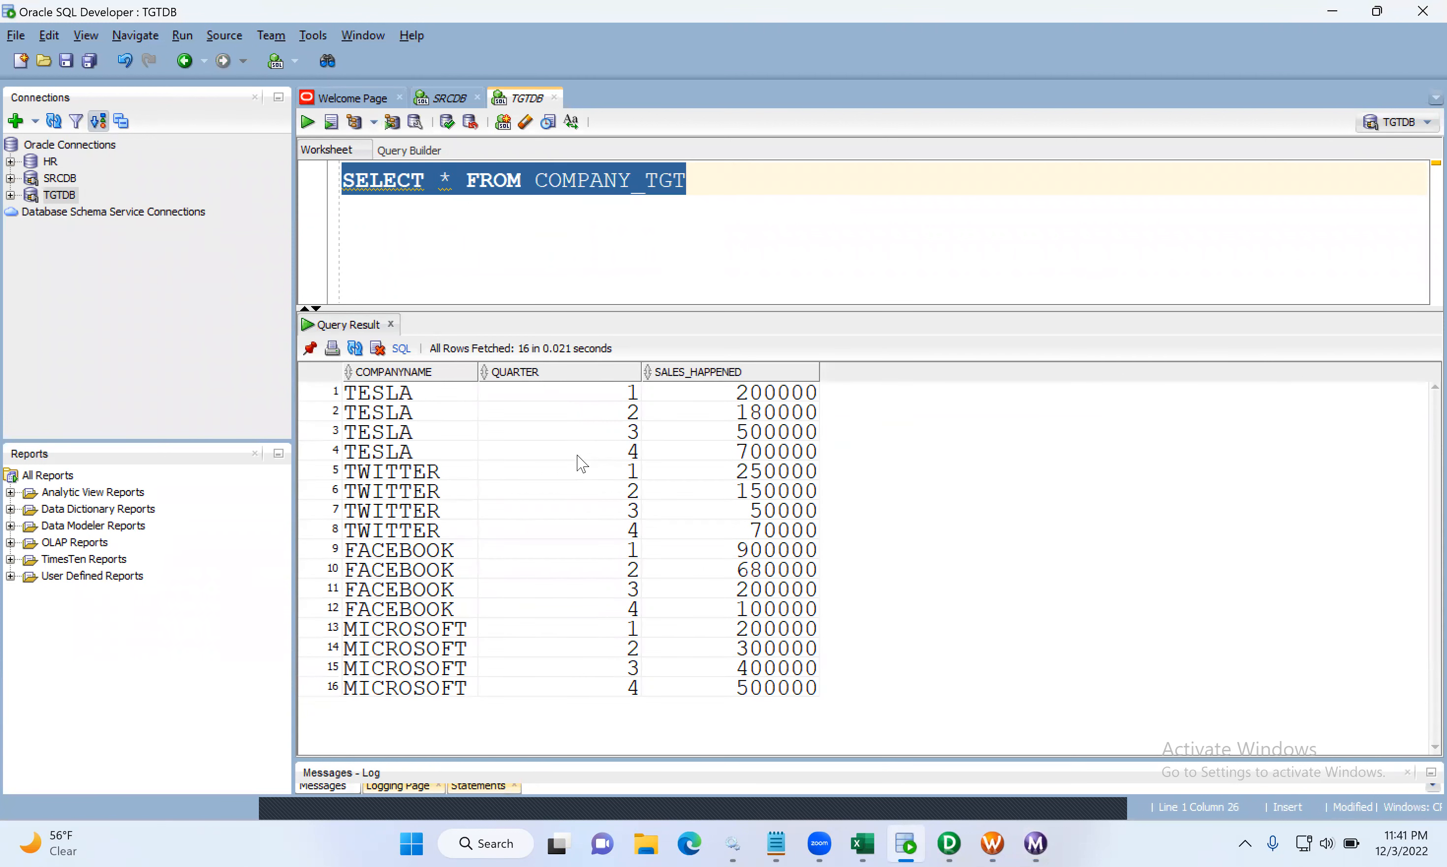
{"action": "left_click_drag", "start_coordinate": [404, 395], "coordinate": [699, 457]}
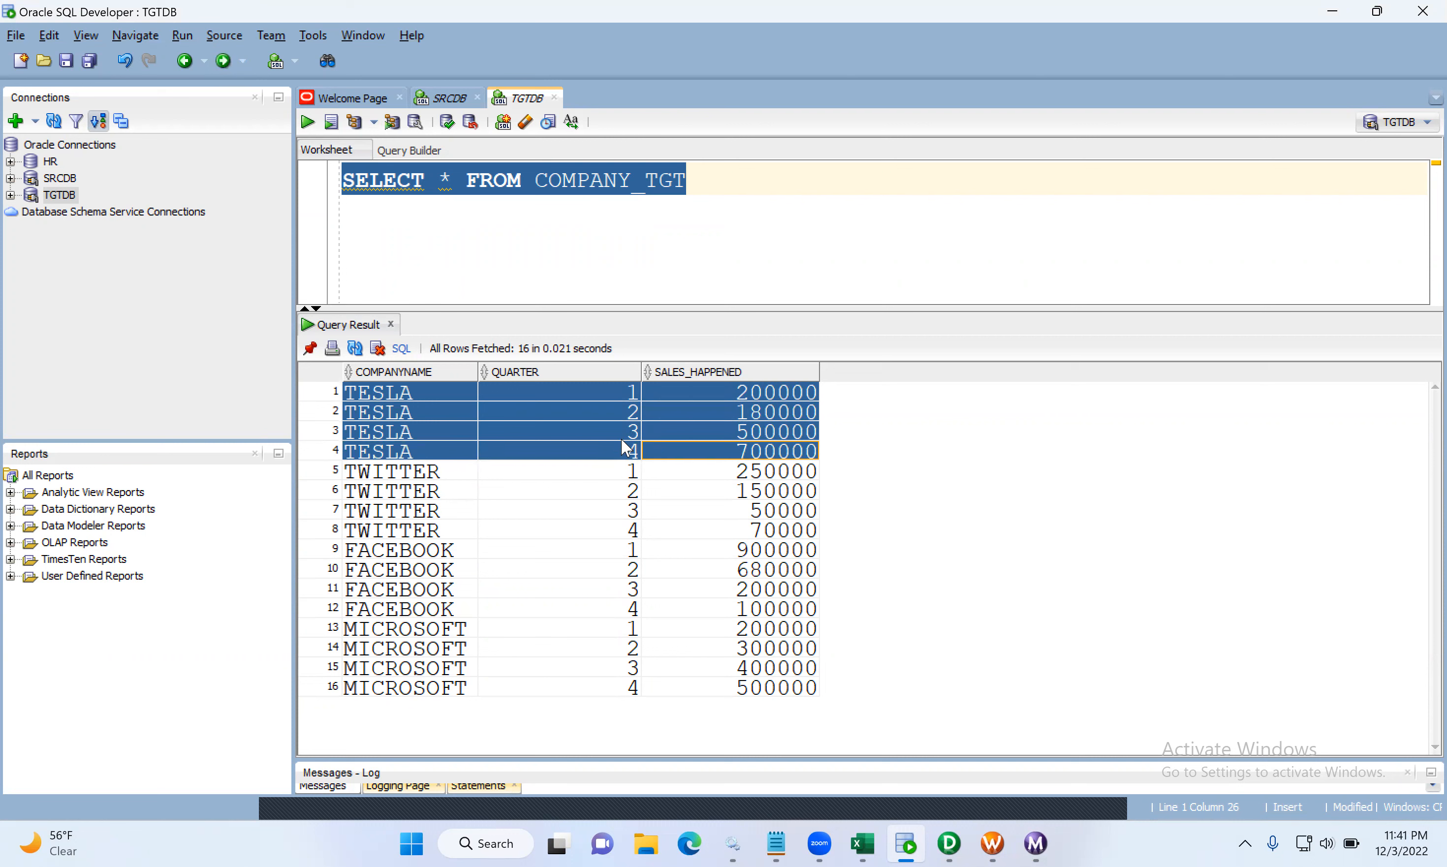
{"action": "left_click_drag", "start_coordinate": [446, 472], "coordinate": [446, 531]}
{"action": "left_click_drag", "start_coordinate": [619, 473], "coordinate": [632, 540]}
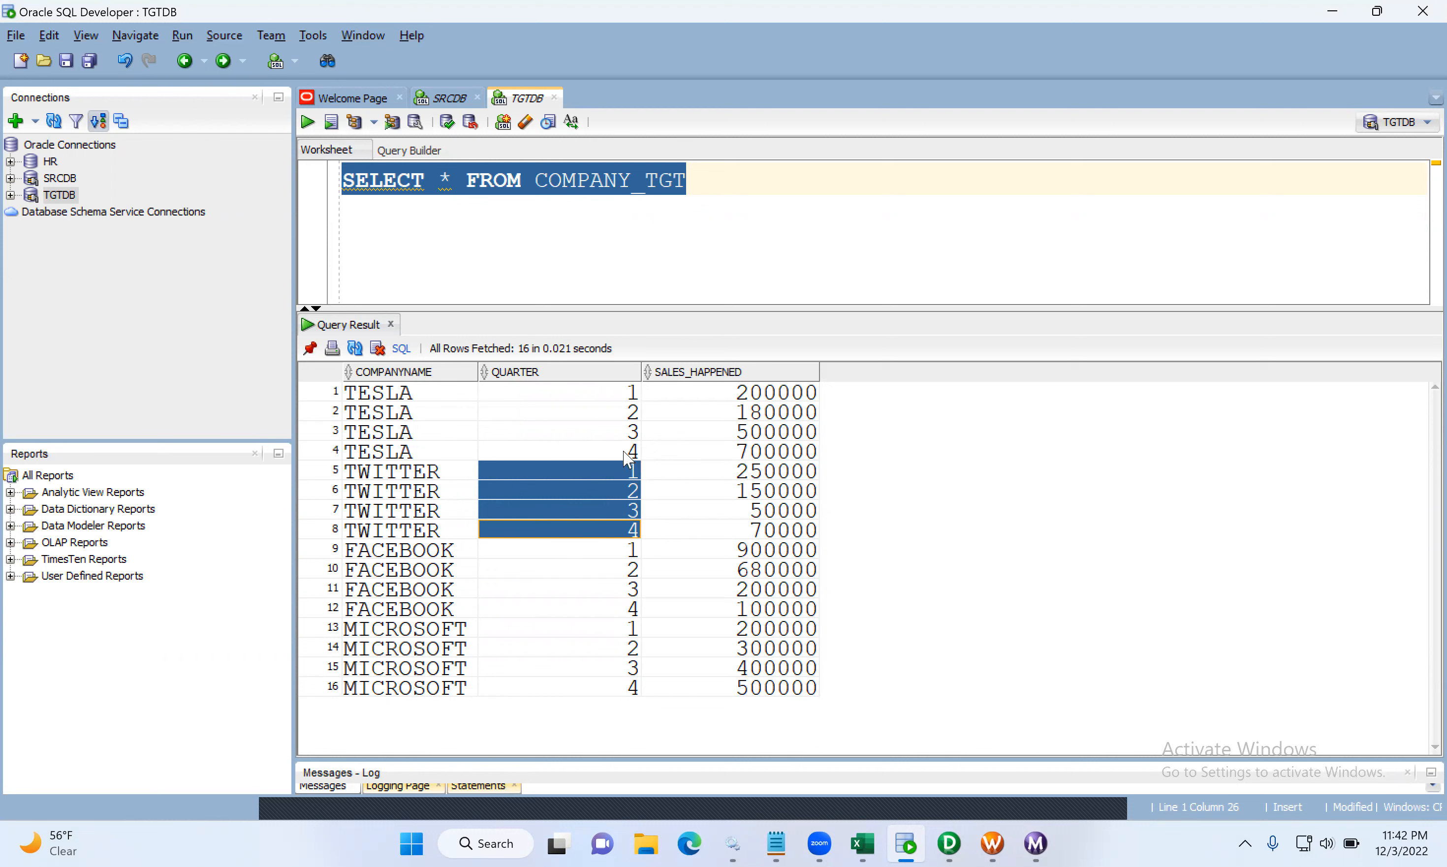
{"action": "left_click_drag", "start_coordinate": [623, 394], "coordinate": [625, 470]}
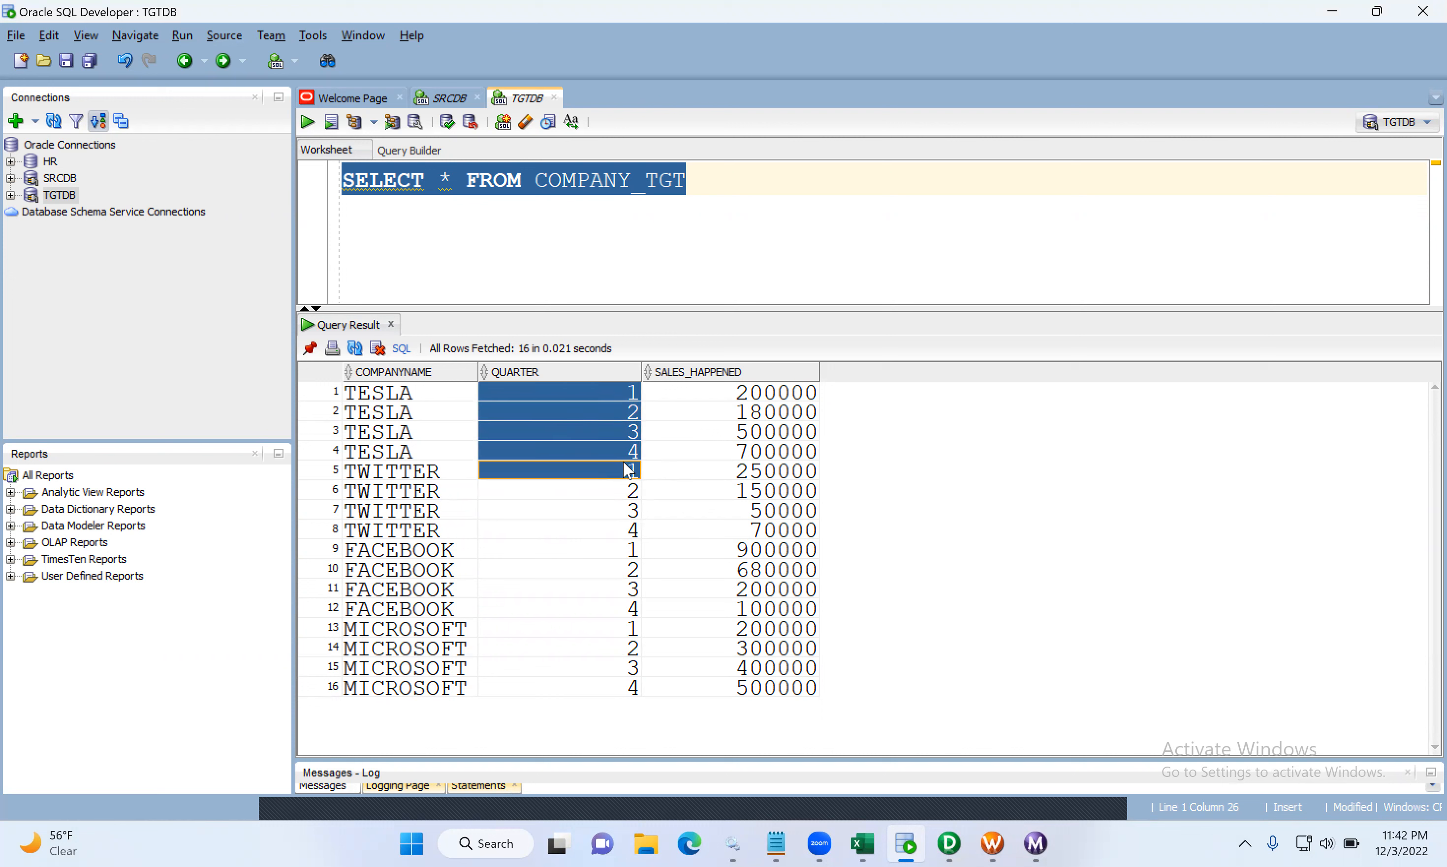
{"action": "left_click_drag", "start_coordinate": [623, 464], "coordinate": [624, 457]}
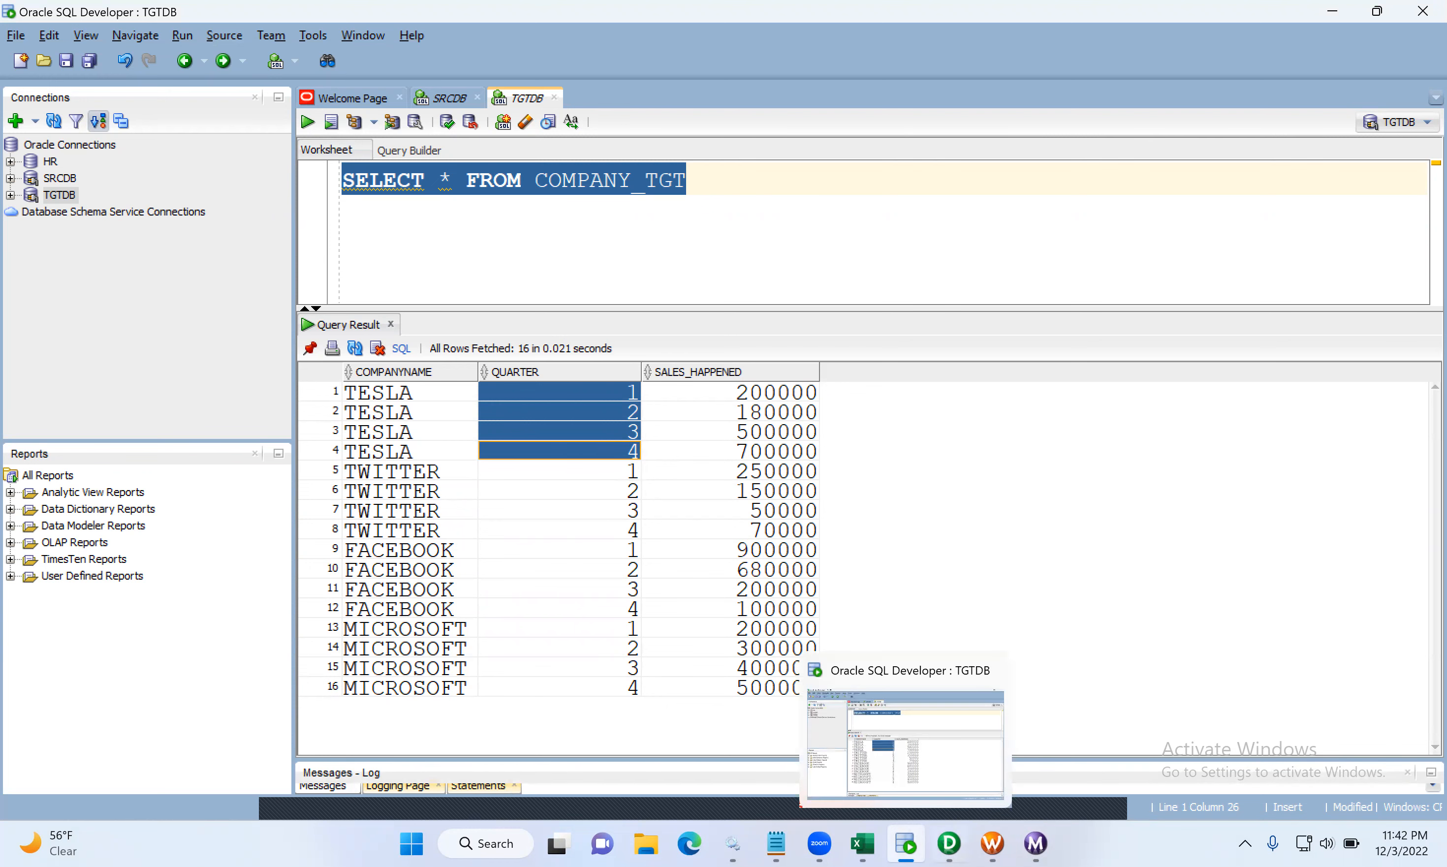
- Switch to PowerCenter Designer, review the NRM_SALES Normalizer's properties and the Occurs settings of its columns, and close the dialog
{"action": "left_click", "coordinate": [949, 843]}
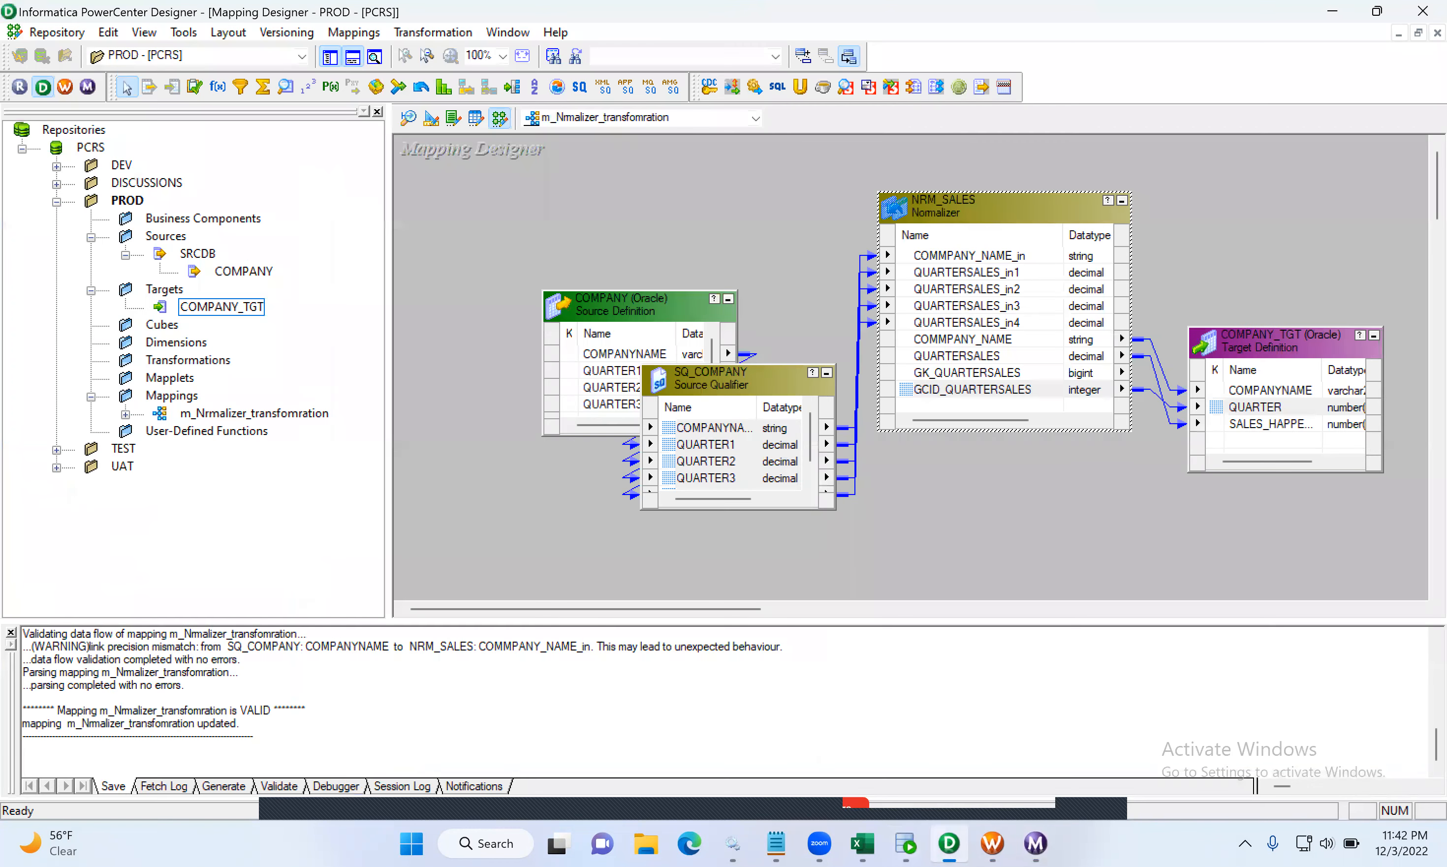
{"action": "double_click", "coordinate": [1002, 222]}
{"action": "left_click", "coordinate": [341, 224]}
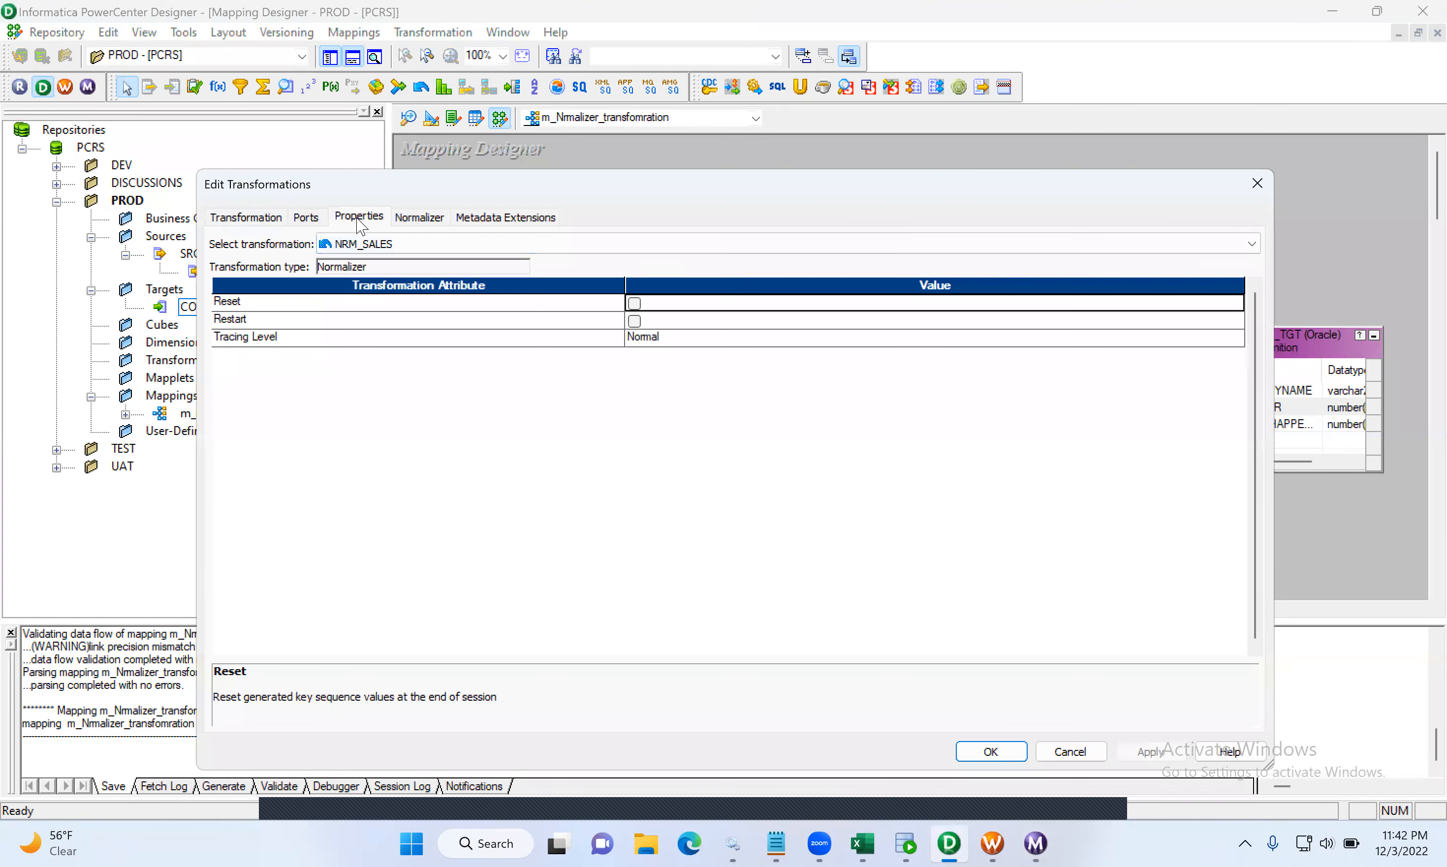
{"action": "left_click", "coordinate": [419, 218]}
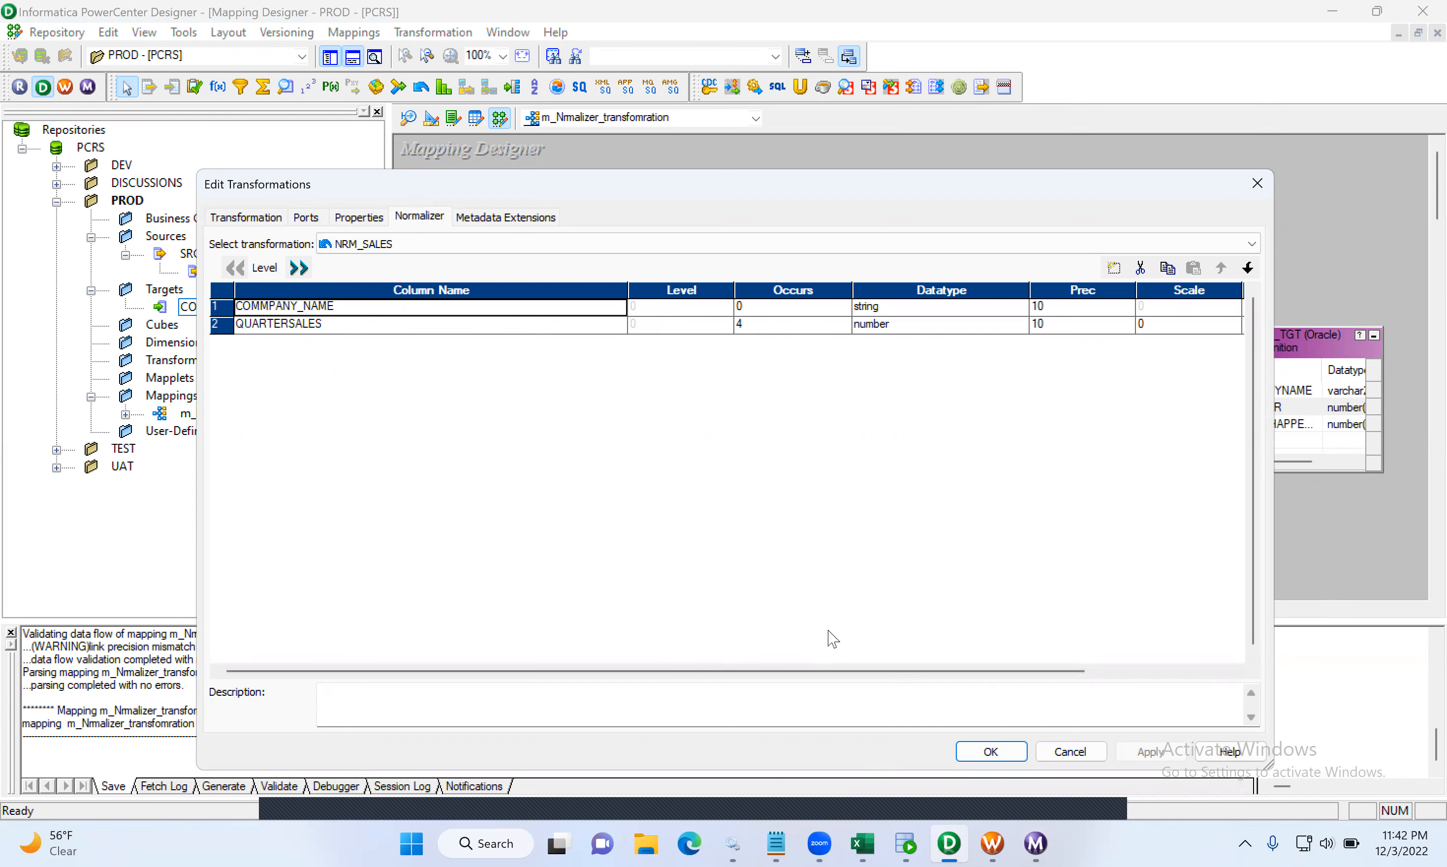
{"action": "left_click", "coordinate": [981, 750]}
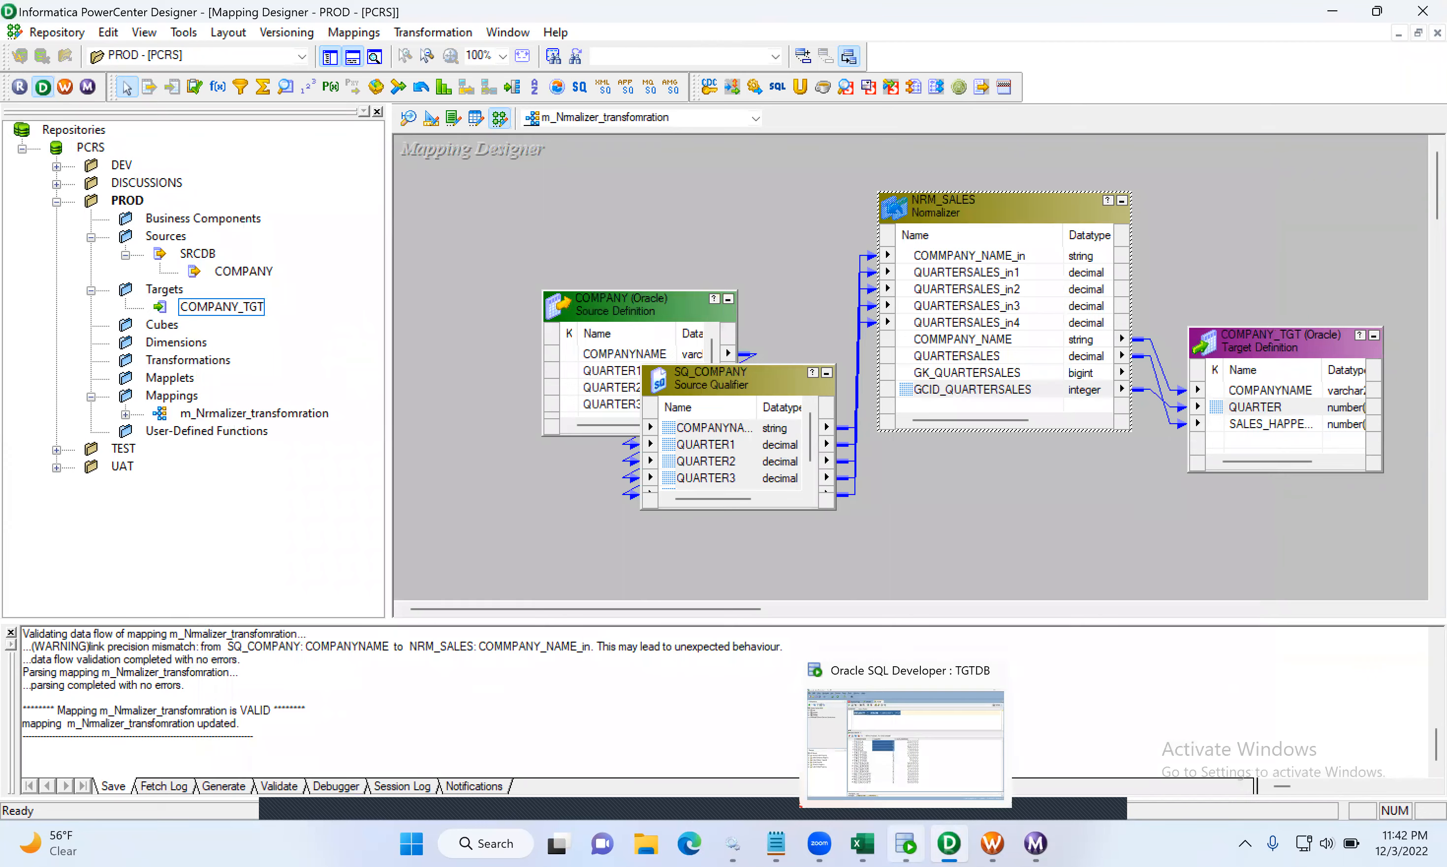
- Return to SQL Developer to examine the QUARTER sequence across all companies, and review the GCID note in Notepad
{"action": "left_click", "coordinate": [906, 843]}
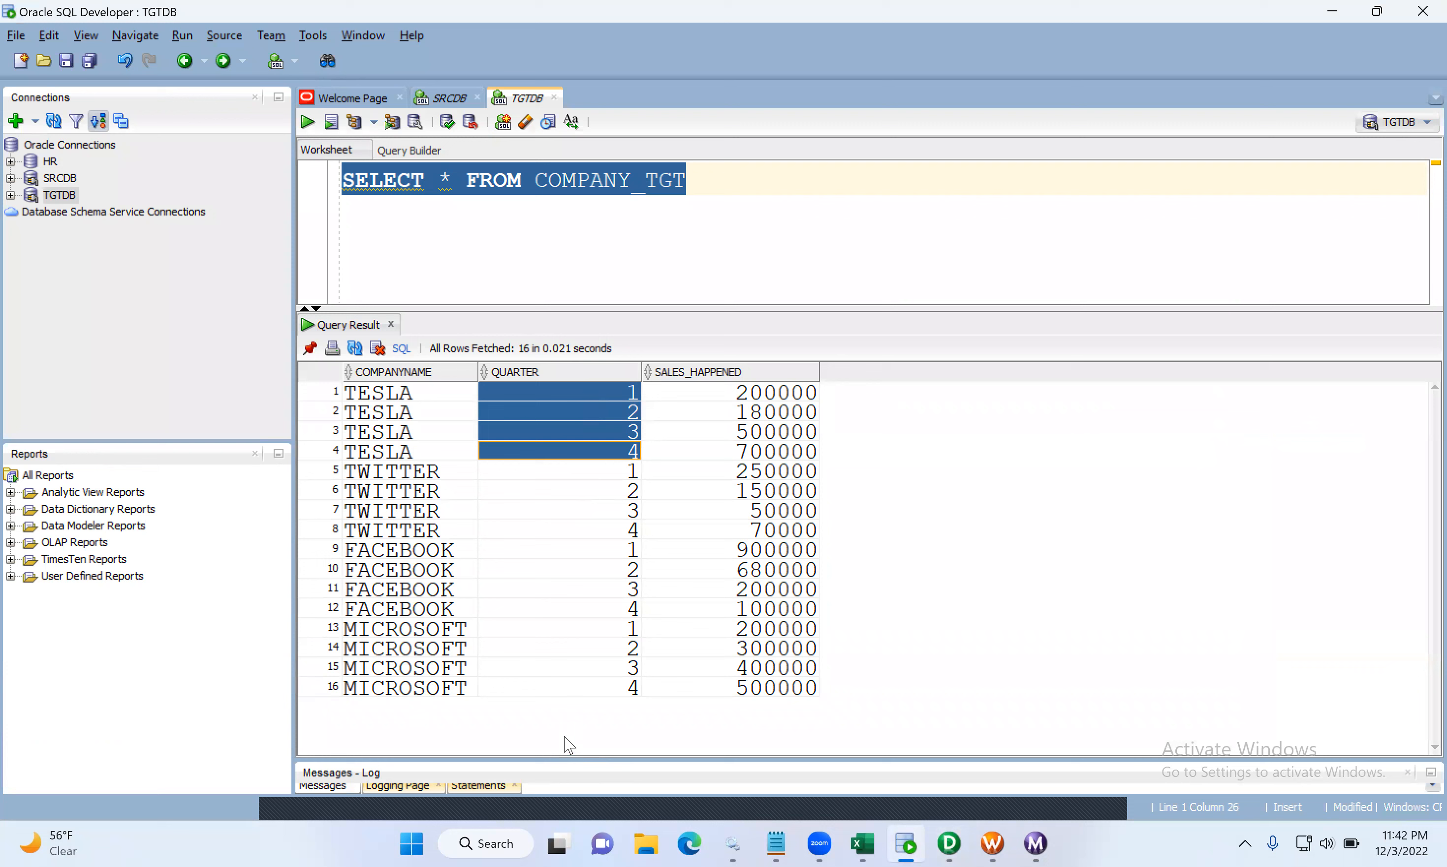
{"action": "left_click", "coordinate": [588, 689]}
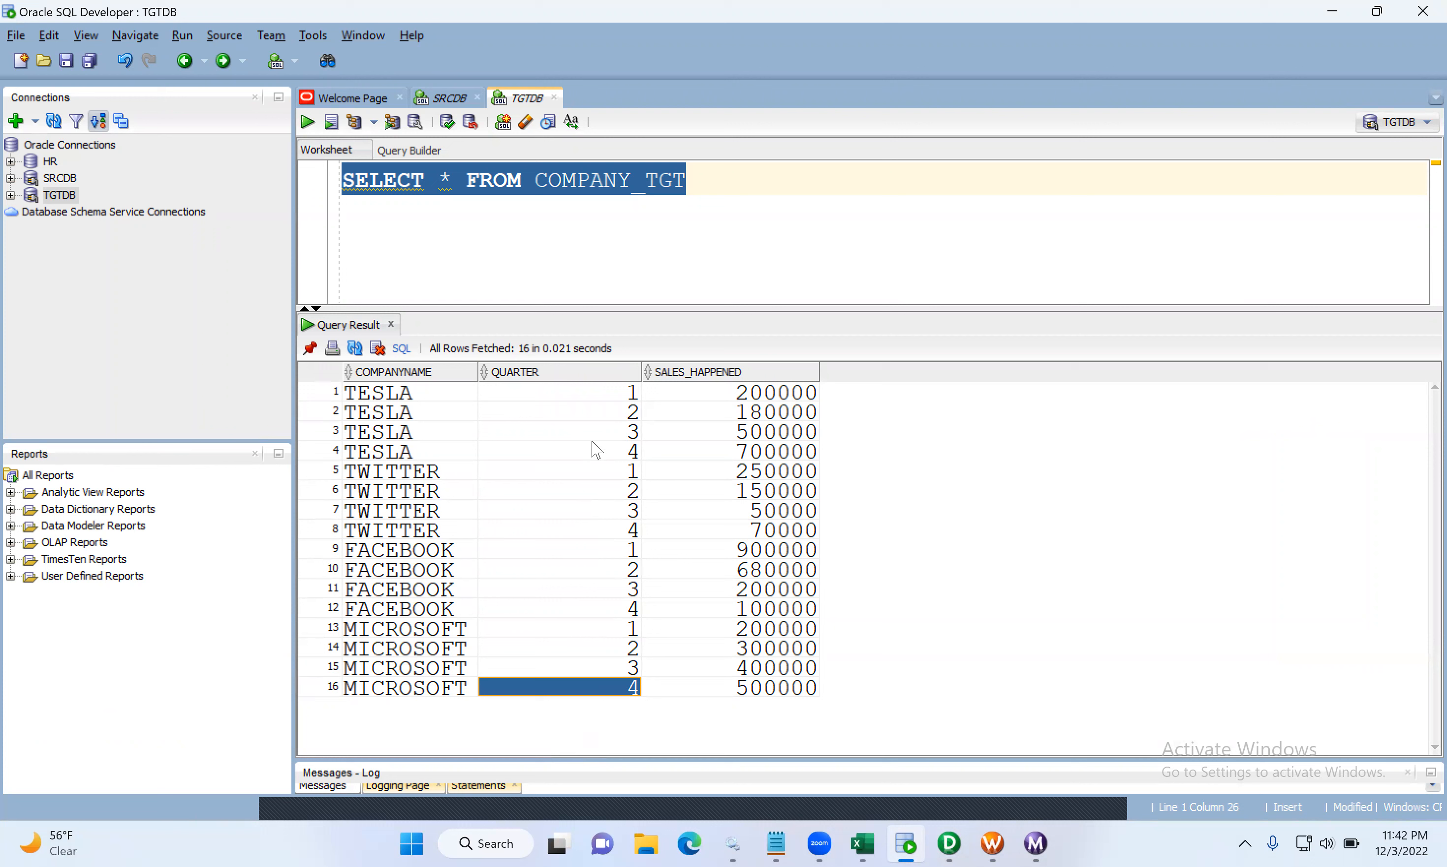
{"action": "left_click", "coordinate": [576, 401]}
{"action": "left_click_drag", "start_coordinate": [580, 414], "coordinate": [585, 693]}
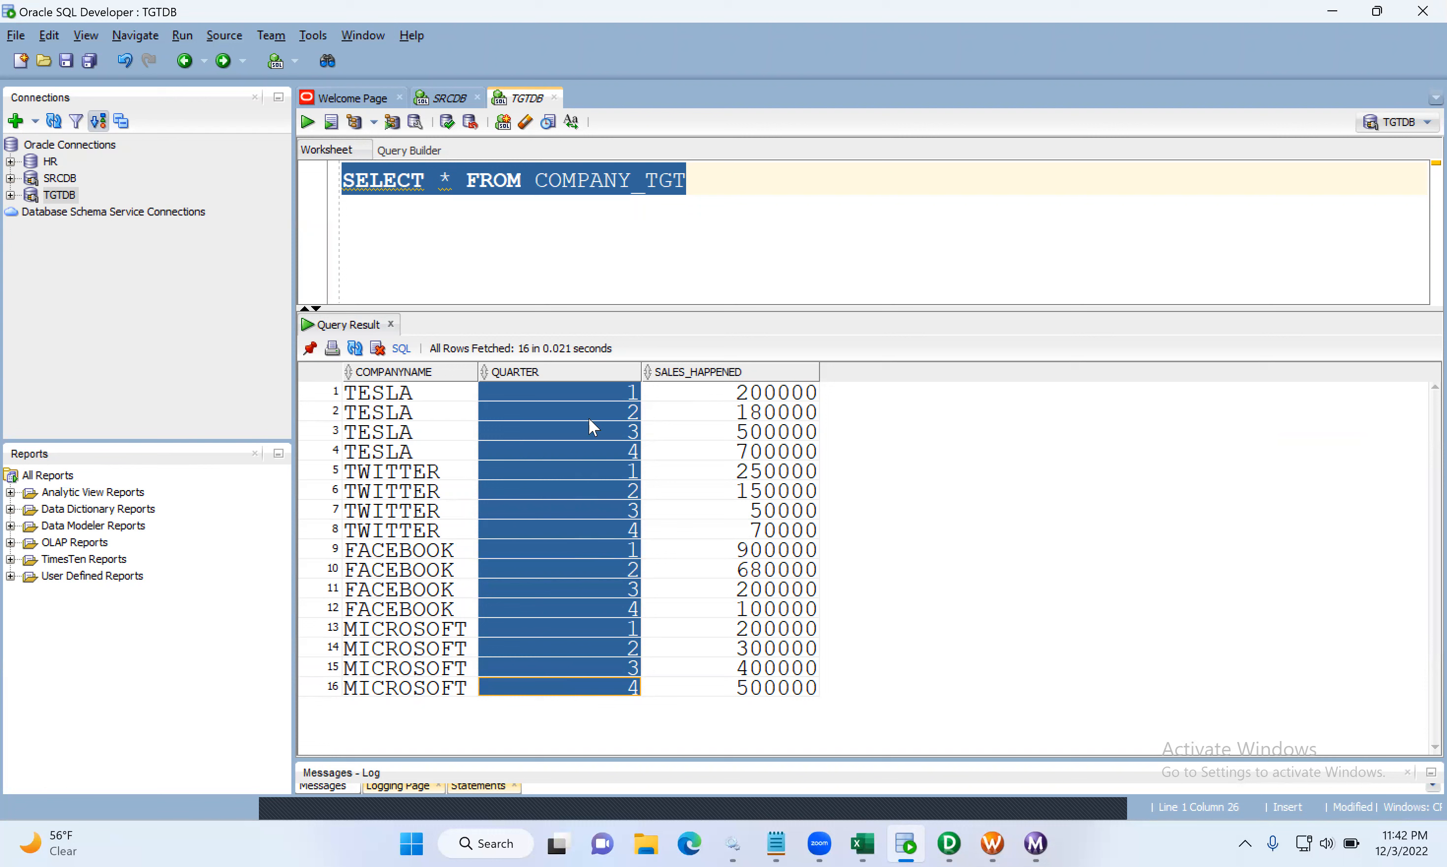
{"action": "left_click", "coordinate": [594, 391]}
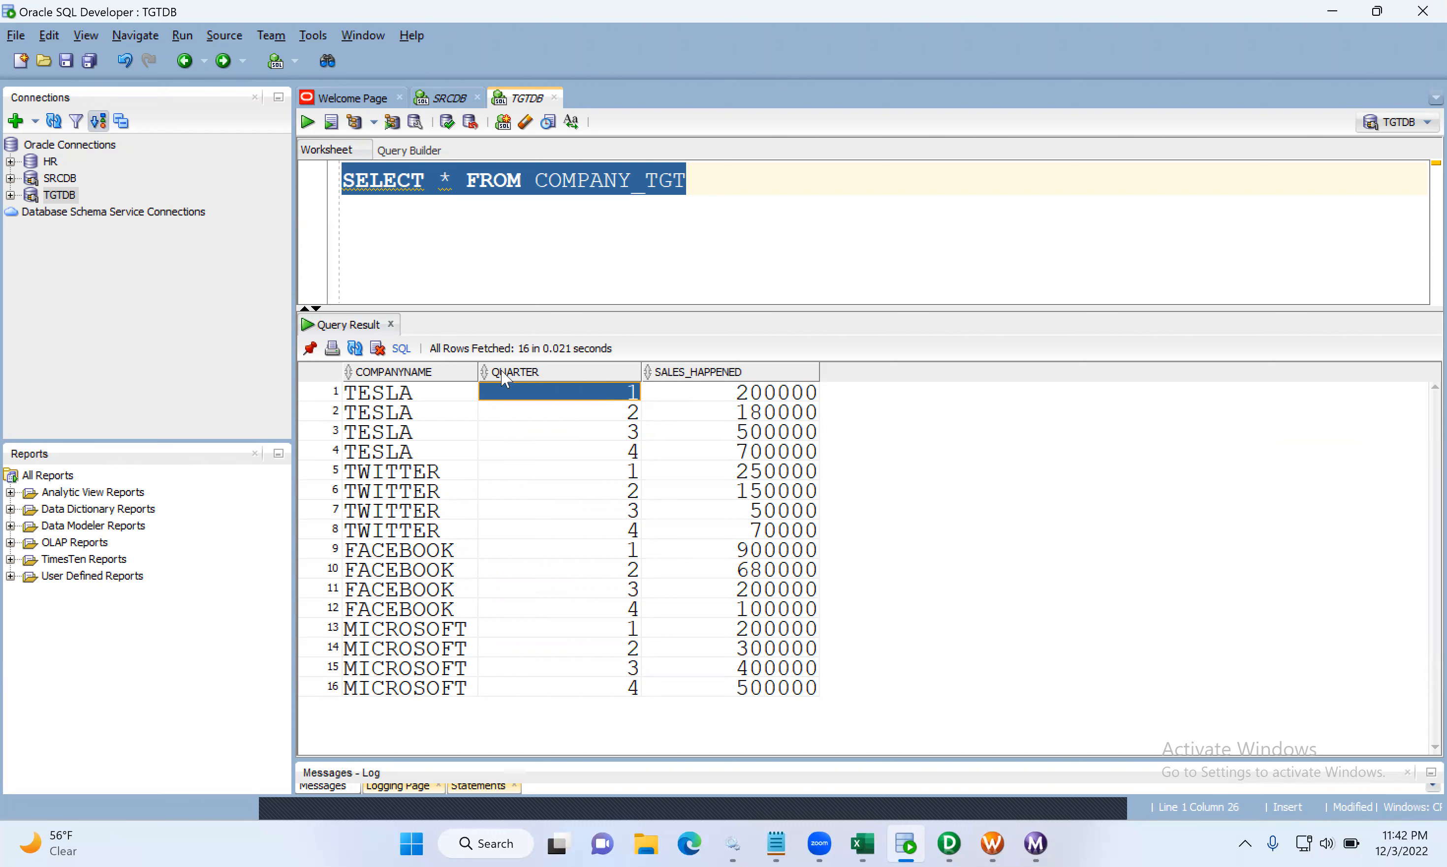
{"action": "left_click", "coordinate": [584, 451]}
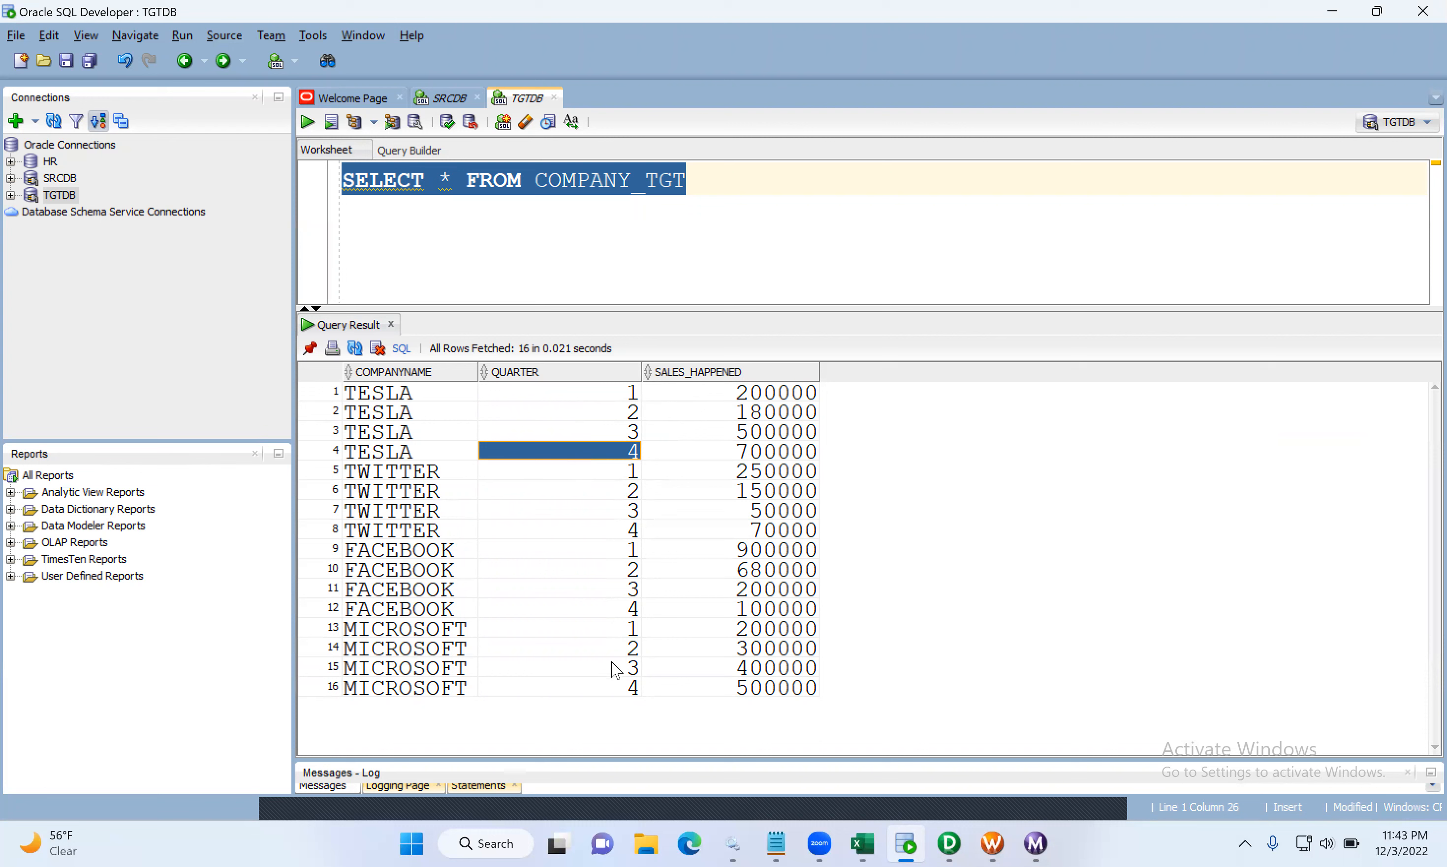
{"action": "left_click", "coordinate": [616, 392]}
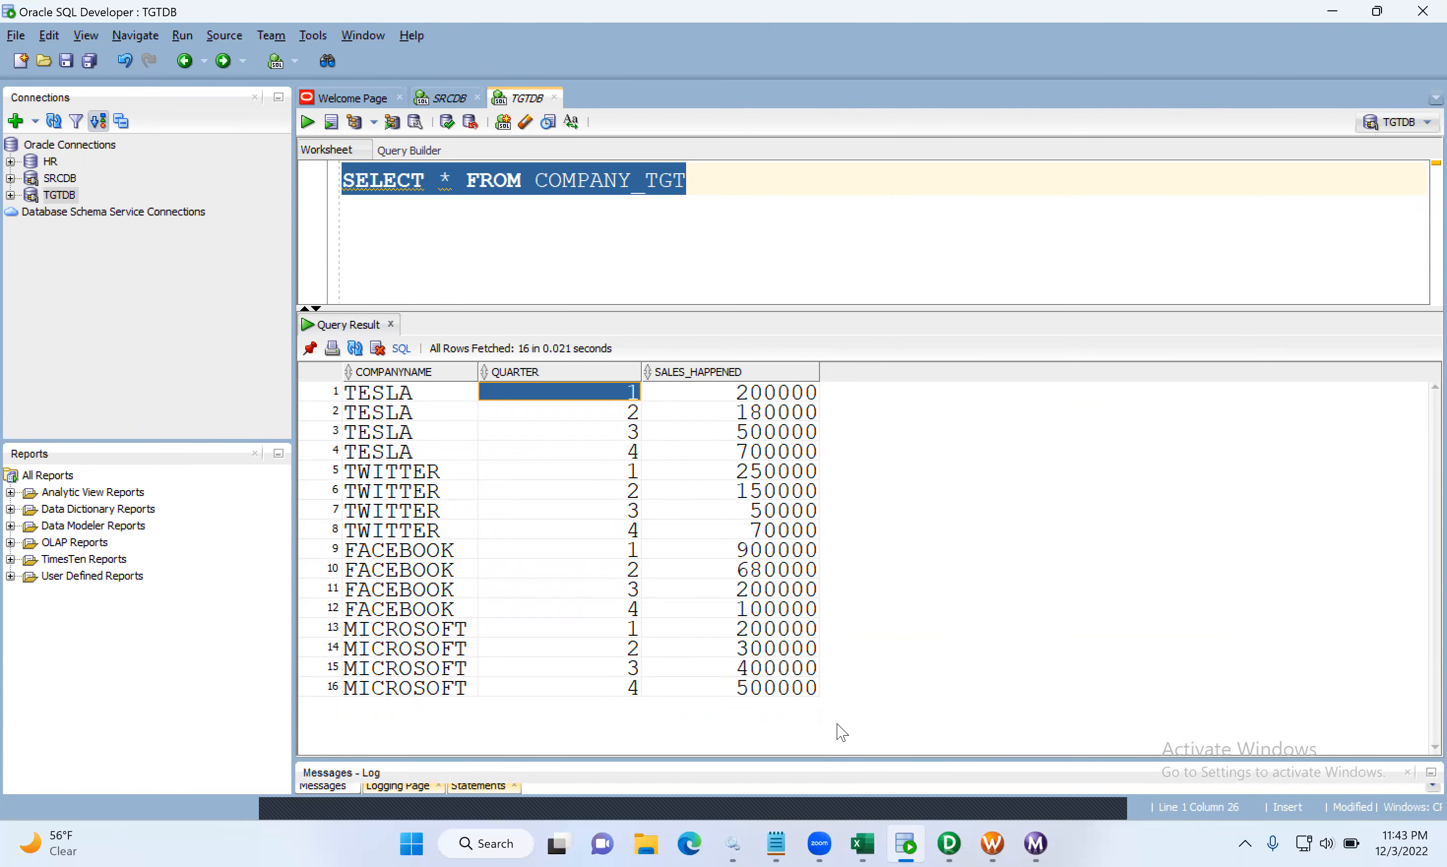
{"action": "left_click", "coordinate": [776, 837]}
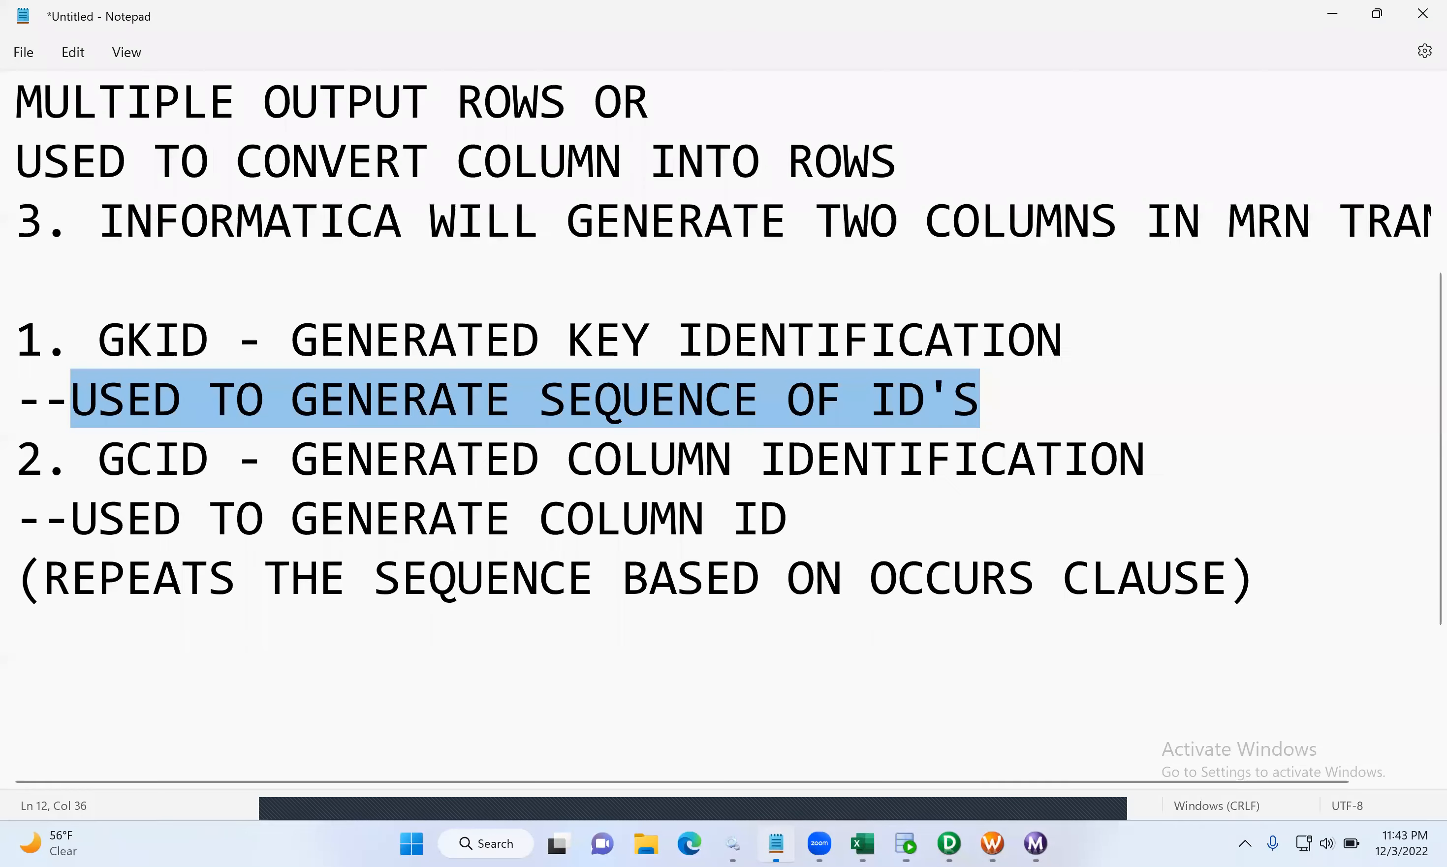
{"action": "left_click", "coordinate": [708, 524]}
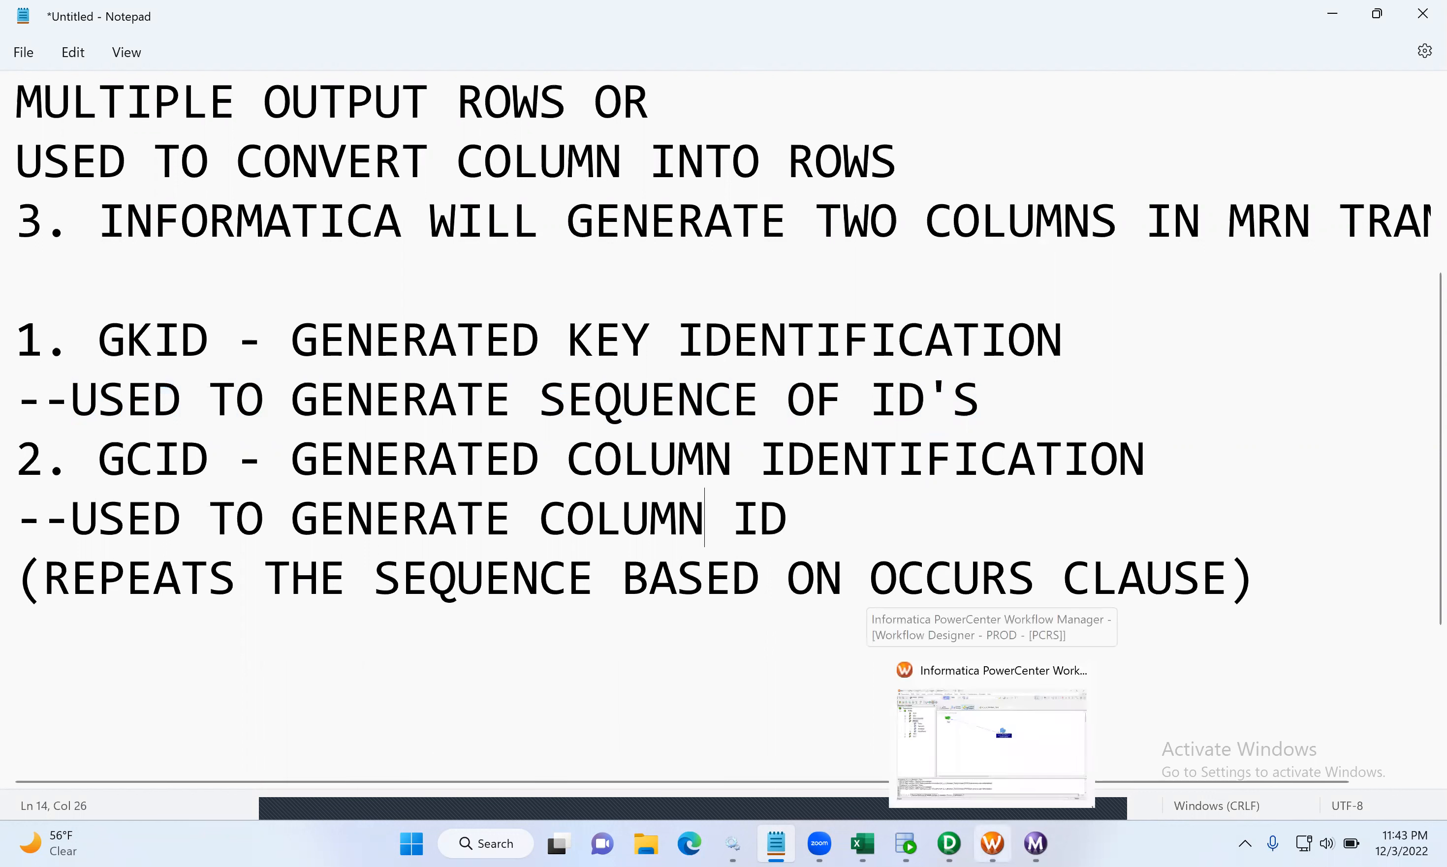
- Switch to PowerCenter Designer, enable the Restart property of the NRM_SALES Normalizer, and apply the change
{"action": "mouse_move", "coordinate": [949, 843]}
{"action": "left_click", "coordinate": [948, 740]}
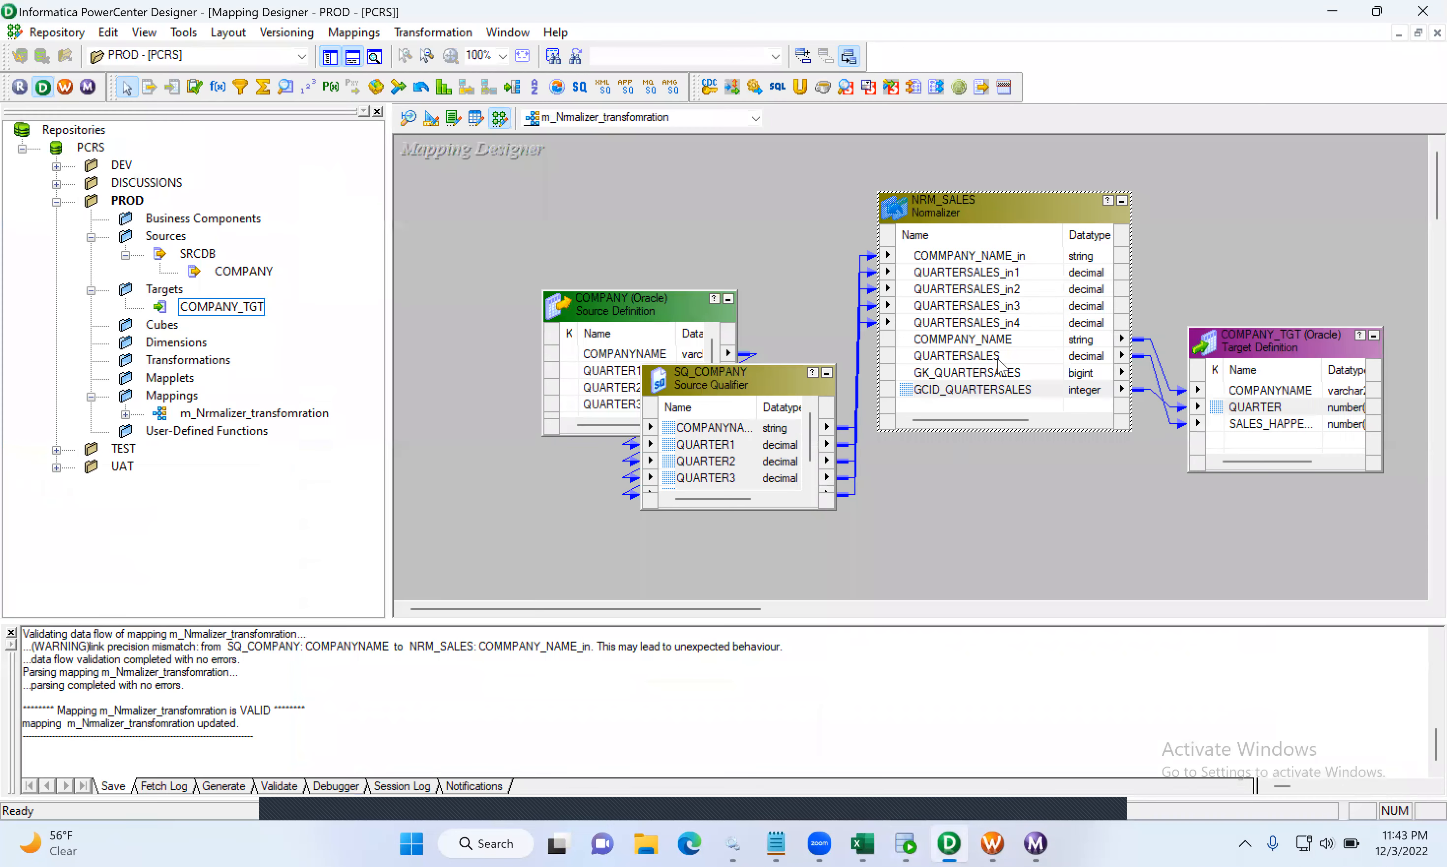
{"action": "double_click", "coordinate": [1000, 207]}
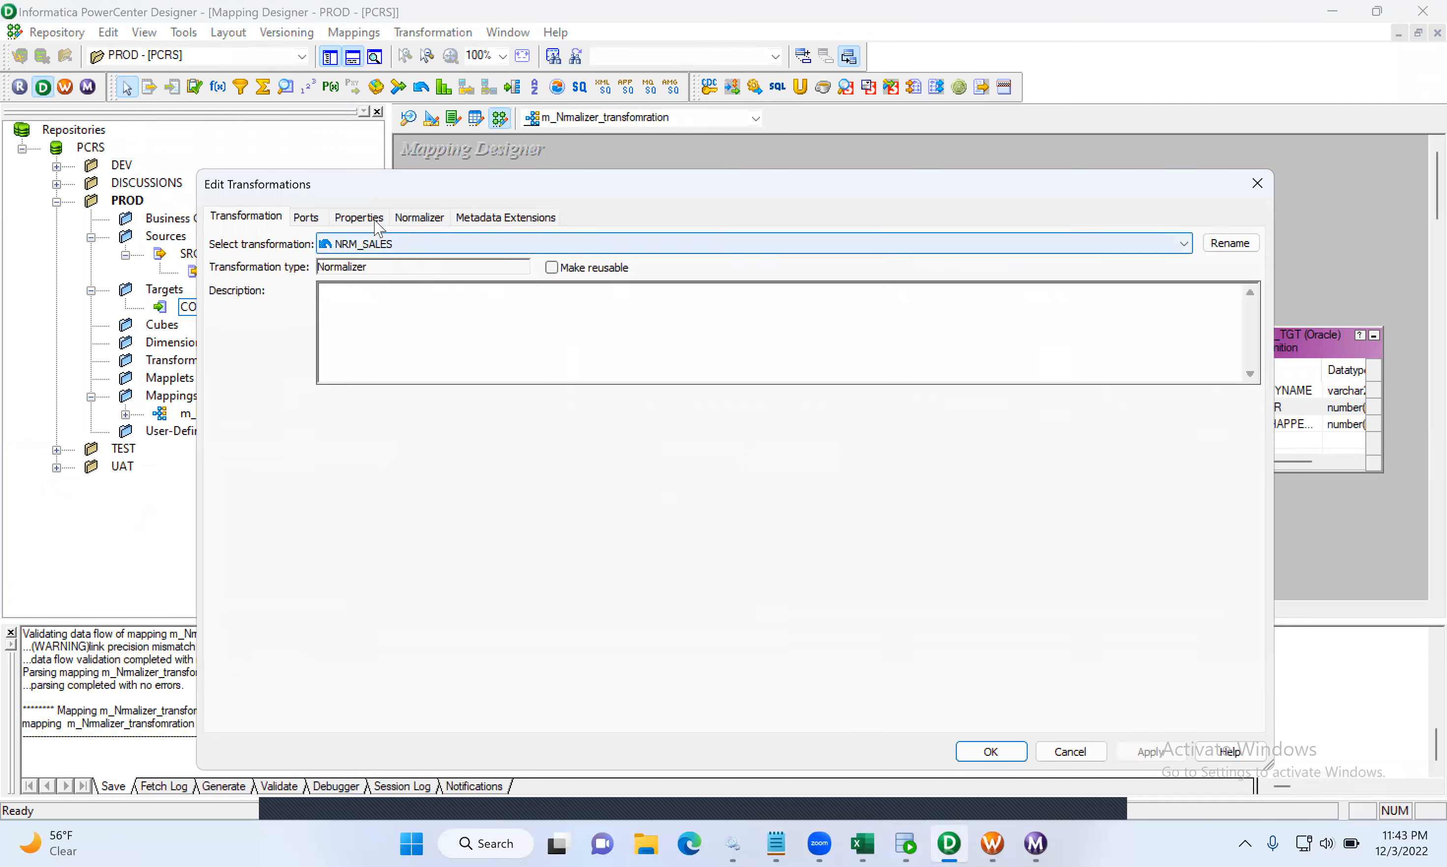
{"action": "left_click", "coordinate": [361, 218]}
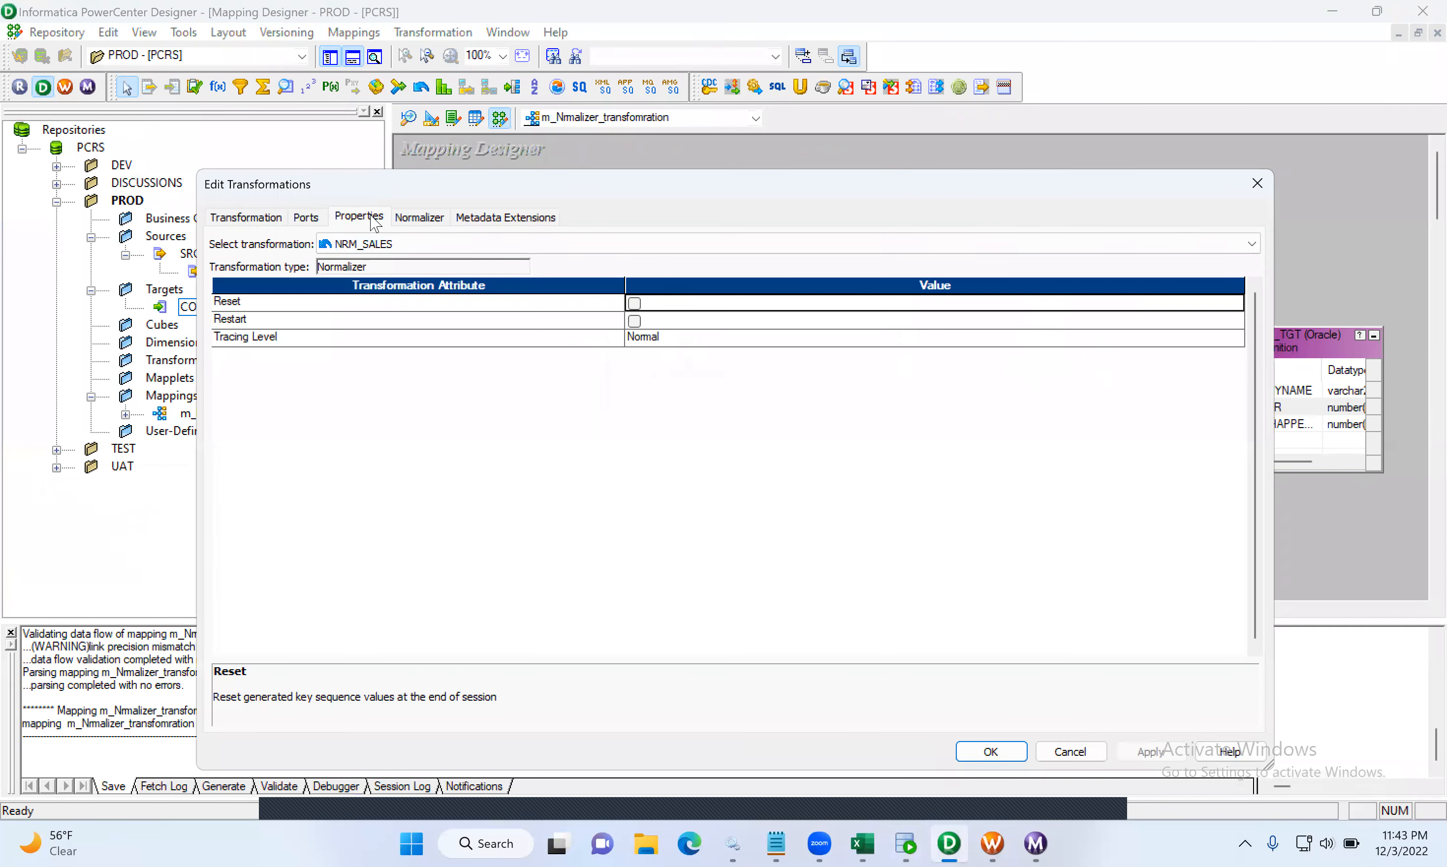
{"action": "left_click", "coordinate": [634, 322]}
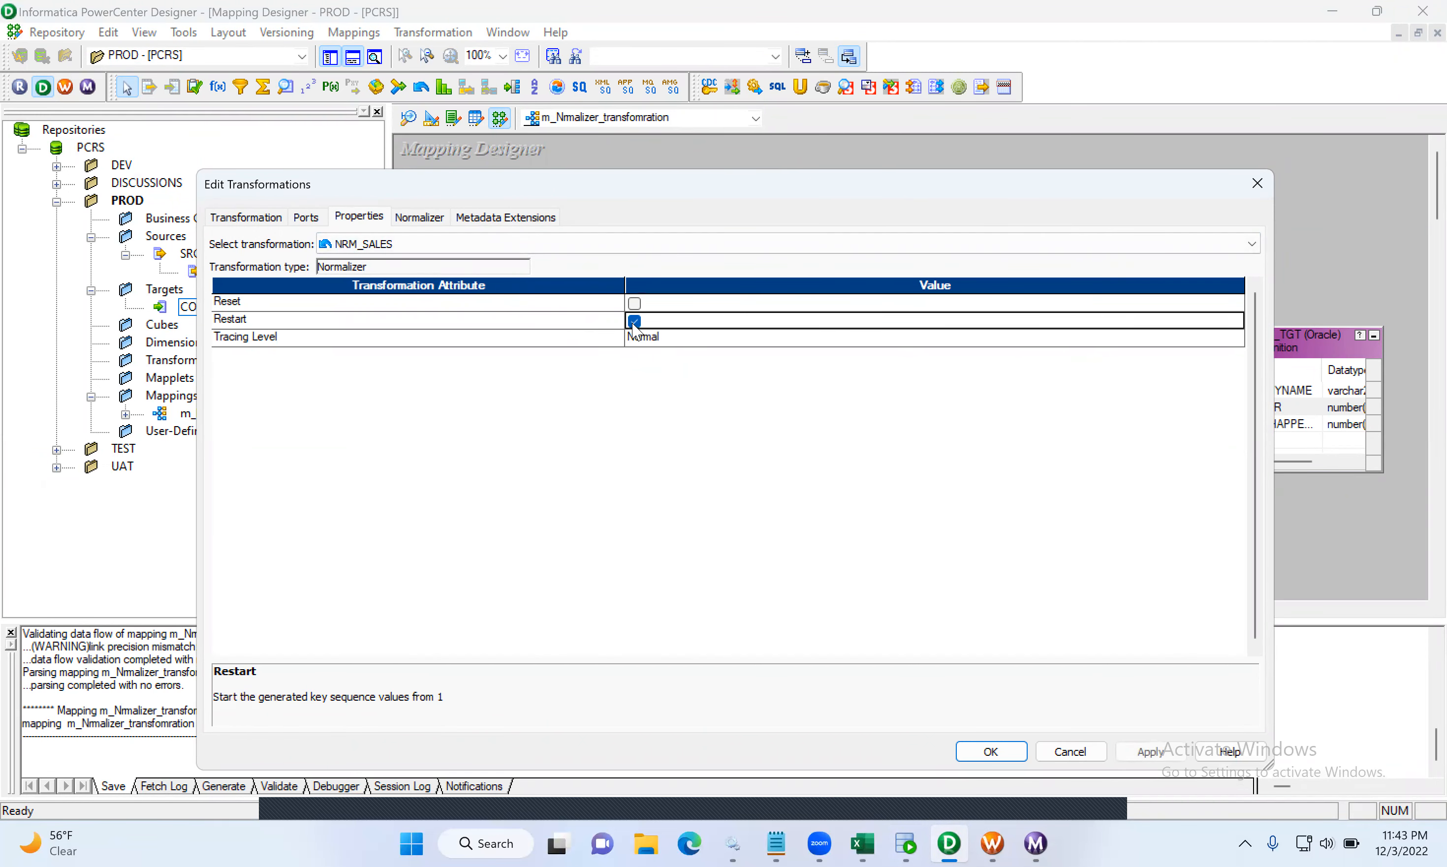
{"action": "left_click", "coordinate": [1136, 751]}
{"action": "left_click", "coordinate": [998, 752]}
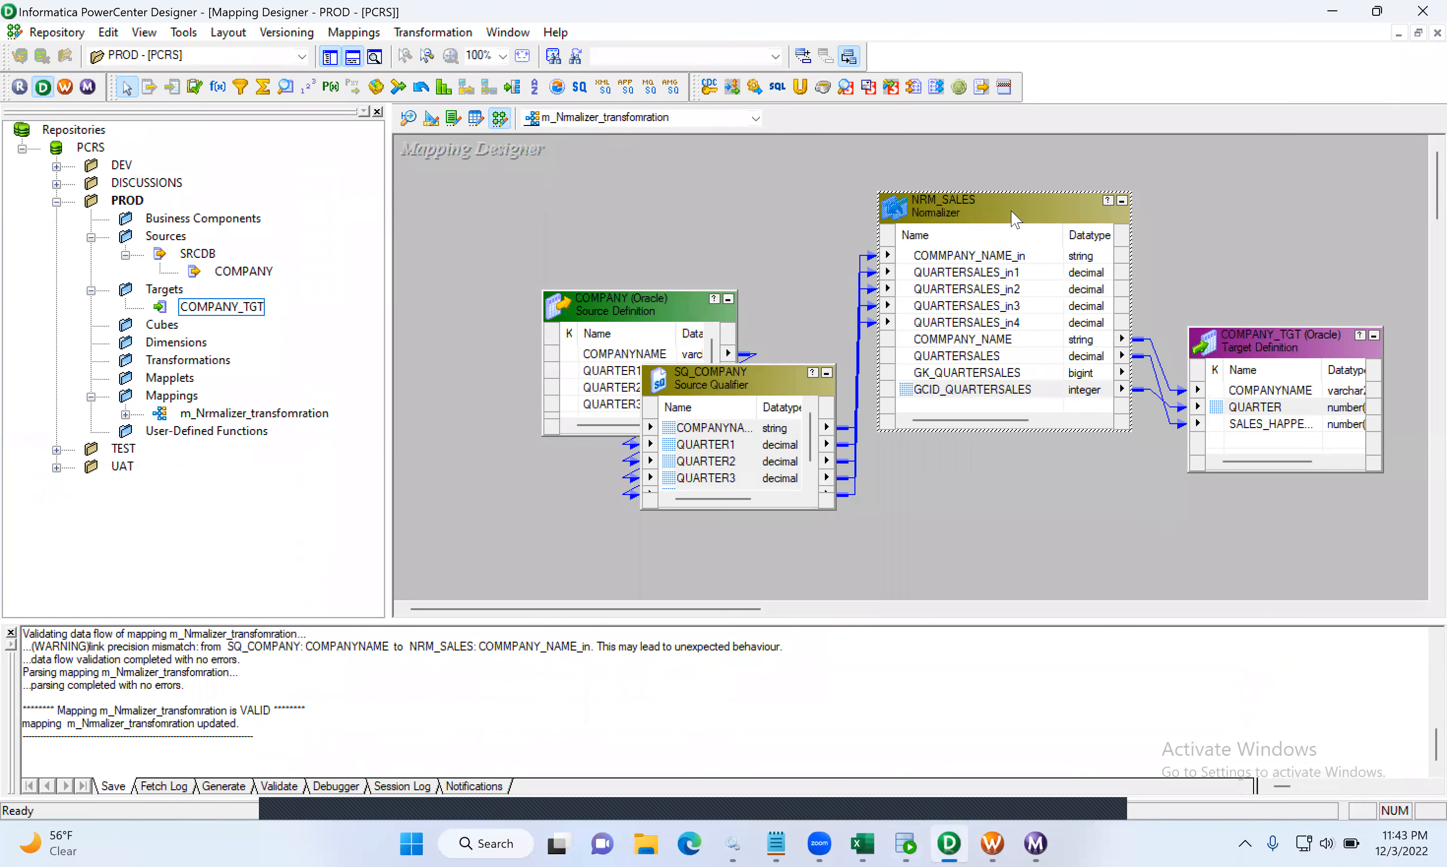
- Replace the link from GCID_QUARTERSALES to the target's QUARTER column with one from GK_QUARTERSALES, and save the mapping
{"action": "left_click", "coordinate": [1009, 208]}
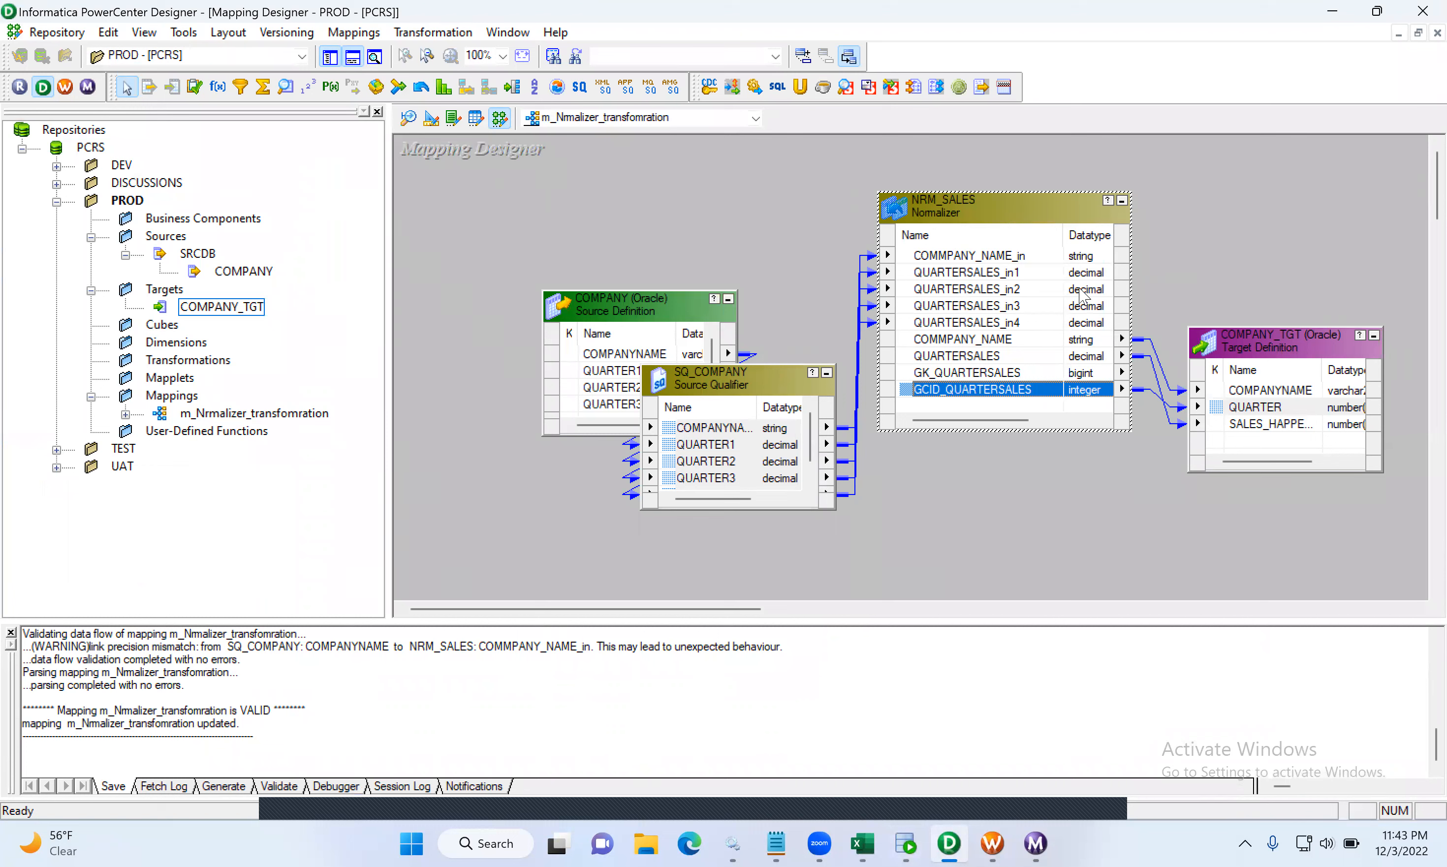
{"action": "left_click", "coordinate": [1157, 404]}
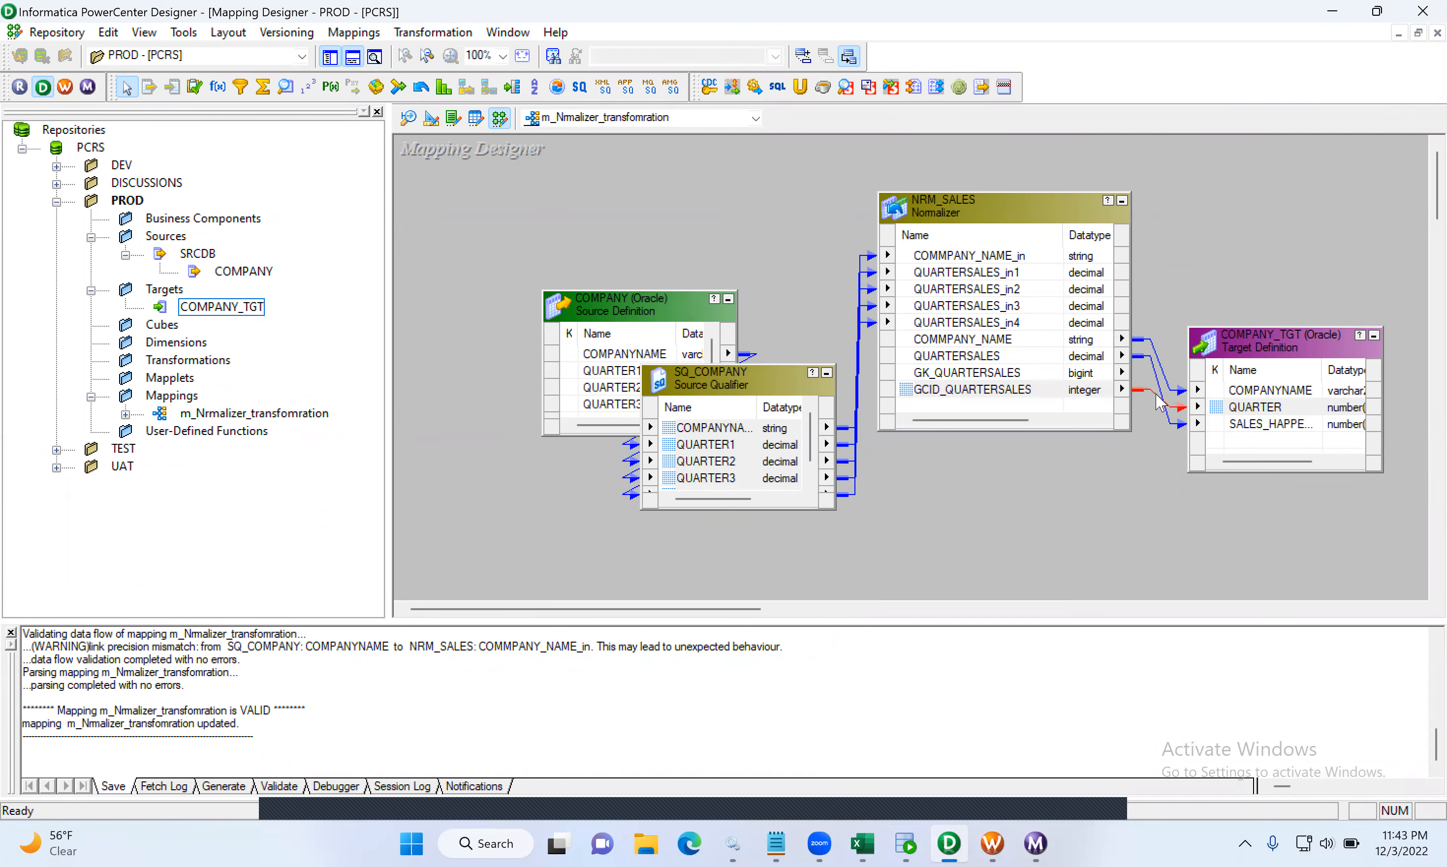
{"action": "left_click", "coordinate": [109, 33]}
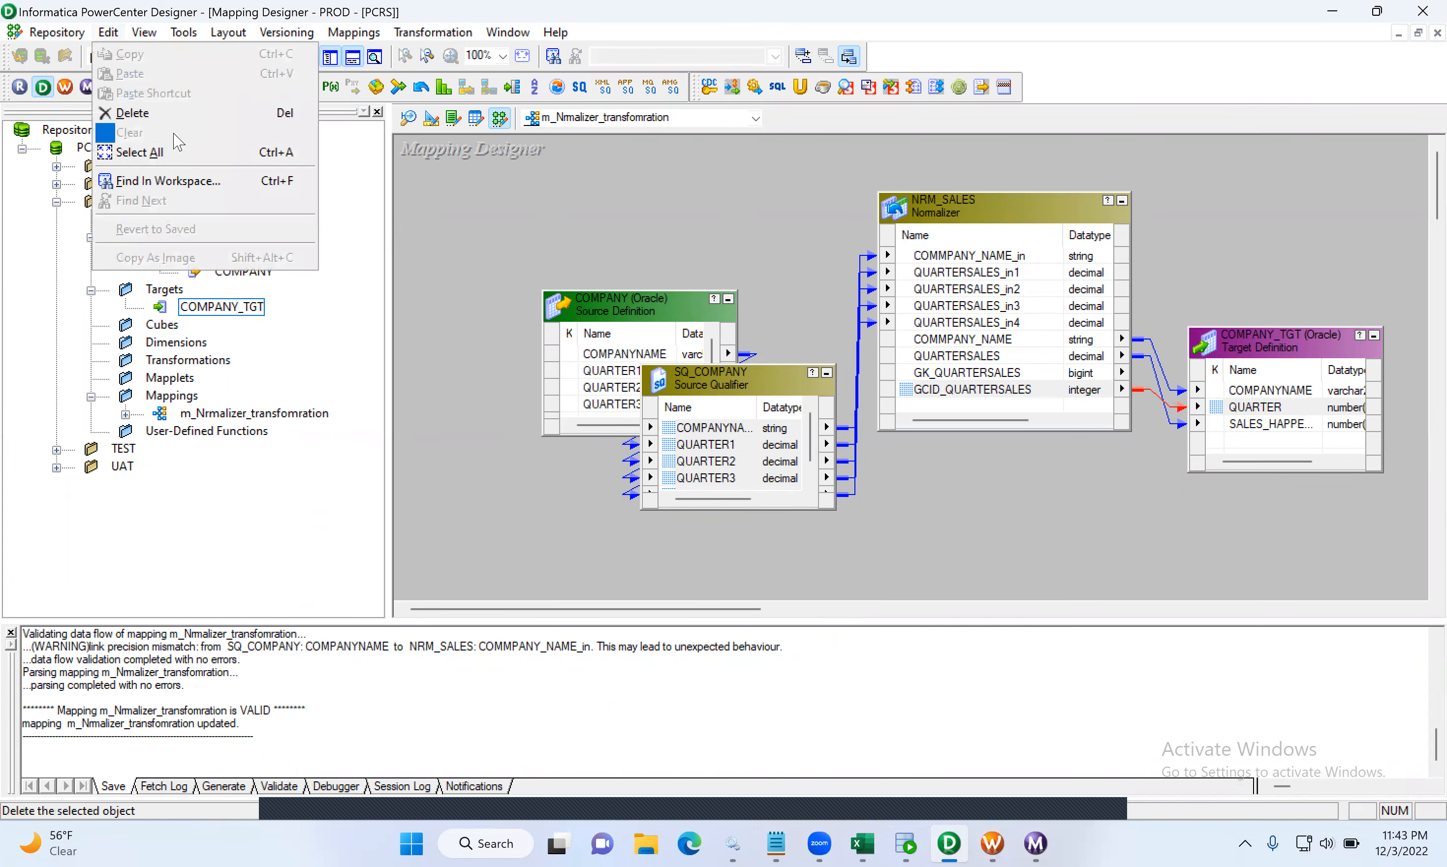
{"action": "left_click", "coordinate": [171, 118]}
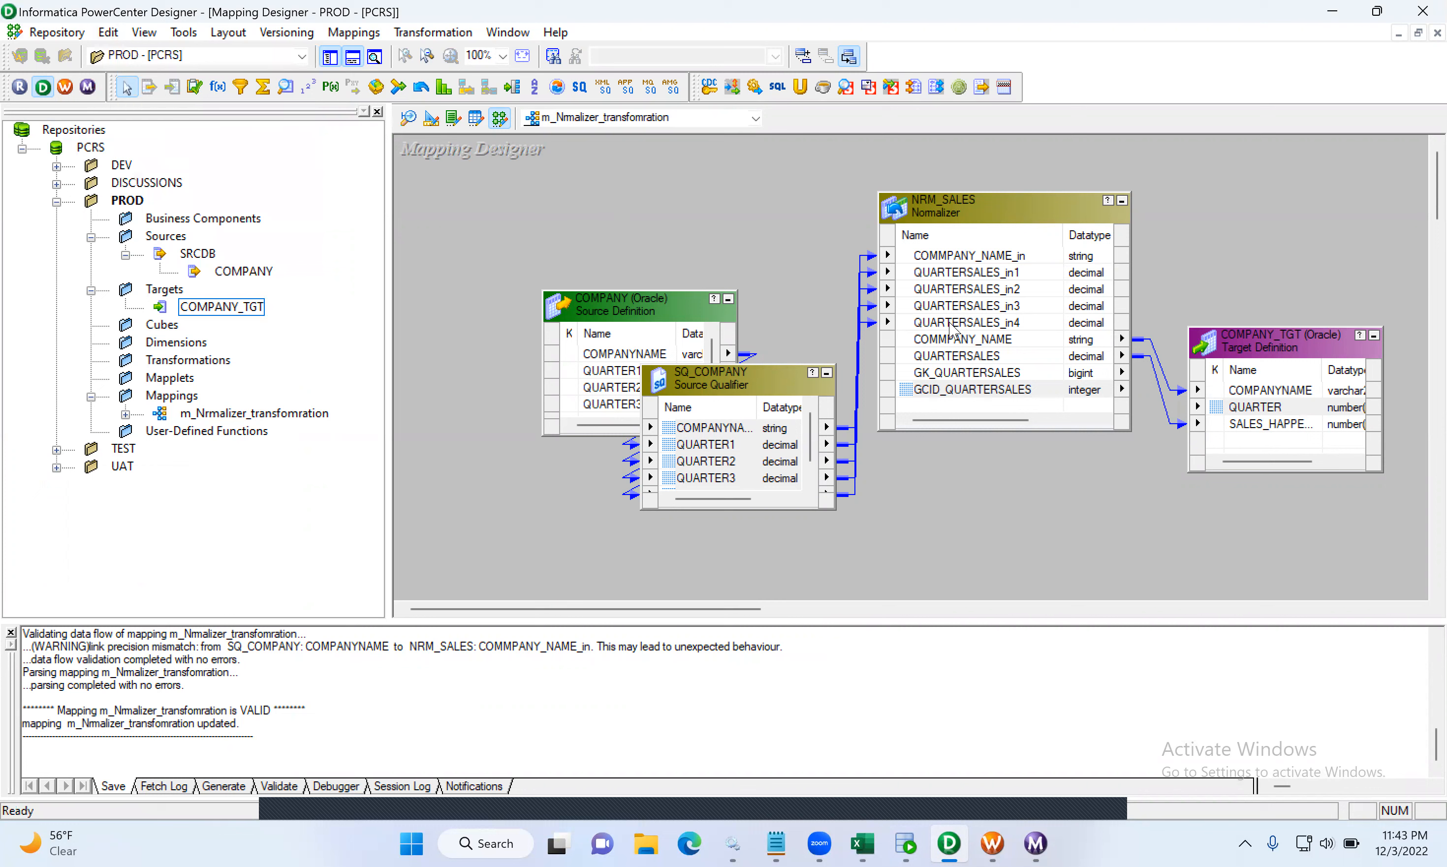
{"action": "left_click_drag", "start_coordinate": [928, 376], "coordinate": [1214, 413]}
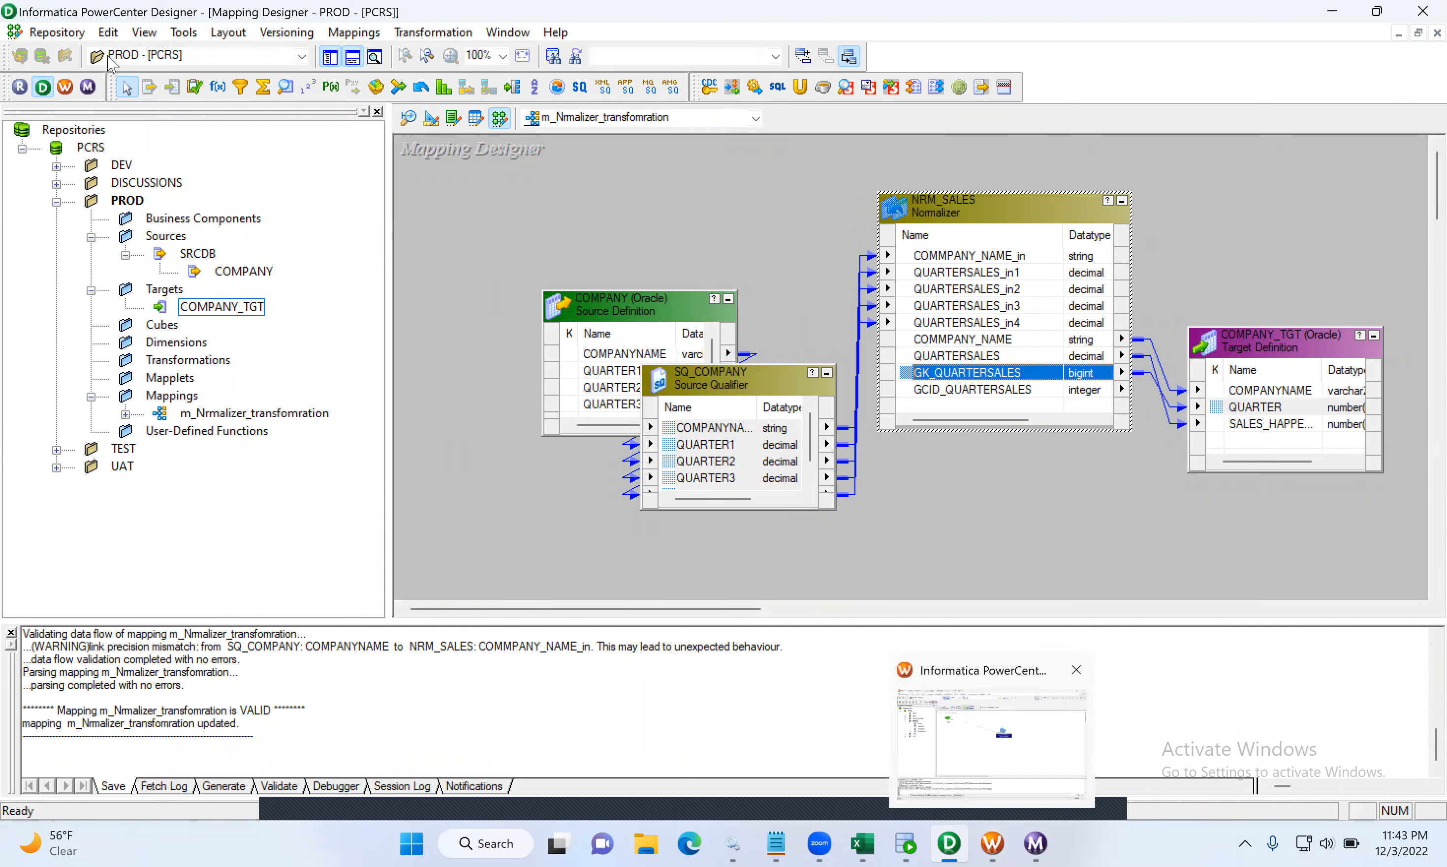
{"action": "left_click", "coordinate": [61, 34]}
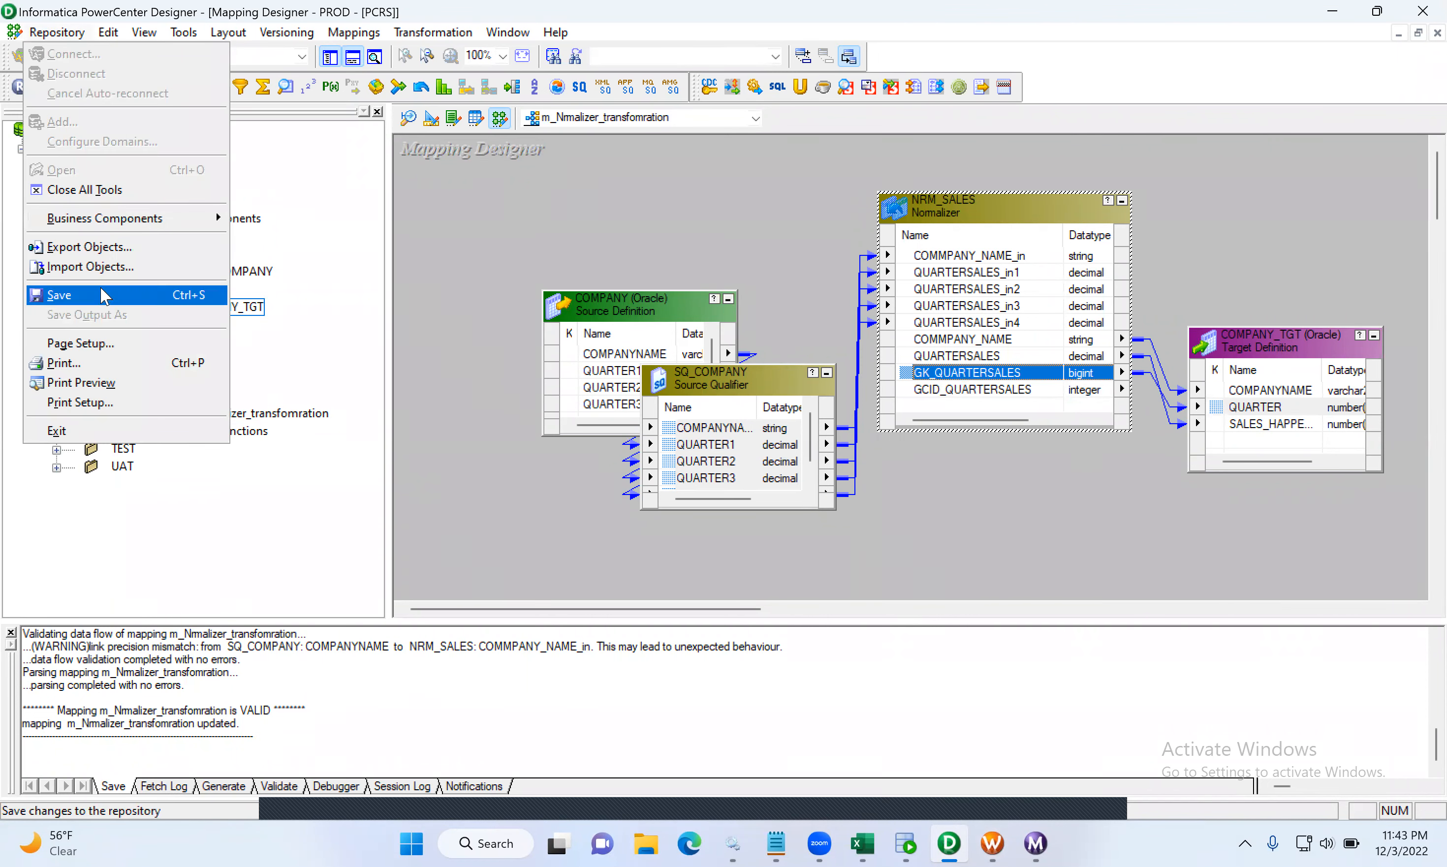
{"action": "left_click", "coordinate": [88, 295]}
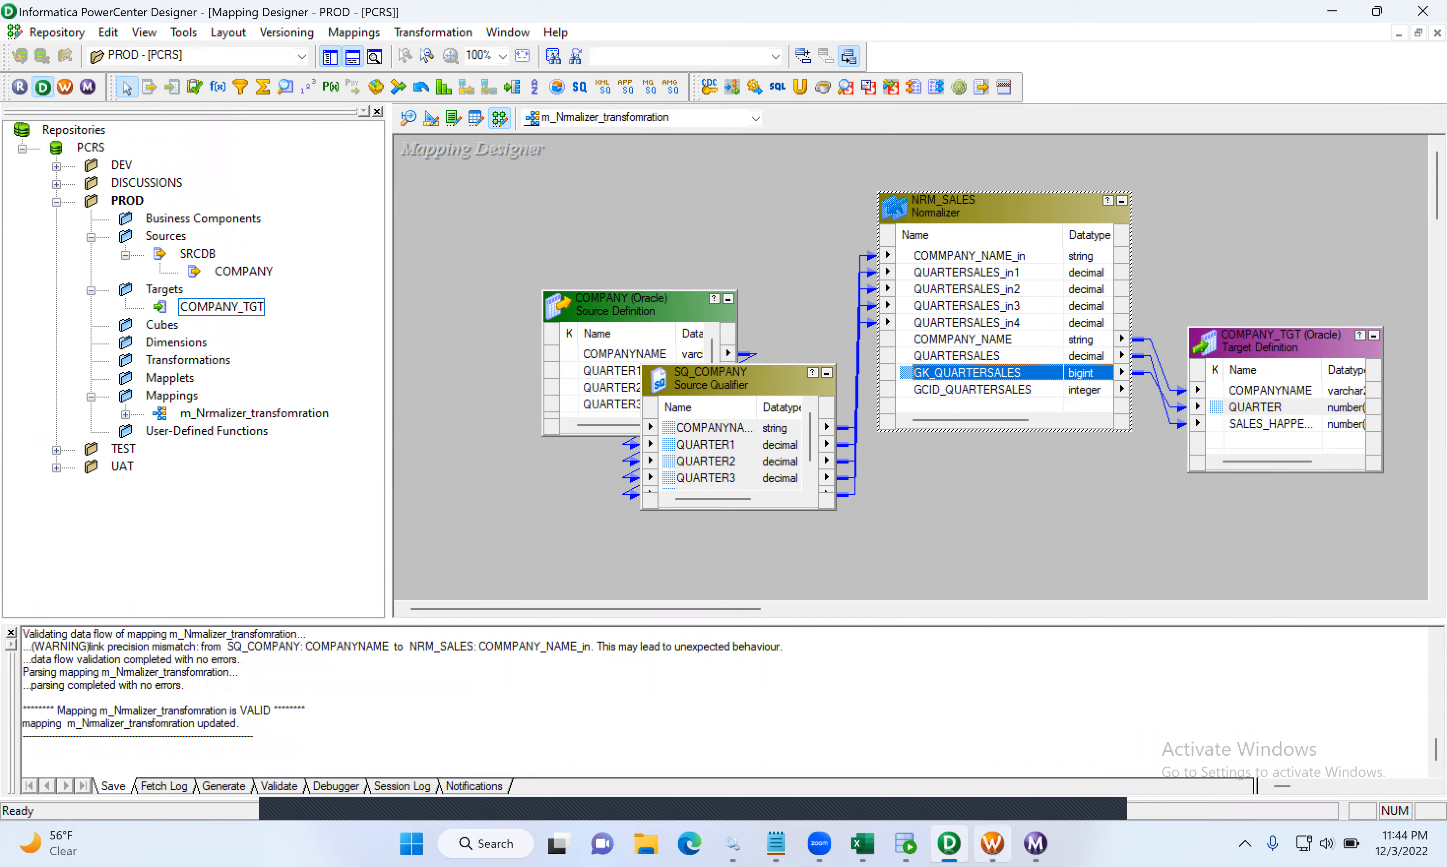
- Switch to Workflow Manager, refresh the mapping of the s_m_Nrmalizer_transfomration session, and save the workflow
{"action": "left_click", "coordinate": [992, 843]}
{"action": "right_click", "coordinate": [793, 337]}
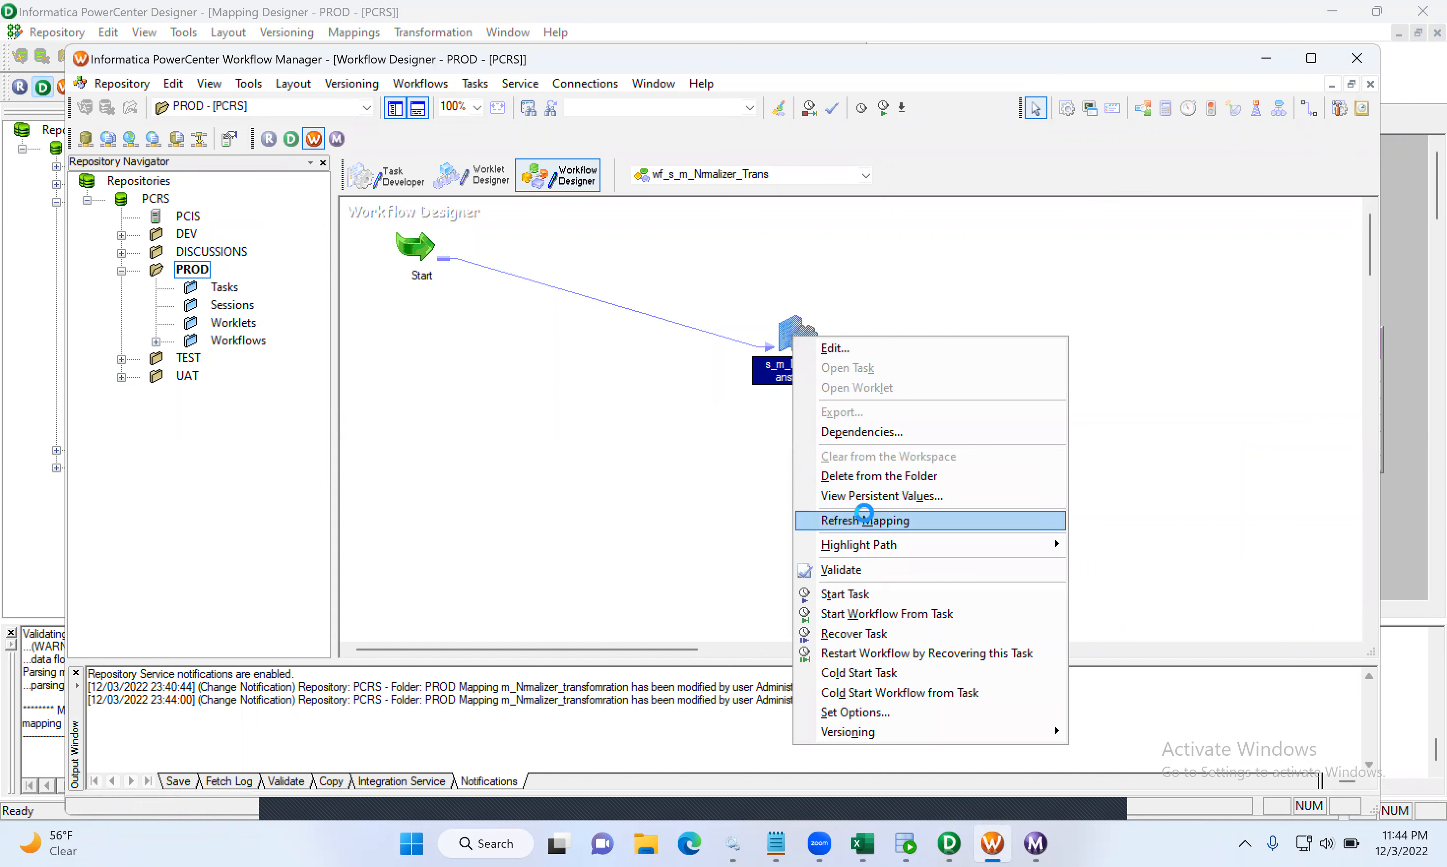
{"action": "left_click", "coordinate": [867, 521]}
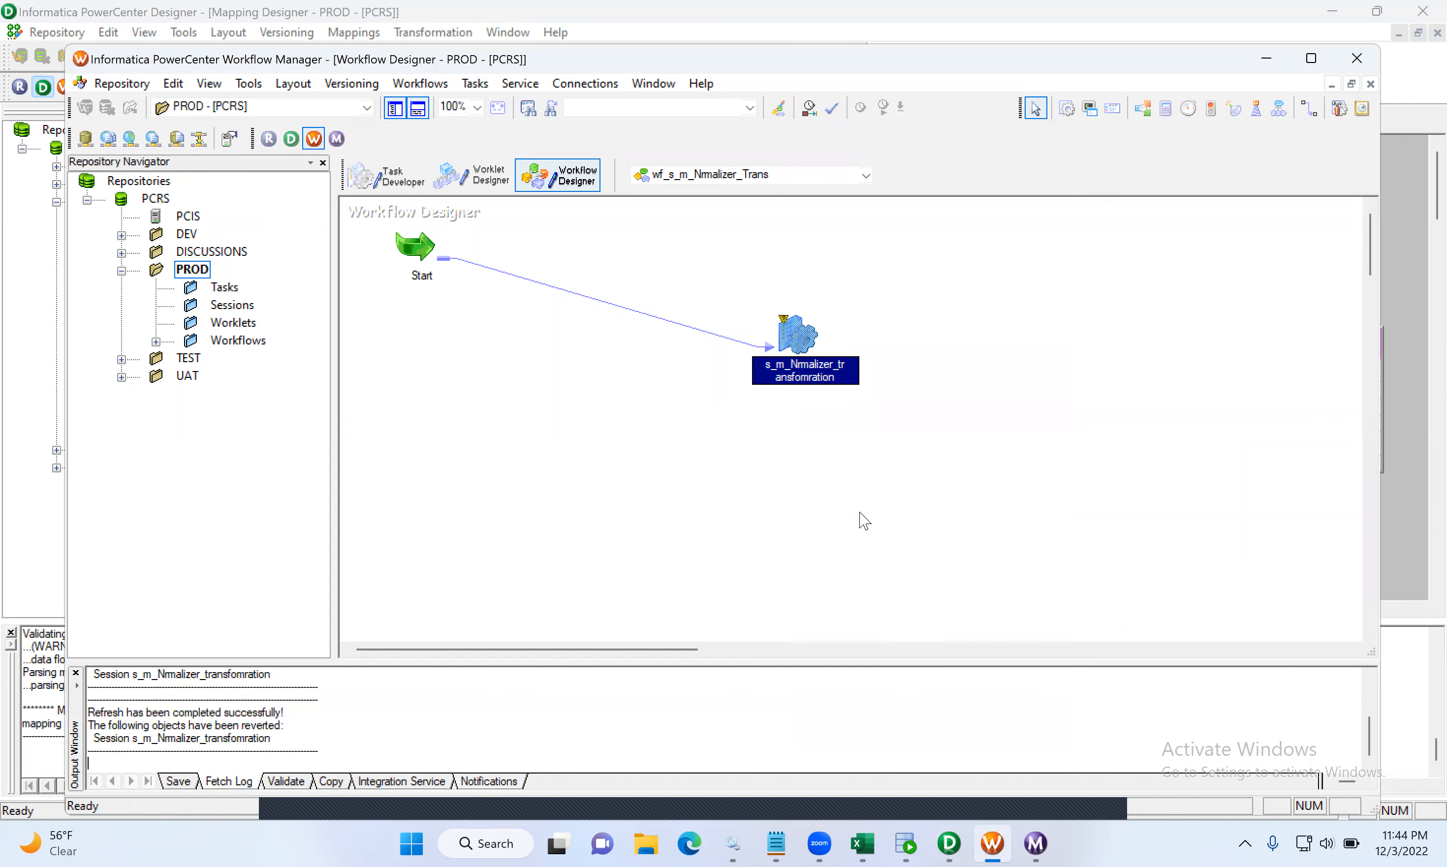
{"action": "left_click", "coordinate": [122, 83]}
{"action": "left_click", "coordinate": [193, 303]}
- Start the wf_s_m_Nrmalizer_Trans workflow, then switch to SQL Developer and rerun SELECT * FROM COMPANY_TGT
{"action": "right_click", "coordinate": [638, 420]}
{"action": "left_click", "coordinate": [732, 614]}
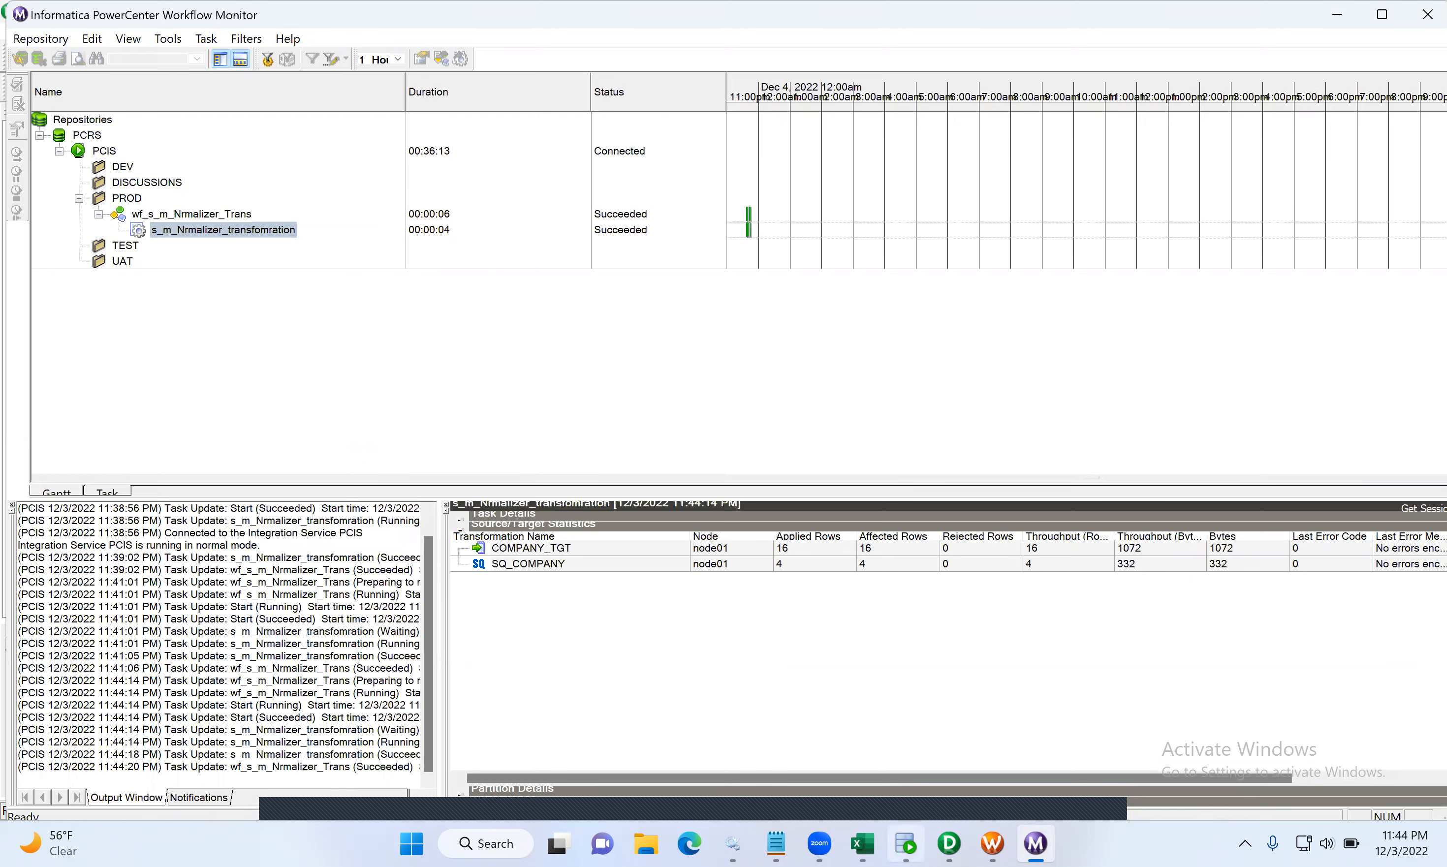
{"action": "left_click", "coordinate": [905, 843]}
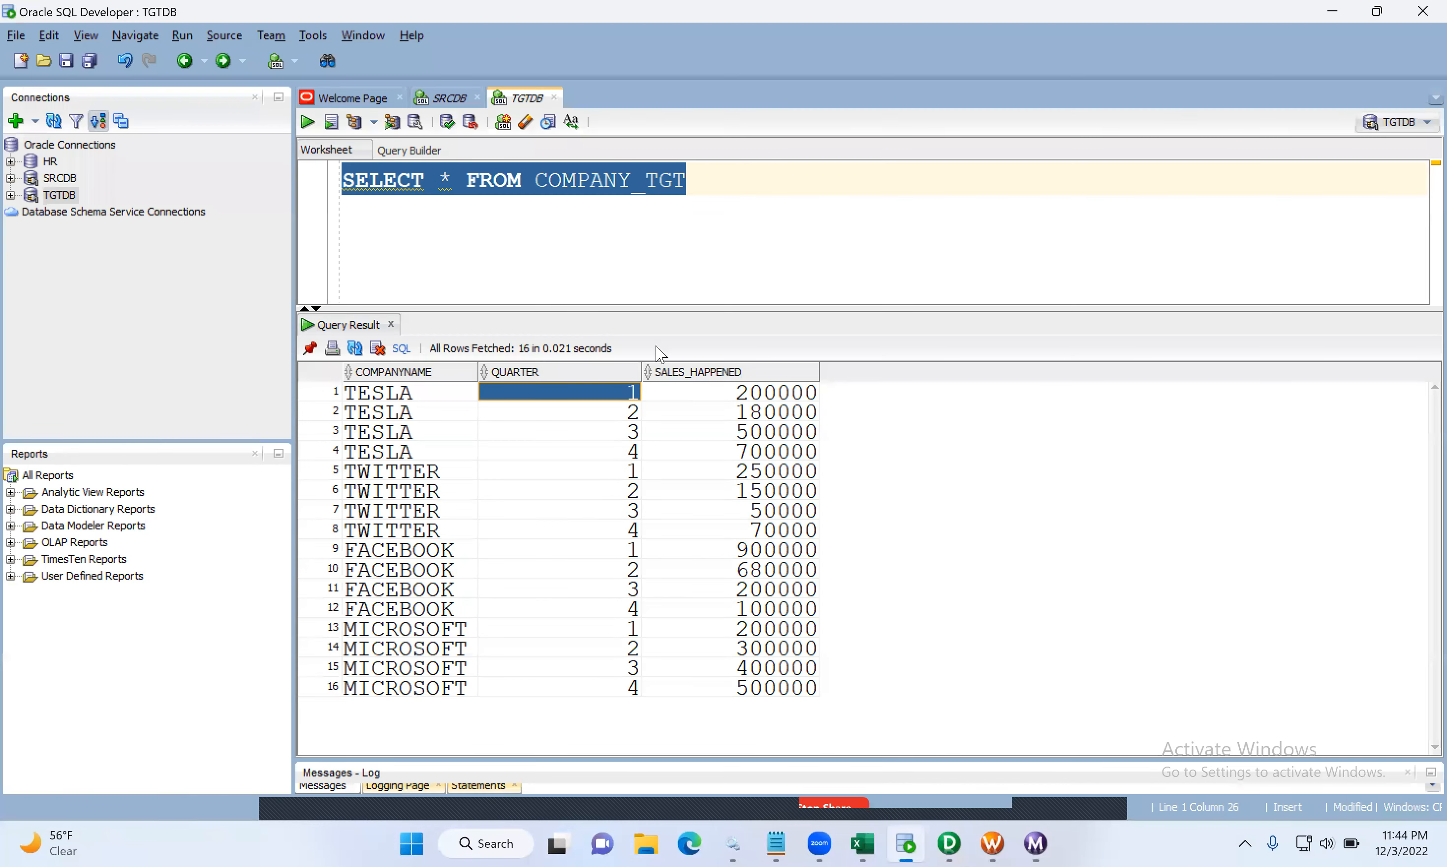
{"action": "left_click", "coordinate": [307, 124]}
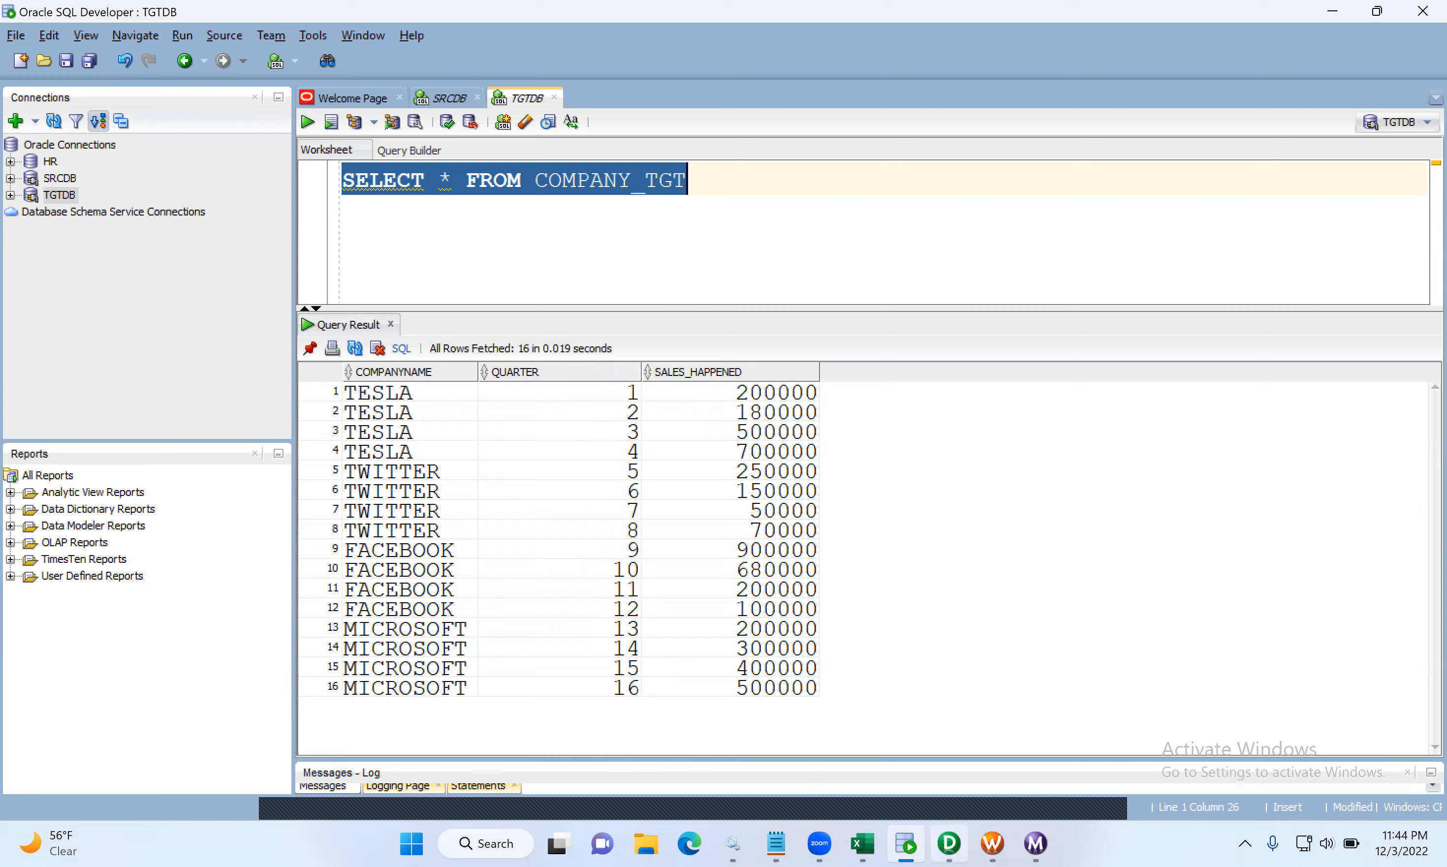
- Return to Workflow Manager to run wf_s_m_Nrmalizer_Trans a second time, and requery COMPANY_TGT in SQL Developer
{"action": "left_click", "coordinate": [992, 844]}
{"action": "right_click", "coordinate": [766, 487]}
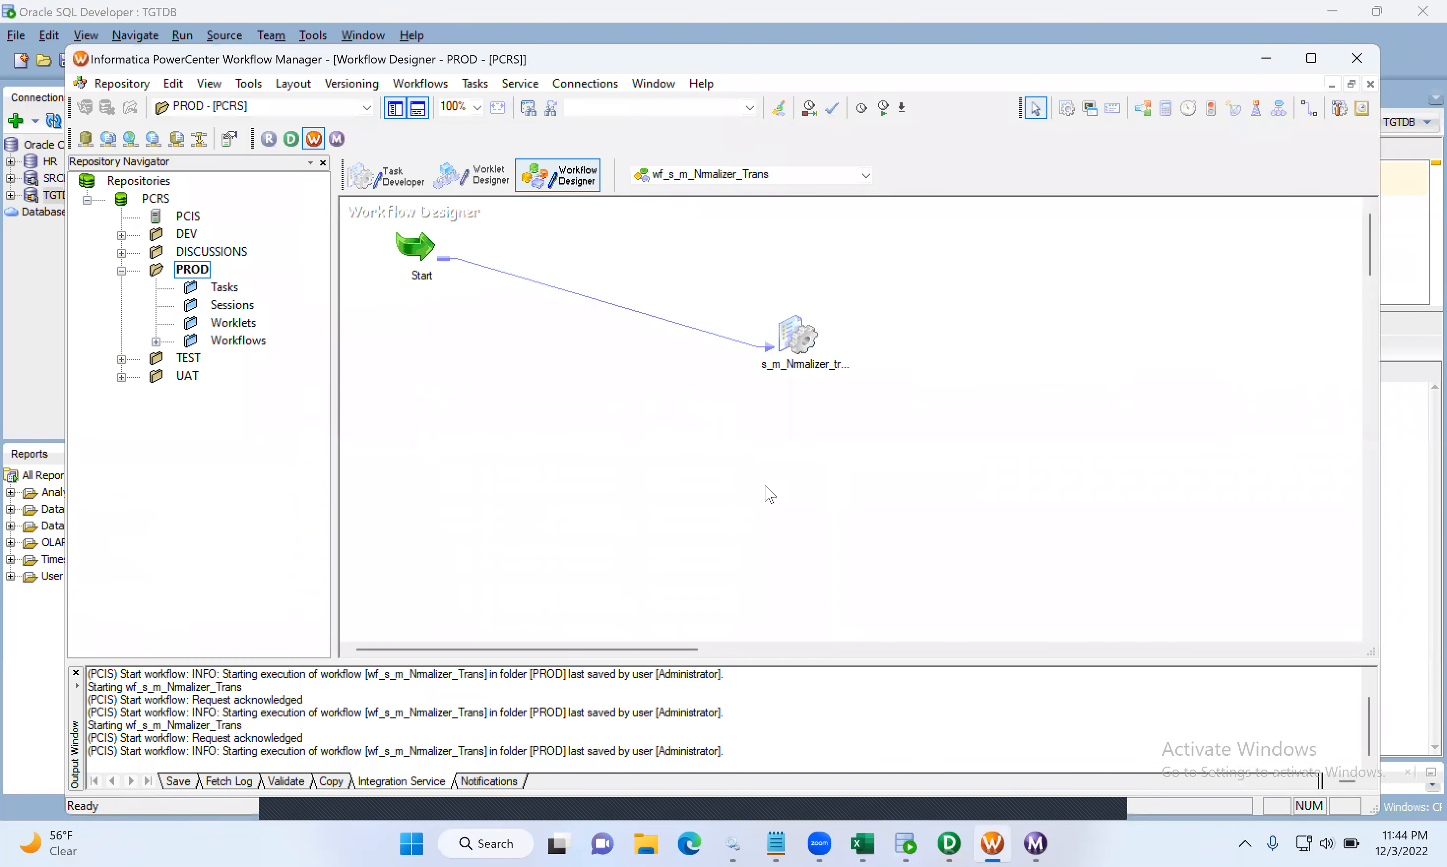
{"action": "left_click", "coordinate": [862, 326]}
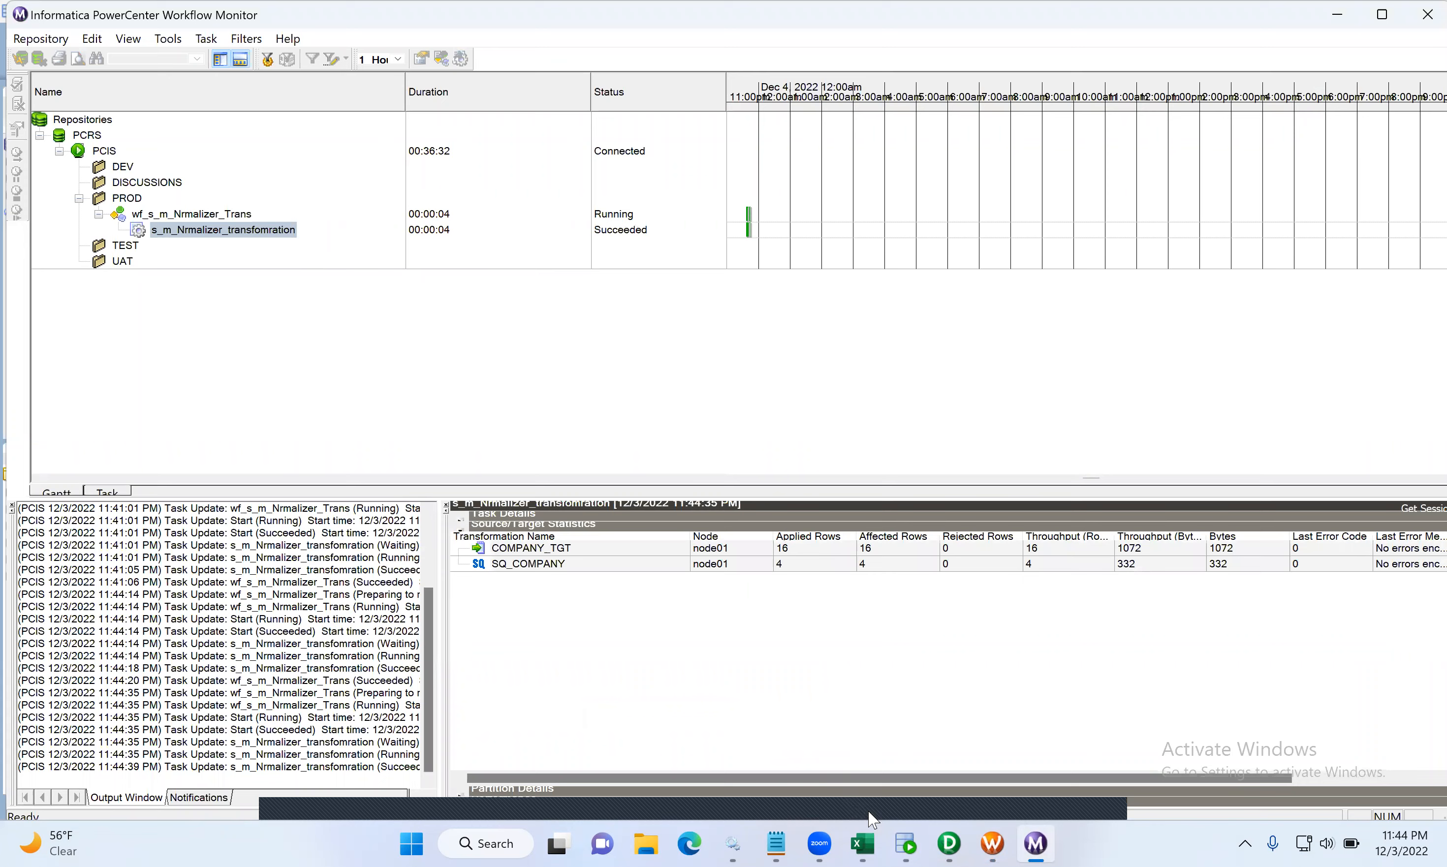
{"action": "left_click", "coordinate": [906, 844]}
{"action": "left_click", "coordinate": [308, 121]}
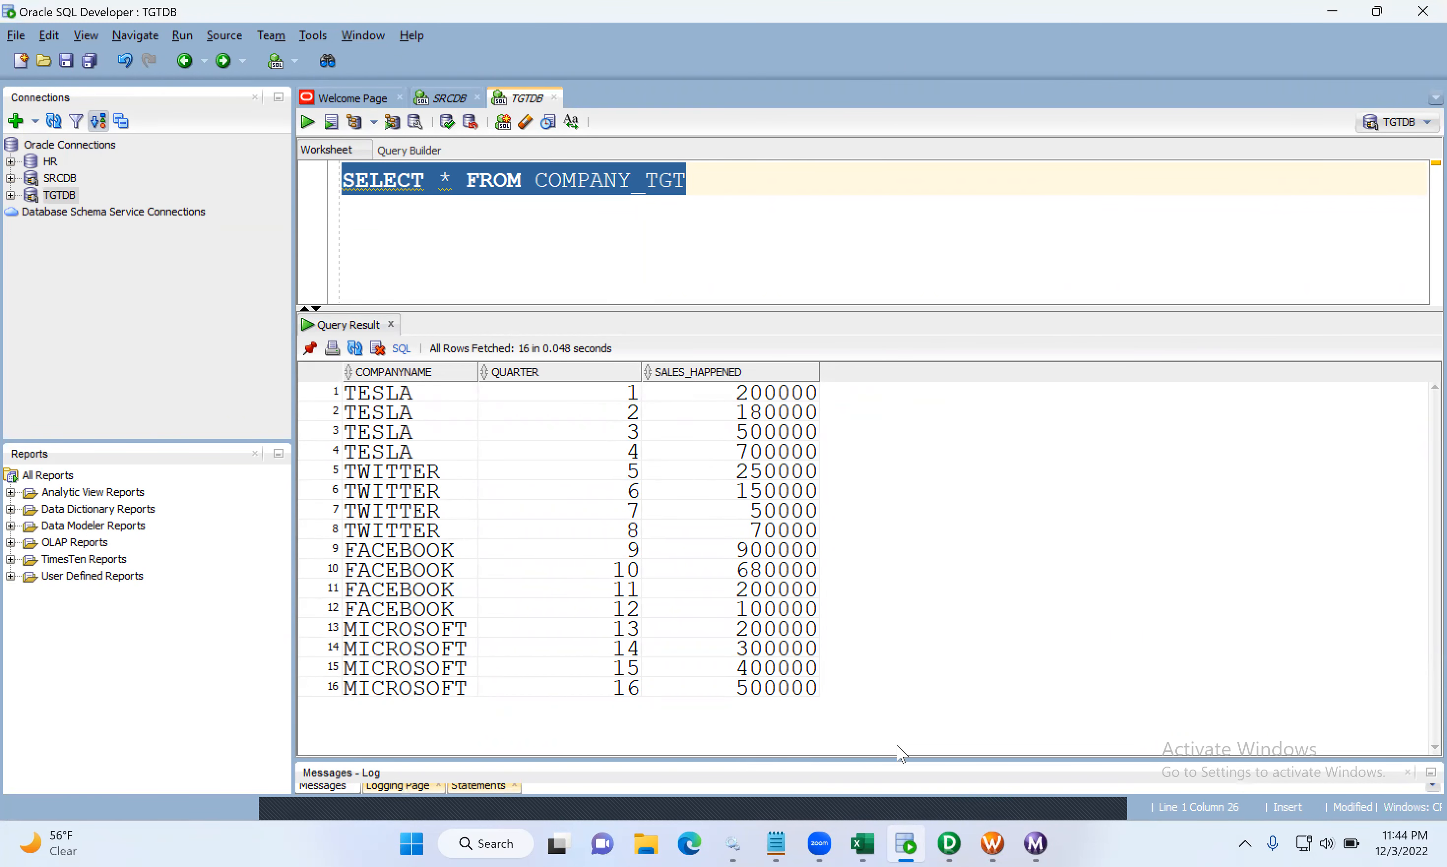
- Switch to PowerCenter Designer, disconnect and reopen the PROD folder, and check the GK_QUARTERSALES port's Sequence value in NRM_SALES
{"action": "left_click", "coordinate": [992, 844]}
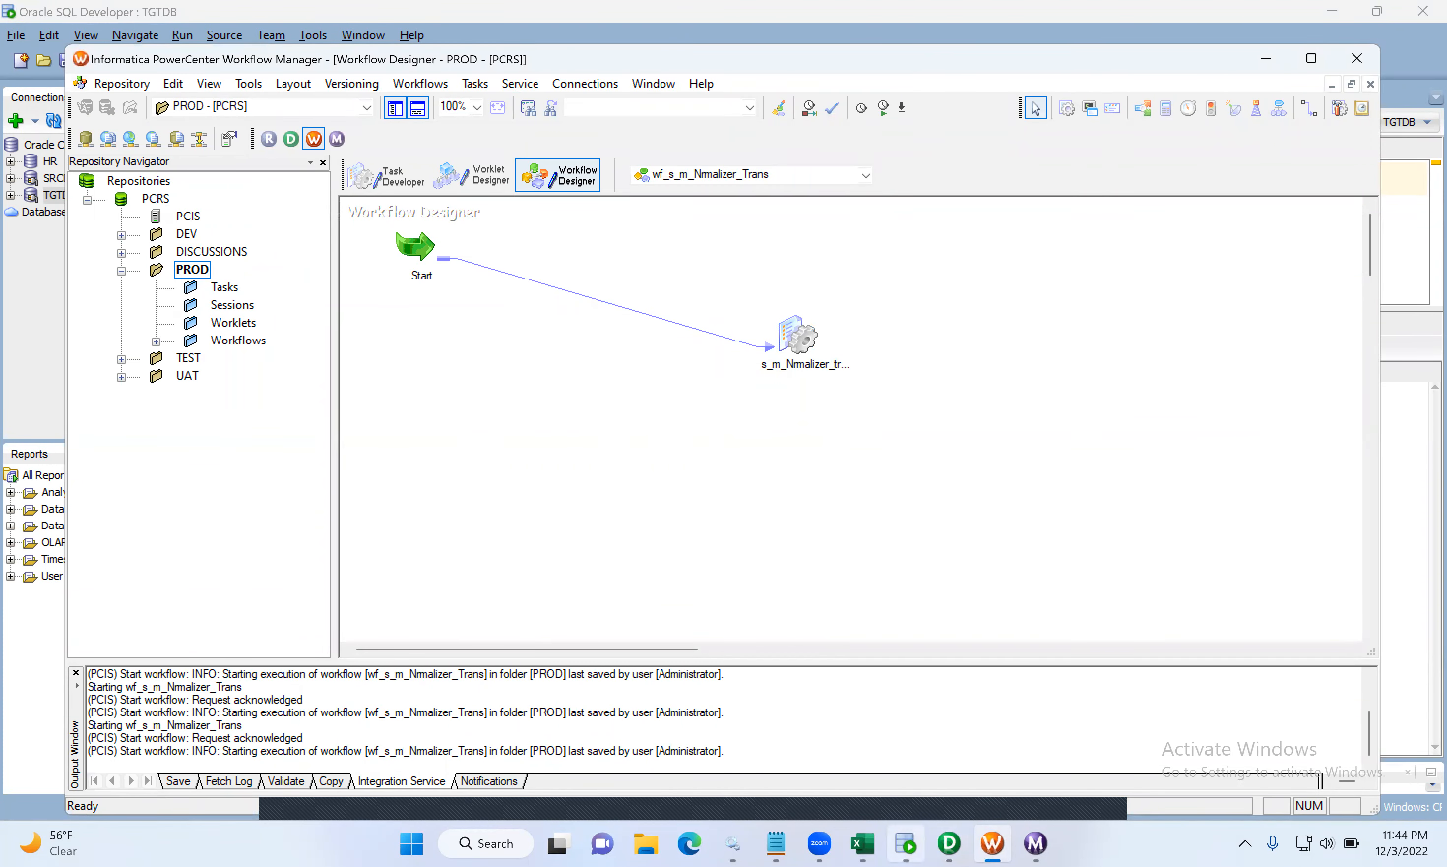
{"action": "left_click", "coordinate": [948, 844]}
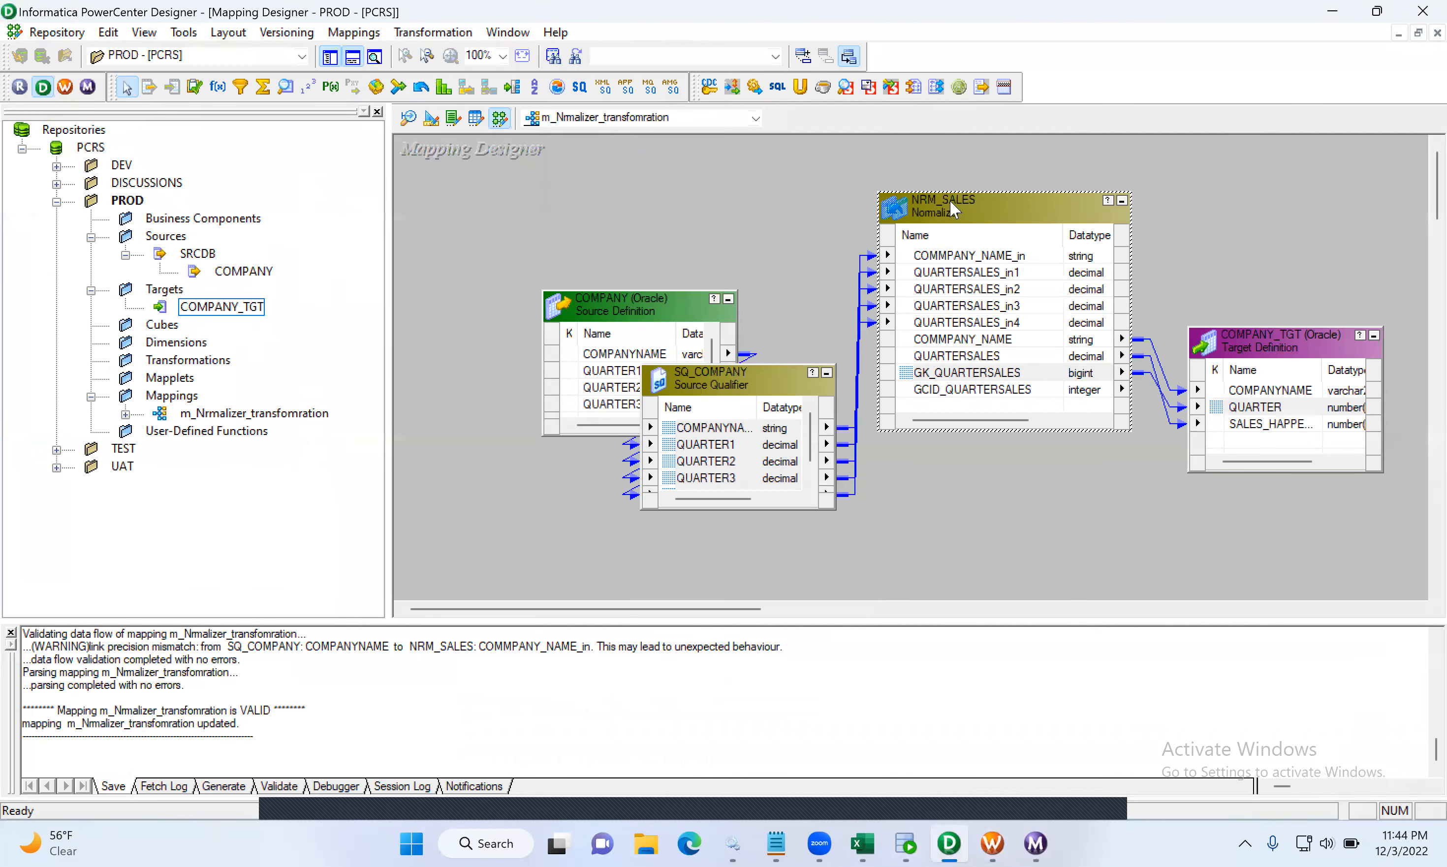
{"action": "right_click", "coordinate": [124, 201]}
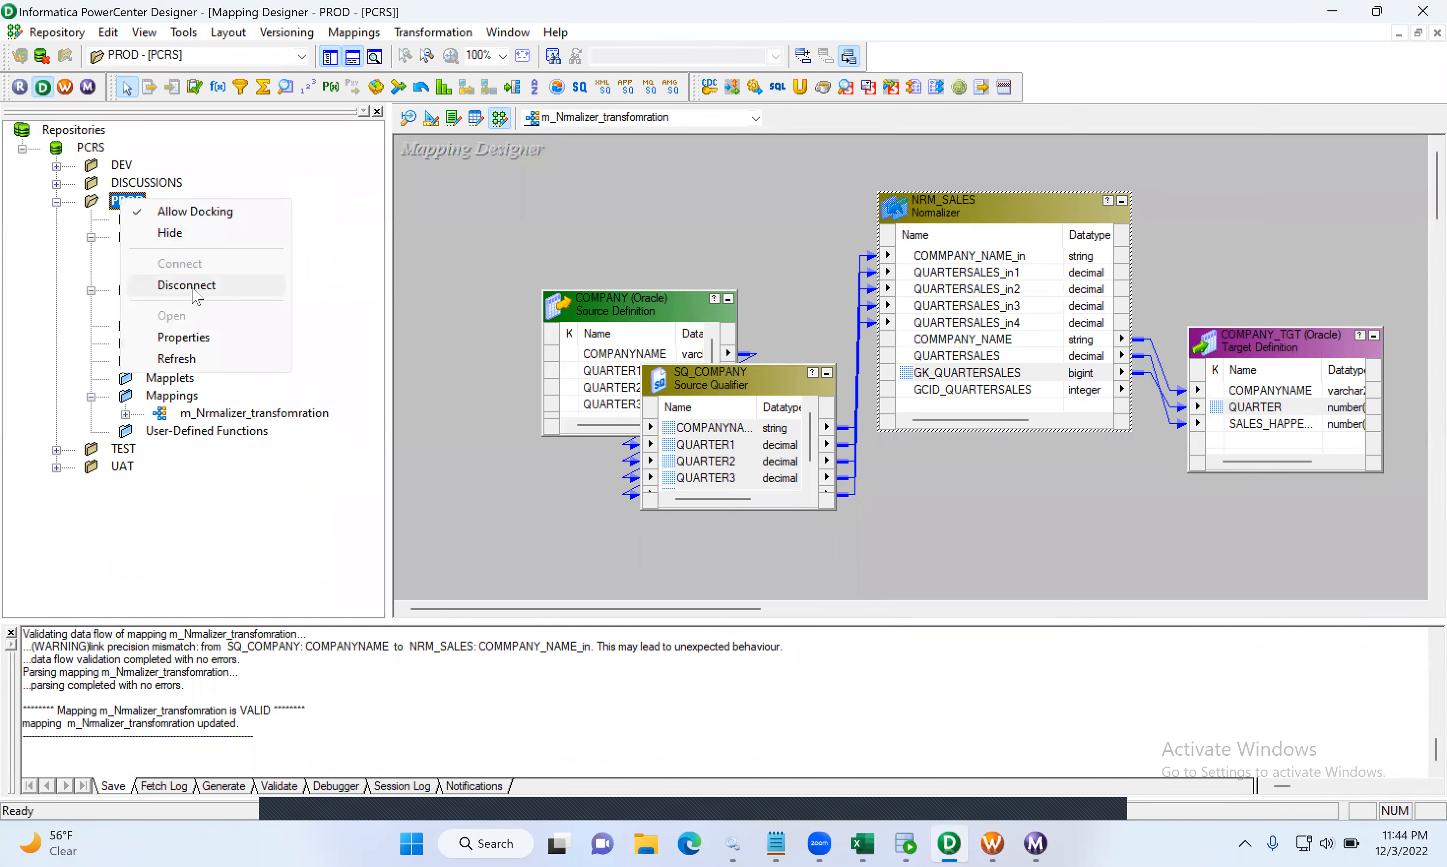
{"action": "left_click", "coordinate": [186, 285]}
{"action": "double_click", "coordinate": [127, 201]}
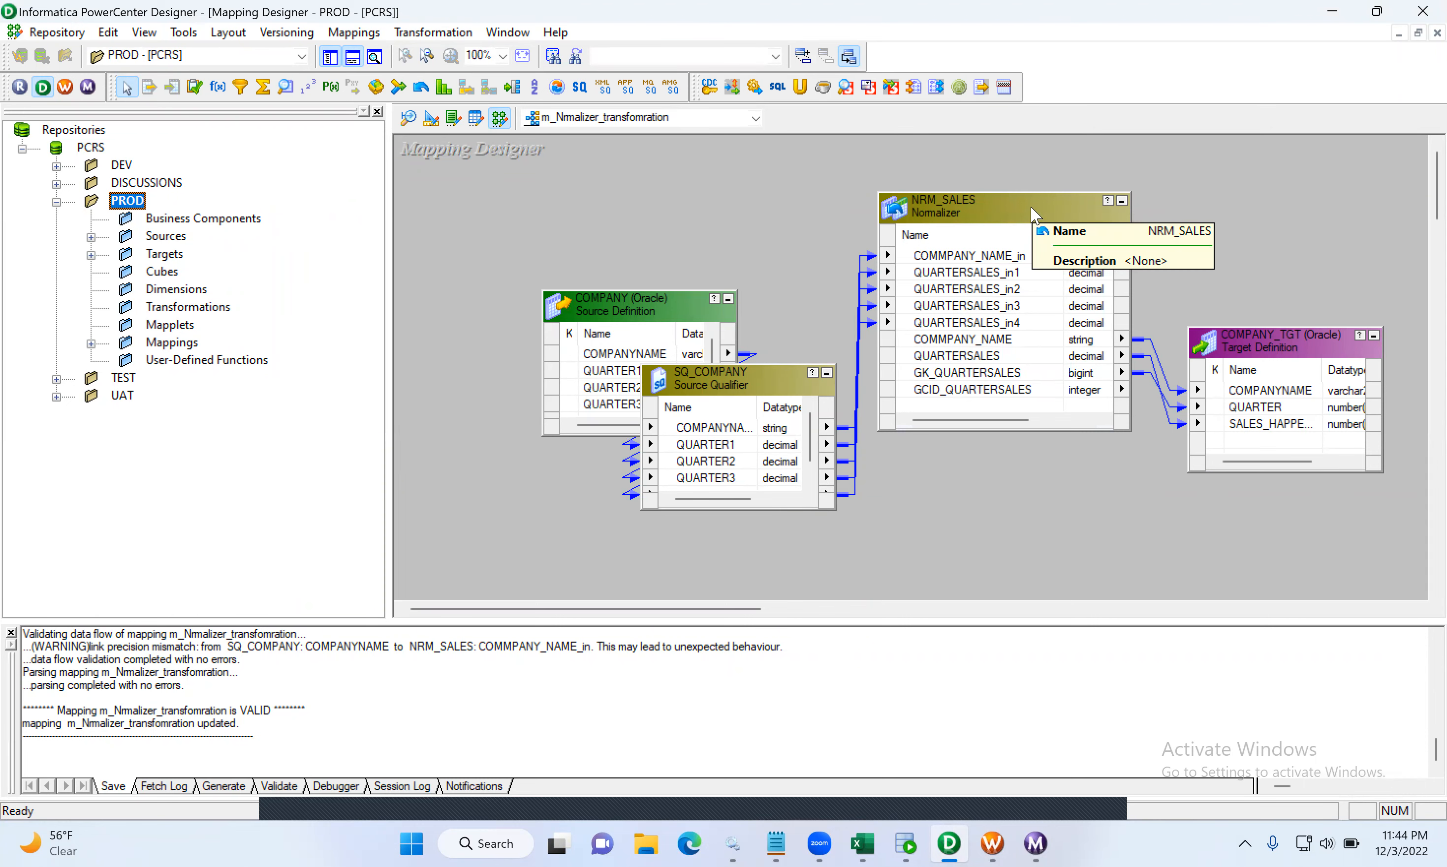
{"action": "double_click", "coordinate": [1031, 207]}
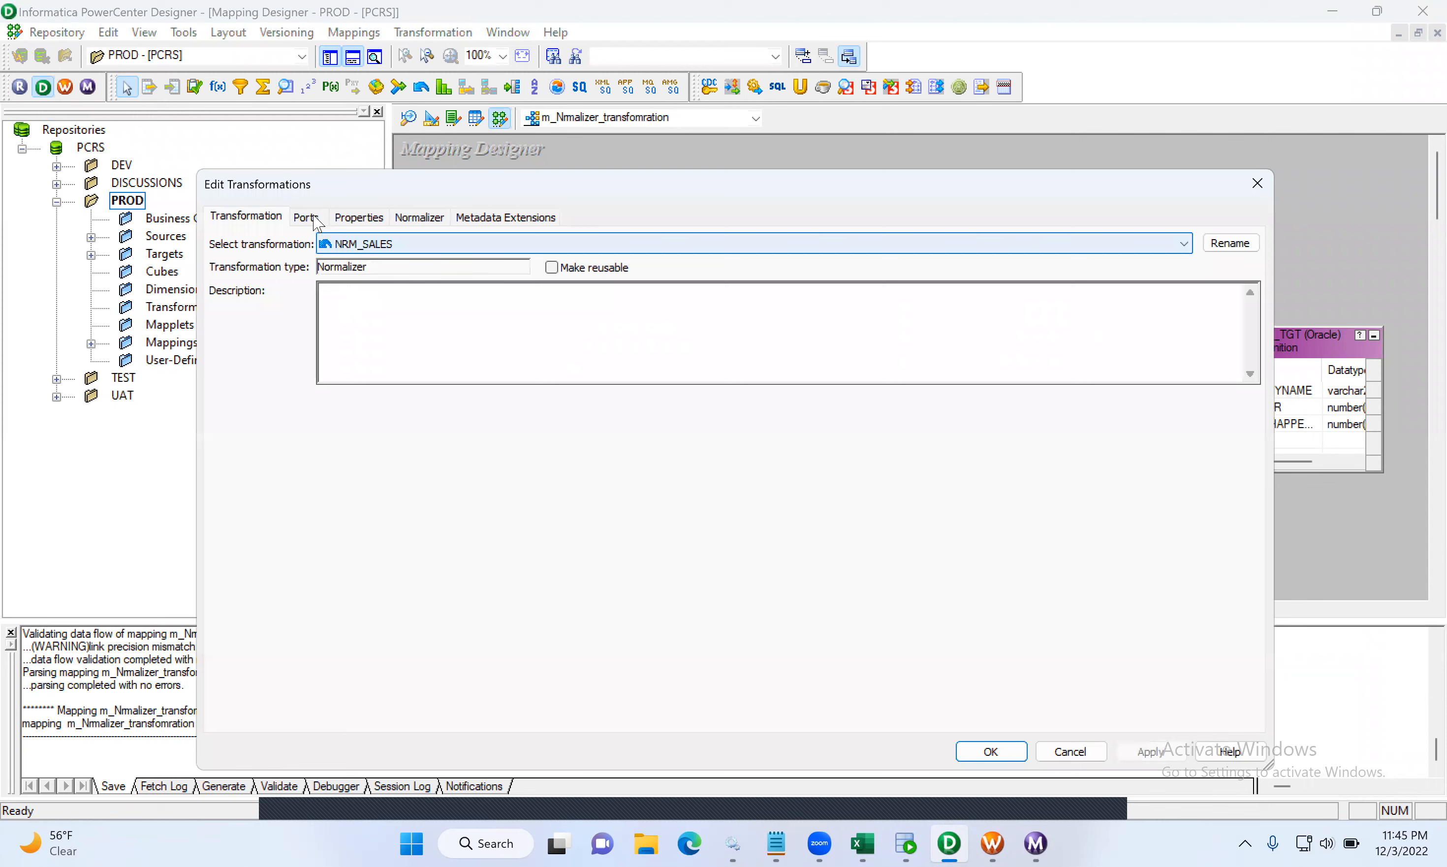
{"action": "left_click", "coordinate": [306, 217]}
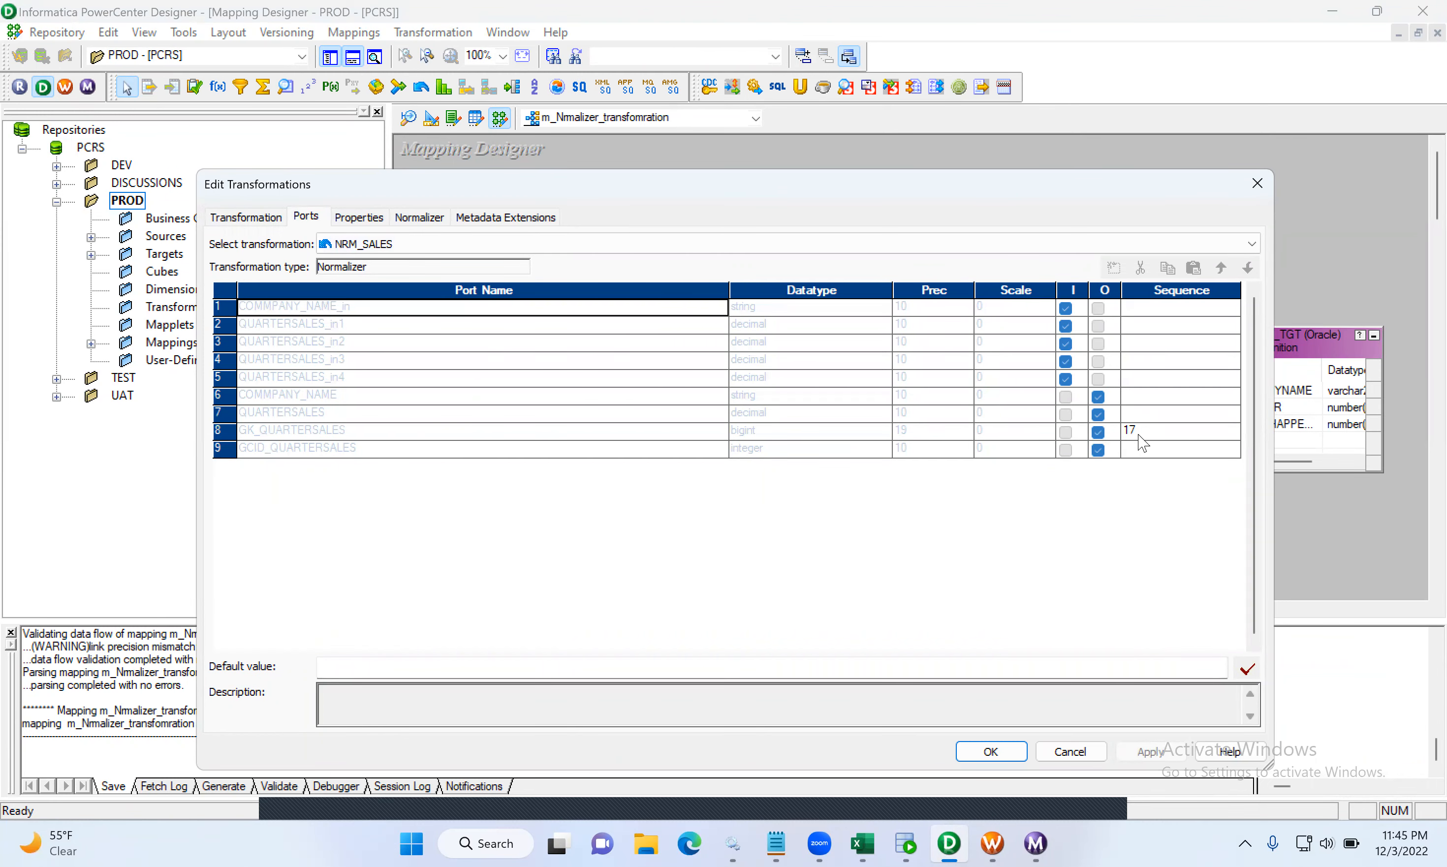
- Disable Restart and enable Reset for the NRM_SALES Normalizer, apply the changes, and save the mapping
{"action": "left_click", "coordinate": [359, 216]}
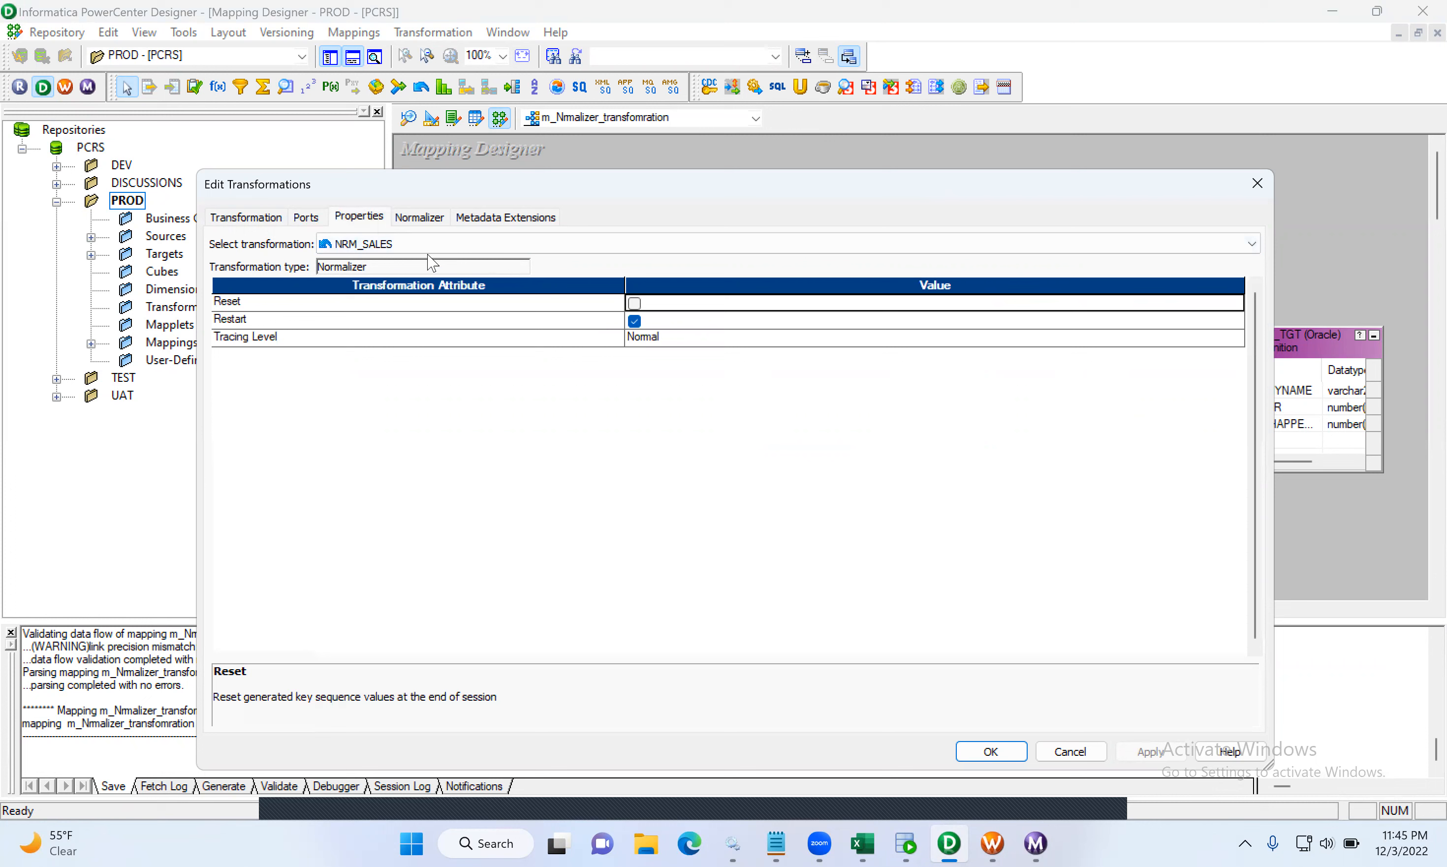
{"action": "left_click", "coordinate": [638, 324]}
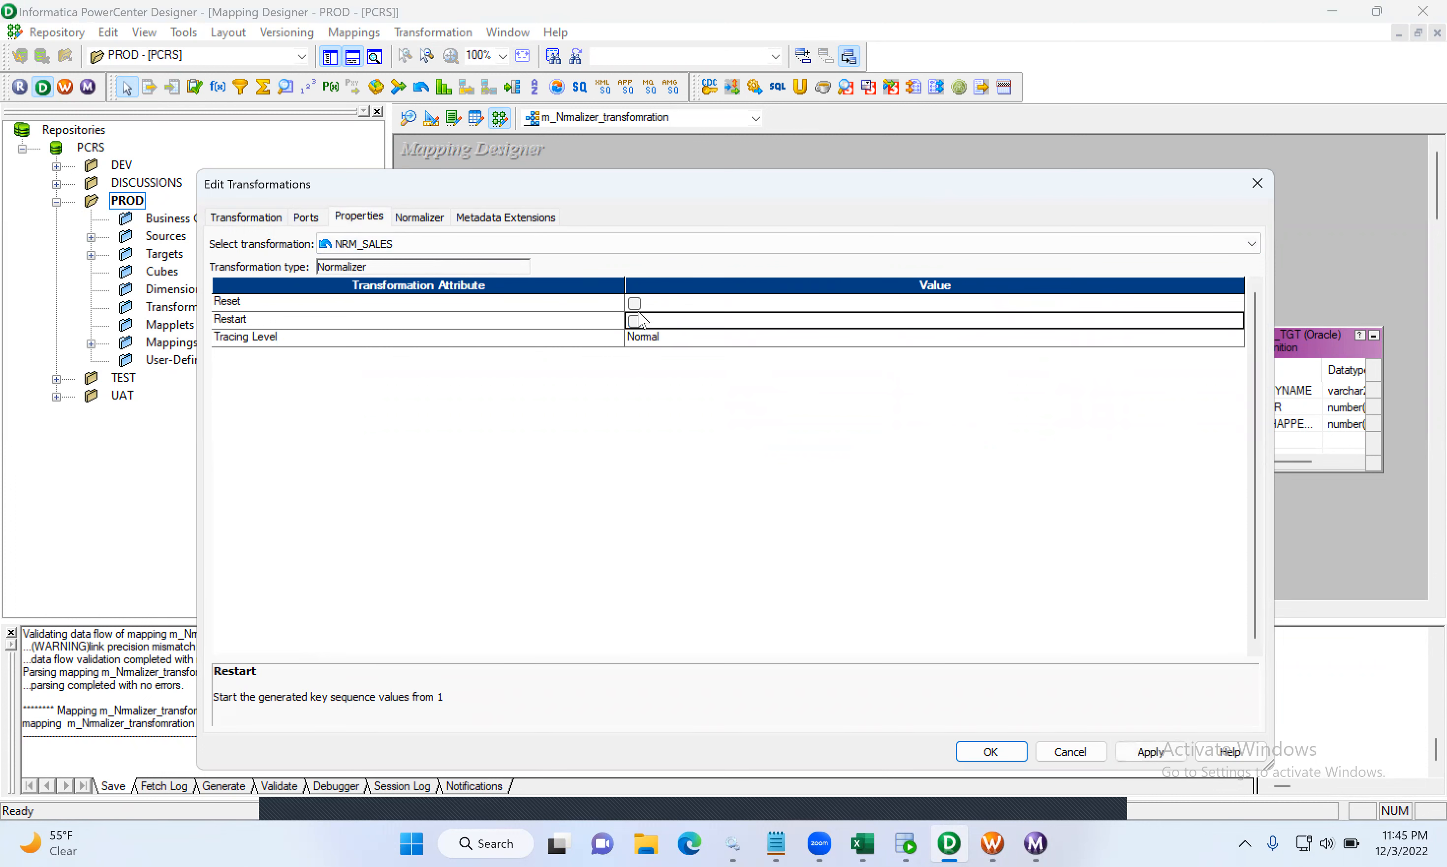
{"action": "left_click", "coordinate": [639, 309]}
{"action": "left_click", "coordinate": [1149, 752]}
{"action": "left_click", "coordinate": [991, 752]}
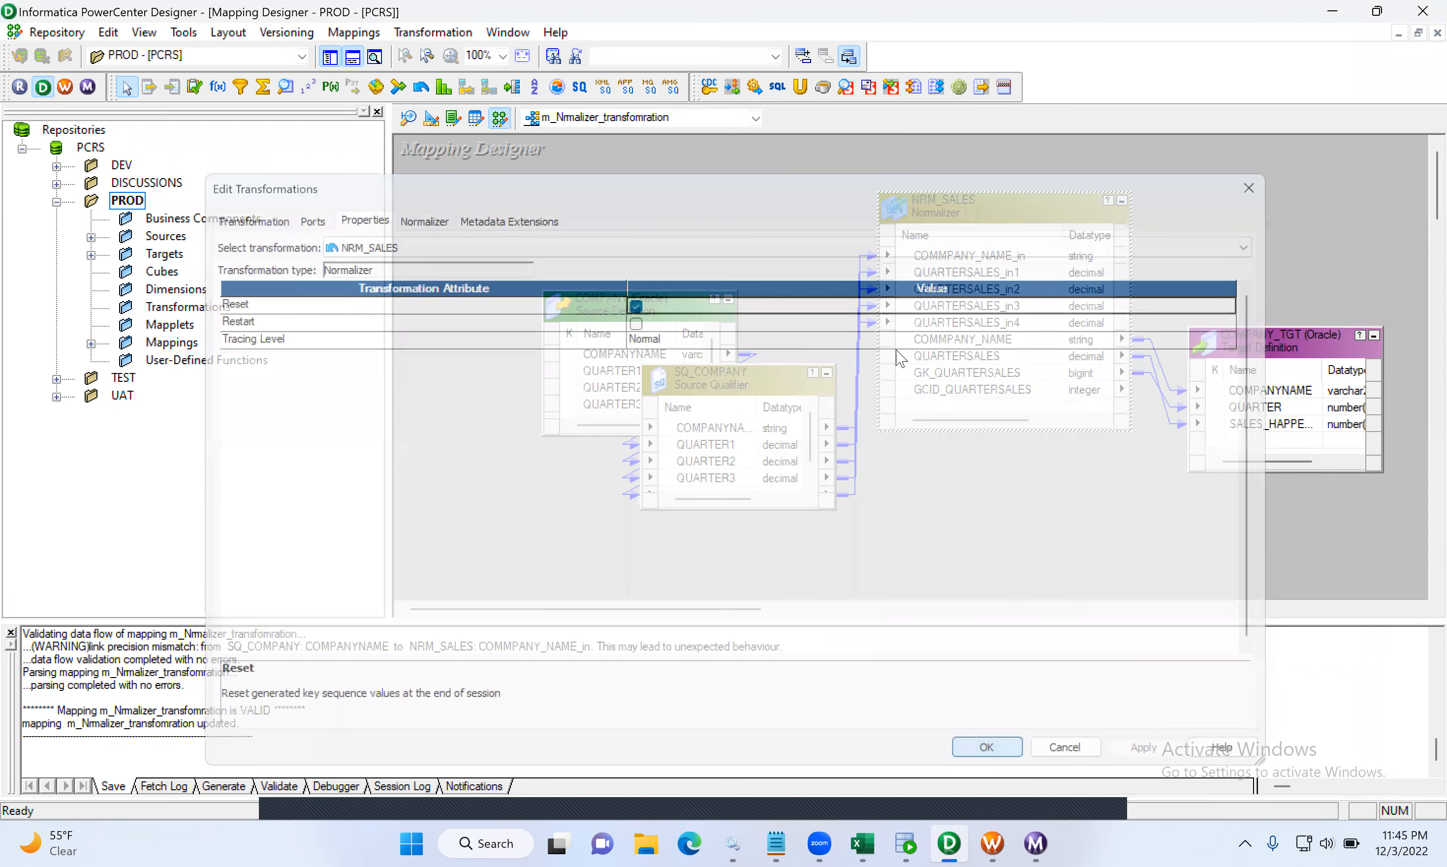
{"action": "right_click", "coordinate": [489, 200]}
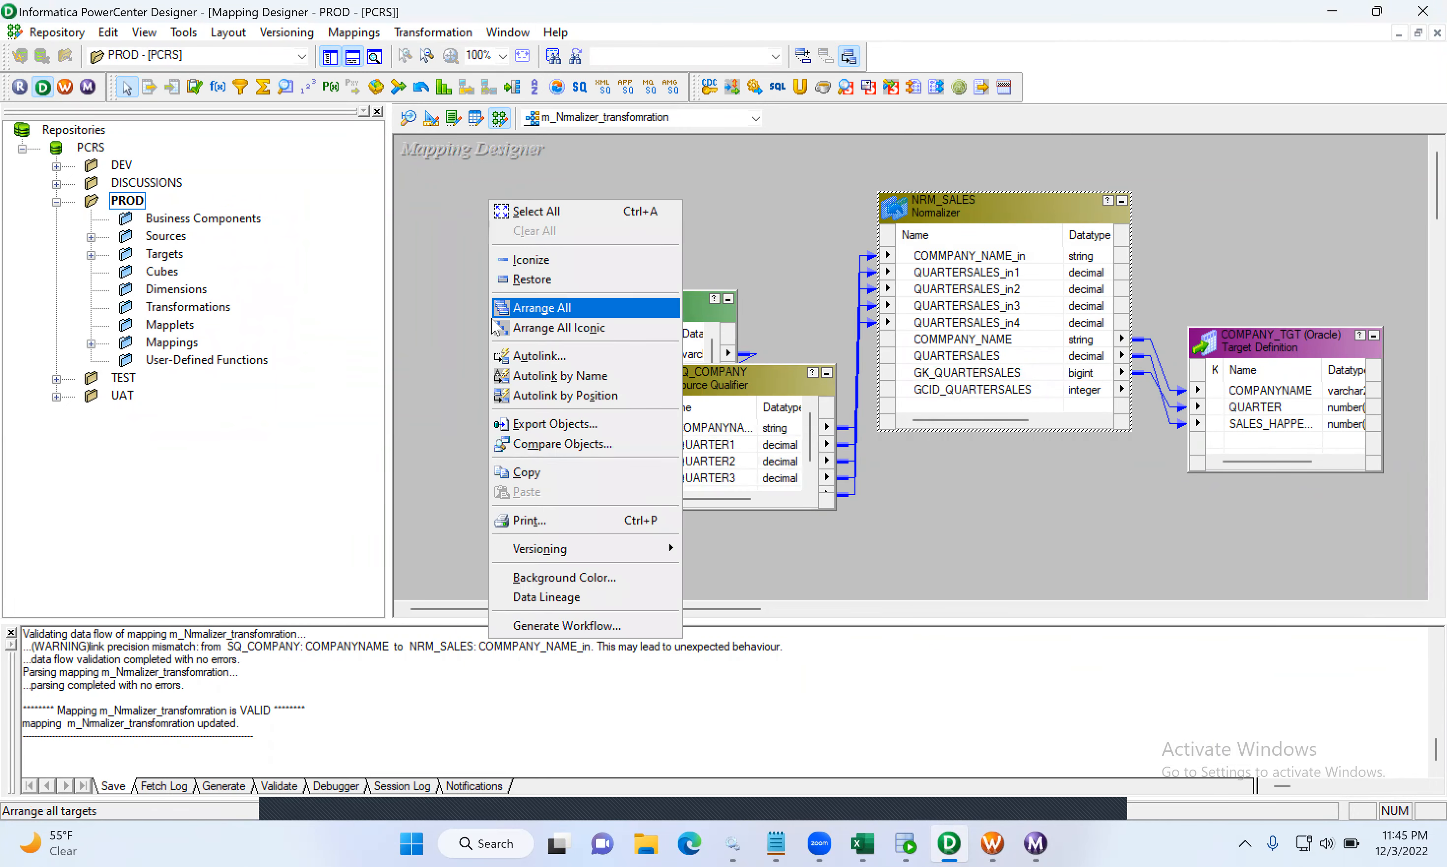
{"action": "left_click", "coordinate": [59, 32]}
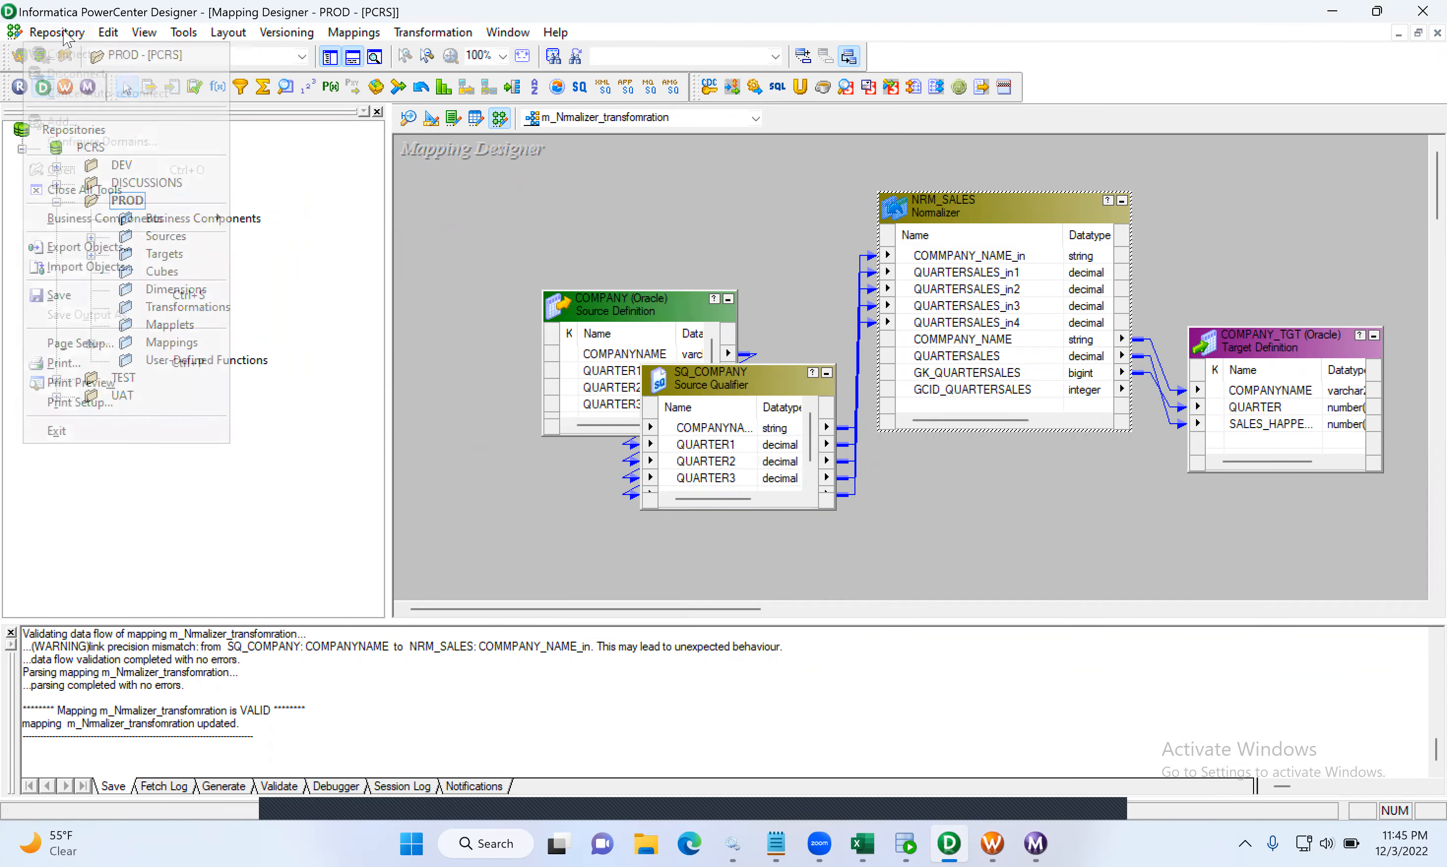
{"action": "left_click", "coordinate": [106, 300]}
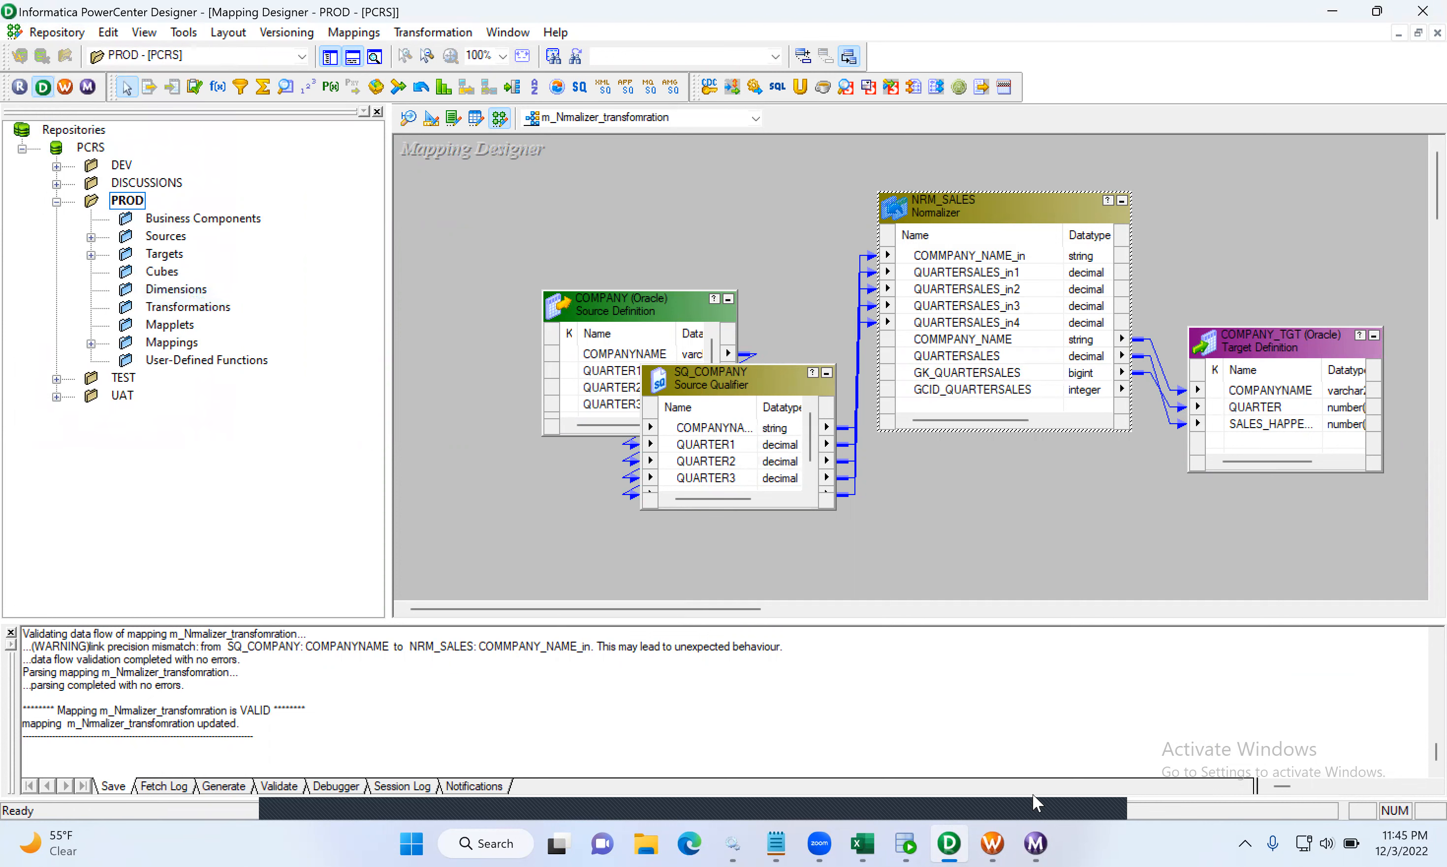
- Switch to Workflow Manager, refresh the s_m_Nrmalizer_transfomration session with the updated mapping, and save the workflow
{"action": "left_click", "coordinate": [992, 844]}
{"action": "left_click", "coordinate": [799, 346]}
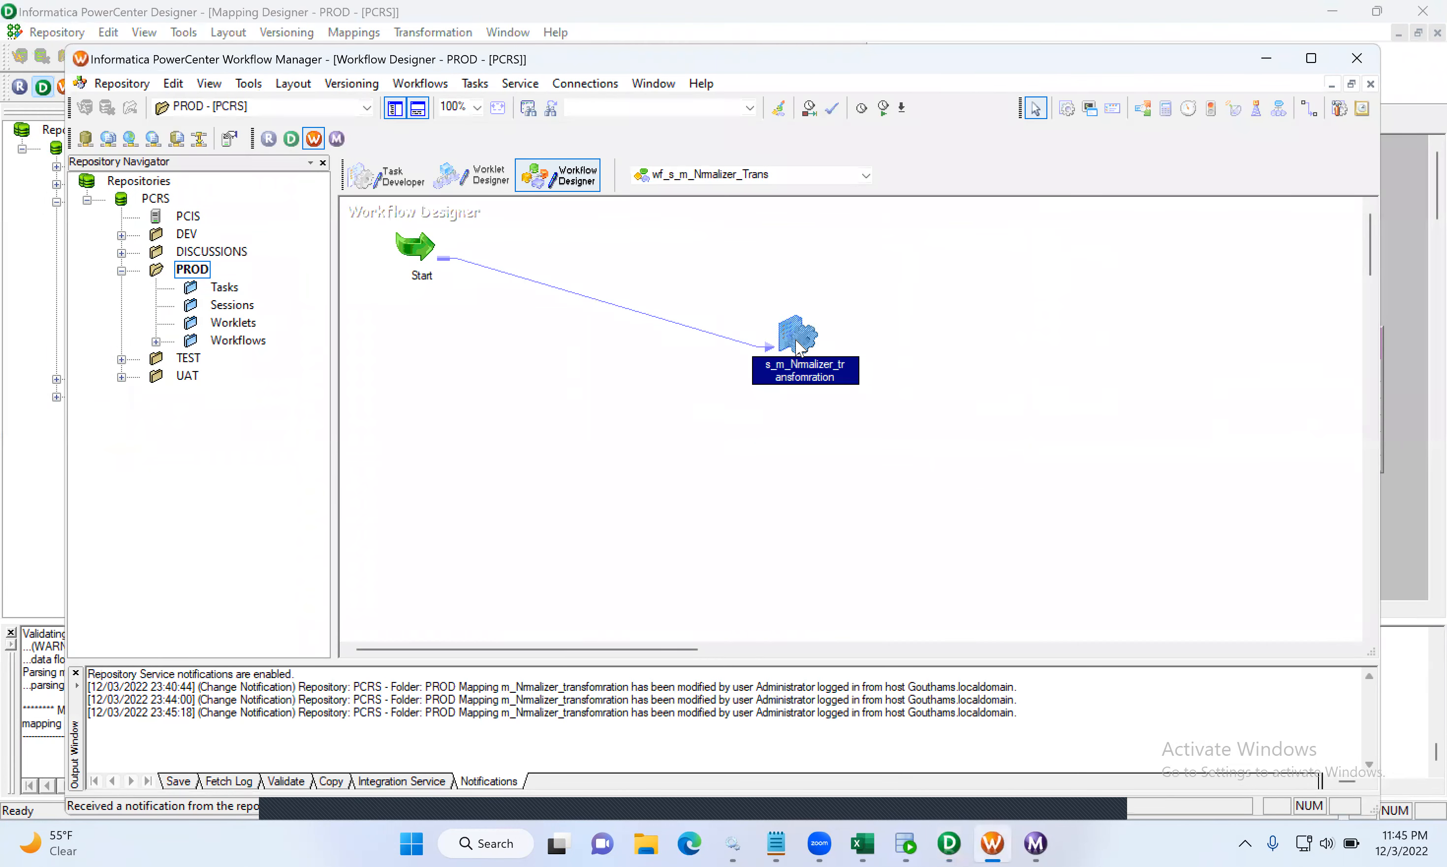
{"action": "right_click", "coordinate": [799, 347]}
{"action": "left_click", "coordinate": [884, 525]}
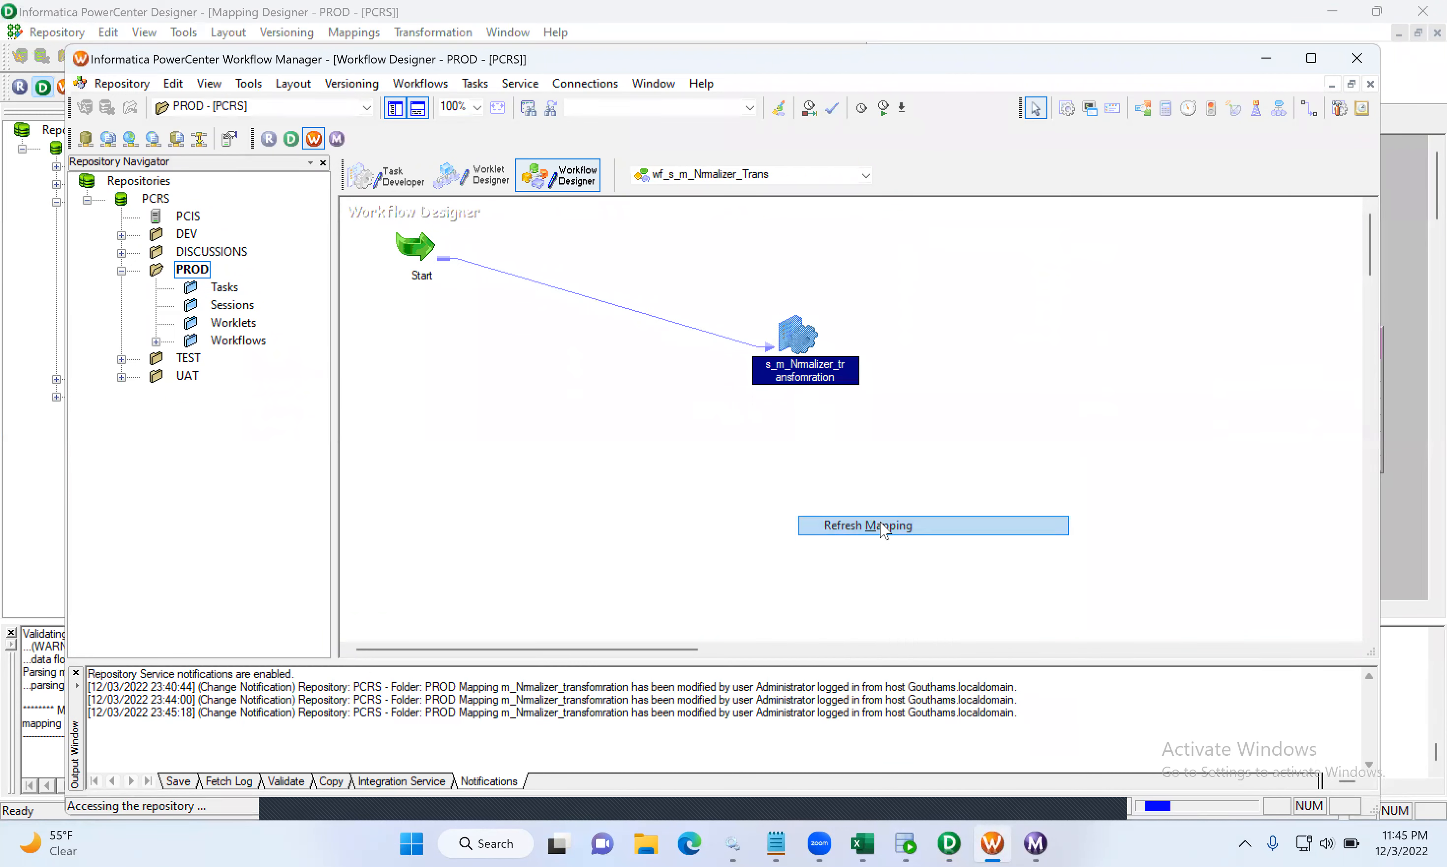
{"action": "left_click", "coordinate": [134, 87]}
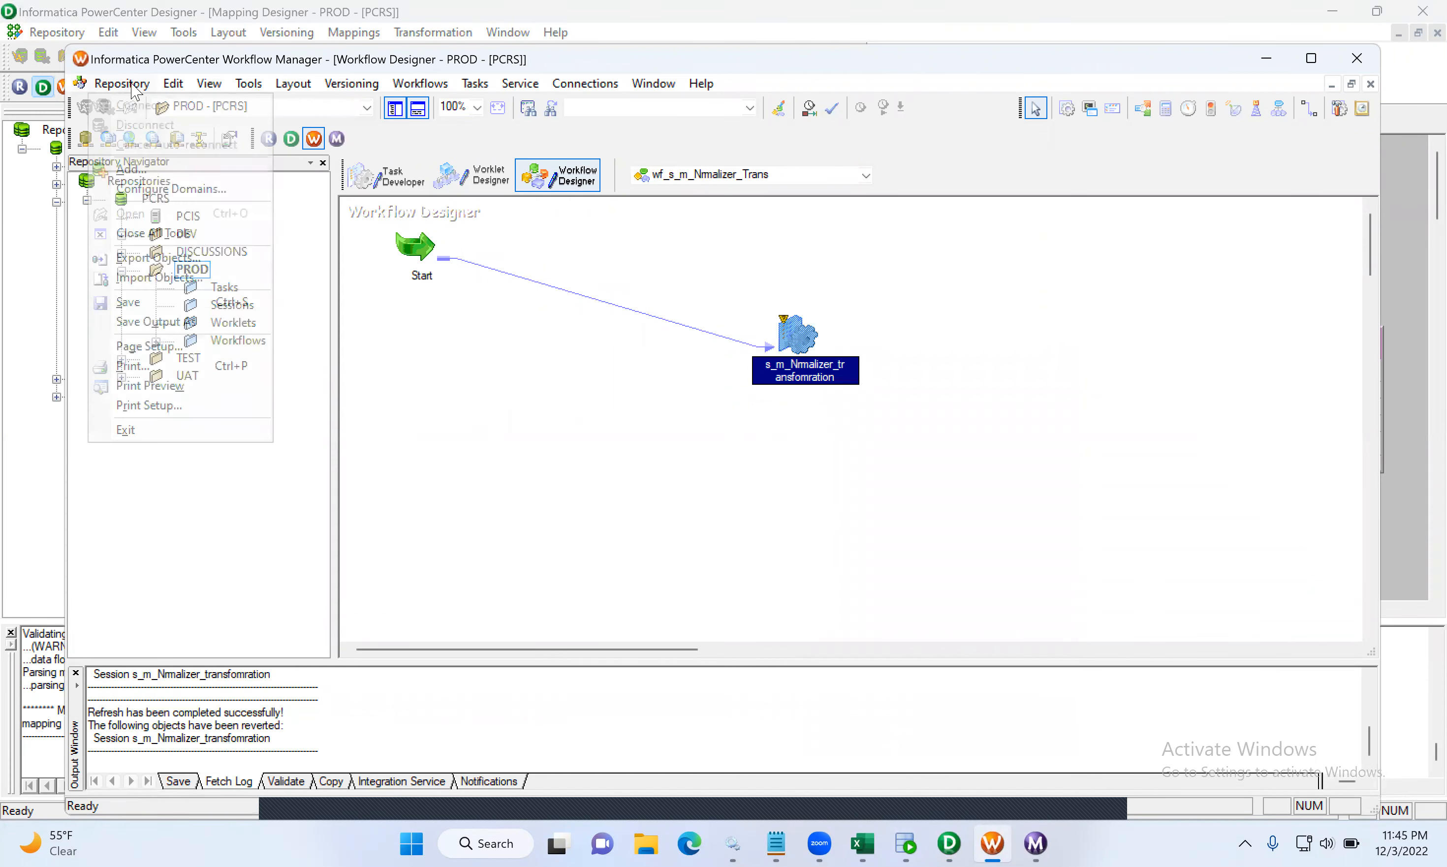
{"action": "left_click", "coordinate": [176, 302]}
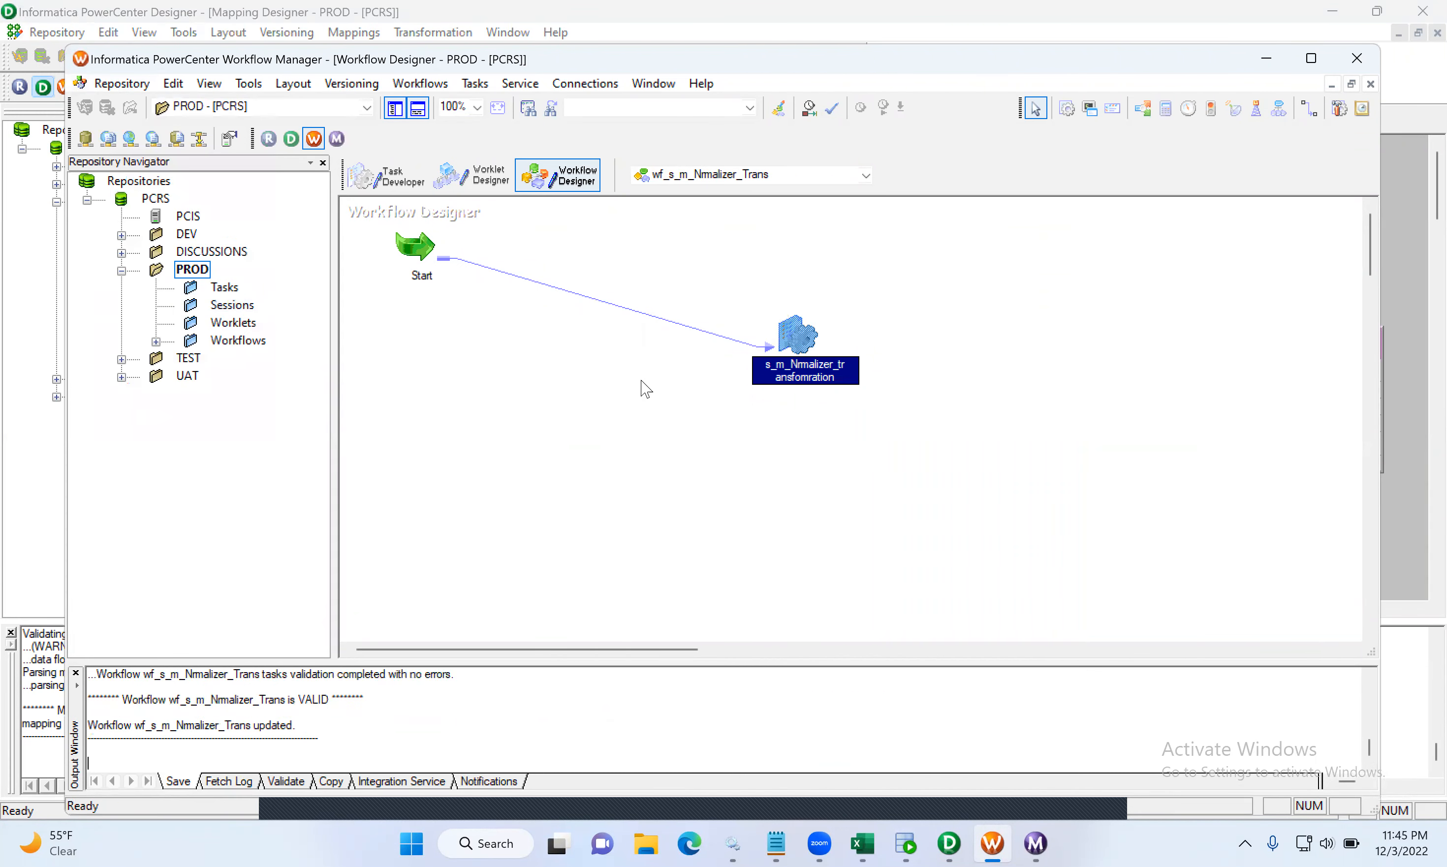
- Start wf_s_m_Nrmalizer_Trans, rerun the COMPANY_TGT query in SQL Developer, and examine the QUARTER values of all rows
{"action": "right_click", "coordinate": [640, 404]}
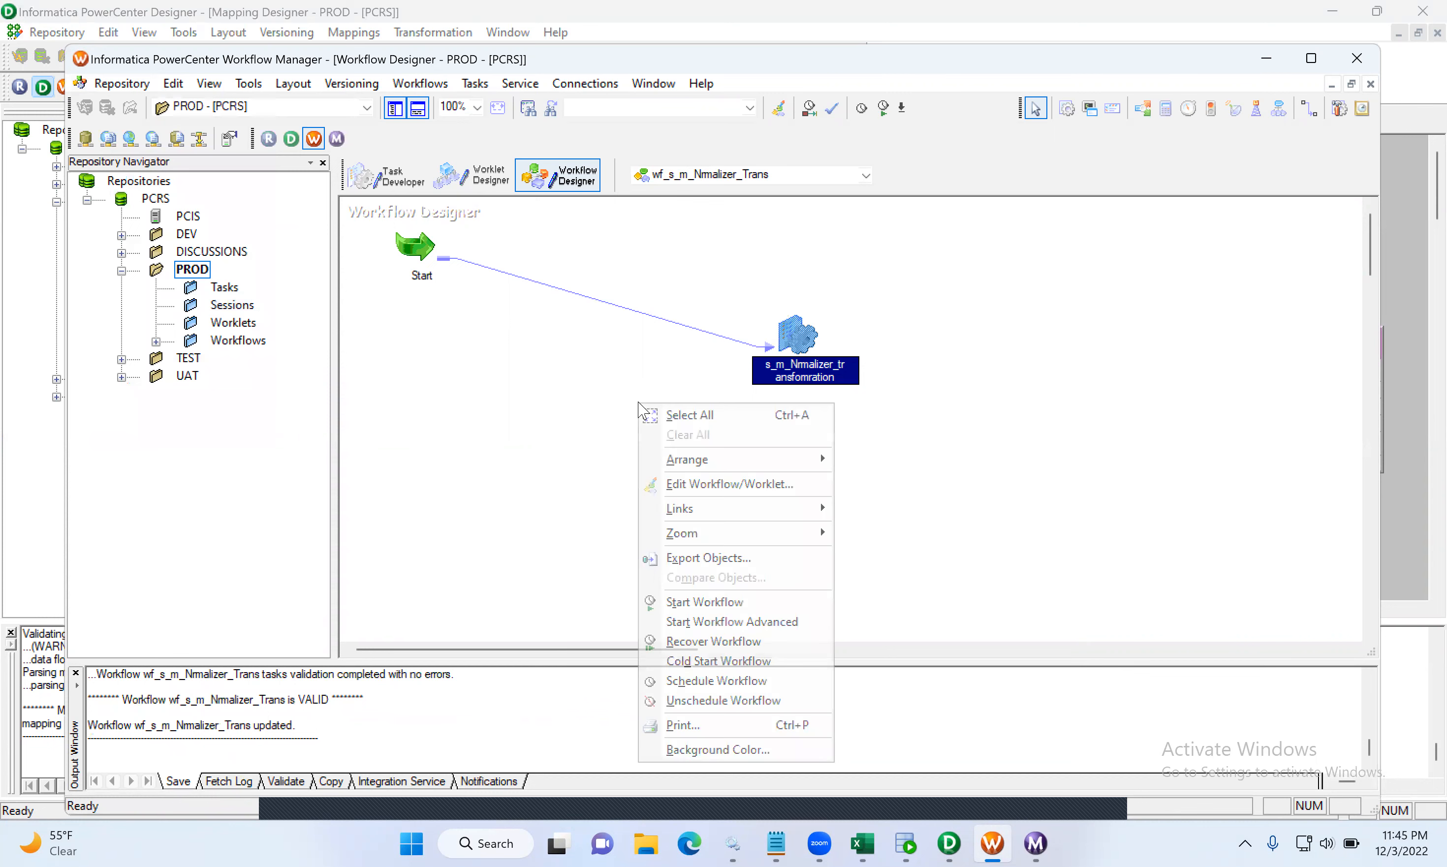
{"action": "left_click", "coordinate": [759, 606]}
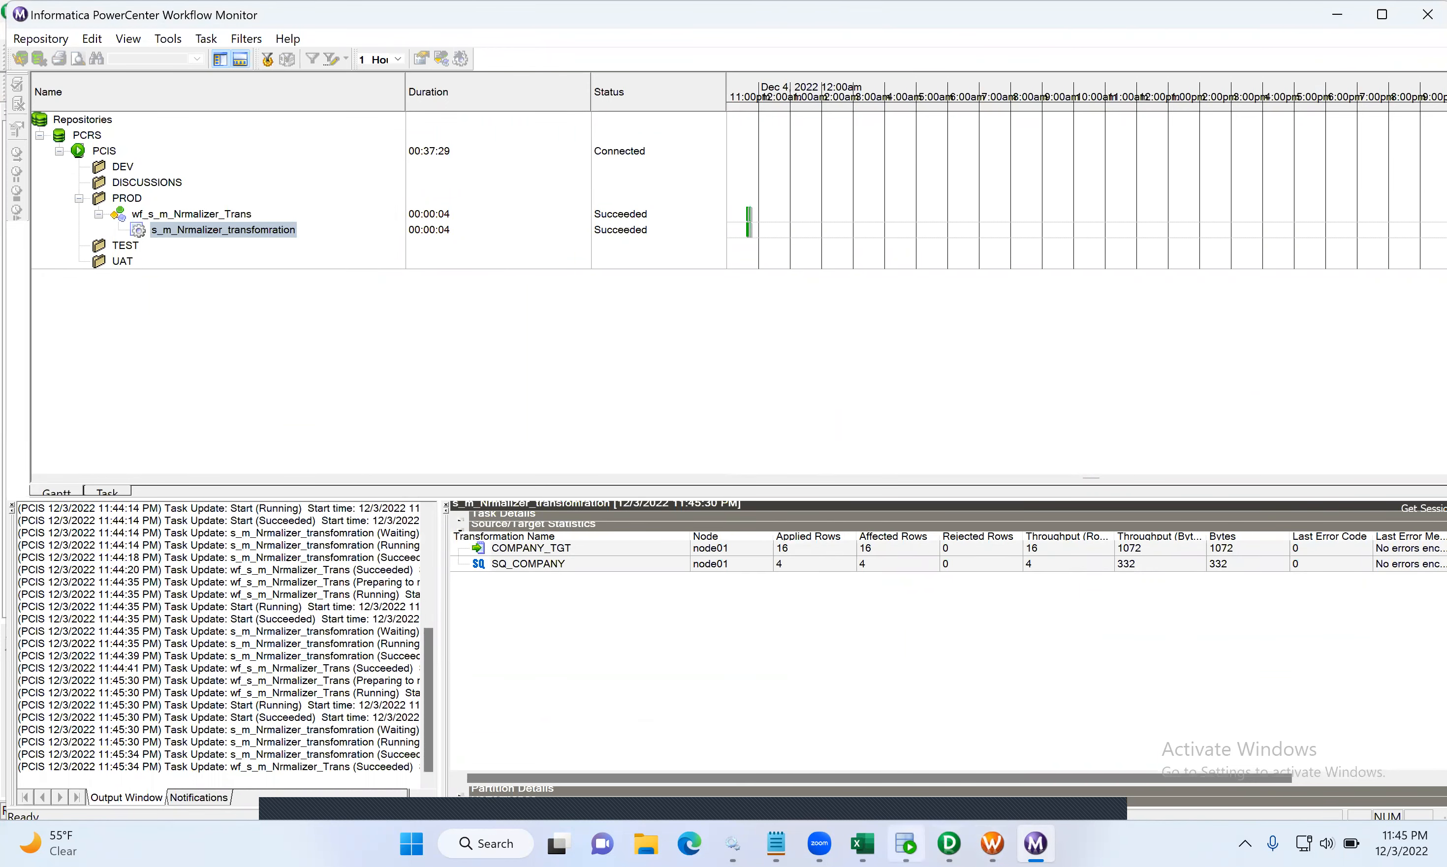
{"action": "left_click", "coordinate": [906, 844]}
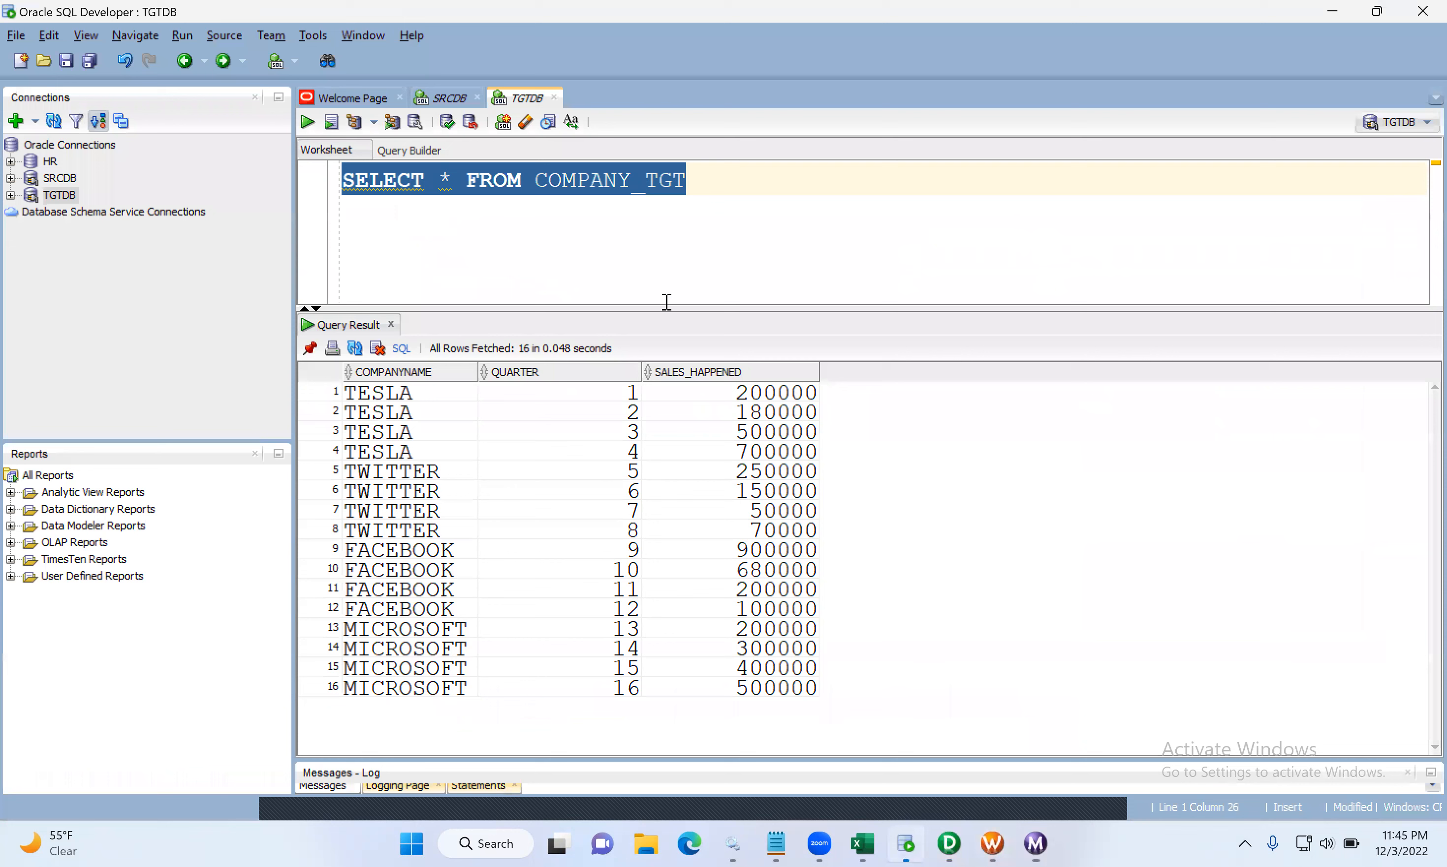
{"action": "left_click", "coordinate": [306, 124]}
{"action": "left_click_drag", "start_coordinate": [592, 395], "coordinate": [592, 696]}
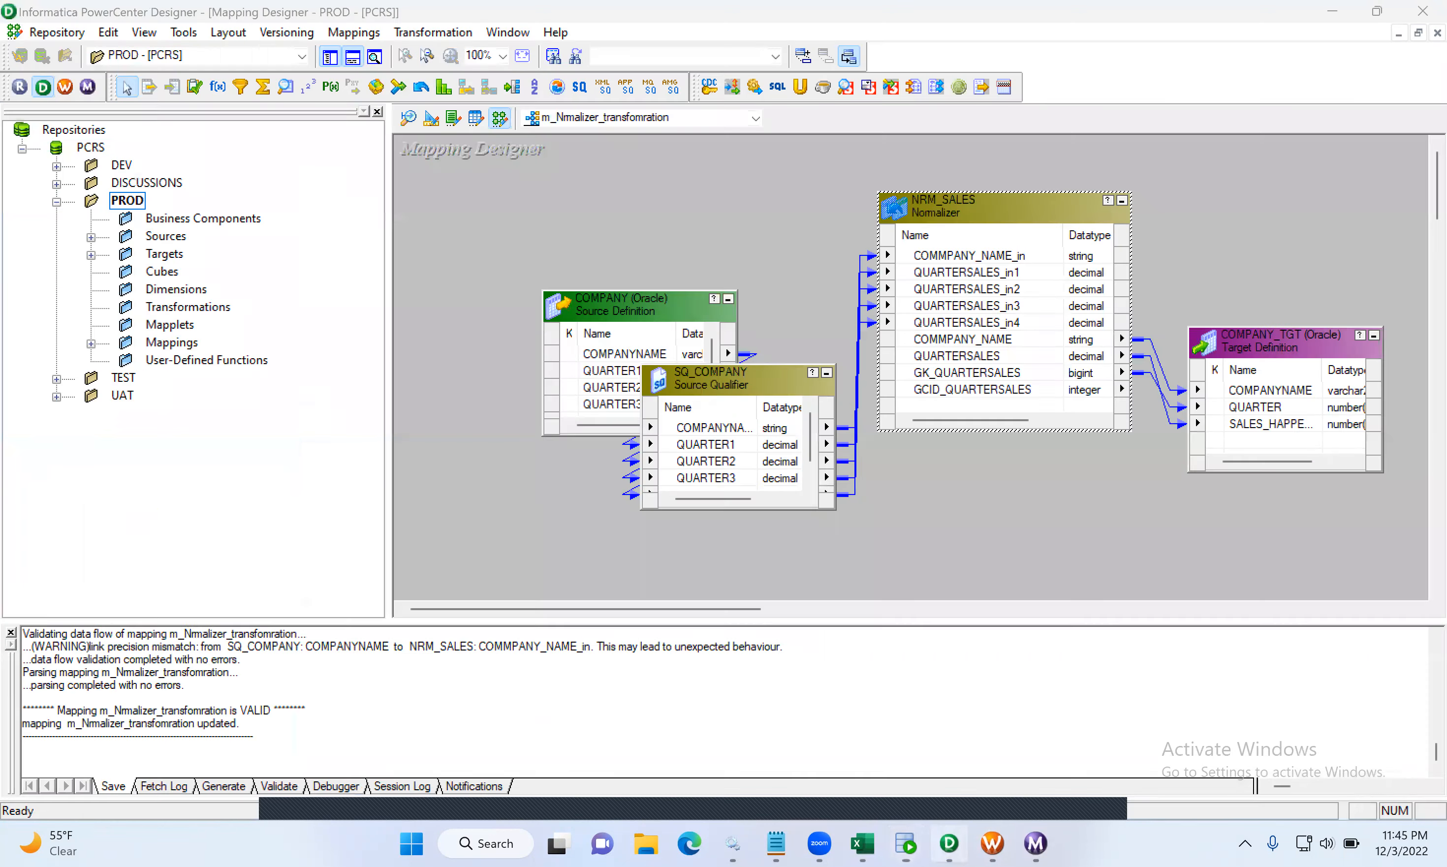
- Switch to PowerCenter Designer, reconnect to the PROD folder, and check the Sequence value of the GK_QUARTERSALES port in NRM_SALES
{"action": "left_click", "coordinate": [949, 844]}
{"action": "right_click", "coordinate": [125, 206]}
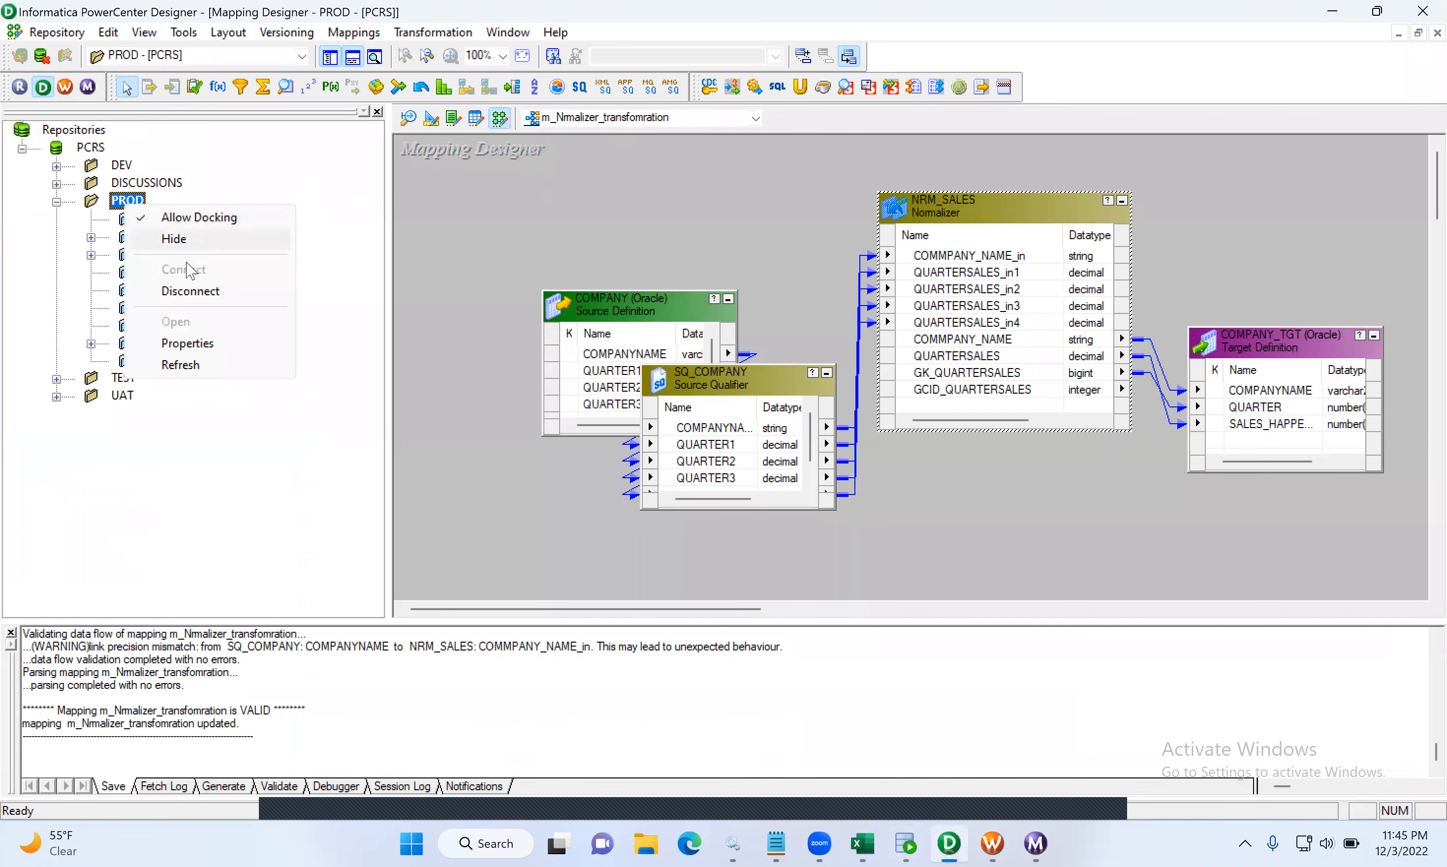
{"action": "left_click", "coordinate": [200, 293]}
{"action": "double_click", "coordinate": [126, 200]}
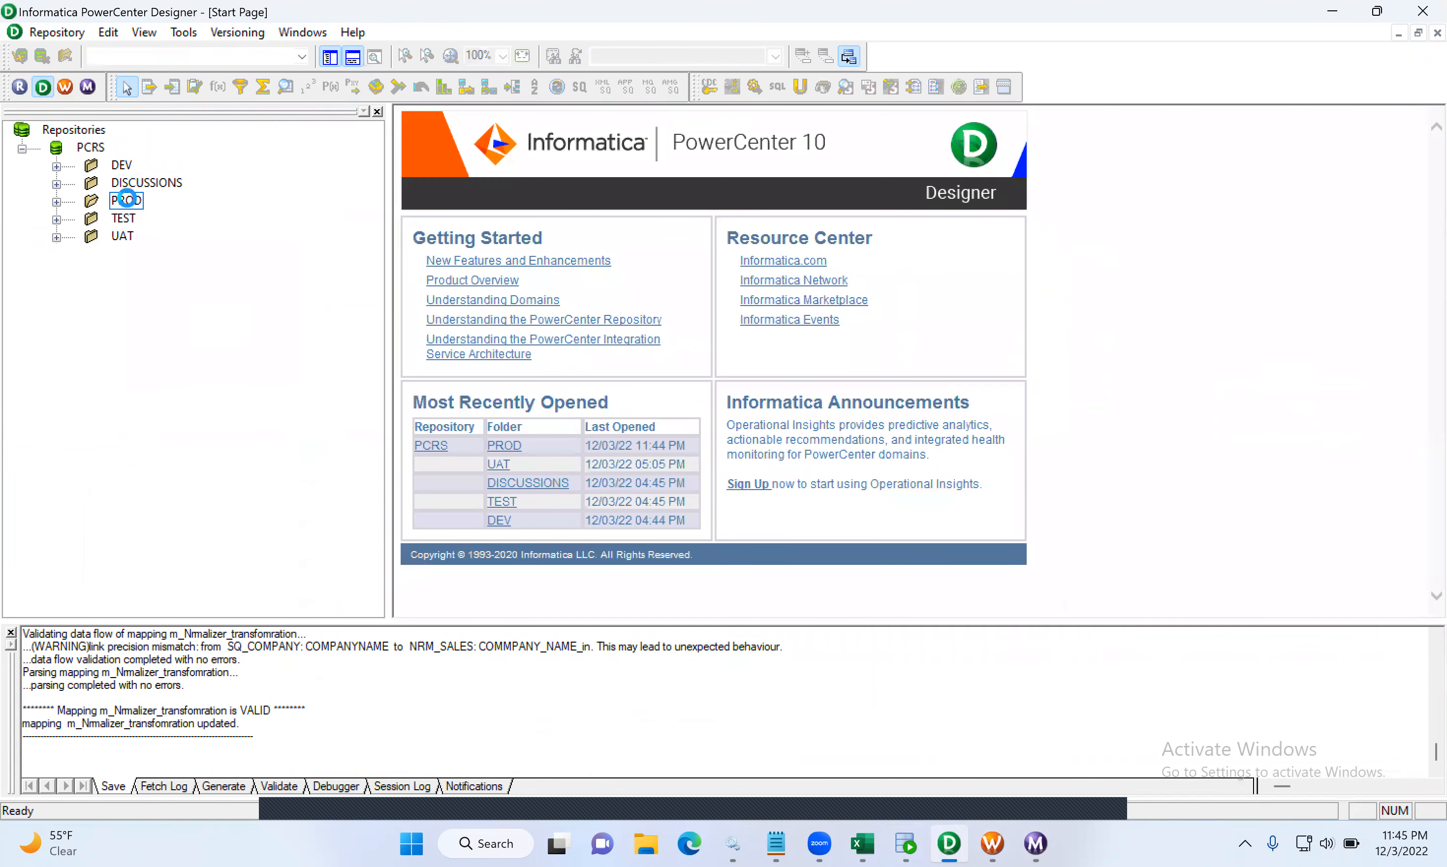
{"action": "double_click", "coordinate": [1015, 205]}
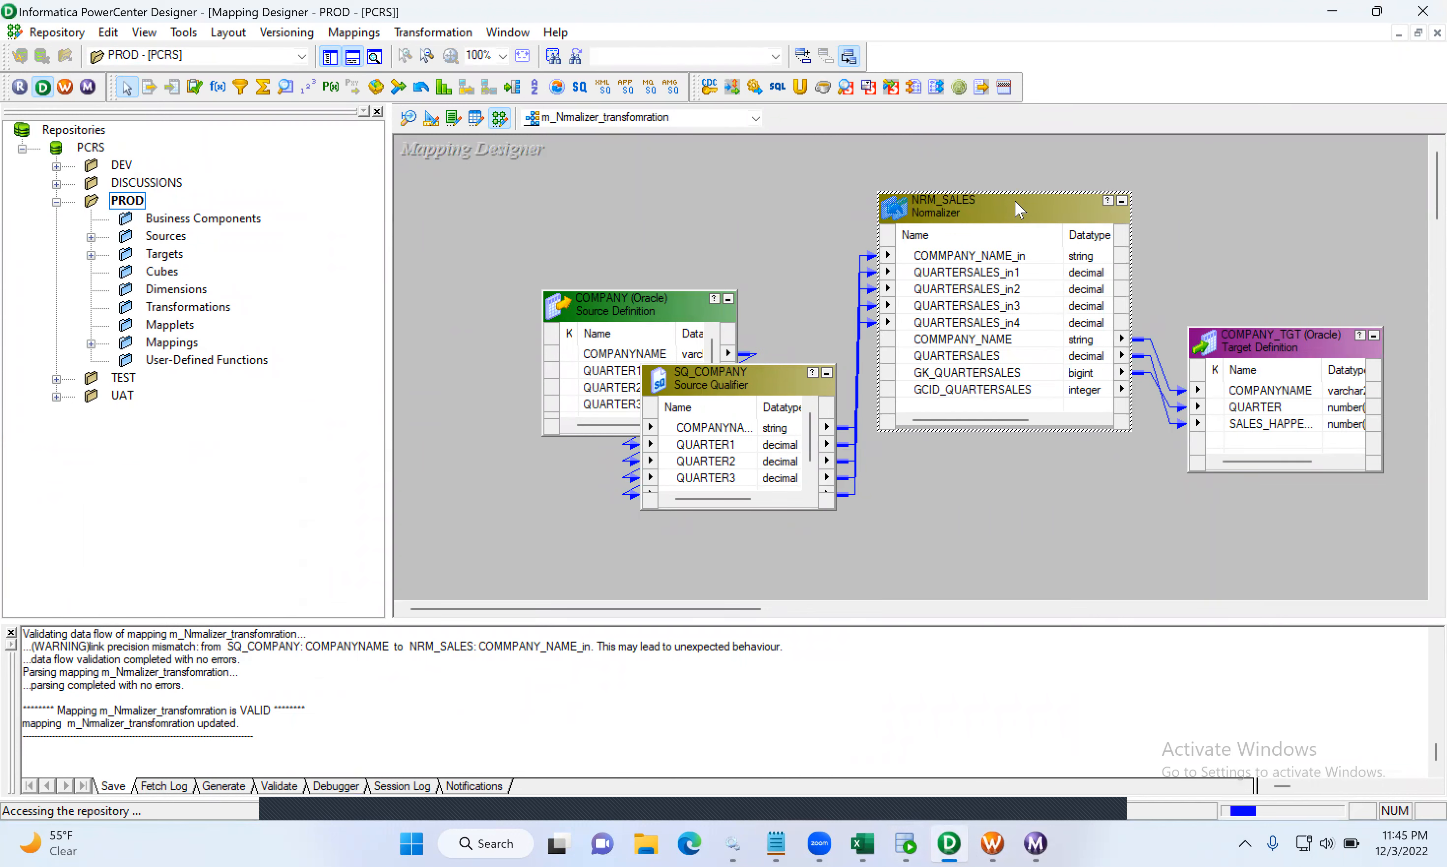
{"action": "left_click", "coordinate": [309, 215]}
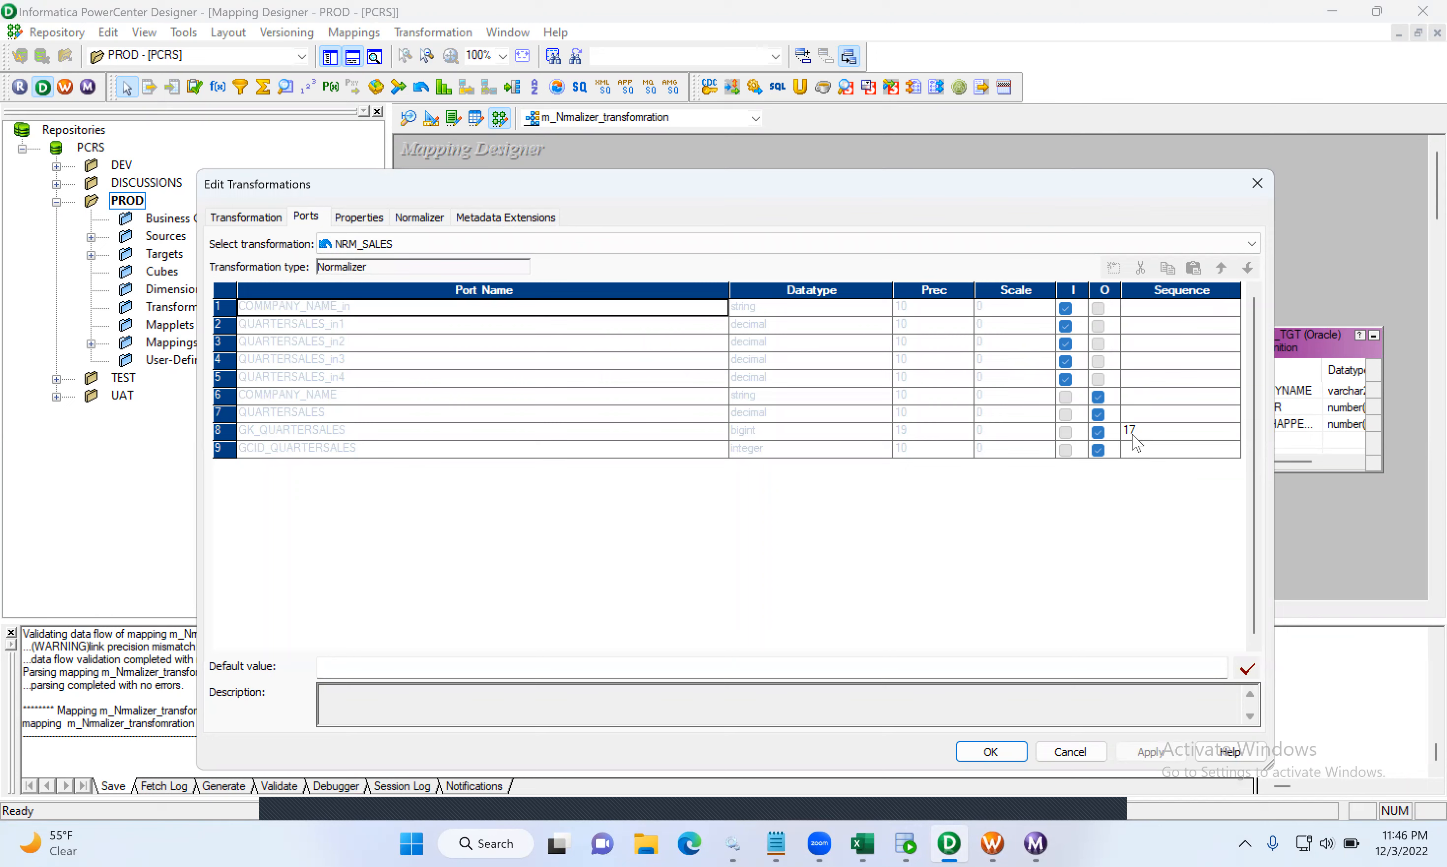
{"action": "left_click", "coordinate": [990, 752]}
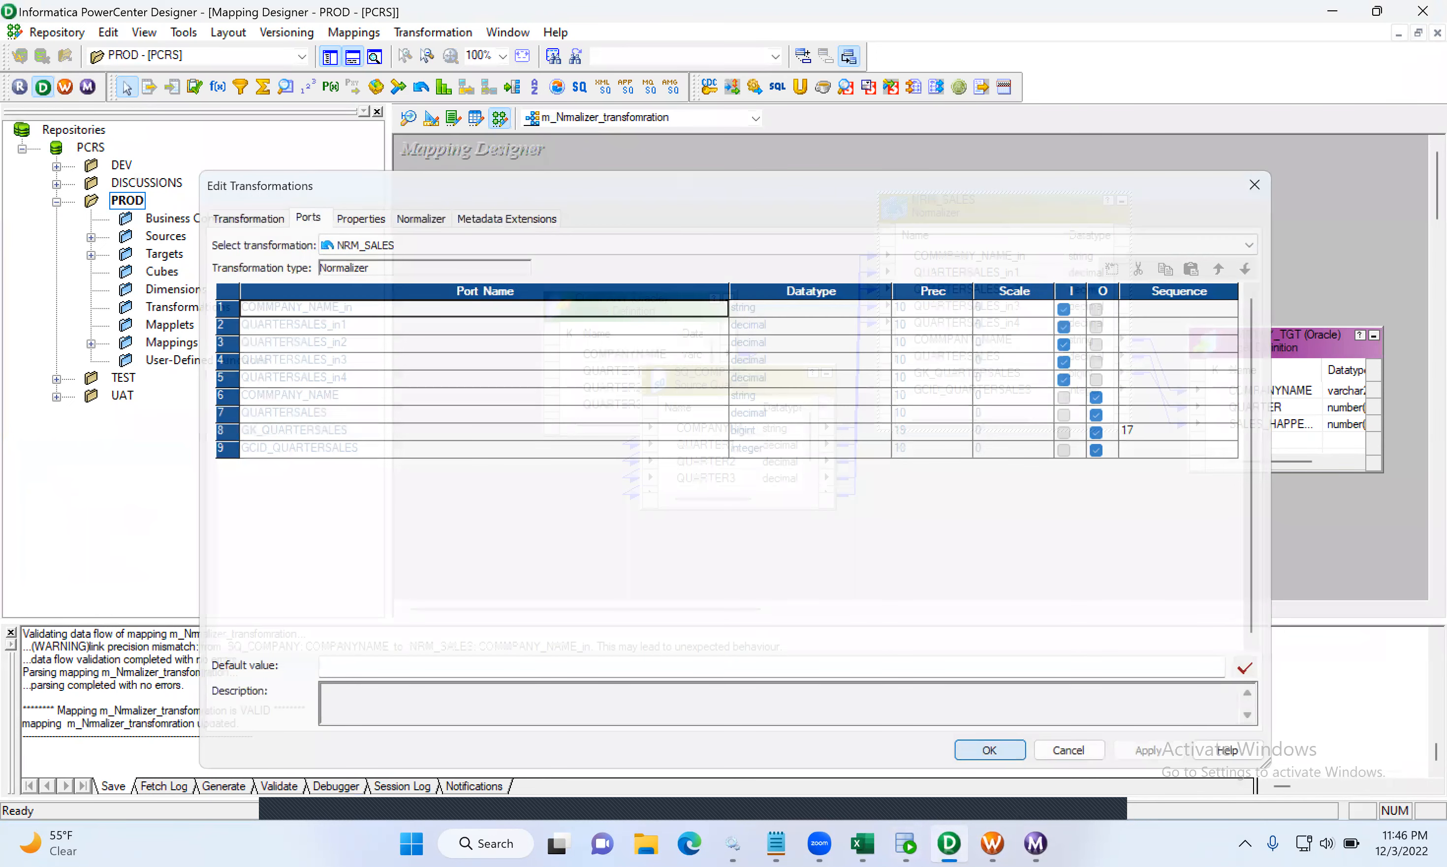
- Switch to Workflow Manager and start the wf_s_m_Nrmalizer_Trans workflow again
{"action": "key", "text": "alt+Tab"}
{"action": "right_click", "coordinate": [994, 566]}
{"action": "left_click", "coordinate": [981, 585]}
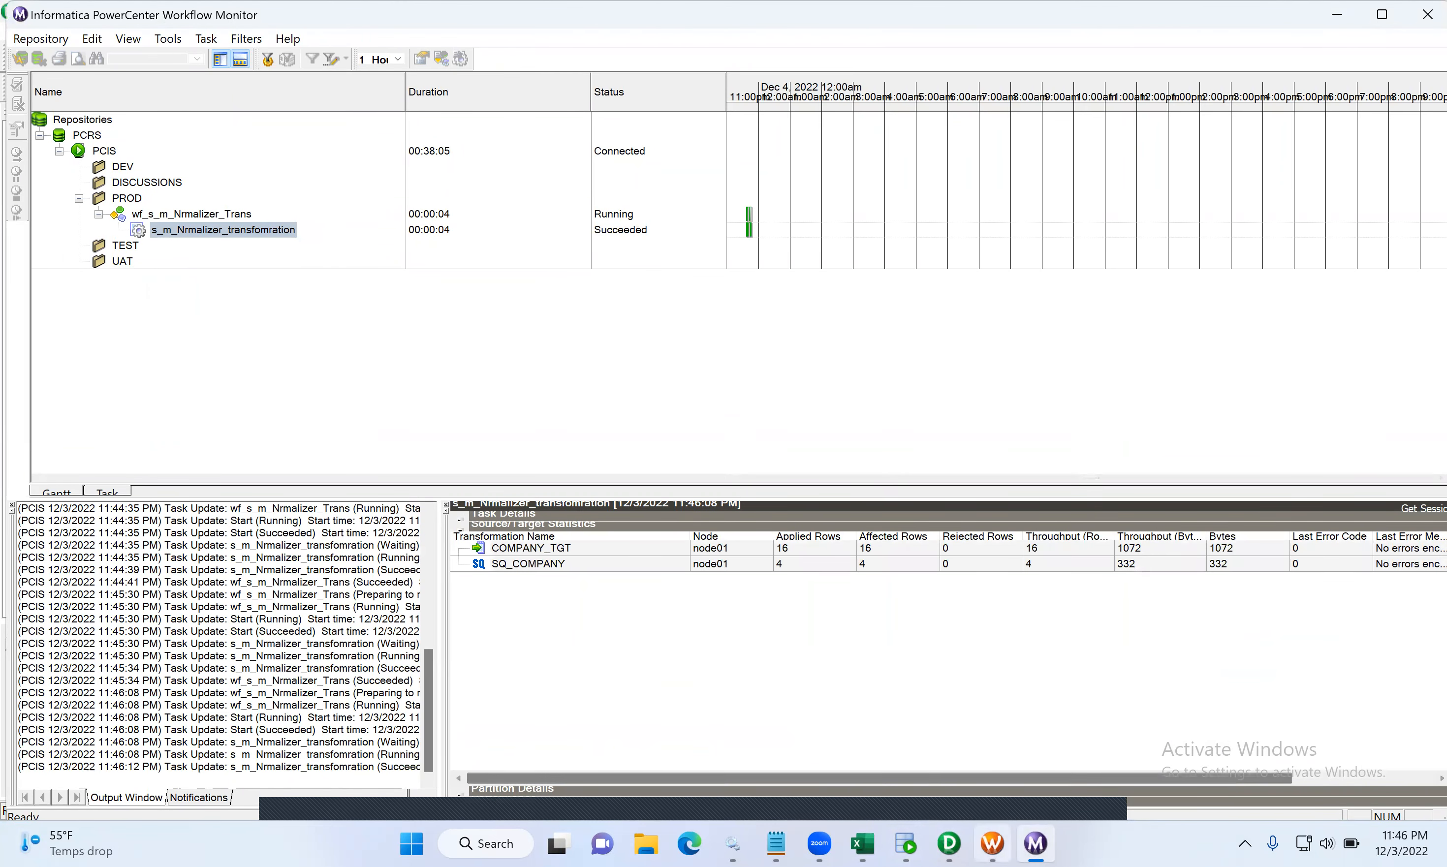
- Switch to SQL Developer, rerun the COMPANY_TGT query, and examine the first and last QUARTER values
{"action": "left_click", "coordinate": [906, 844]}
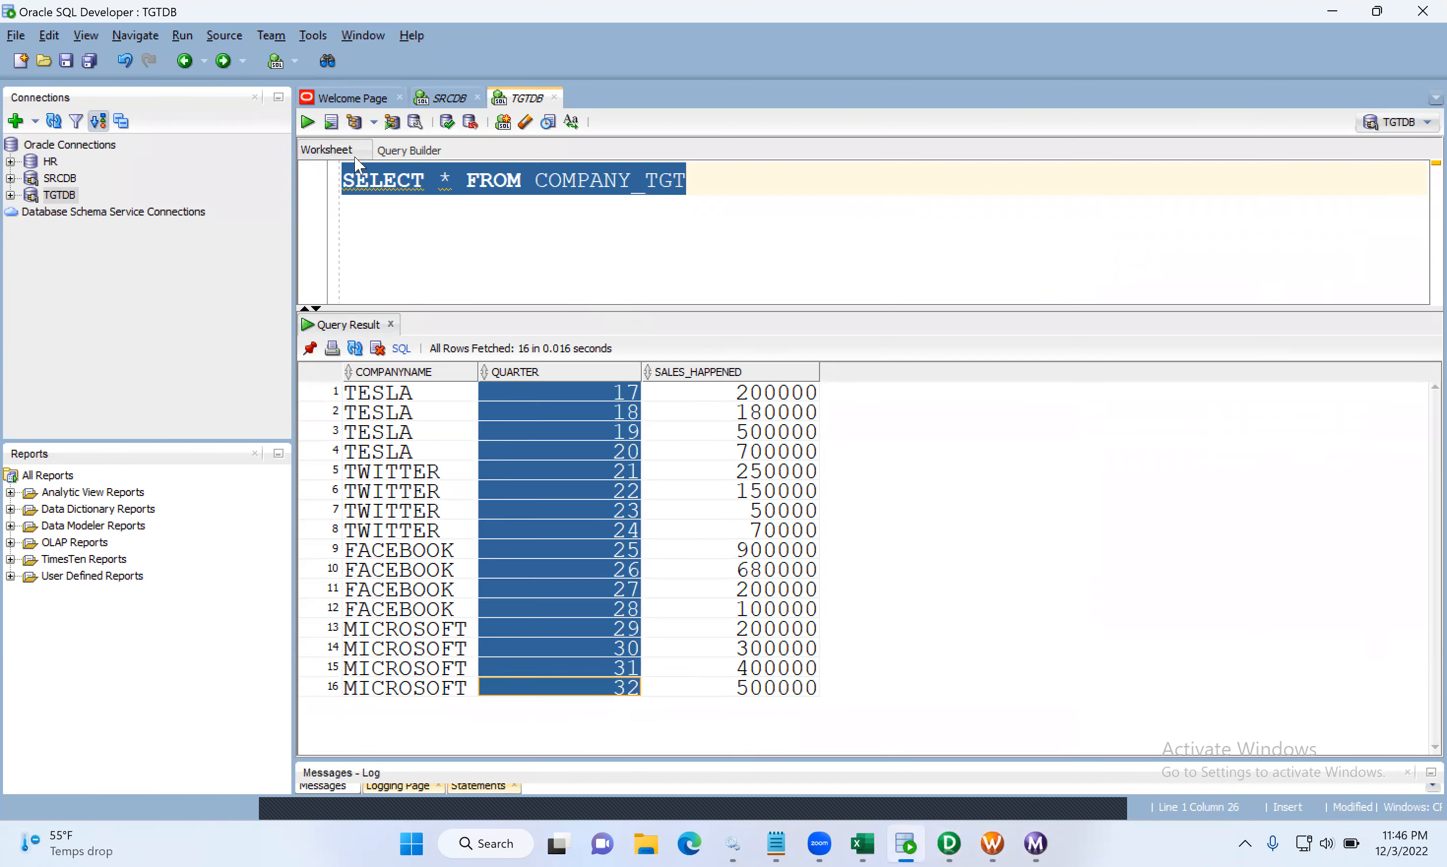
{"action": "left_click", "coordinate": [306, 122]}
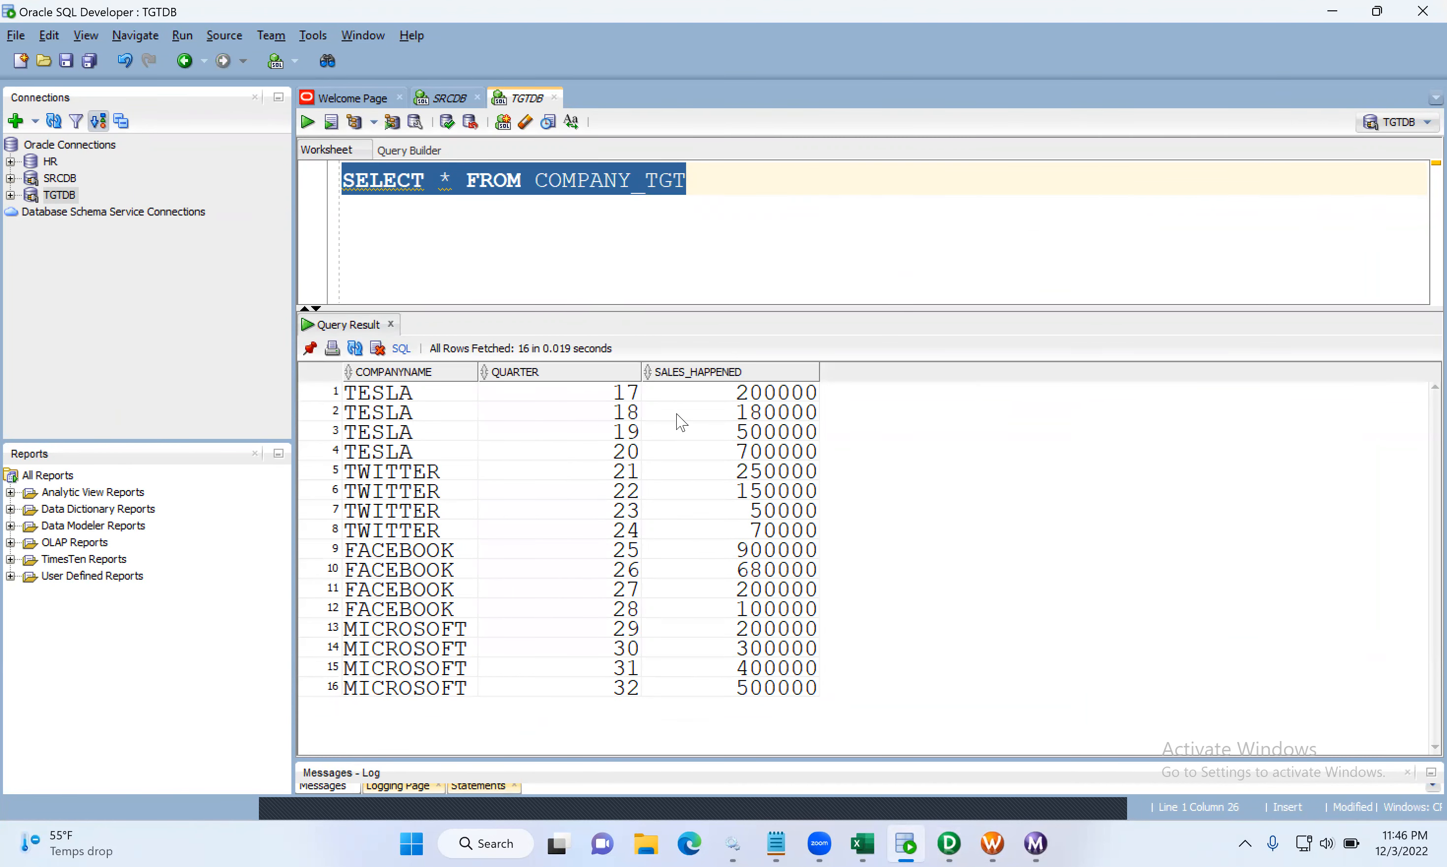
{"action": "left_click", "coordinate": [621, 397]}
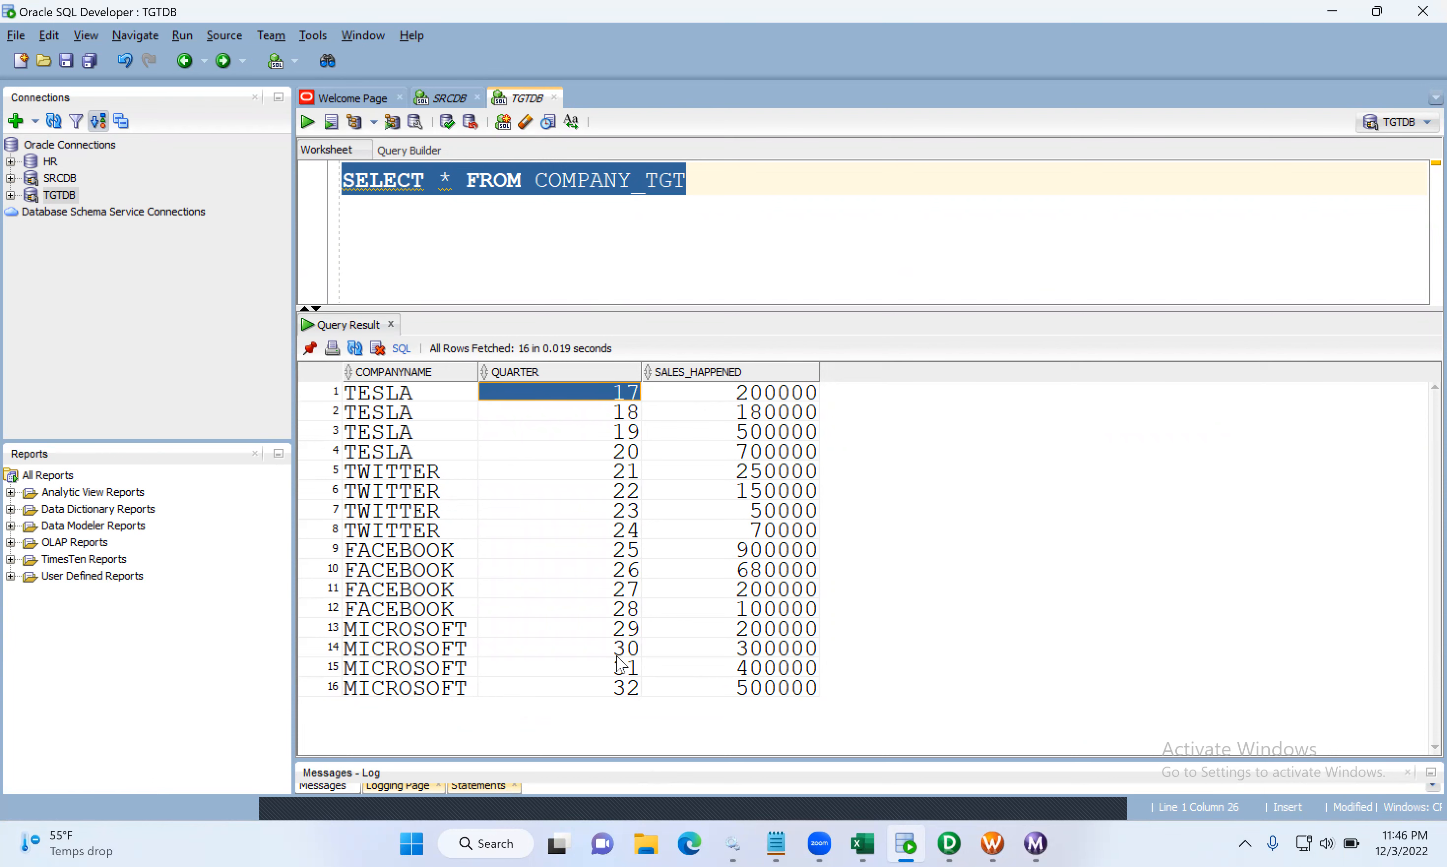
{"action": "left_click", "coordinate": [599, 692]}
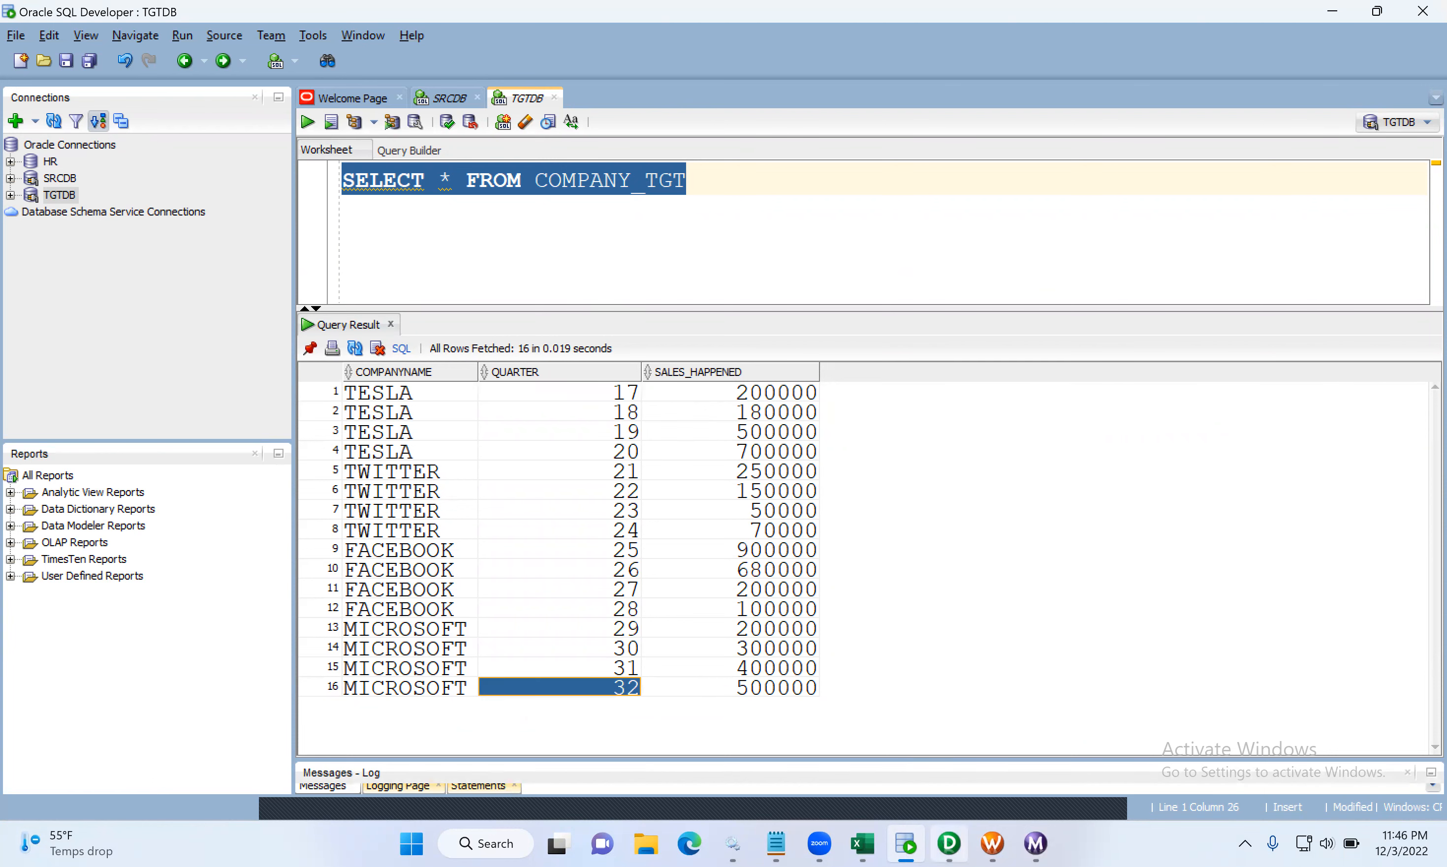
- Switch to PowerCenter Designer and review the Reset and Restart properties of the NRM_SALES Normalizer
{"action": "mouse_move", "coordinate": [948, 844]}
{"action": "left_click", "coordinate": [948, 746]}
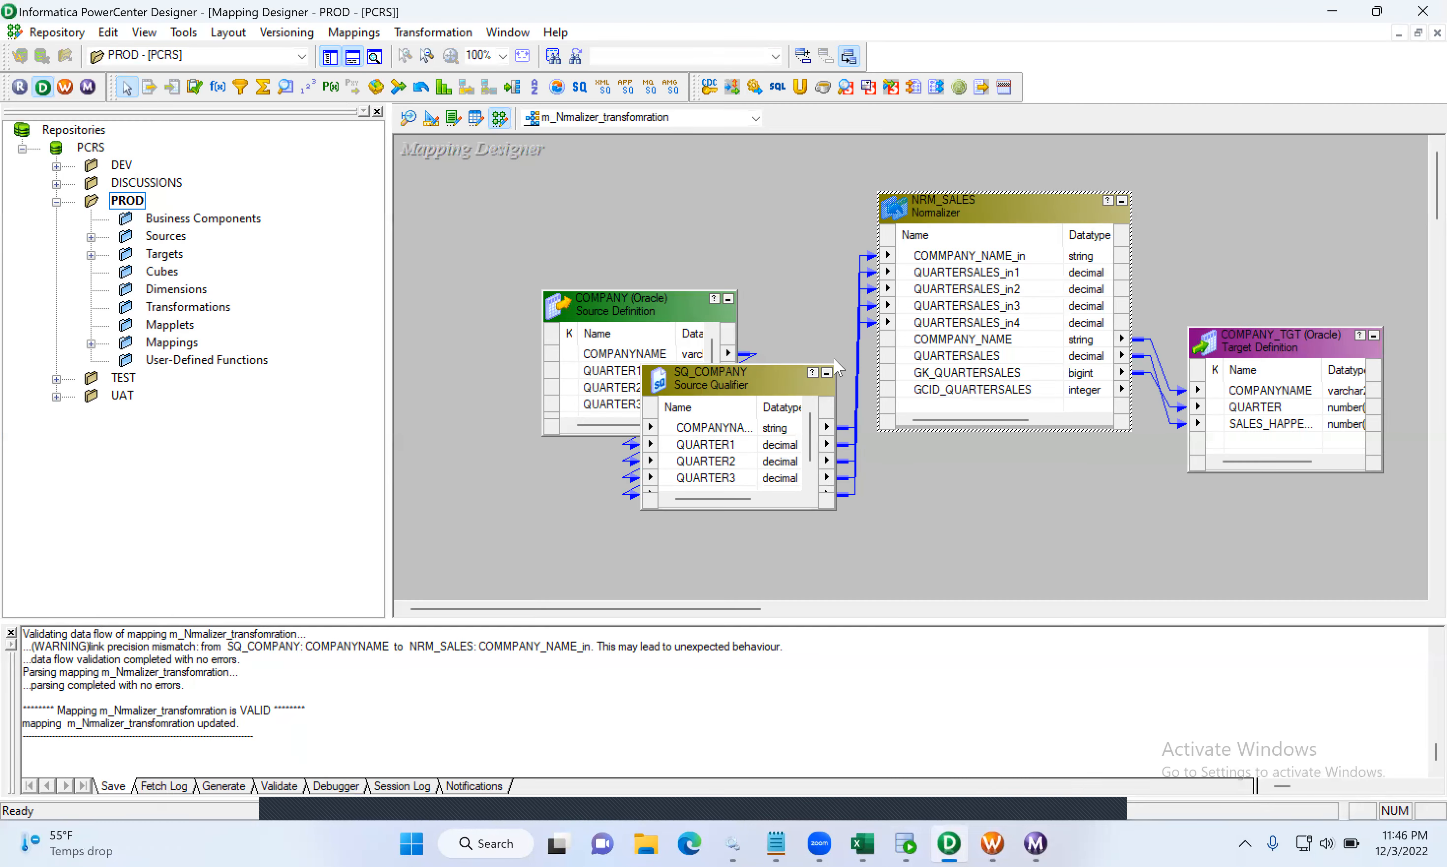
{"action": "double_click", "coordinate": [989, 207]}
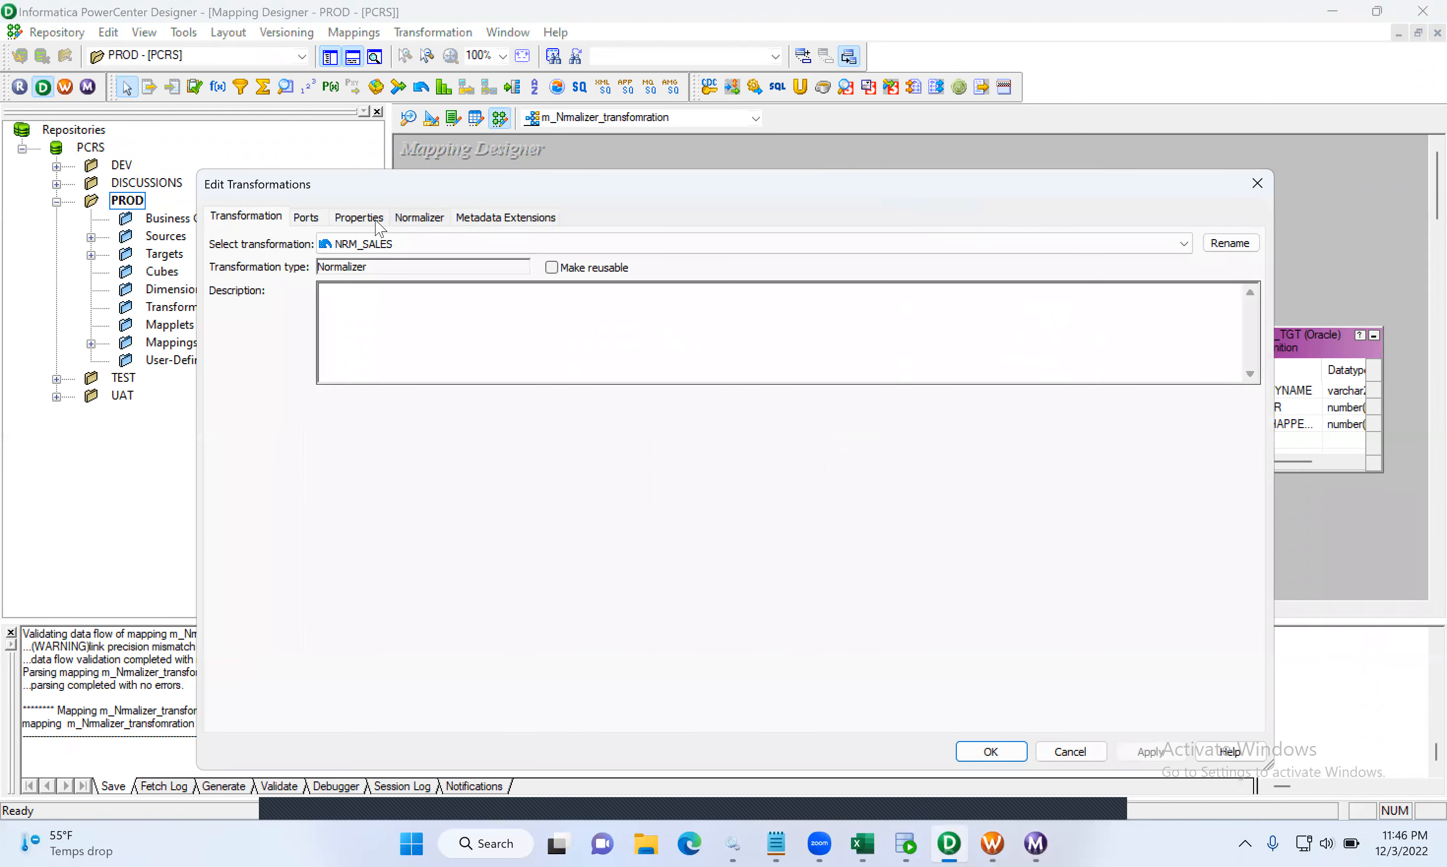
{"action": "left_click", "coordinate": [351, 220]}
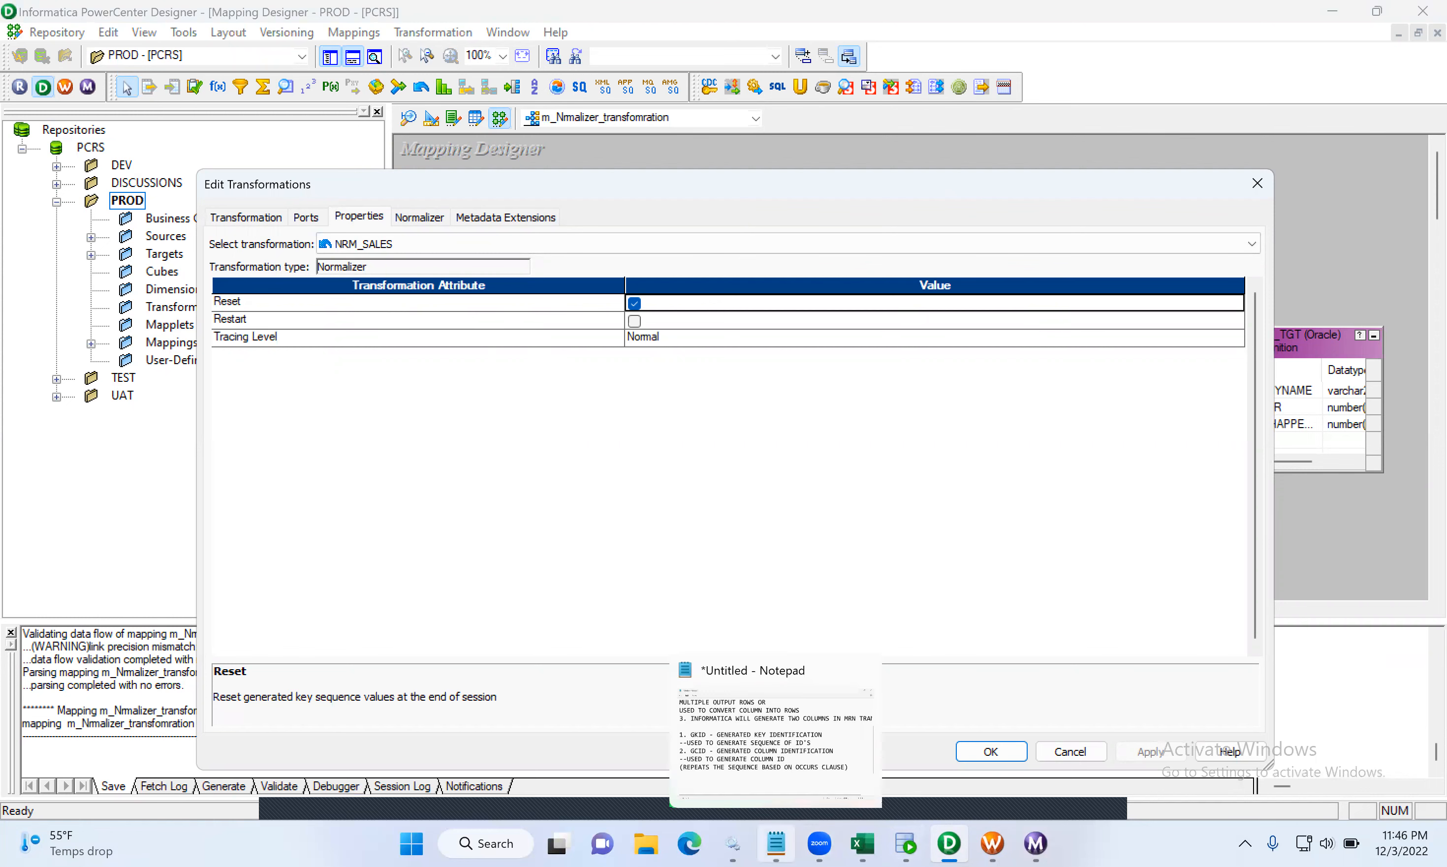
- Switch to Notepad and start a new item "4." below the GCID notes, leaving a blank line between
{"action": "left_click", "coordinate": [780, 841]}
{"action": "left_click", "coordinate": [1292, 601]}
{"action": "key", "text": "Return"}
{"action": "key", "text": "Return"}
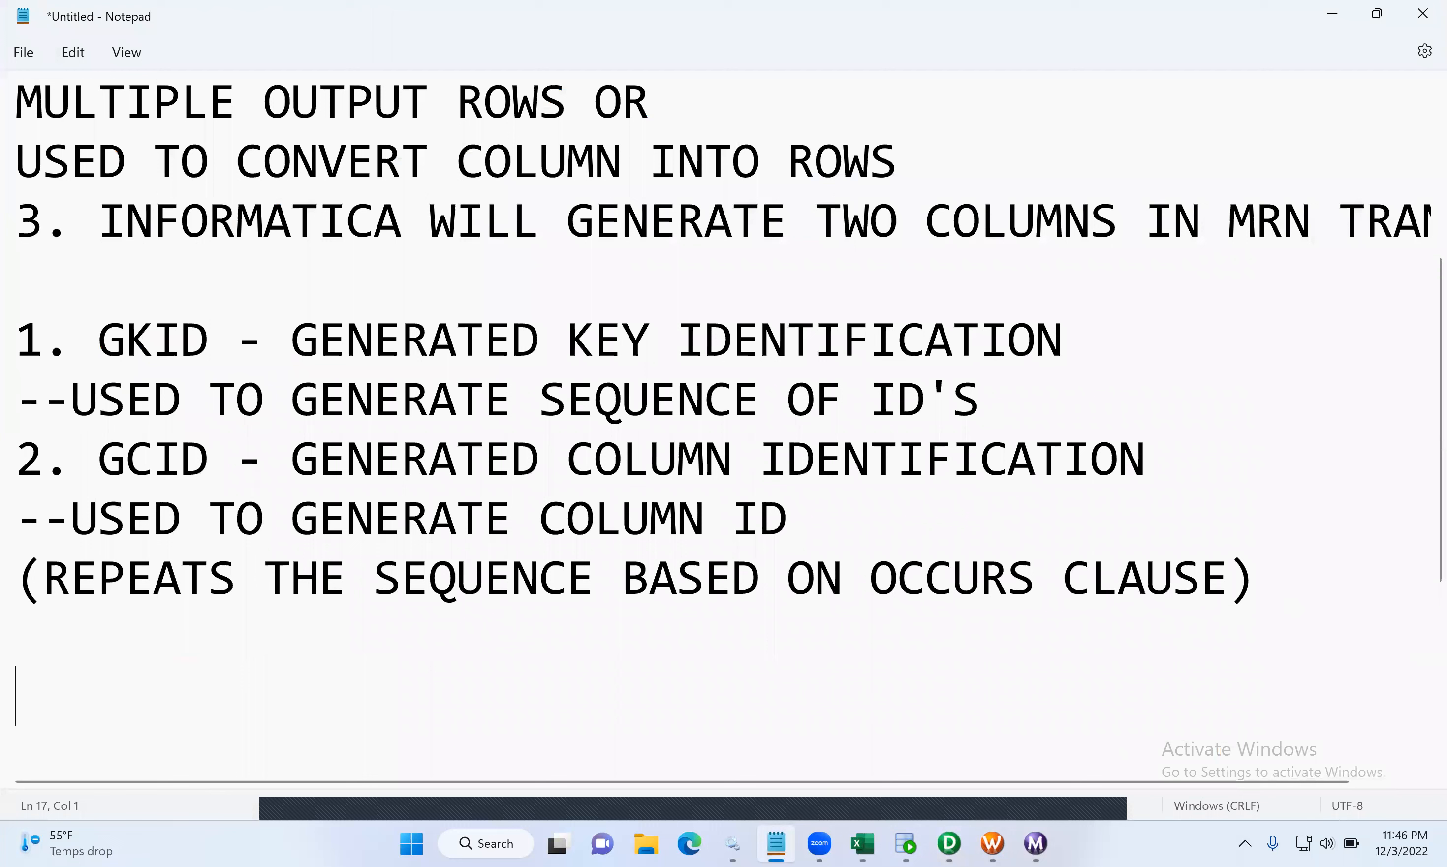
{"action": "type", "text": "4."}
{"action": "key", "text": "Return"}
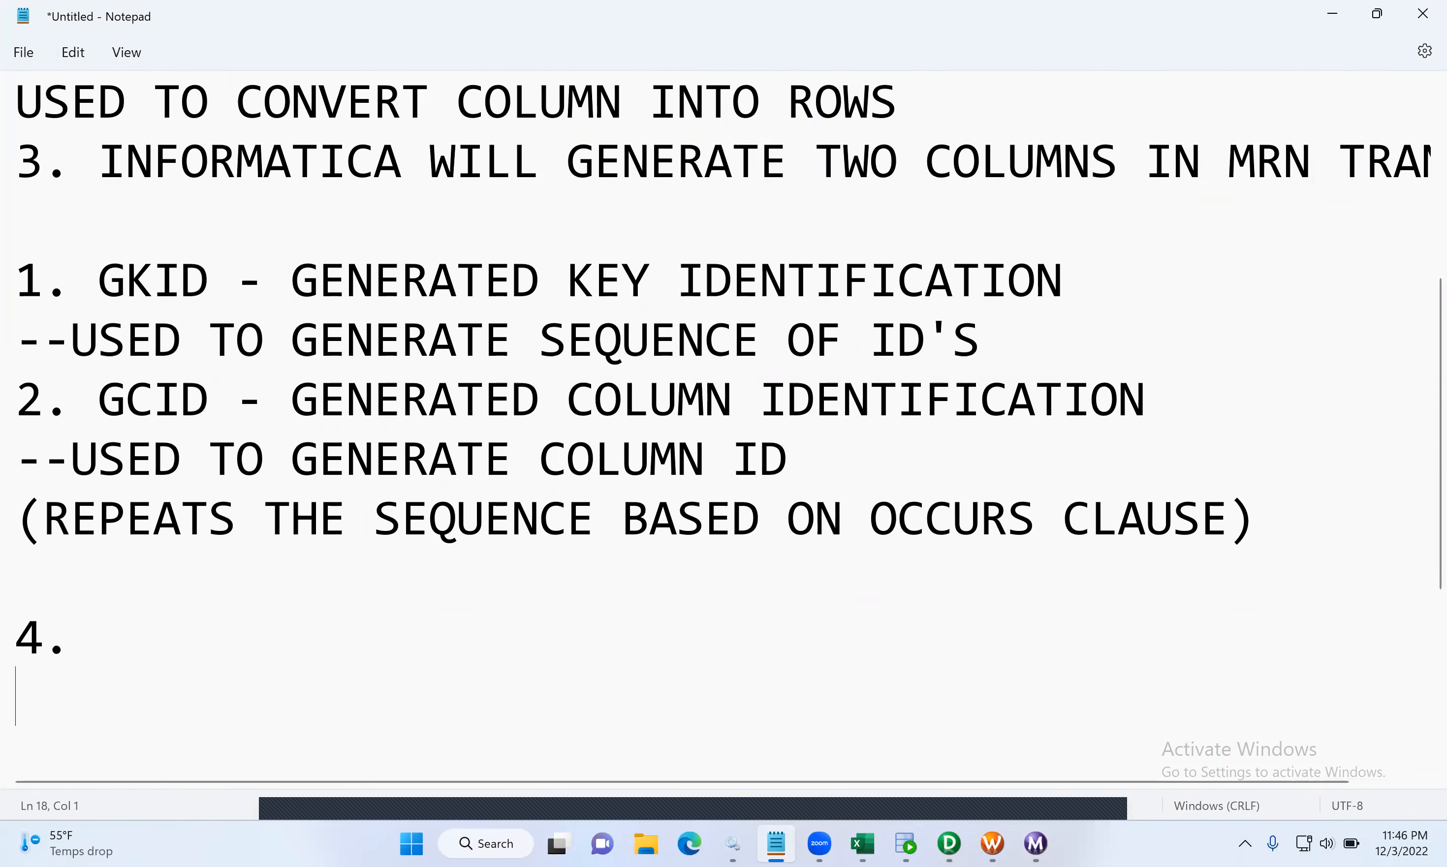
{"action": "type", "text": "restart"}
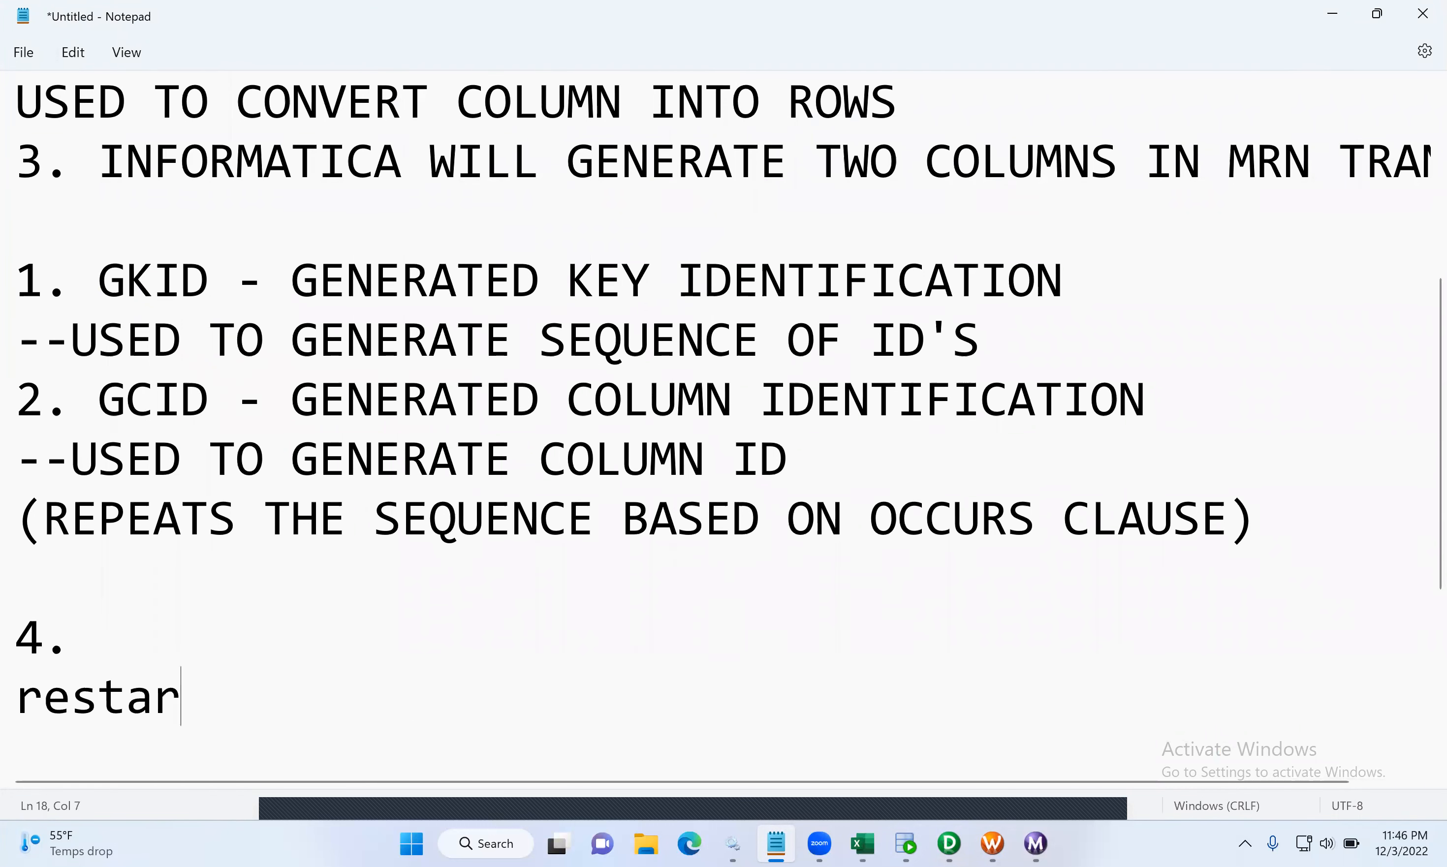
{"action": "key", "text": "BackSpace"}
{"action": "key", "text": "BackSpace"}
{"action": "key", "text": "BackSpace"}
{"action": "key", "text": "BackSpace"}
{"action": "key", "text": "BackSpace"}
{"action": "key", "text": "BackSpace"}
{"action": "key", "text": "BackSpace"}
- Write the note "RESTART - WILL ALWAYS START THE ID'S FROM 1" under item 4
{"action": "type", "text": "R"}
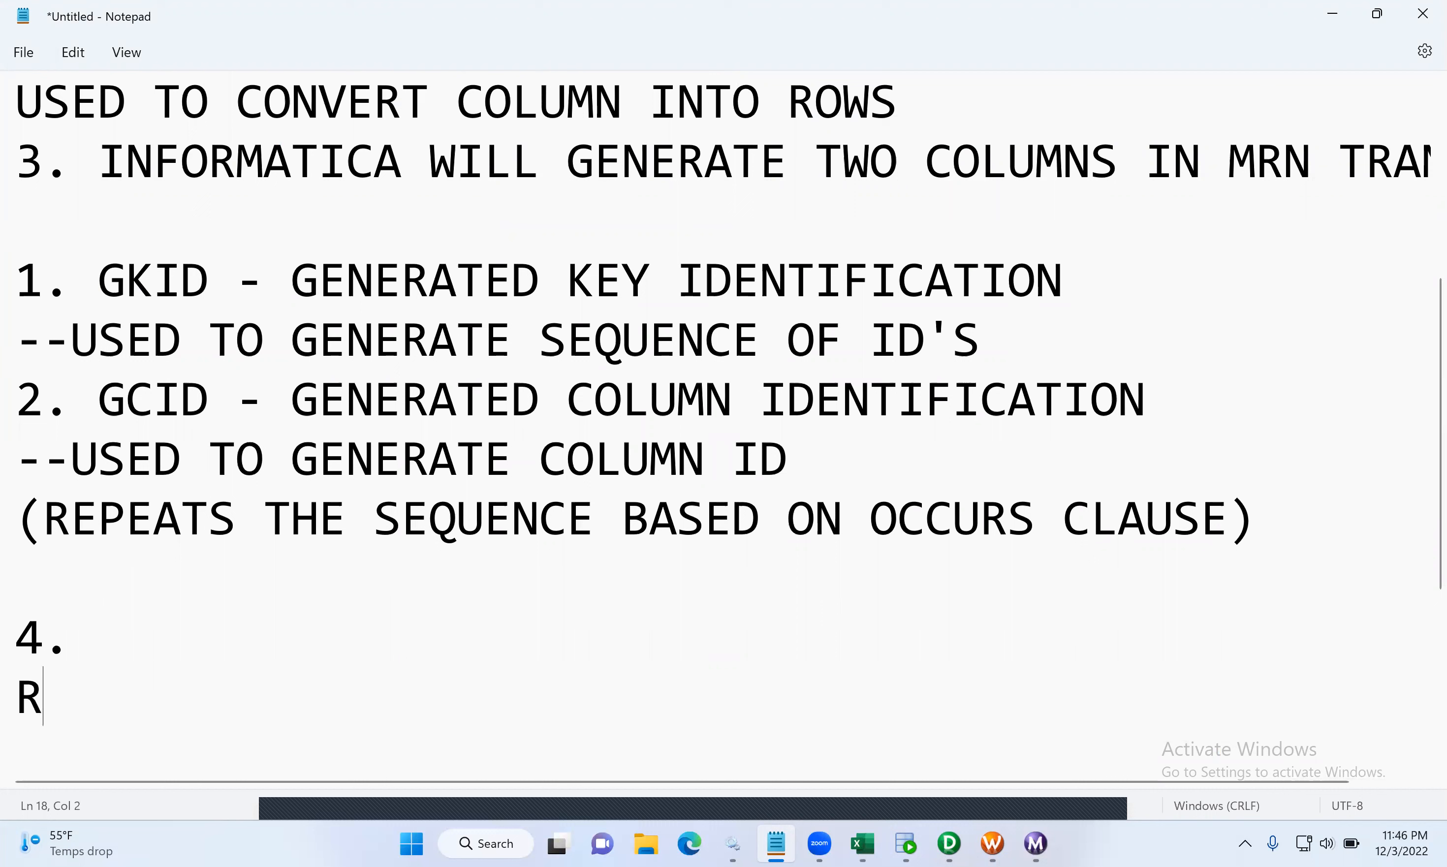
{"action": "type", "text": "ESTART - WILL ALWAYS START "}
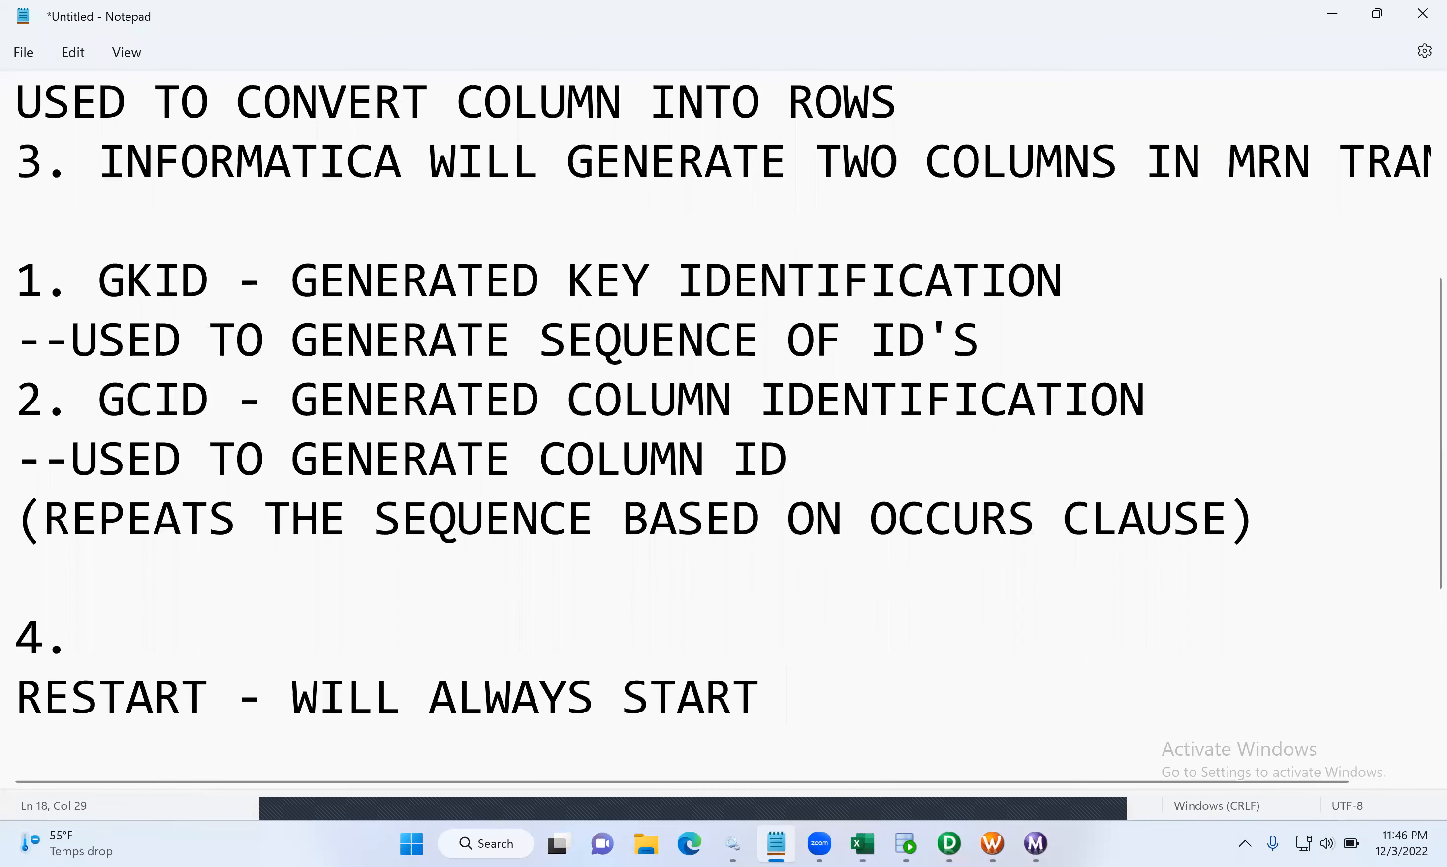
{"action": "type", "text": "THE id"}
{"action": "key", "text": "BackSpace"}
{"action": "key", "text": "BackSpace"}
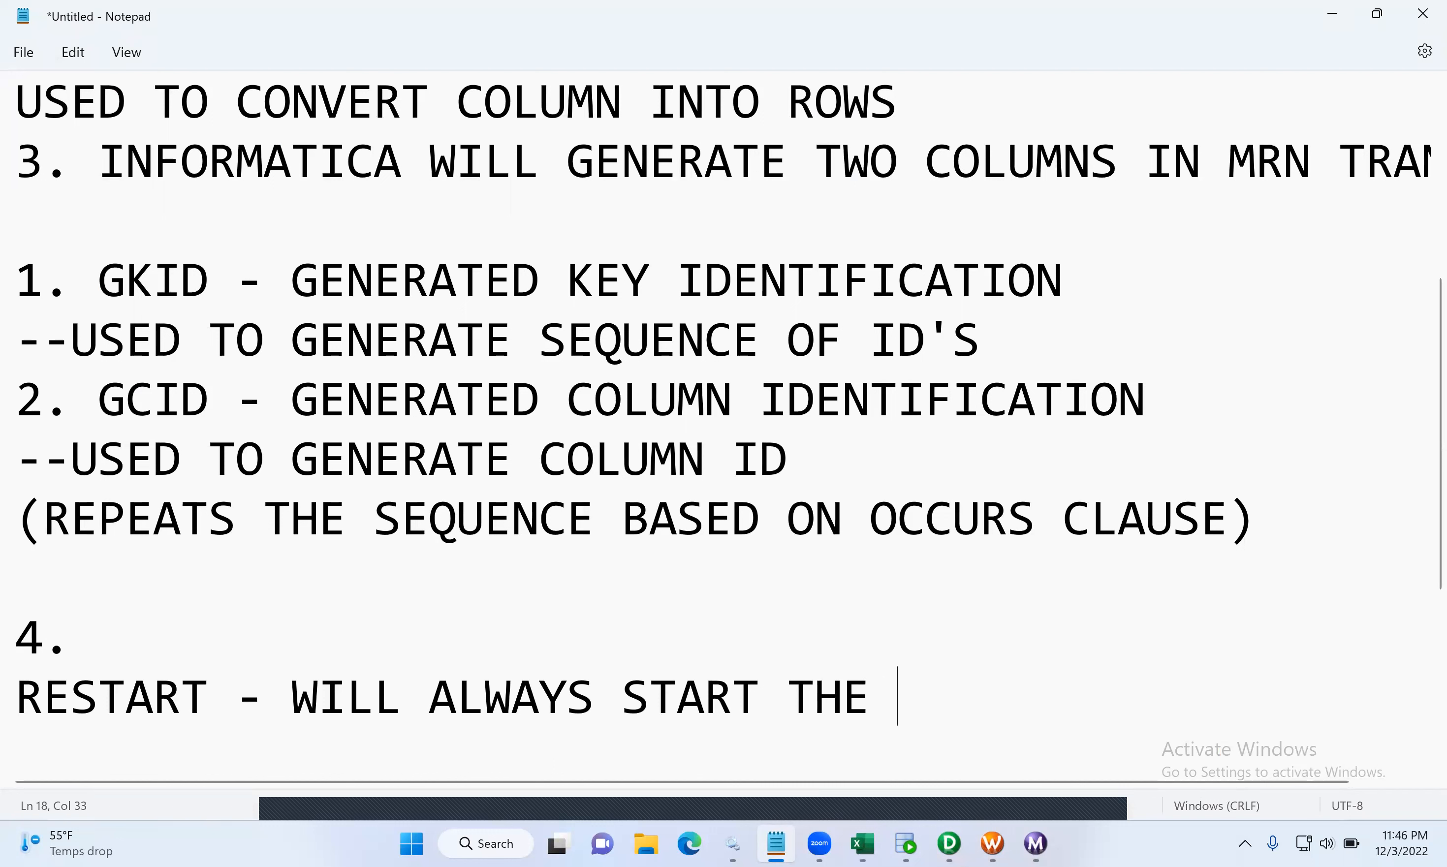
{"action": "type", "text": "ID;"}
{"action": "key", "text": "BackSpace"}
{"action": "type", "text": "'S FROM "}
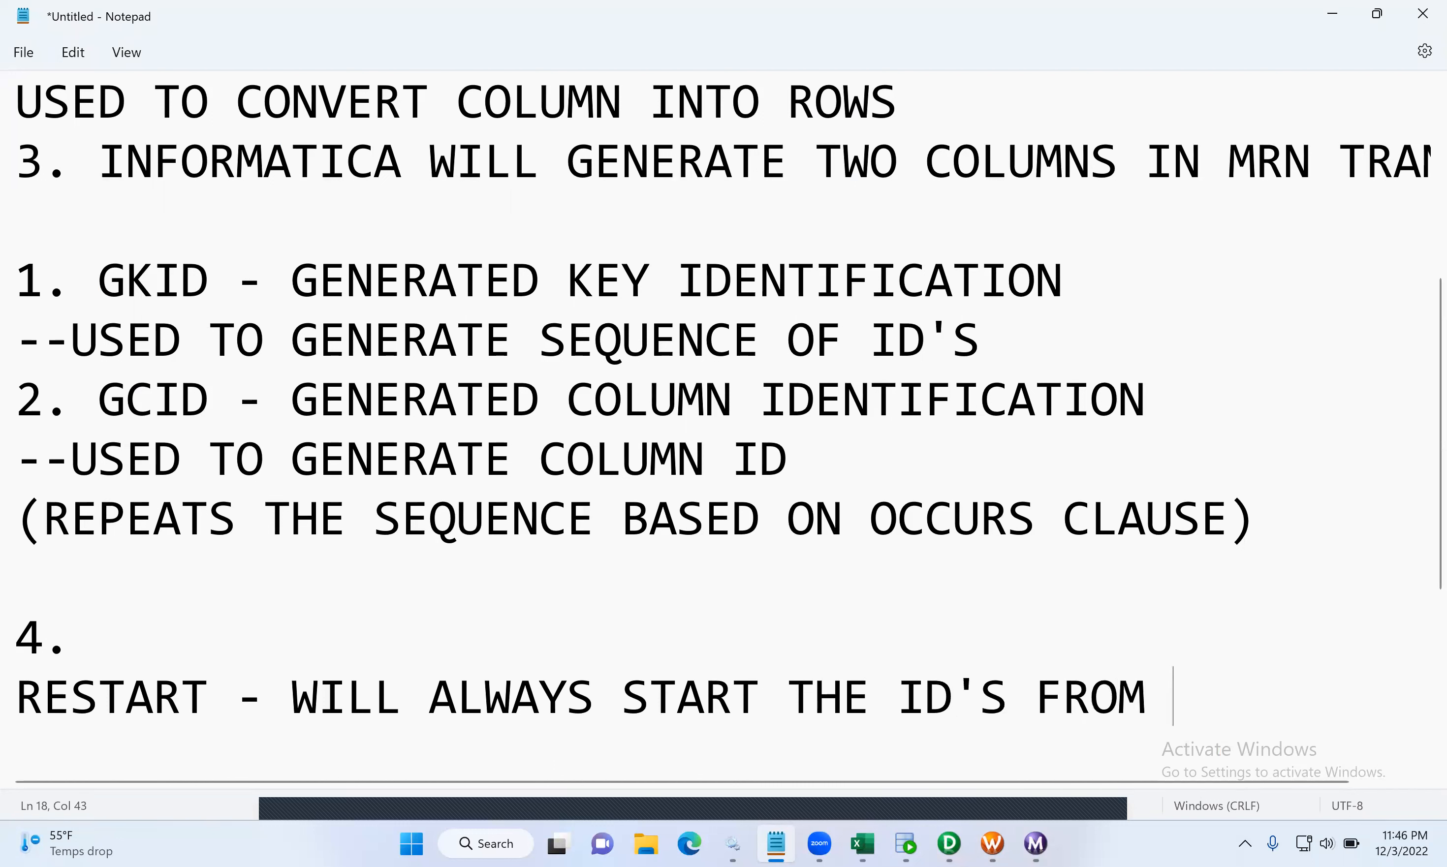
{"action": "type", "text": "1"}
{"action": "key", "text": "Return"}
- Add a line beginning "RESET - IT" beneath the RESTART note
{"action": "type", "text": "RE"}
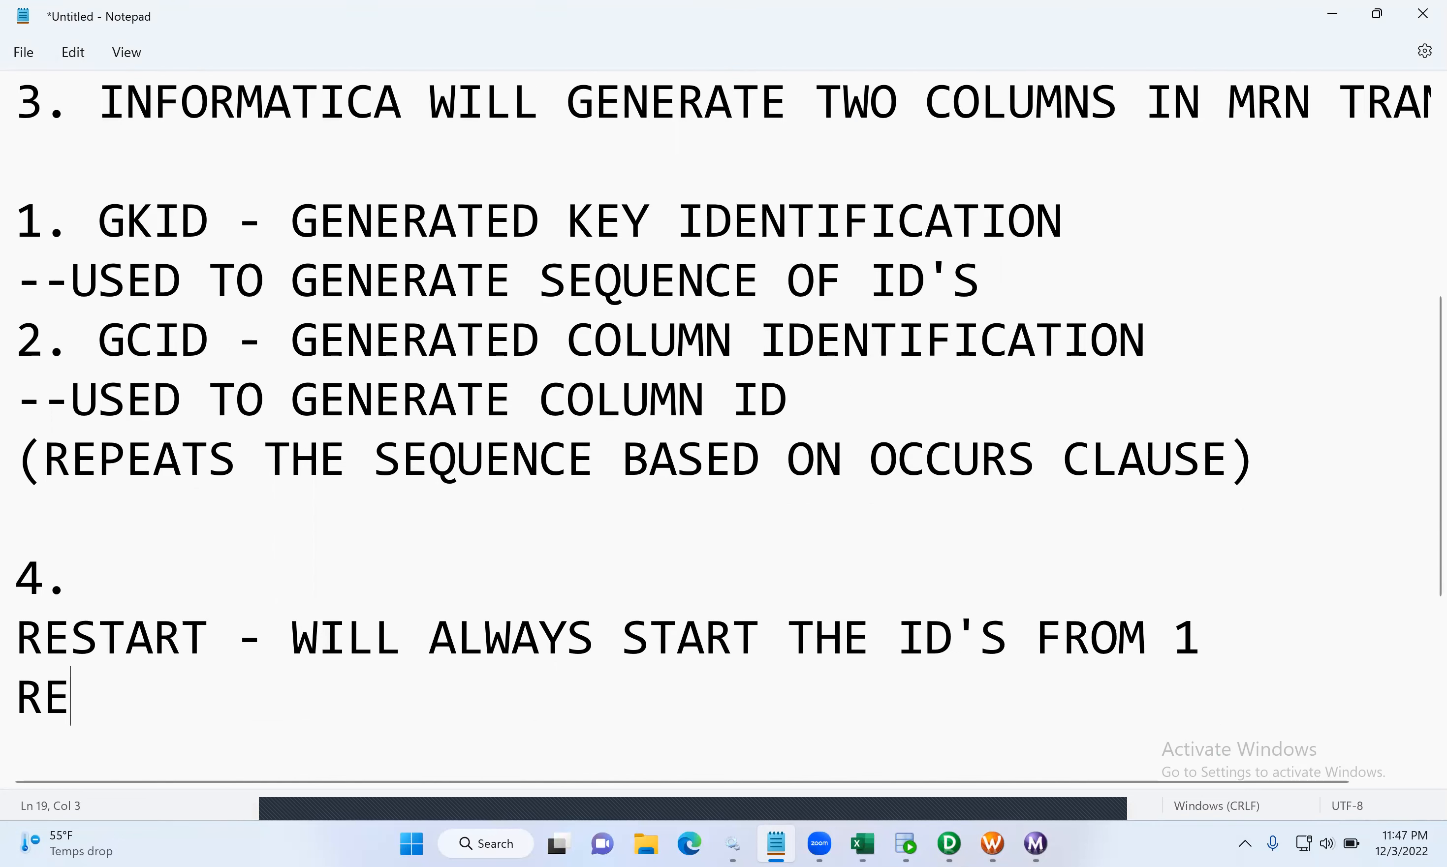
{"action": "type", "text": "SET - IT"}
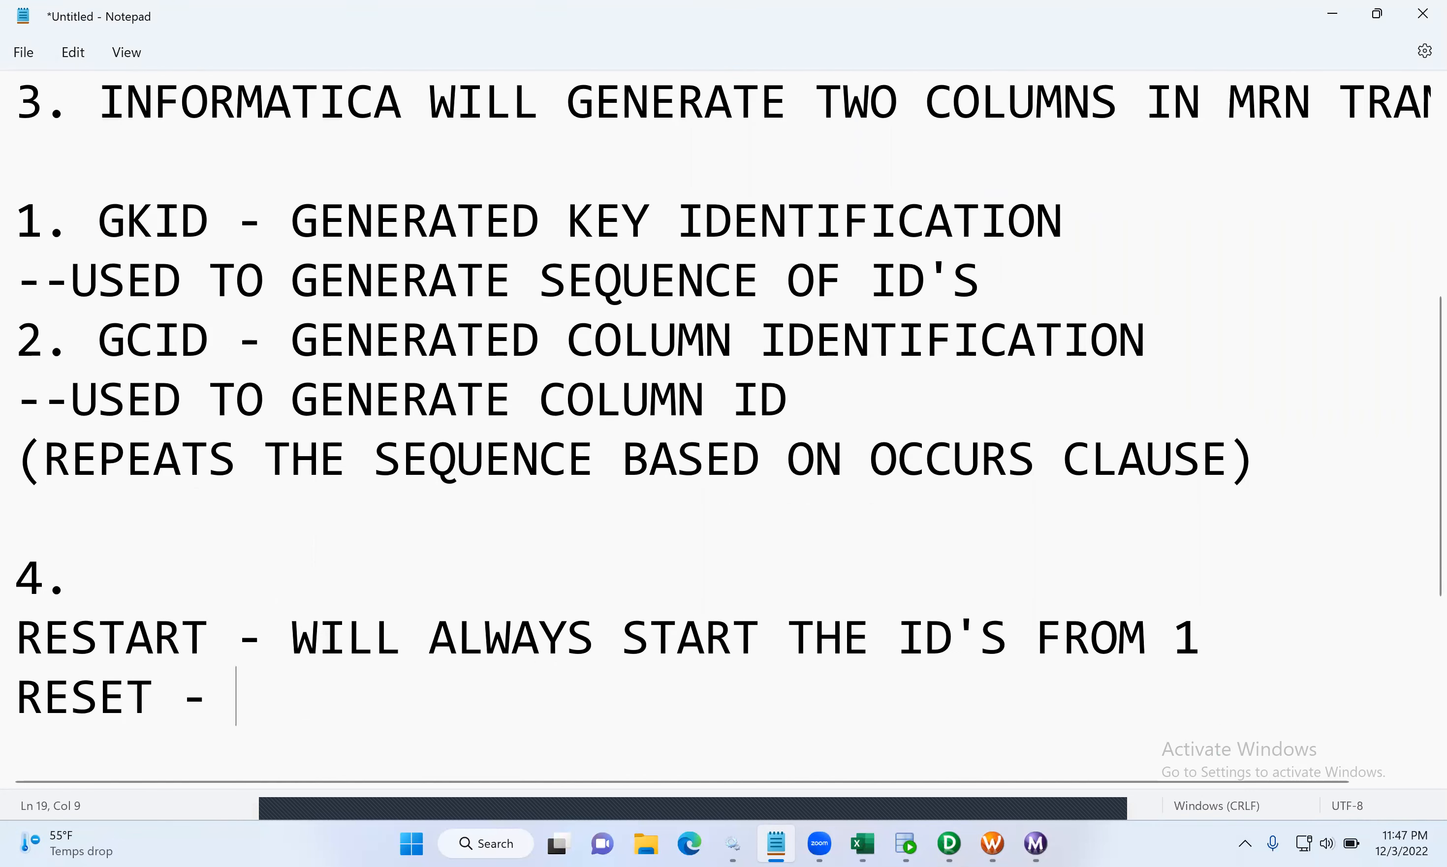